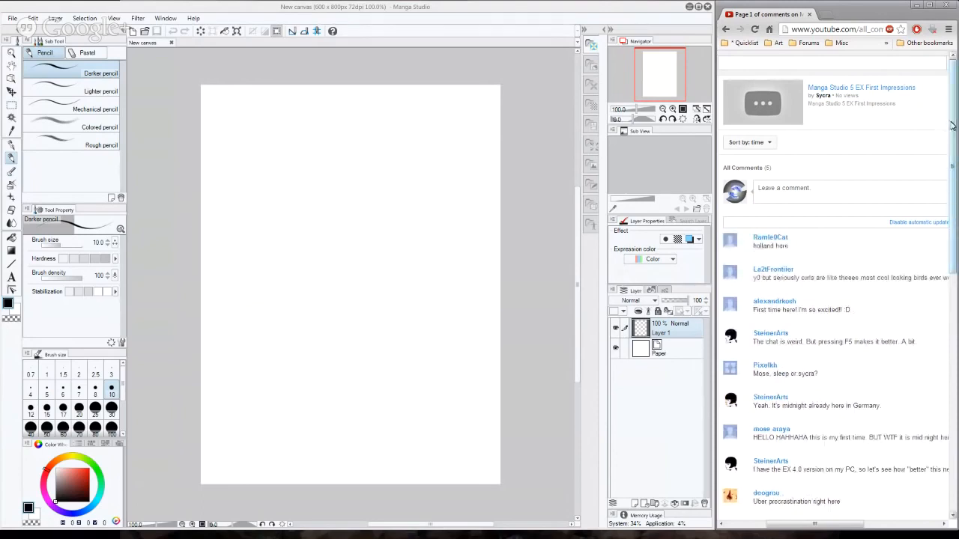
{"action": "left_click_drag", "start_coordinate": [954, 129], "coordinate": [954, 329]}
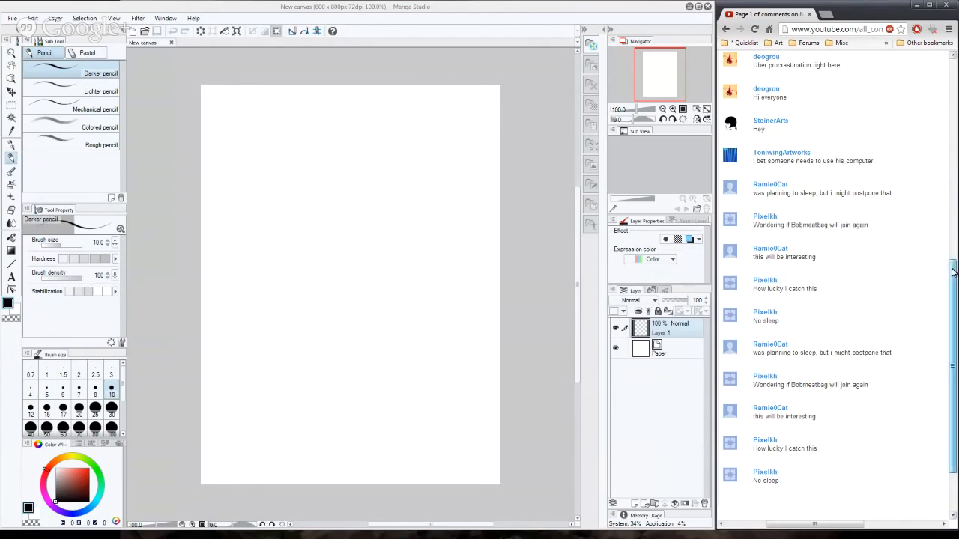
{"action": "left_click_drag", "start_coordinate": [953, 266], "coordinate": [956, 151]}
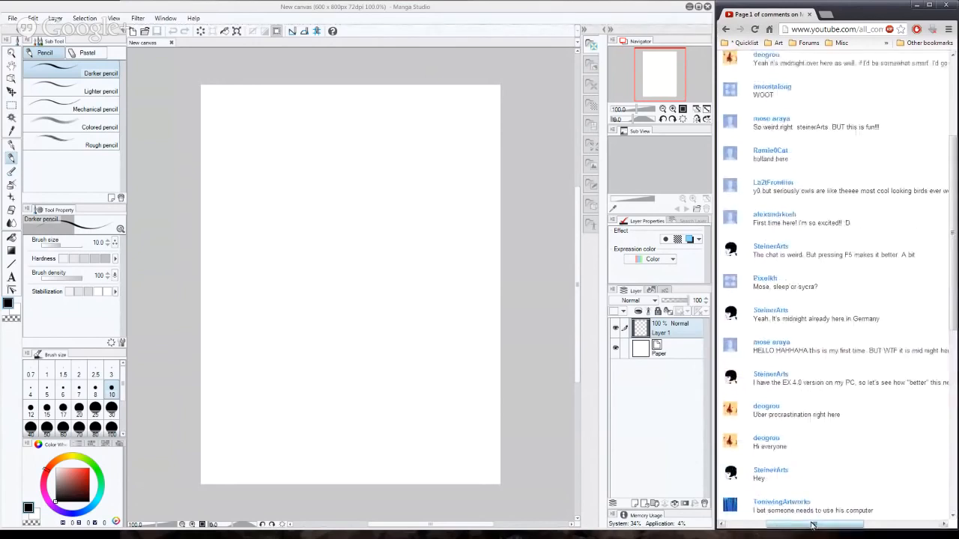
{"action": "mouse_move", "coordinate": [813, 525]}
{"action": "left_mouse_down"}
{"action": "mouse_move", "coordinate": [847, 526]}
{"action": "mouse_move", "coordinate": [813, 526]}
{"action": "left_mouse_up"}
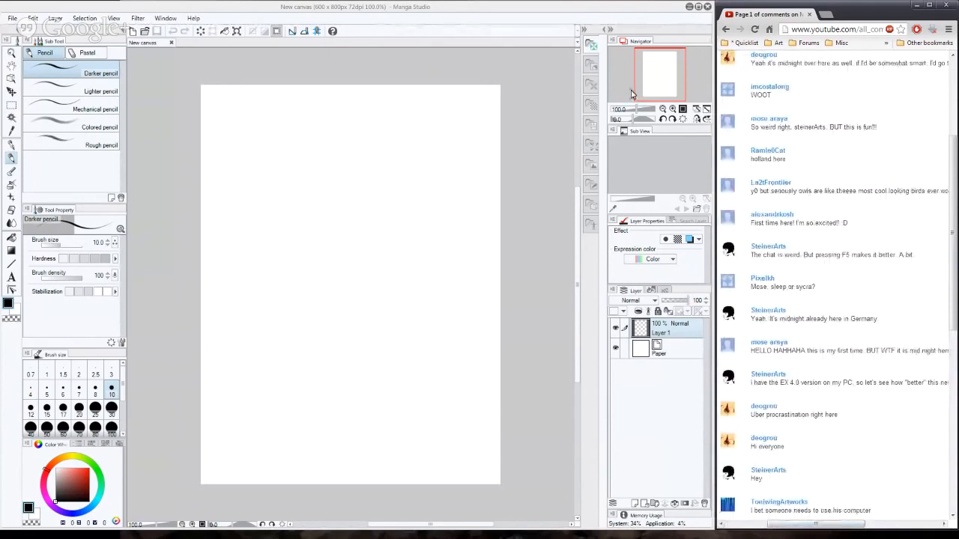
{"action": "scroll", "coordinate": [837, 203], "scroll_direction": "up", "scroll_amount": 2}
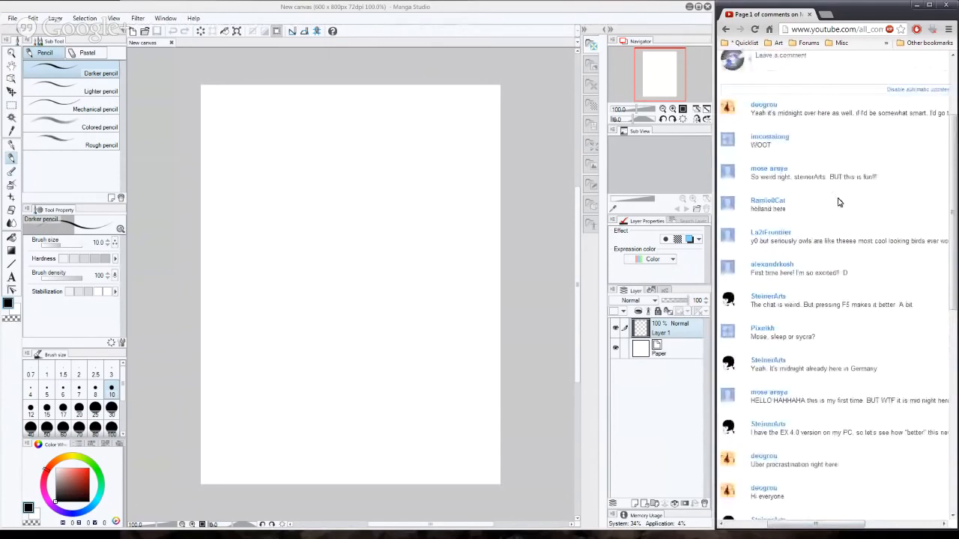
{"action": "left_click", "coordinate": [31, 20]}
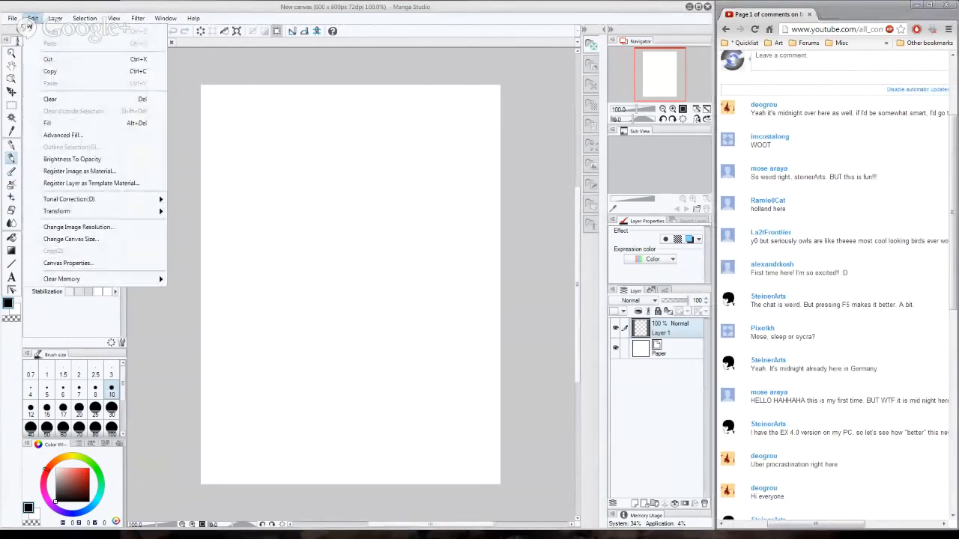
{"action": "left_click", "coordinate": [30, 20]}
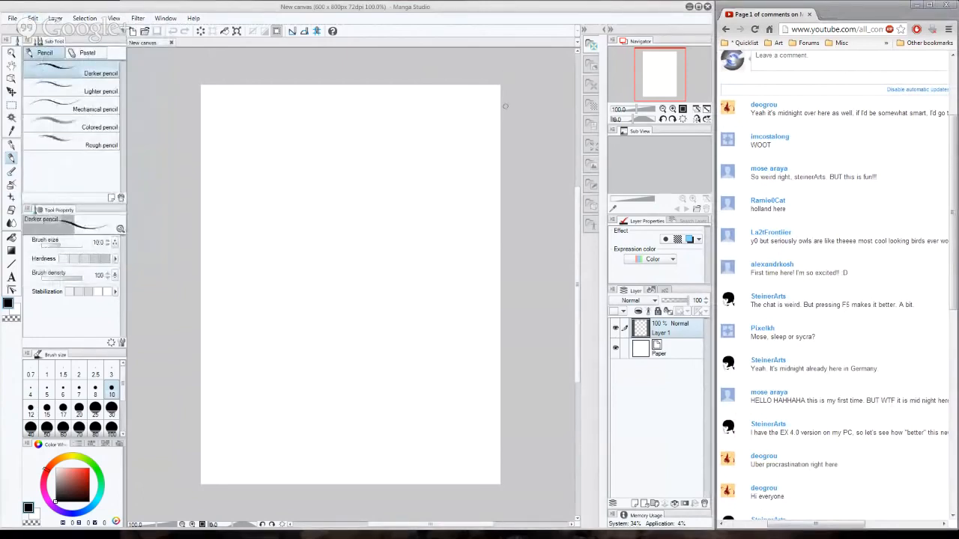
{"action": "left_click", "coordinate": [161, 21]}
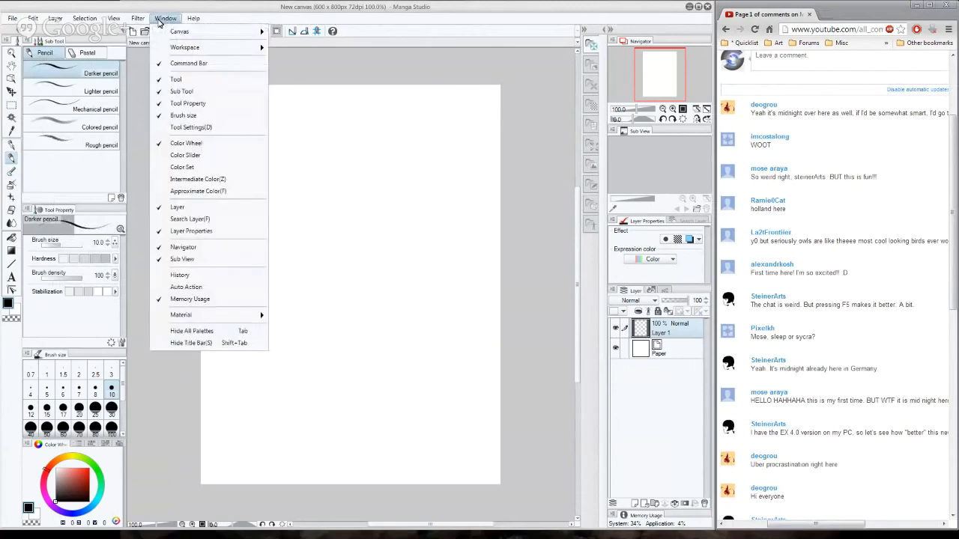
{"action": "mouse_move", "coordinate": [193, 20]}
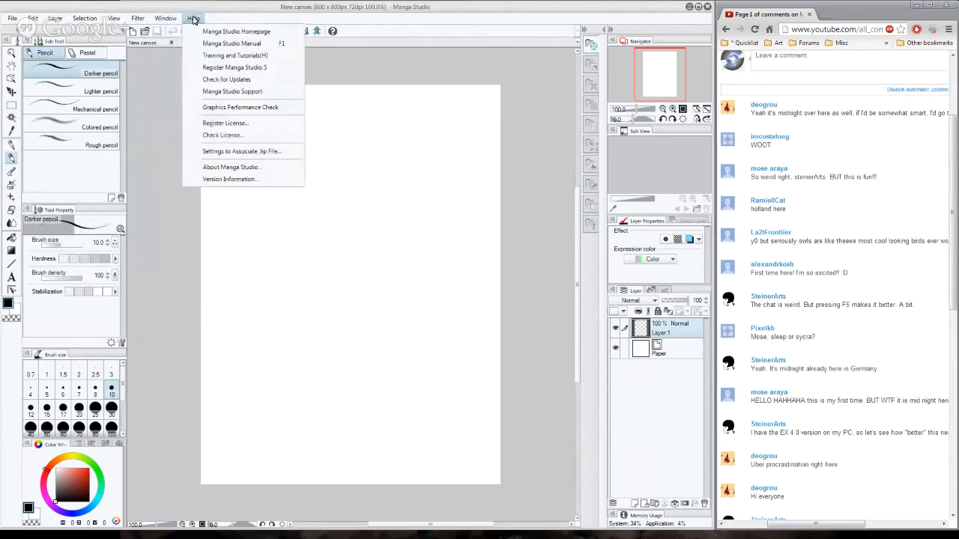
{"action": "left_click", "coordinate": [176, 20]}
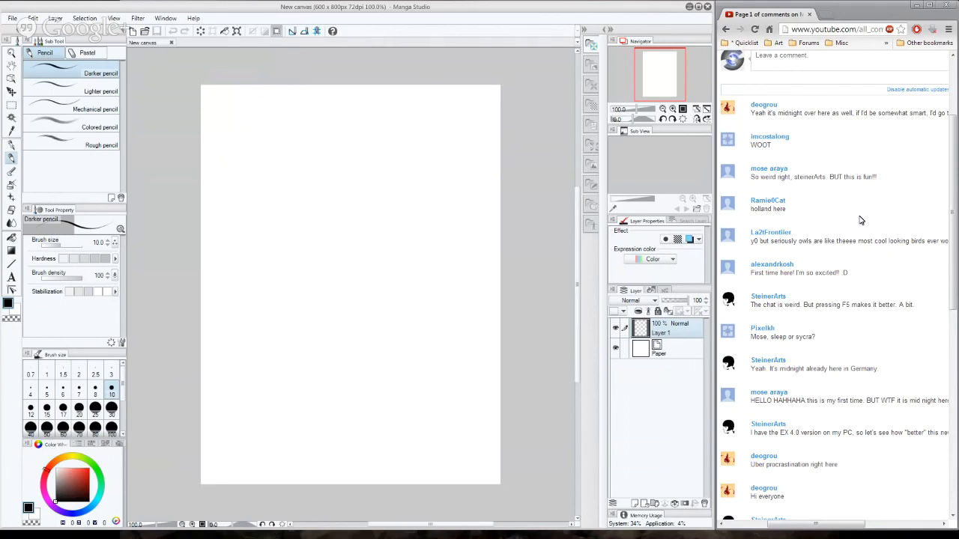
{"action": "left_click", "coordinate": [36, 19]}
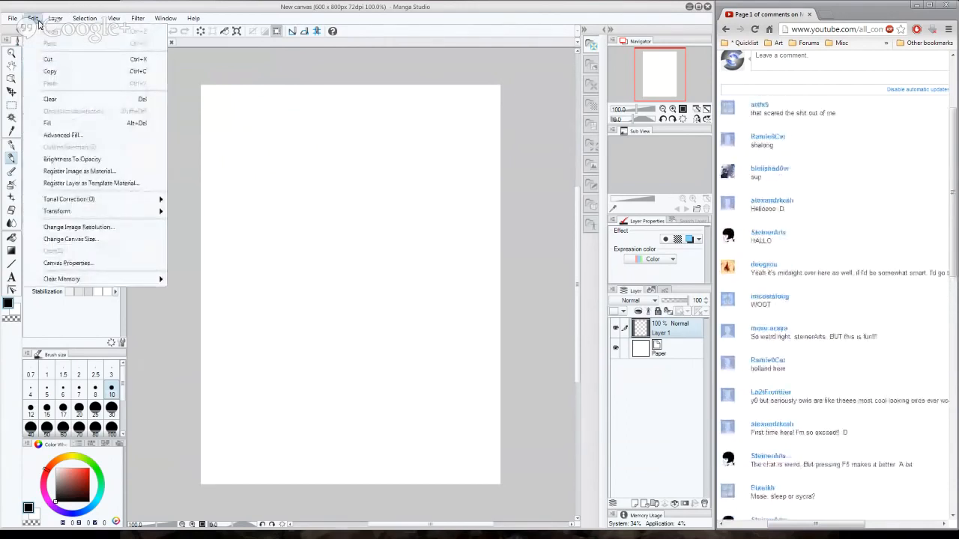
{"action": "mouse_move", "coordinate": [56, 24]}
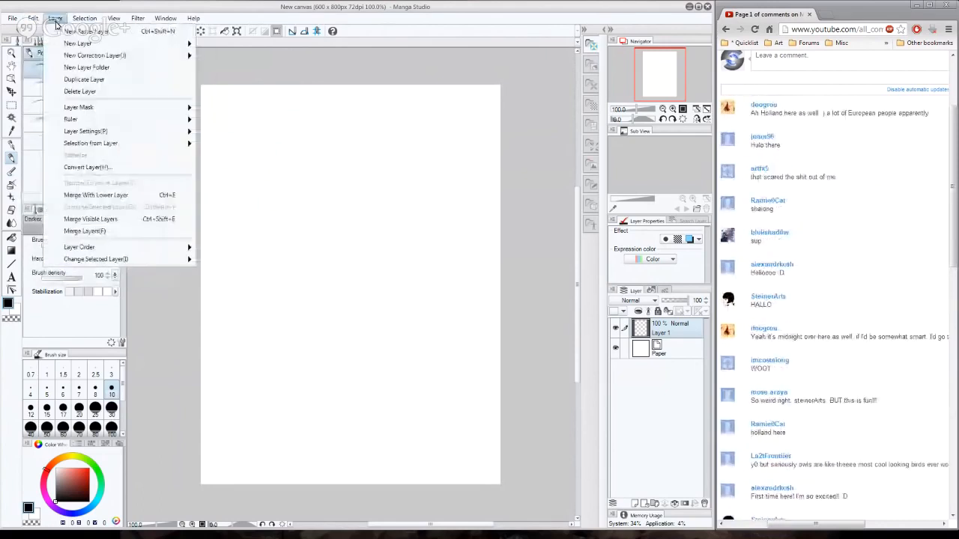
{"action": "mouse_move", "coordinate": [155, 22]}
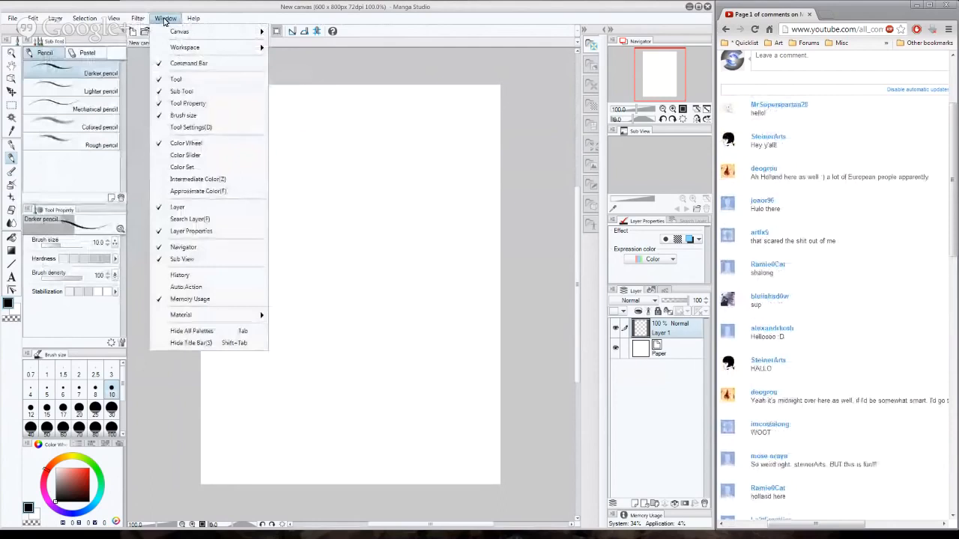
- Open the preferences and review the Cursor, Performance, Color conversion, File and Canvas settings
{"action": "mouse_move", "coordinate": [111, 21]}
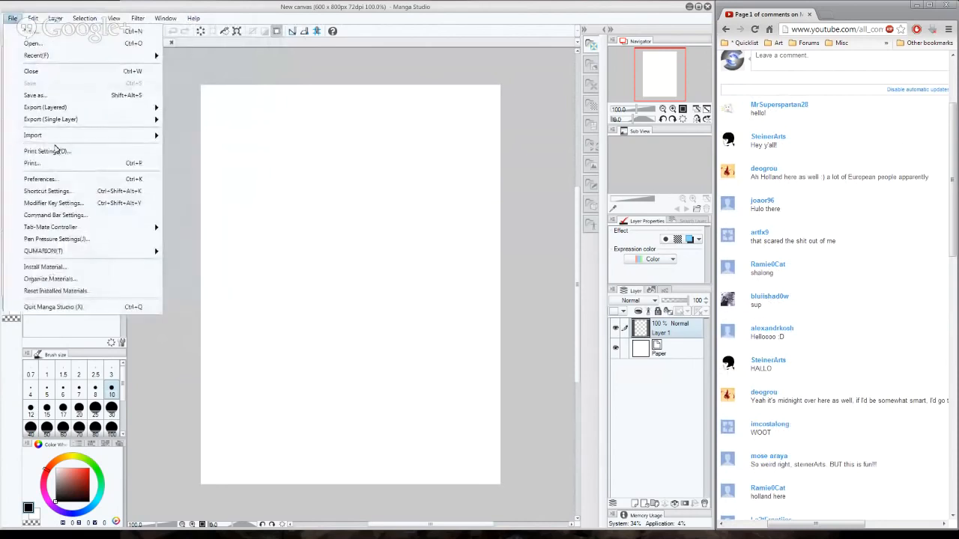
{"action": "left_click", "coordinate": [41, 179]}
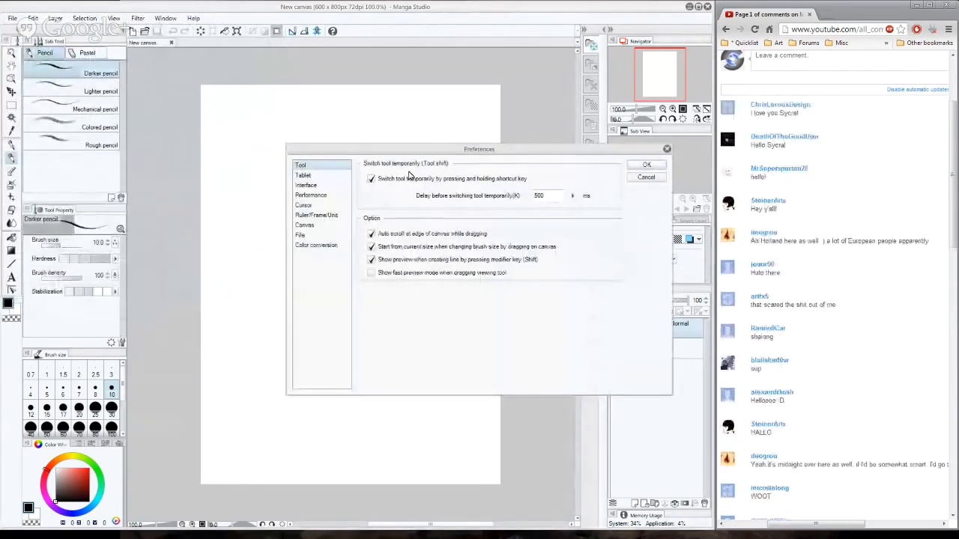
{"action": "left_click", "coordinate": [324, 204]}
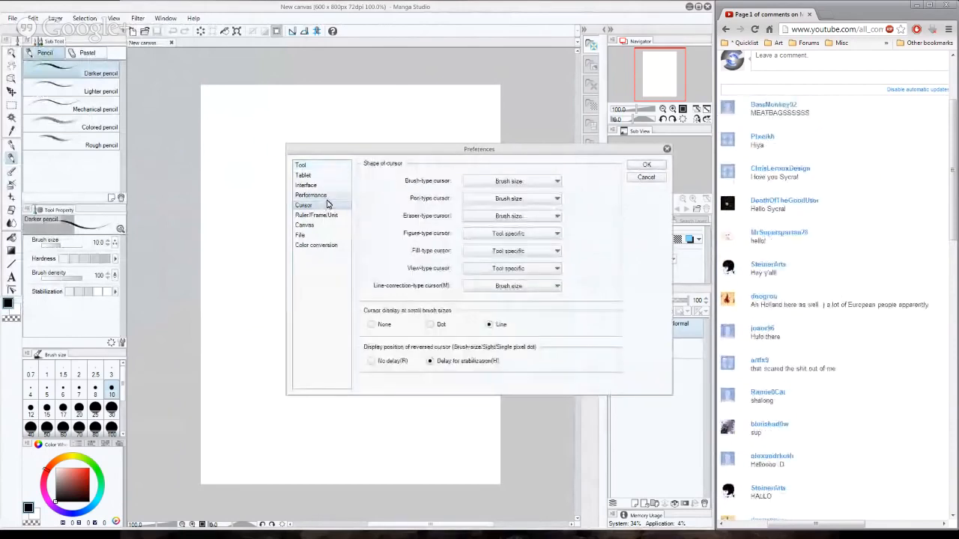
{"action": "left_click", "coordinate": [327, 196]}
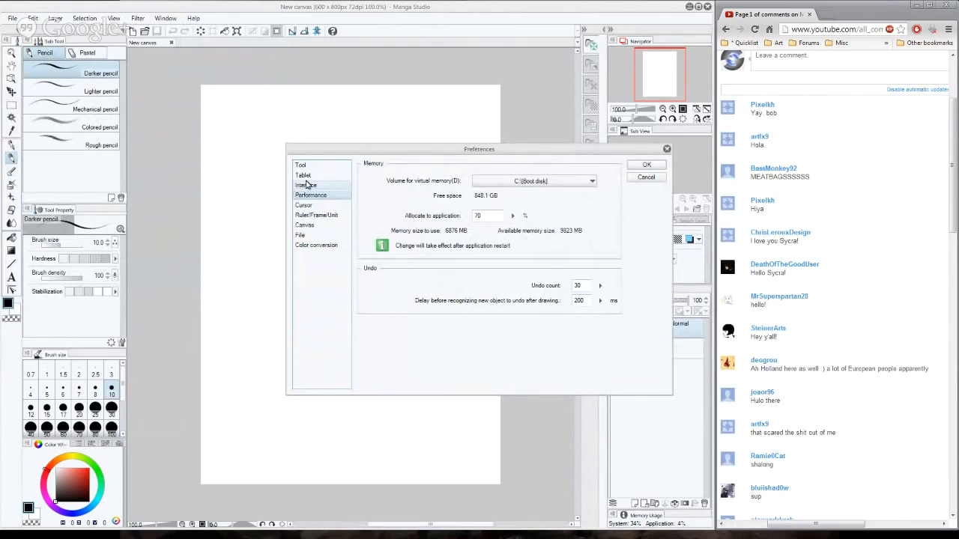
{"action": "left_click", "coordinate": [324, 226]}
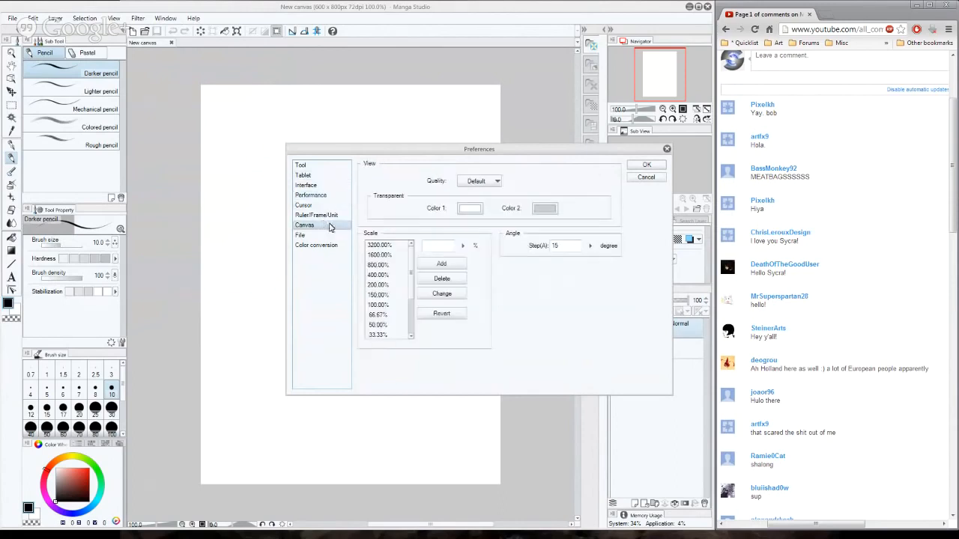
{"action": "left_click", "coordinate": [322, 247]}
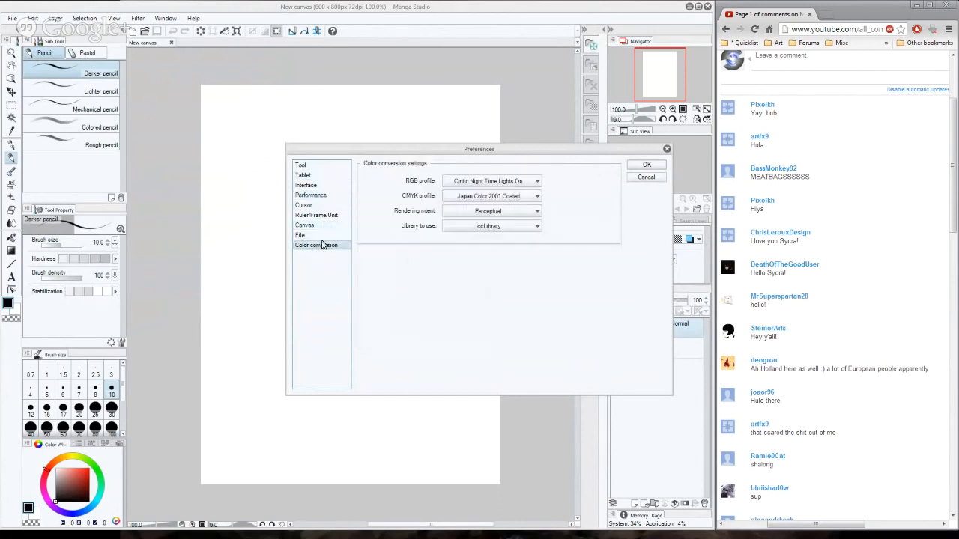
{"action": "left_click", "coordinate": [322, 236]}
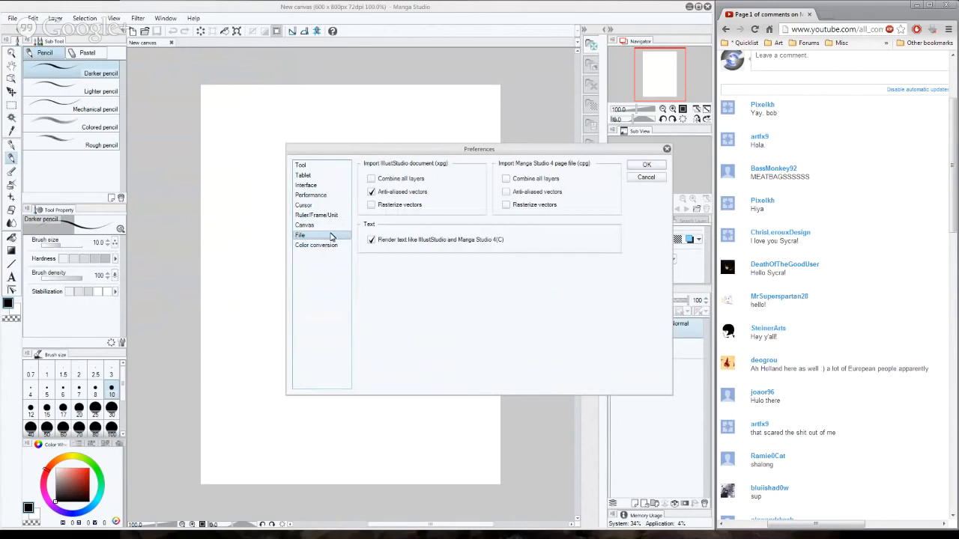
{"action": "left_click", "coordinate": [330, 225]}
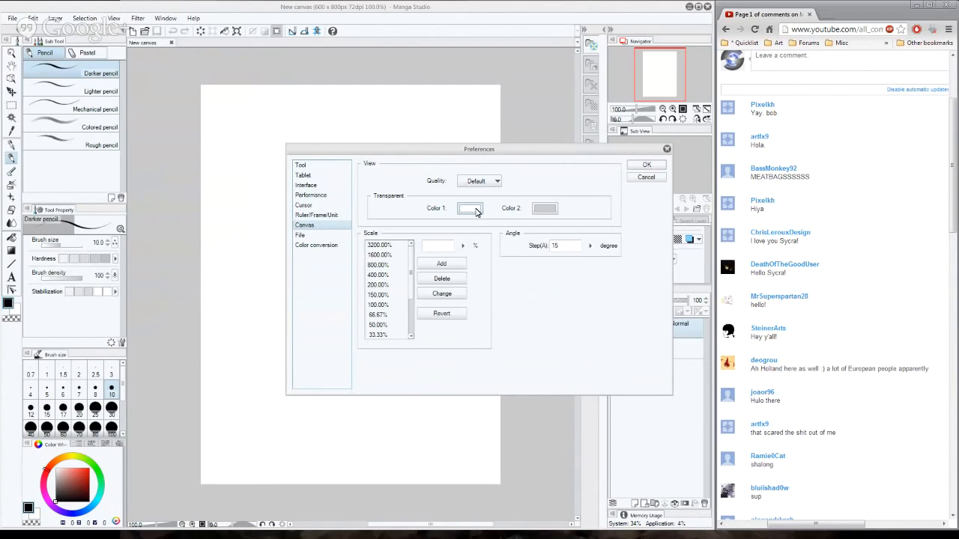
- Try to give the canvas transparency's Color 1 a green-cyan hue, and look at the available view quality options
{"action": "left_click", "coordinate": [476, 211]}
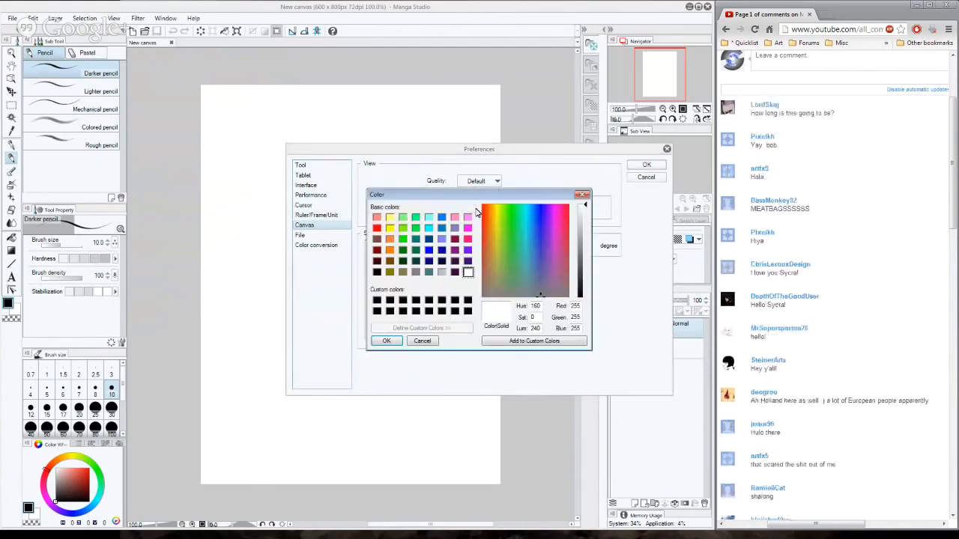
{"action": "left_click", "coordinate": [519, 224]}
{"action": "left_click", "coordinate": [387, 341]}
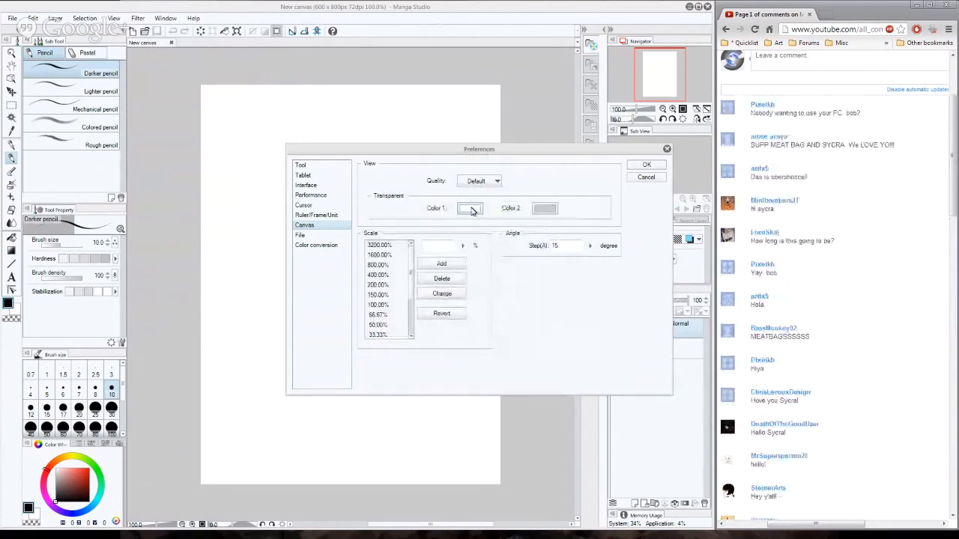
{"action": "left_click", "coordinate": [496, 180]}
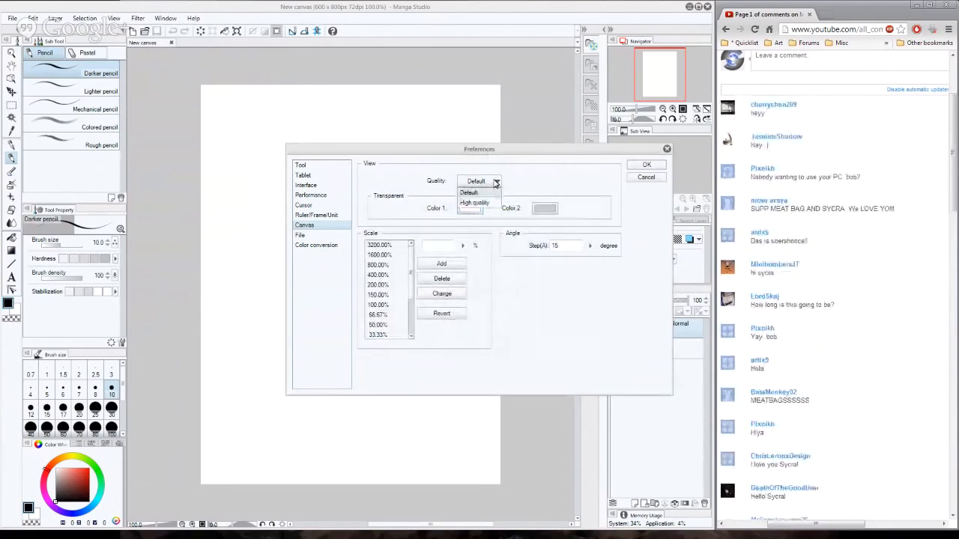
{"action": "left_click", "coordinate": [497, 181]}
- Set the canvas transparency's Color 2 to light blue (RGB 164, 192, 244) and apply the preferences
{"action": "left_click", "coordinate": [541, 215]}
{"action": "left_click", "coordinate": [535, 223]}
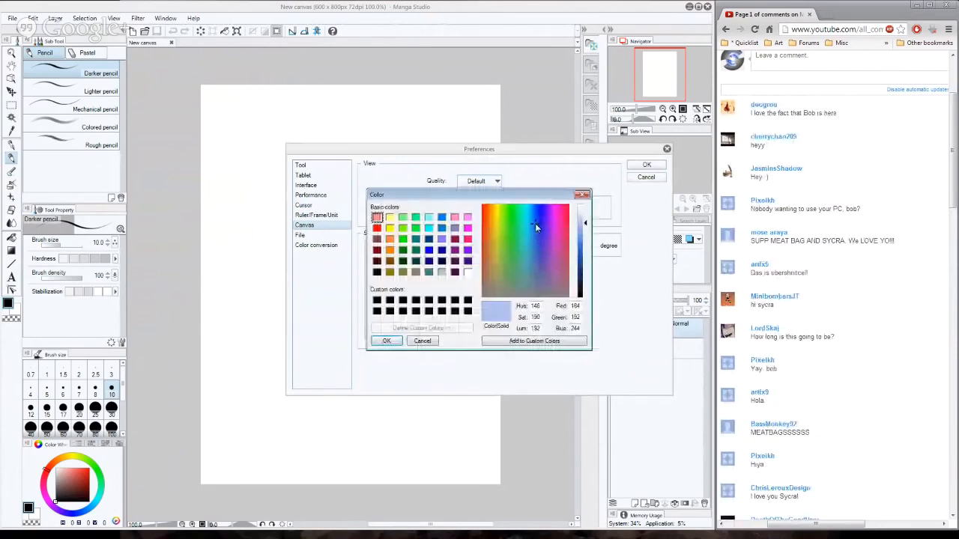
{"action": "left_click", "coordinate": [388, 341]}
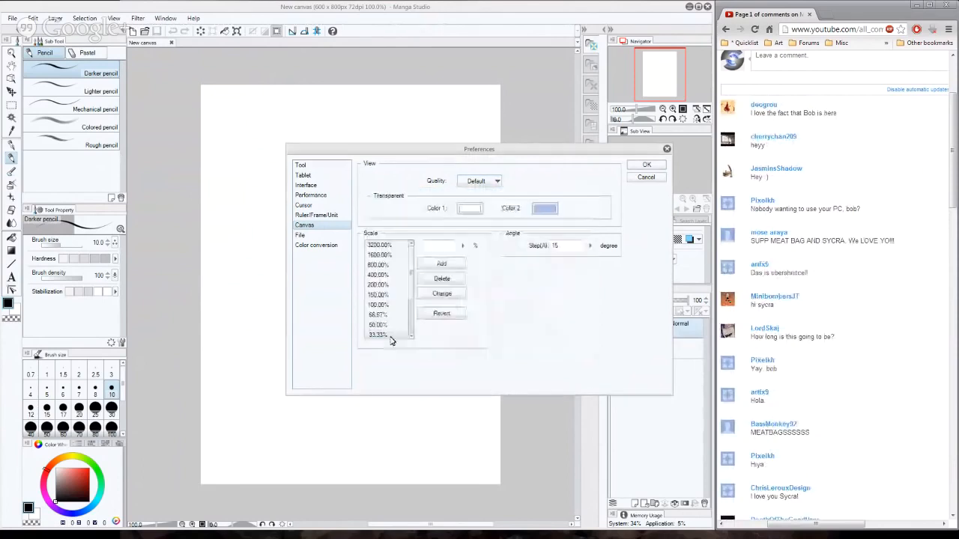
{"action": "left_click", "coordinate": [636, 166]}
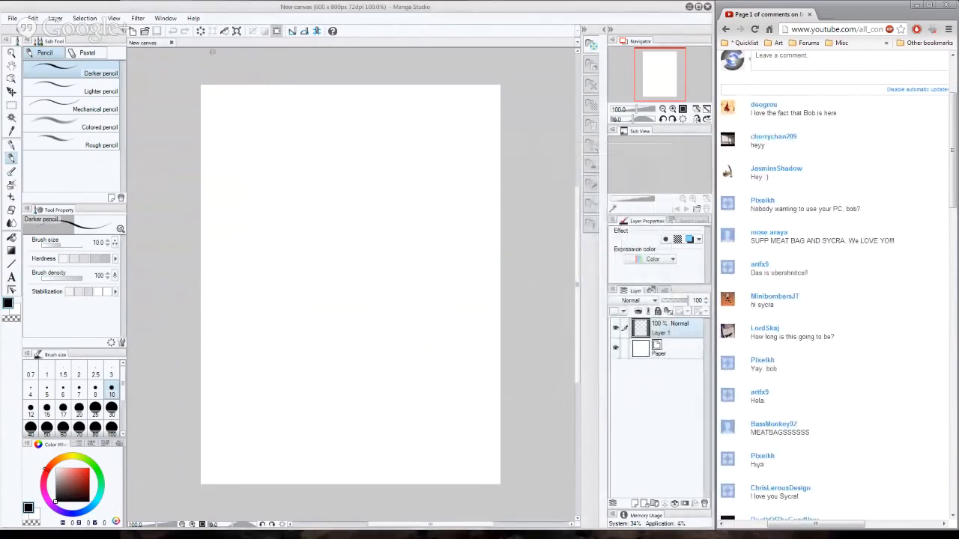
- Set the interface's theme of color combination to Dark color in the preferences
{"action": "left_click", "coordinate": [19, 18]}
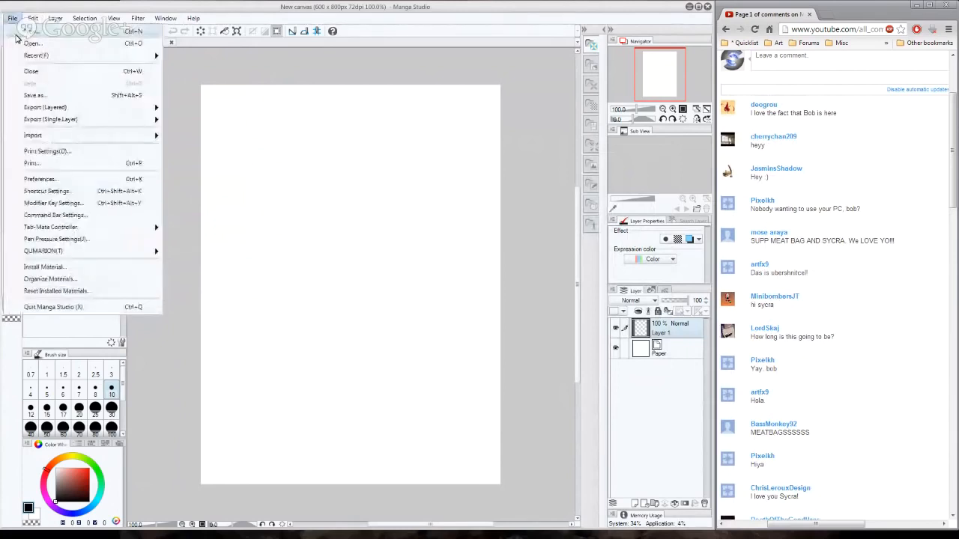
{"action": "left_click", "coordinate": [101, 182]}
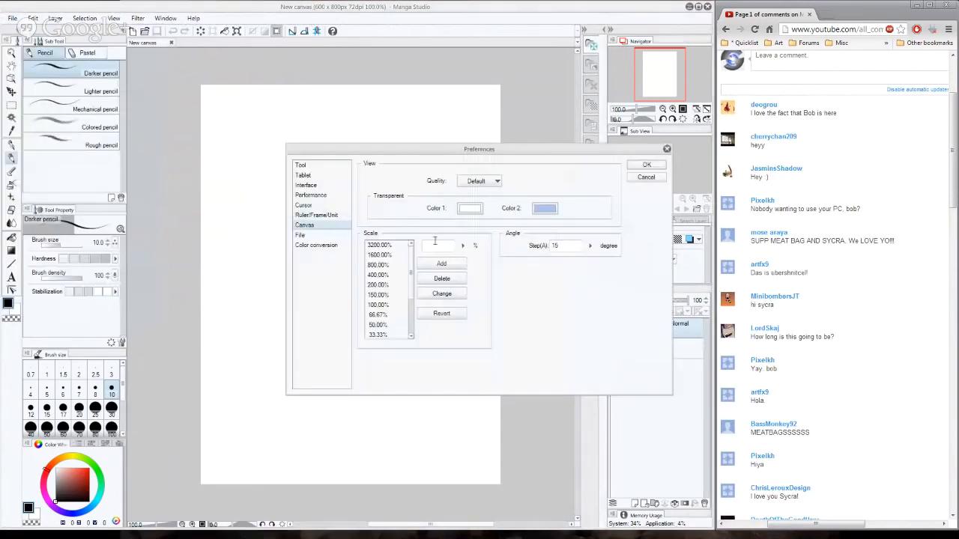
{"action": "left_click", "coordinate": [313, 195]}
{"action": "left_click", "coordinate": [322, 186]}
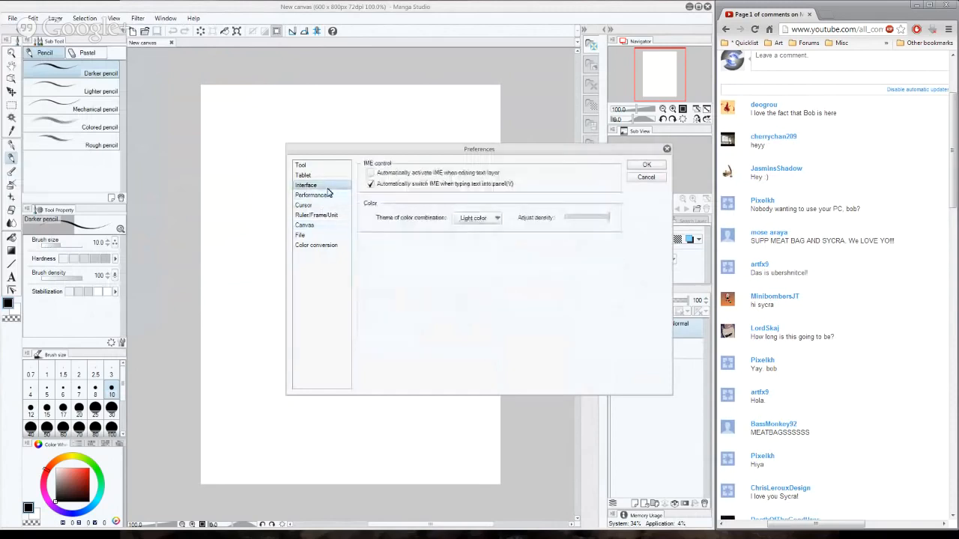
{"action": "left_click", "coordinate": [497, 218]}
{"action": "left_click", "coordinate": [468, 239]}
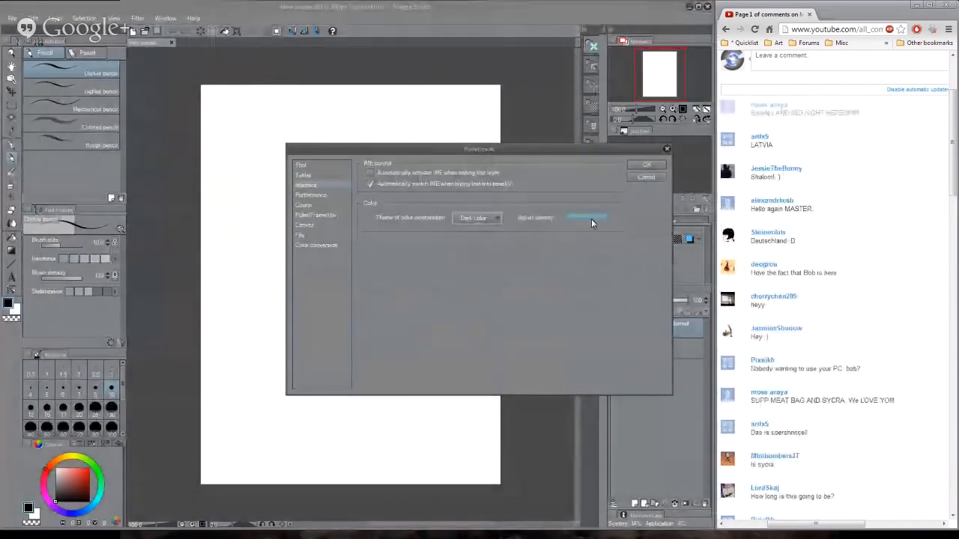
- Adjust the dark theme's density to about the middle of its range and apply the preferences
{"action": "left_click", "coordinate": [570, 219]}
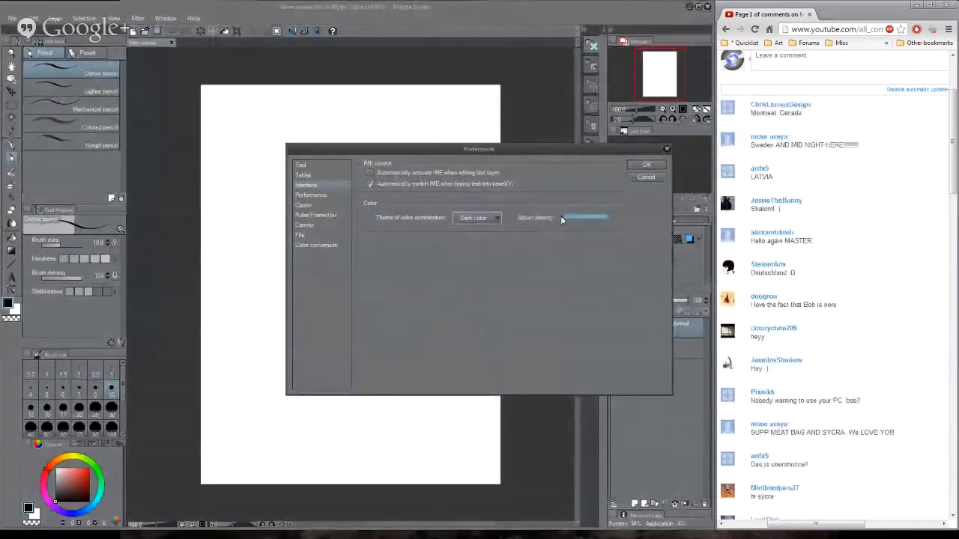
{"action": "left_click", "coordinate": [597, 218]}
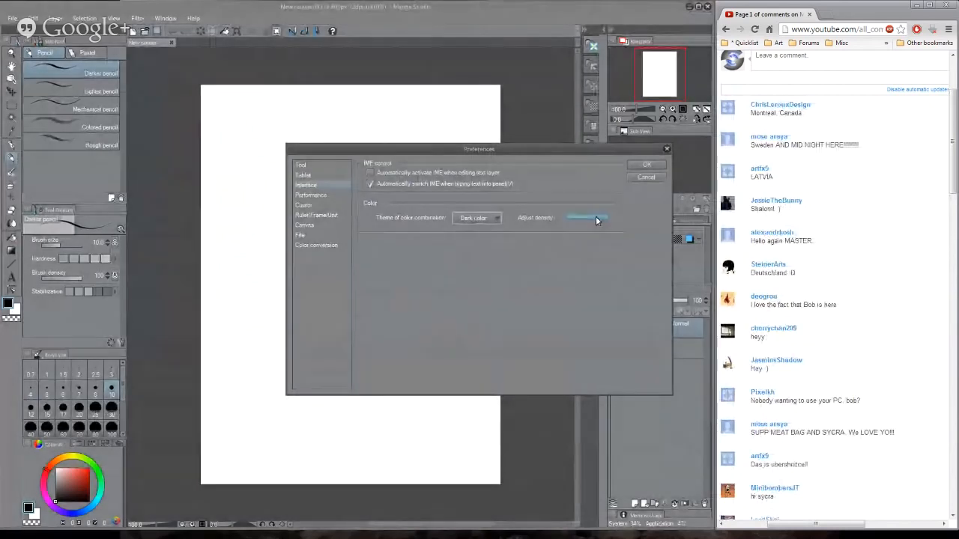
{"action": "left_click", "coordinate": [609, 218]}
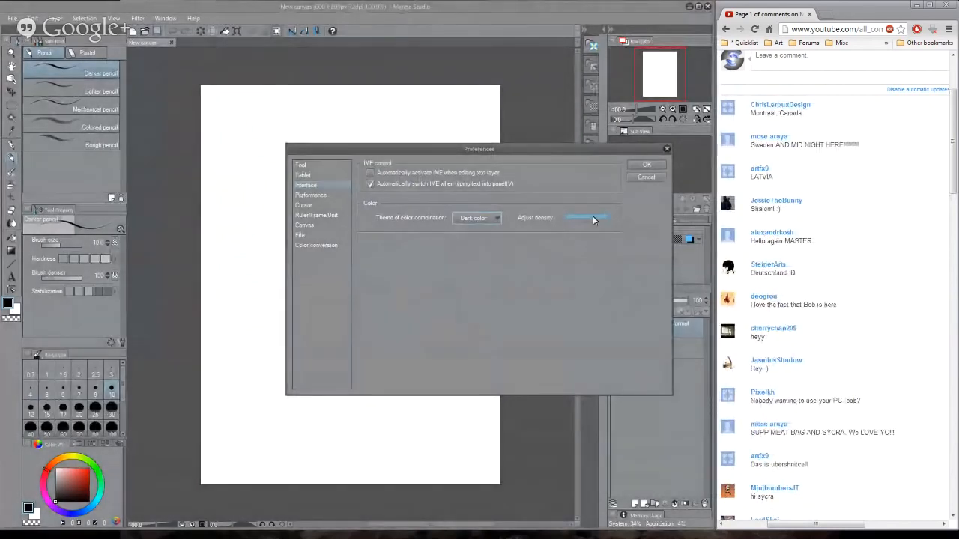
{"action": "left_click_drag", "start_coordinate": [593, 217], "coordinate": [578, 217]}
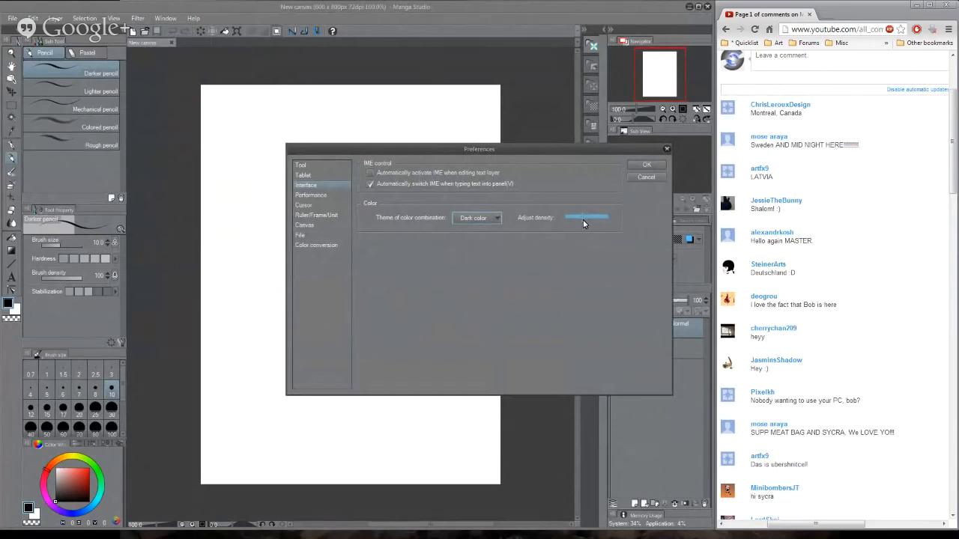
{"action": "left_click", "coordinate": [647, 165]}
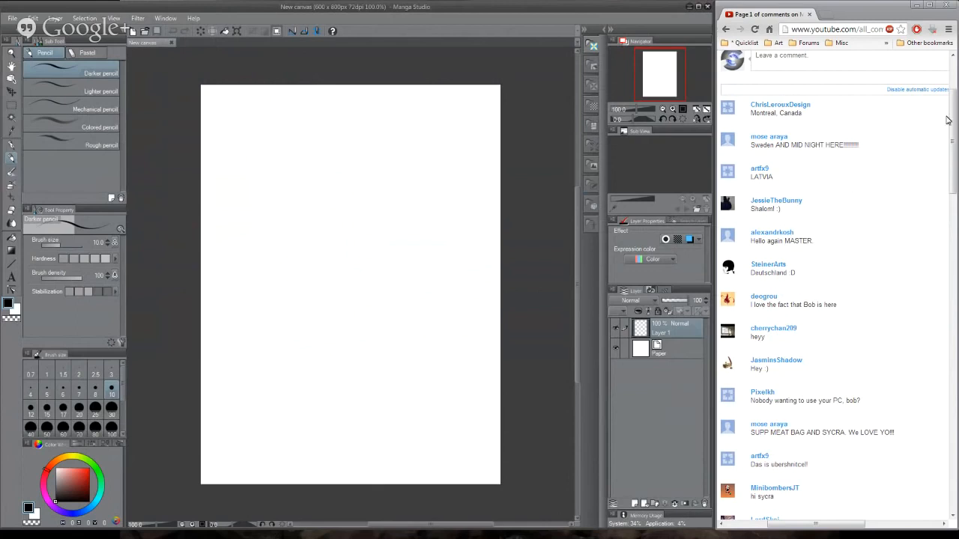
- Look through the viewers' comments on the YouTube comments page, down to the oldest and back to the newest
{"action": "scroll", "coordinate": [951, 172], "scroll_direction": "down", "scroll_amount": 1}
{"action": "scroll", "coordinate": [951, 172], "scroll_direction": "down", "scroll_amount": 3}
{"action": "scroll", "coordinate": [951, 187], "scroll_direction": "up", "scroll_amount": 1}
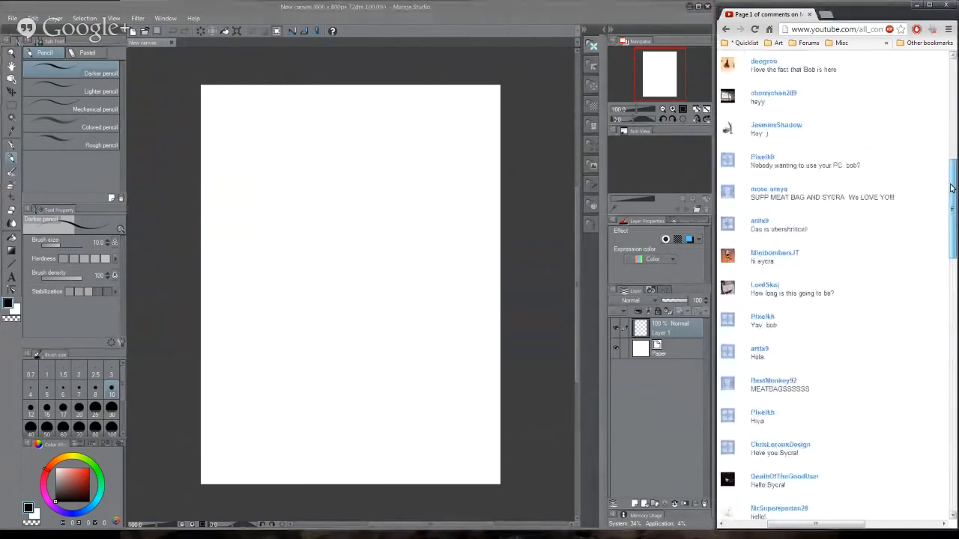
{"action": "scroll", "coordinate": [924, 352], "scroll_direction": "down", "scroll_amount": 10}
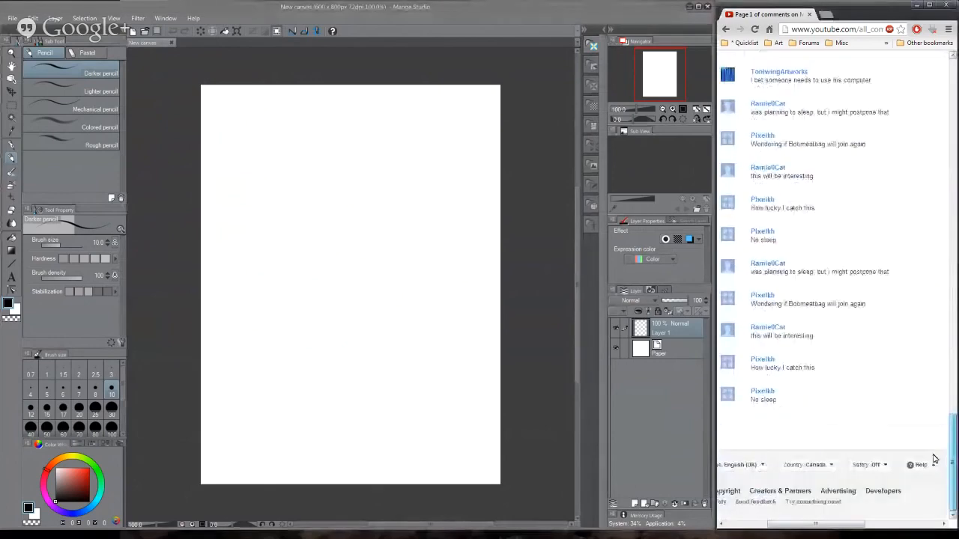
{"action": "scroll", "coordinate": [933, 352], "scroll_direction": "up", "scroll_amount": 5}
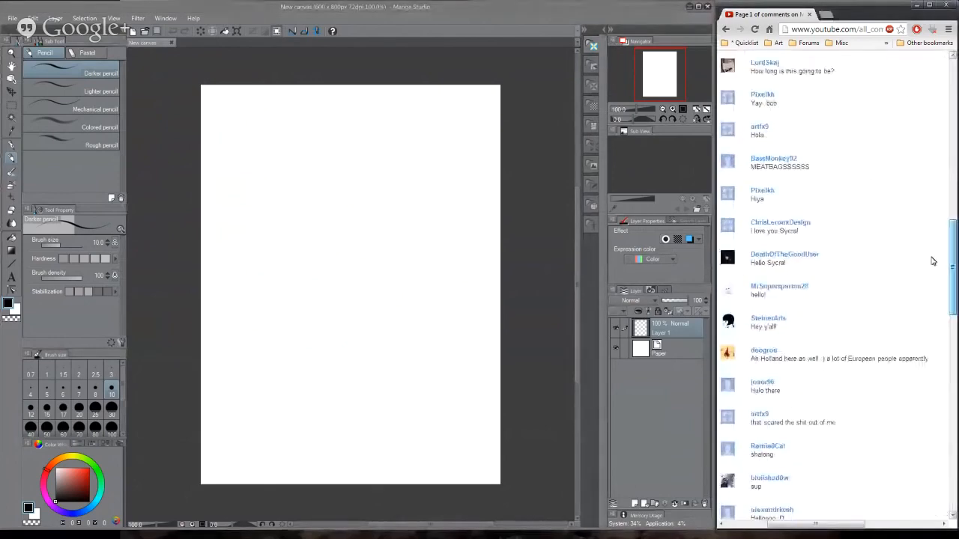
{"action": "scroll", "coordinate": [932, 261], "scroll_direction": "up", "scroll_amount": 4}
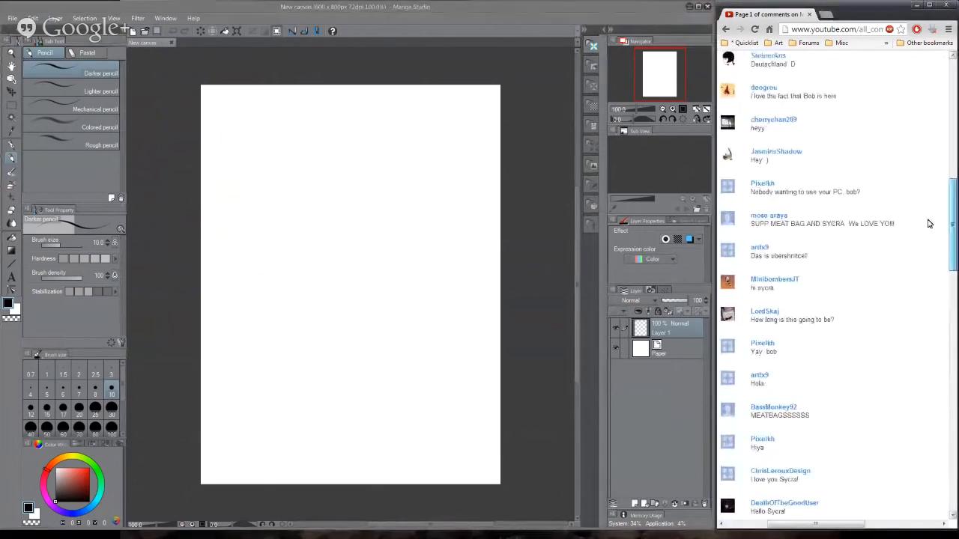
{"action": "scroll", "coordinate": [928, 221], "scroll_direction": "up", "scroll_amount": 1}
{"action": "scroll", "coordinate": [928, 220], "scroll_direction": "up", "scroll_amount": 3}
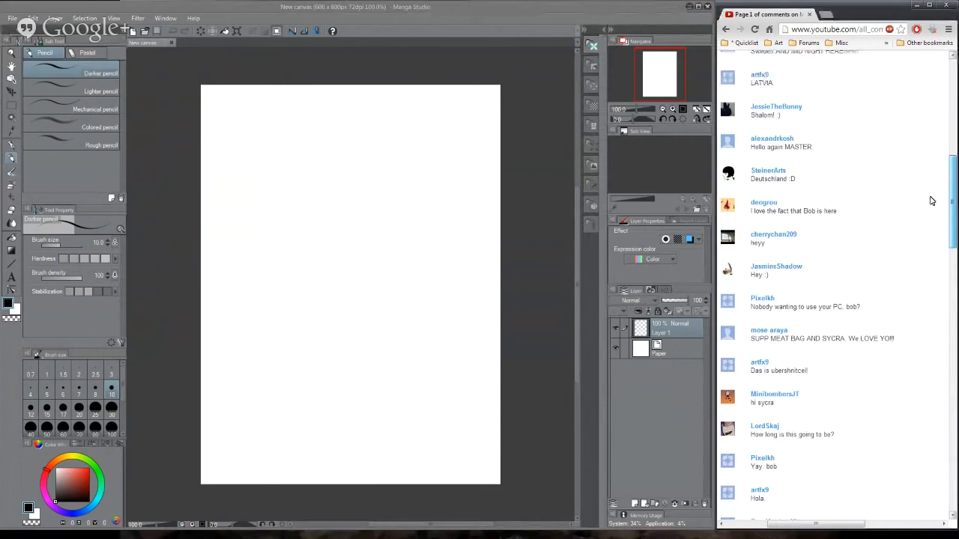
{"action": "scroll", "coordinate": [930, 201], "scroll_direction": "up", "scroll_amount": 4}
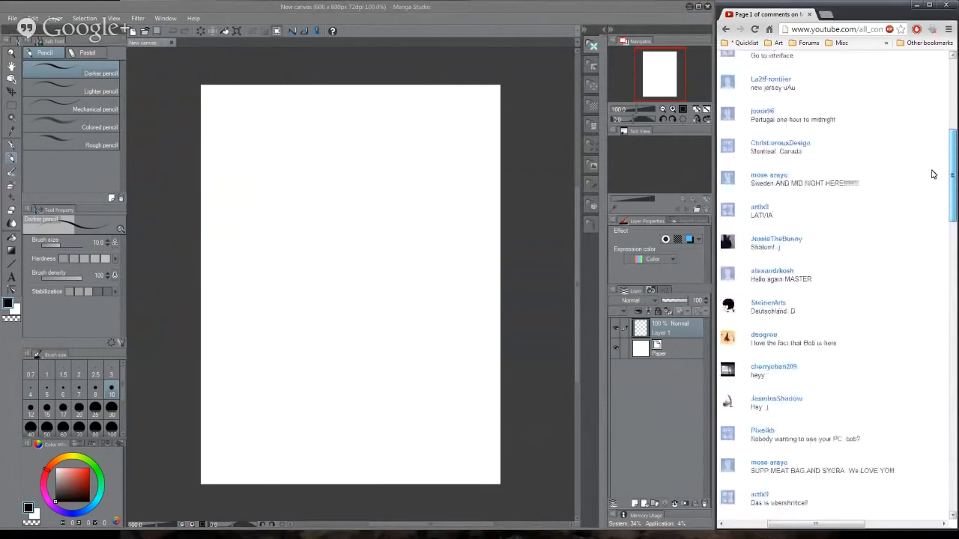
{"action": "scroll", "coordinate": [932, 171], "scroll_direction": "up", "scroll_amount": 1}
{"action": "scroll", "coordinate": [932, 168], "scroll_direction": "up", "scroll_amount": 7}
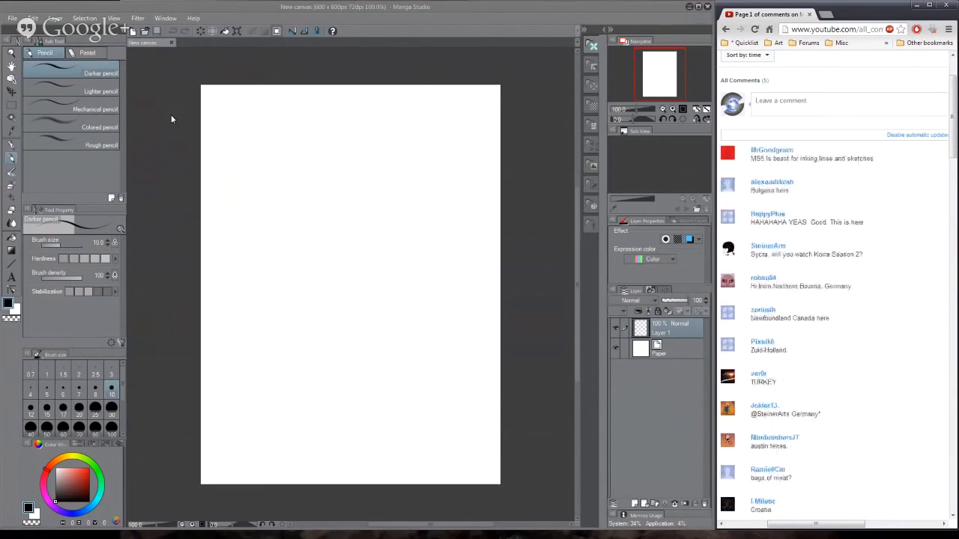
- Try out the Darker pencil with large looping scribbles on the canvas and remove them, checking the newest viewer comments in between
{"action": "mouse_move", "coordinate": [282, 184]}
{"action": "left_mouse_down"}
{"action": "mouse_move", "coordinate": [378, 146]}
{"action": "mouse_move", "coordinate": [396, 239]}
{"action": "mouse_move", "coordinate": [397, 339]}
{"action": "mouse_move", "coordinate": [437, 271]}
{"action": "mouse_move", "coordinate": [430, 202]}
{"action": "mouse_move", "coordinate": [371, 311]}
{"action": "mouse_move", "coordinate": [326, 236]}
{"action": "mouse_move", "coordinate": [368, 255]}
{"action": "mouse_move", "coordinate": [439, 123]}
{"action": "mouse_move", "coordinate": [446, 269]}
{"action": "mouse_move", "coordinate": [424, 283]}
{"action": "mouse_move", "coordinate": [432, 216]}
{"action": "left_mouse_up"}
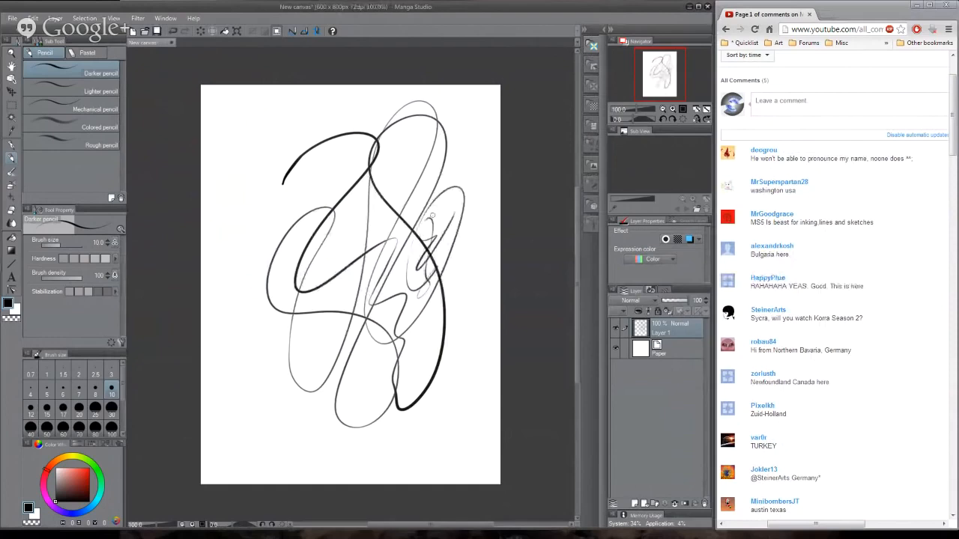
{"action": "key", "text": "ctrl+z"}
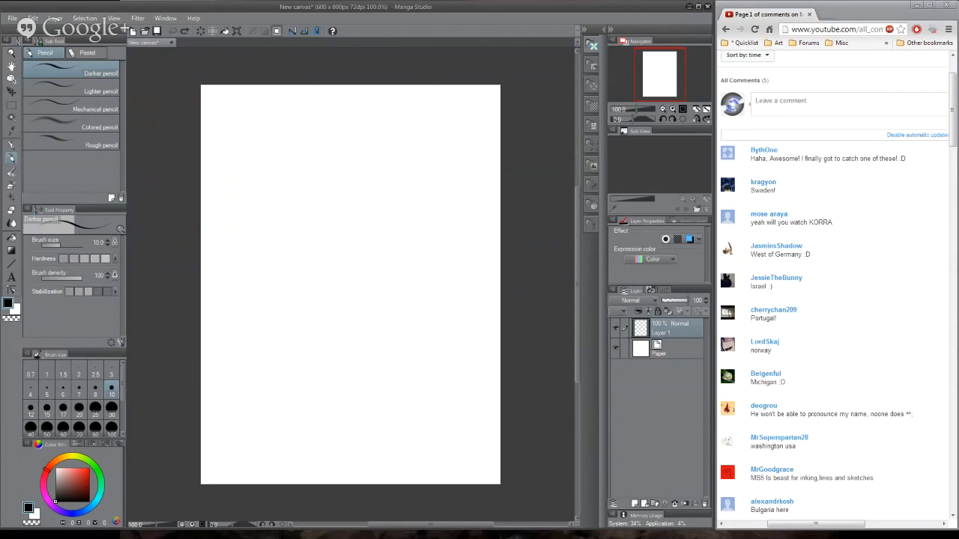
{"action": "mouse_move", "coordinate": [953, 136]}
{"action": "left_mouse_down"}
{"action": "mouse_move", "coordinate": [945, 220]}
{"action": "mouse_move", "coordinate": [942, 131]}
{"action": "left_mouse_up"}
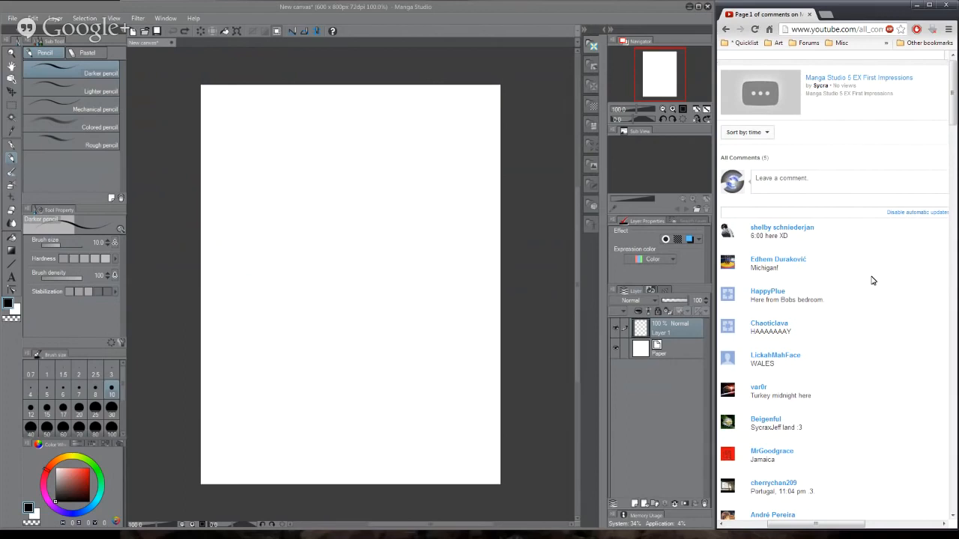
{"action": "mouse_move", "coordinate": [243, 162]}
{"action": "left_mouse_down"}
{"action": "mouse_move", "coordinate": [260, 228]}
{"action": "mouse_move", "coordinate": [301, 197]}
{"action": "mouse_move", "coordinate": [260, 377]}
{"action": "mouse_move", "coordinate": [351, 305]}
{"action": "mouse_move", "coordinate": [374, 337]}
{"action": "mouse_move", "coordinate": [375, 389]}
{"action": "mouse_move", "coordinate": [421, 135]}
{"action": "mouse_move", "coordinate": [408, 249]}
{"action": "mouse_move", "coordinate": [452, 285]}
{"action": "left_mouse_up"}
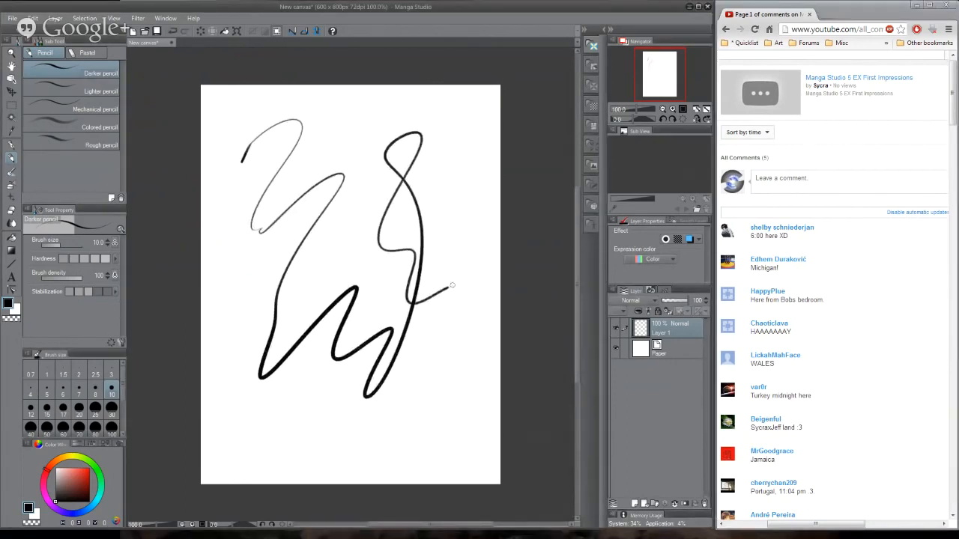
{"action": "key", "text": "Delete"}
- Switch to the Lighter pencil, draw a long test squiggle on the canvas and clear it
{"action": "left_click", "coordinate": [75, 91]}
{"action": "mouse_move", "coordinate": [283, 155]}
{"action": "left_mouse_down"}
{"action": "mouse_move", "coordinate": [353, 143]}
{"action": "mouse_move", "coordinate": [343, 251]}
{"action": "mouse_move", "coordinate": [356, 385]}
{"action": "mouse_move", "coordinate": [457, 391]}
{"action": "left_mouse_up"}
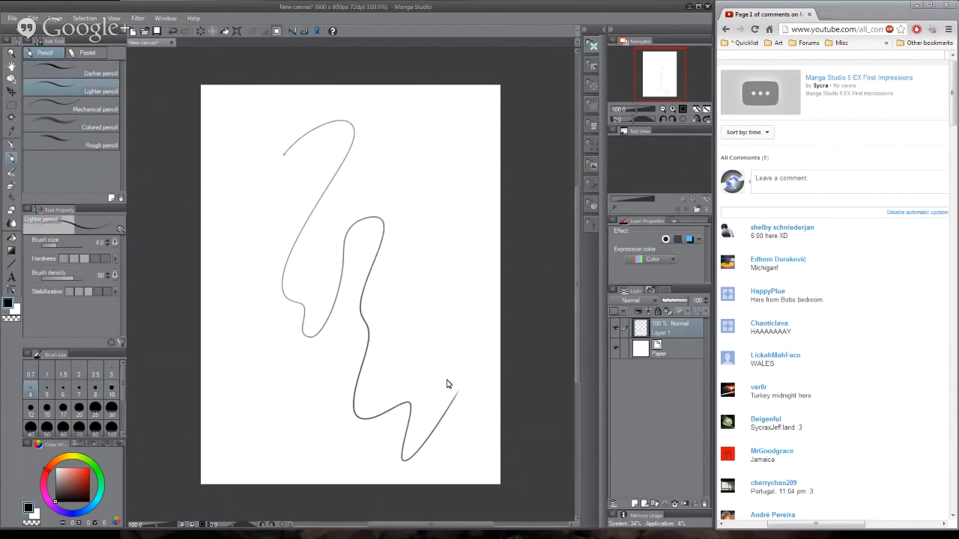
{"action": "key", "text": "Delete"}
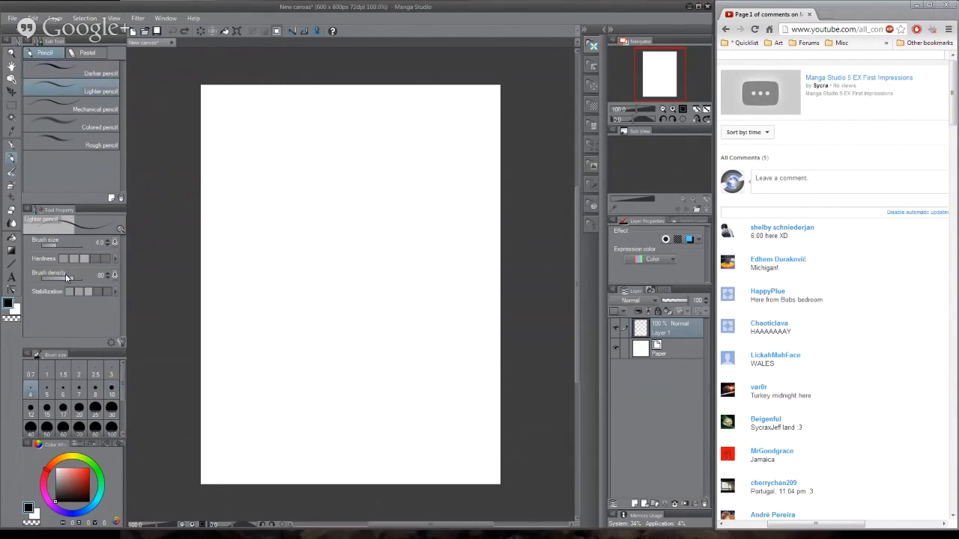
- Set the Lighter pencil's brush density to 18, draw looping test strokes and clear them
{"action": "left_click_drag", "start_coordinate": [67, 278], "coordinate": [46, 278]}
{"action": "mouse_move", "coordinate": [283, 137]}
{"action": "left_mouse_down"}
{"action": "mouse_move", "coordinate": [370, 178]}
{"action": "mouse_move", "coordinate": [341, 306]}
{"action": "mouse_move", "coordinate": [332, 424]}
{"action": "mouse_move", "coordinate": [404, 222]}
{"action": "mouse_move", "coordinate": [445, 289]}
{"action": "mouse_move", "coordinate": [406, 381]}
{"action": "mouse_move", "coordinate": [467, 378]}
{"action": "mouse_move", "coordinate": [358, 217]}
{"action": "mouse_move", "coordinate": [396, 119]}
{"action": "left_mouse_up"}
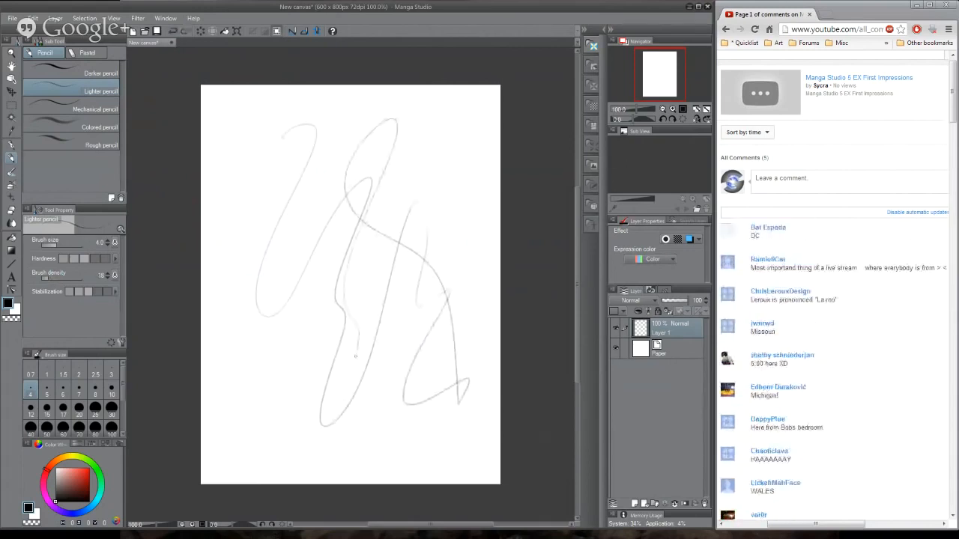
{"action": "key", "text": "Delete"}
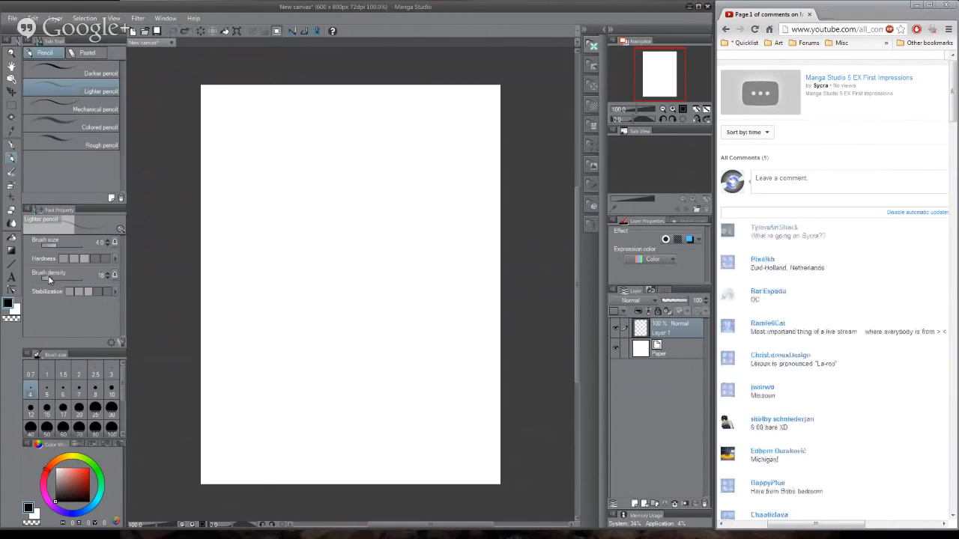
- Set the Lighter pencil's brush density to 38, draw a test stroke and undo it
{"action": "left_click_drag", "start_coordinate": [49, 279], "coordinate": [57, 278]}
{"action": "left_click_drag", "start_coordinate": [274, 188], "coordinate": [324, 340]}
{"action": "key", "text": "ctrl+z"}
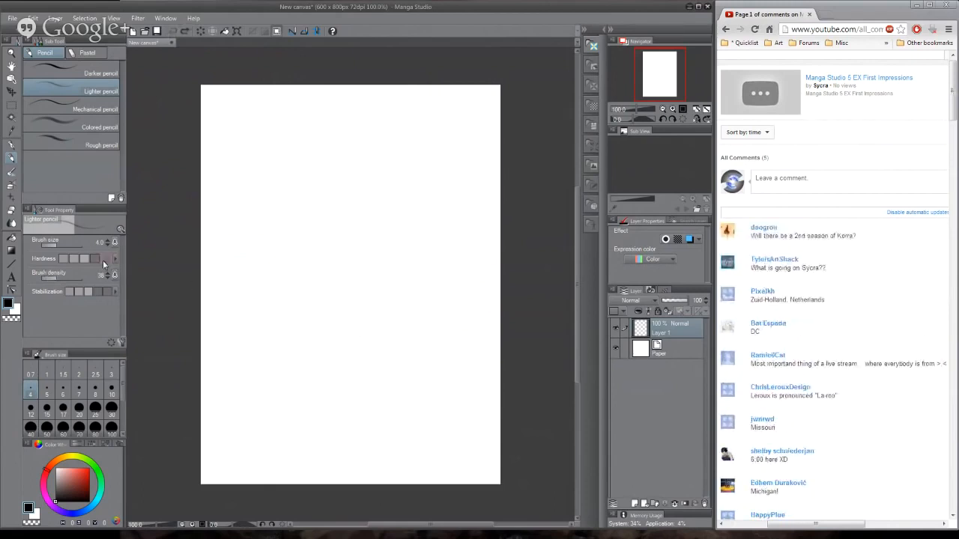
- Compare Lighter pencil test strokes at different hardness levels and undo the last stroke
{"action": "mouse_move", "coordinate": [297, 169]}
{"action": "left_mouse_down"}
{"action": "mouse_move", "coordinate": [333, 185]}
{"action": "mouse_move", "coordinate": [370, 375]}
{"action": "left_mouse_up"}
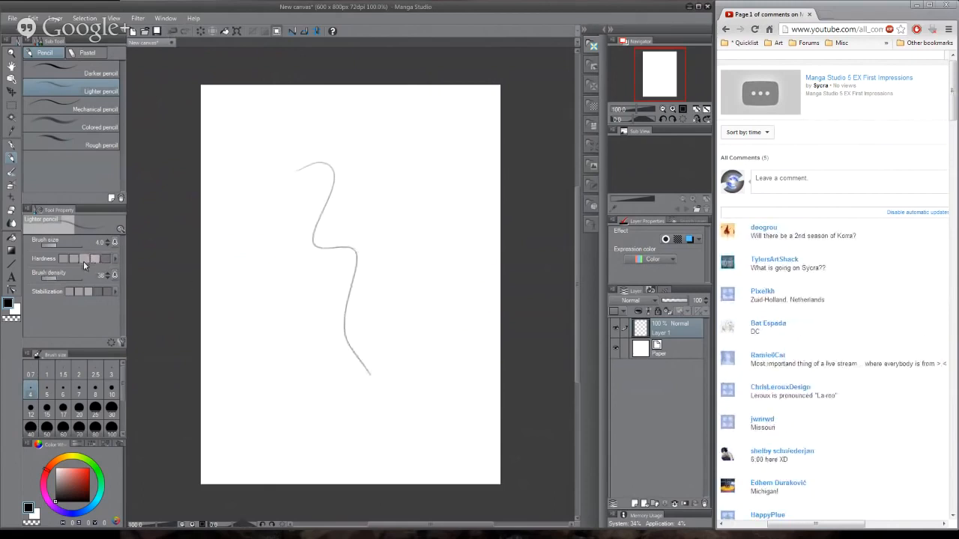
{"action": "mouse_move", "coordinate": [274, 185]}
{"action": "left_mouse_down"}
{"action": "mouse_move", "coordinate": [449, 224]}
{"action": "mouse_move", "coordinate": [479, 322]}
{"action": "left_mouse_up"}
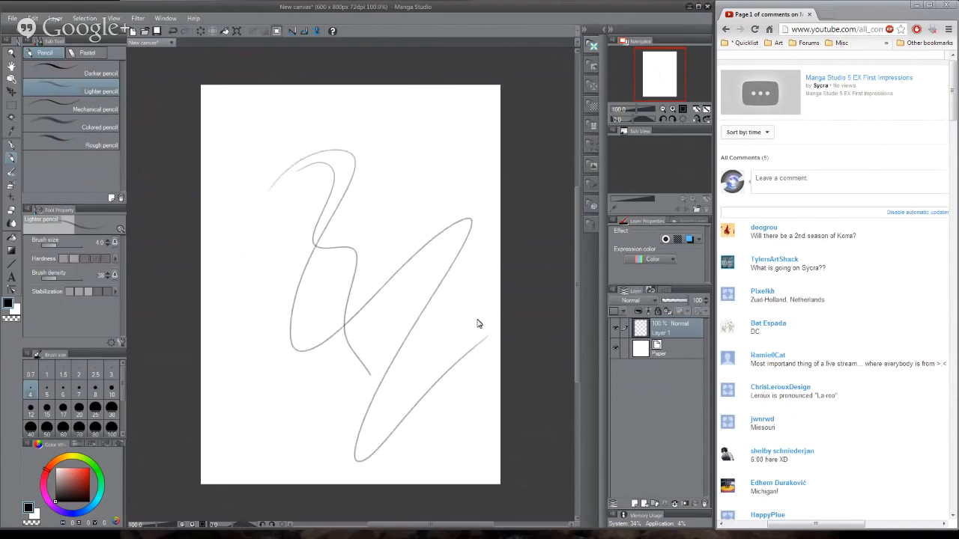
{"action": "key", "text": "ctrl+z"}
- Raise the Lighter pencil's hardness to its maximum, draw more test strokes across the canvas and undo them all
{"action": "mouse_move", "coordinate": [267, 135]}
{"action": "left_mouse_down"}
{"action": "mouse_move", "coordinate": [345, 205]}
{"action": "mouse_move", "coordinate": [424, 134]}
{"action": "left_mouse_up"}
{"action": "mouse_move", "coordinate": [305, 147]}
{"action": "left_mouse_down"}
{"action": "mouse_move", "coordinate": [306, 313]}
{"action": "mouse_move", "coordinate": [402, 411]}
{"action": "mouse_move", "coordinate": [489, 331]}
{"action": "left_mouse_up"}
{"action": "key", "text": "ctrl+z"}
{"action": "key", "text": "ctrl+z"}
{"action": "key", "text": "ctrl+z"}
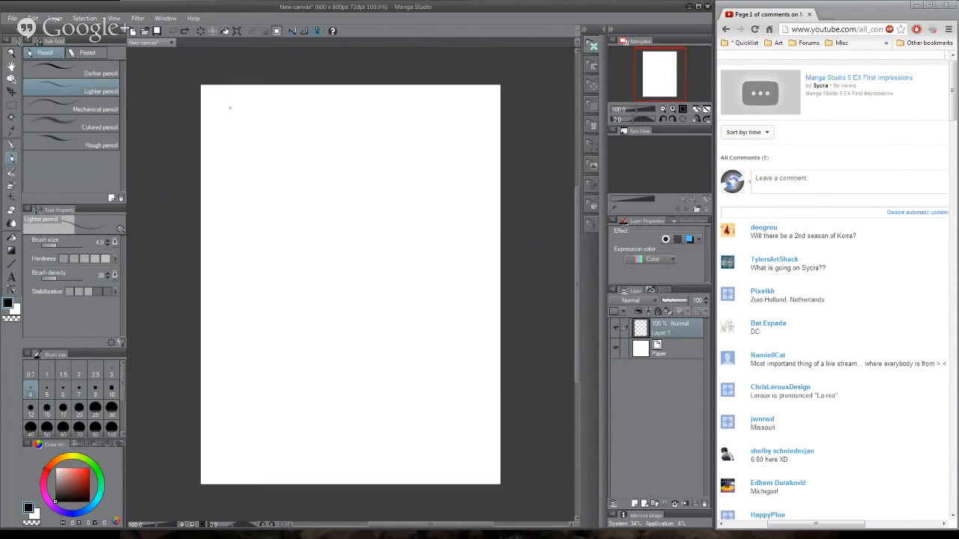
{"action": "mouse_move", "coordinate": [219, 96]}
{"action": "left_mouse_down"}
{"action": "mouse_move", "coordinate": [327, 121]}
{"action": "mouse_move", "coordinate": [242, 338]}
{"action": "mouse_move", "coordinate": [357, 190]}
{"action": "mouse_move", "coordinate": [386, 252]}
{"action": "mouse_move", "coordinate": [446, 484]}
{"action": "left_mouse_up"}
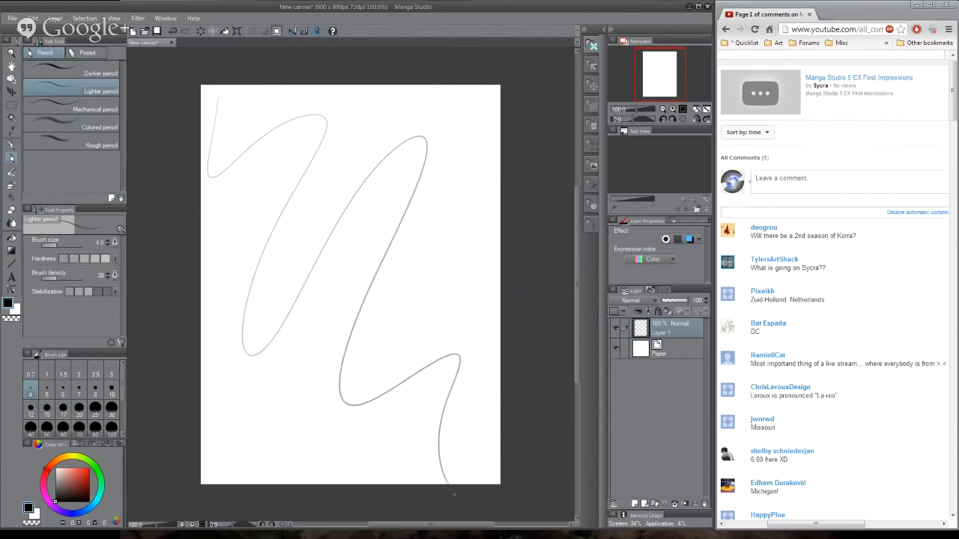
{"action": "key", "text": "ctrl+z"}
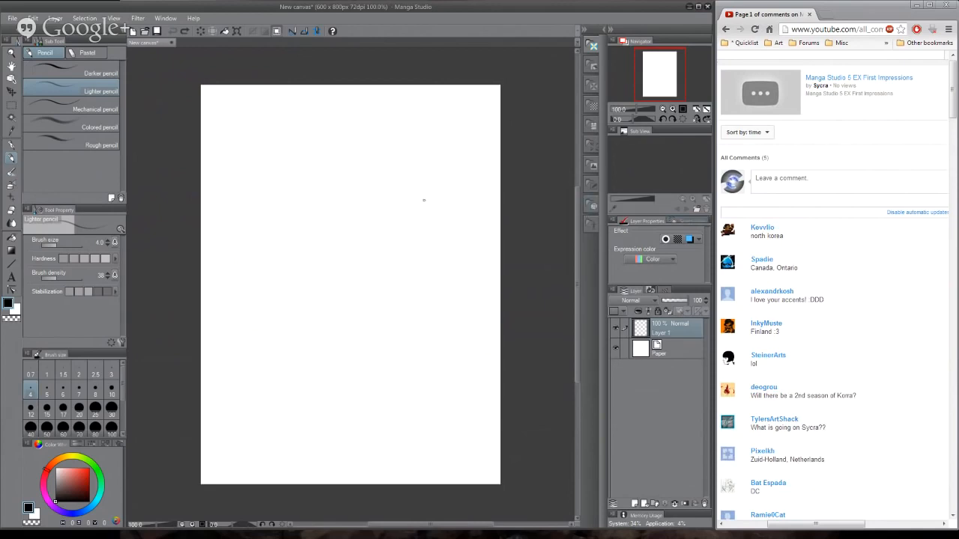
- Try test strokes with the Opacity watercolor brush and another brush tool, undoing each stroke
{"action": "left_click", "coordinate": [11, 80]}
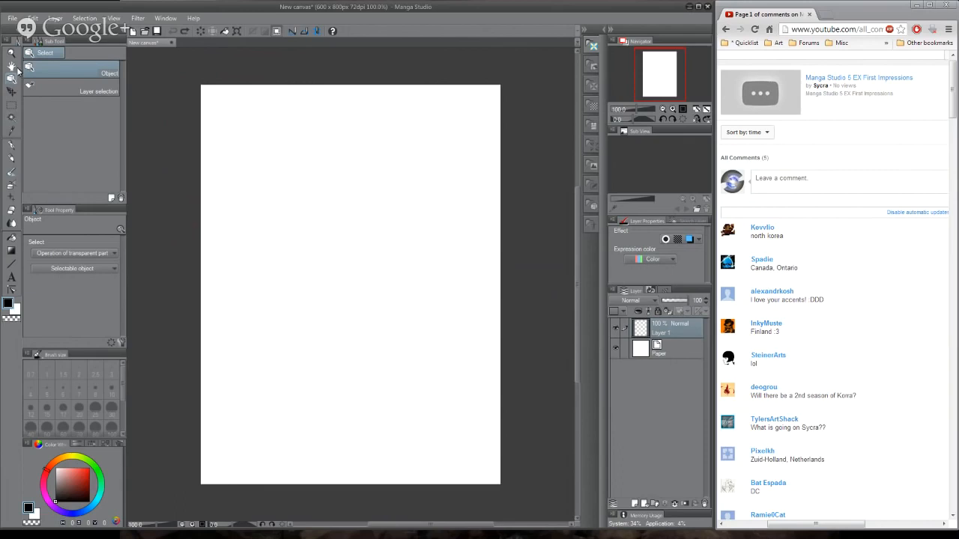
{"action": "left_click", "coordinate": [11, 173]}
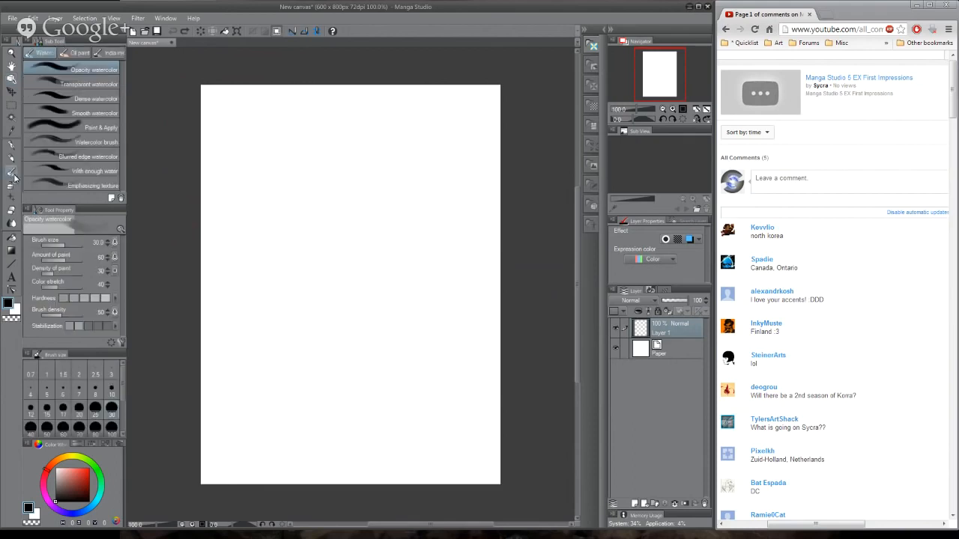
{"action": "mouse_move", "coordinate": [302, 209]}
{"action": "left_mouse_down"}
{"action": "mouse_move", "coordinate": [335, 199]}
{"action": "mouse_move", "coordinate": [351, 239]}
{"action": "mouse_move", "coordinate": [461, 363]}
{"action": "left_mouse_up"}
{"action": "key", "text": "ctrl+z"}
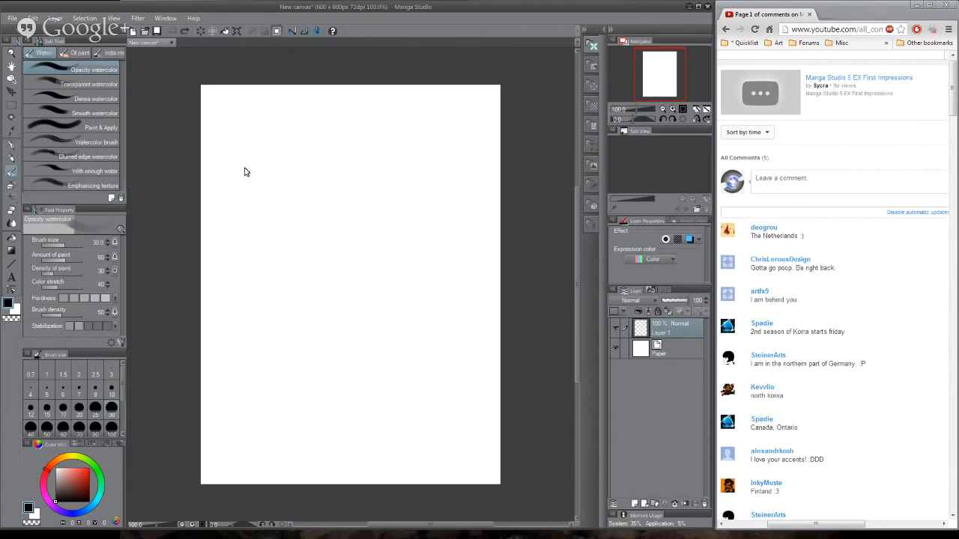
{"action": "key", "text": "b"}
{"action": "mouse_move", "coordinate": [388, 174]}
{"action": "left_mouse_down"}
{"action": "mouse_move", "coordinate": [325, 308]}
{"action": "mouse_move", "coordinate": [326, 363]}
{"action": "mouse_move", "coordinate": [291, 174]}
{"action": "mouse_move", "coordinate": [309, 155]}
{"action": "mouse_move", "coordinate": [337, 213]}
{"action": "mouse_move", "coordinate": [287, 308]}
{"action": "mouse_move", "coordinate": [394, 274]}
{"action": "mouse_move", "coordinate": [403, 227]}
{"action": "mouse_move", "coordinate": [409, 314]}
{"action": "mouse_move", "coordinate": [432, 310]}
{"action": "left_mouse_up"}
{"action": "key", "text": "ctrl+z"}
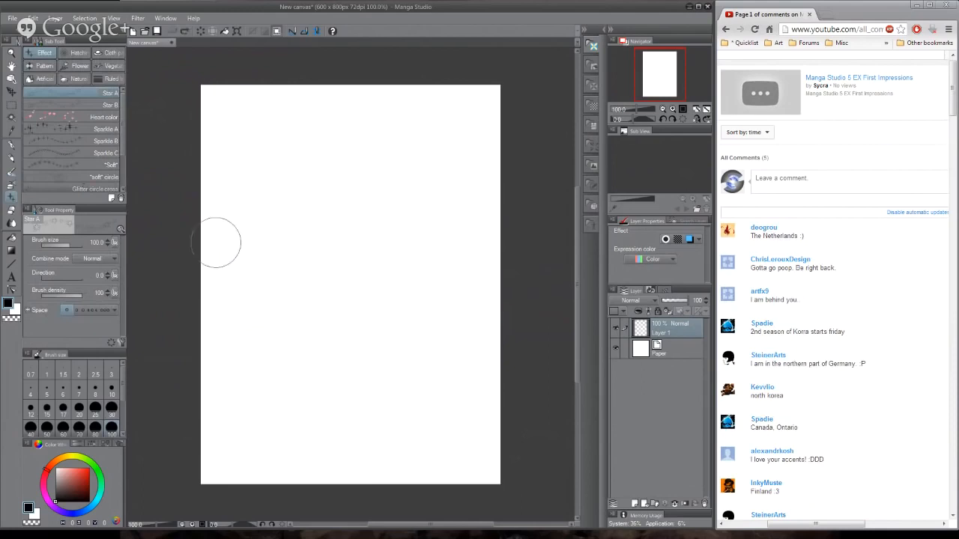
- Look at the sub tools offered by the Eraser, Blend, Fill, Gradient, direct drawing and vector line correction tools
{"action": "left_click", "coordinate": [11, 214]}
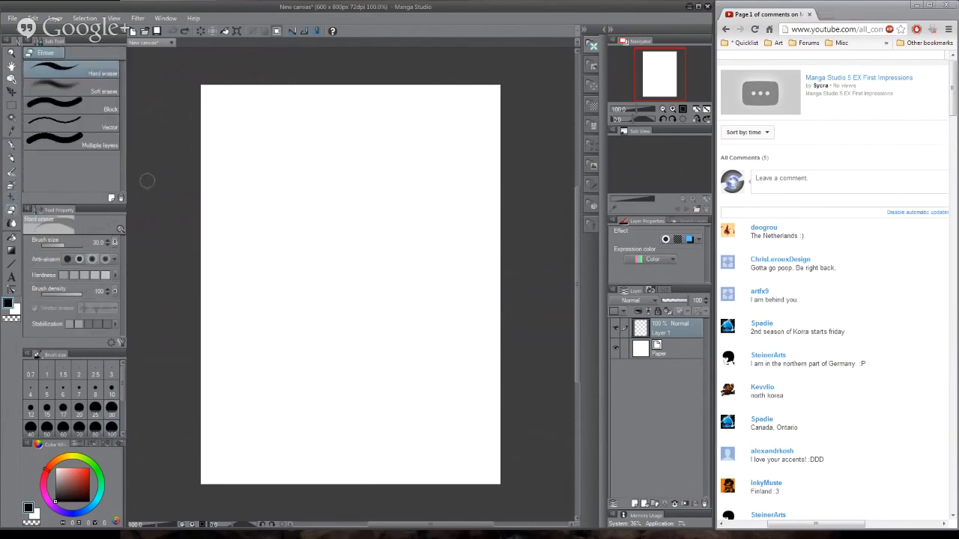
{"action": "left_click", "coordinate": [10, 224]}
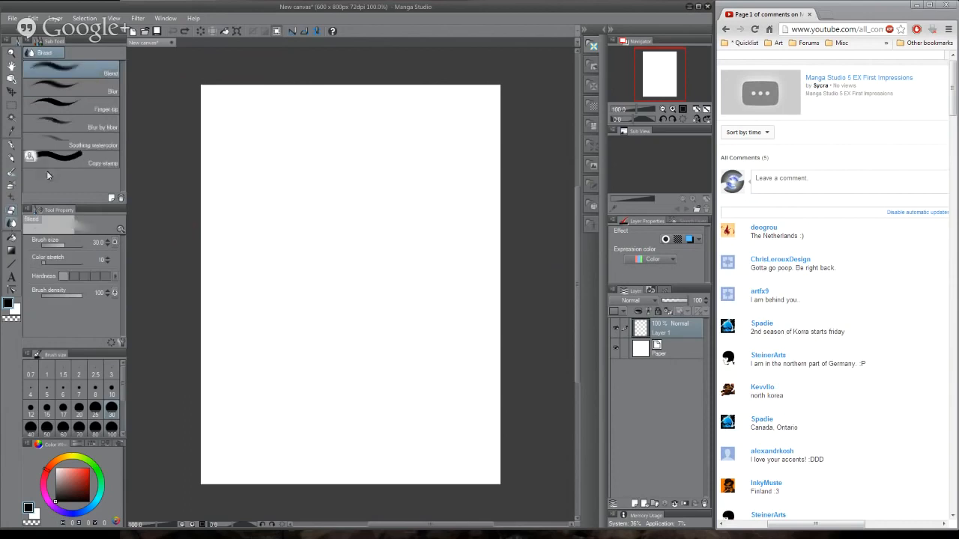
{"action": "left_click", "coordinate": [12, 237]}
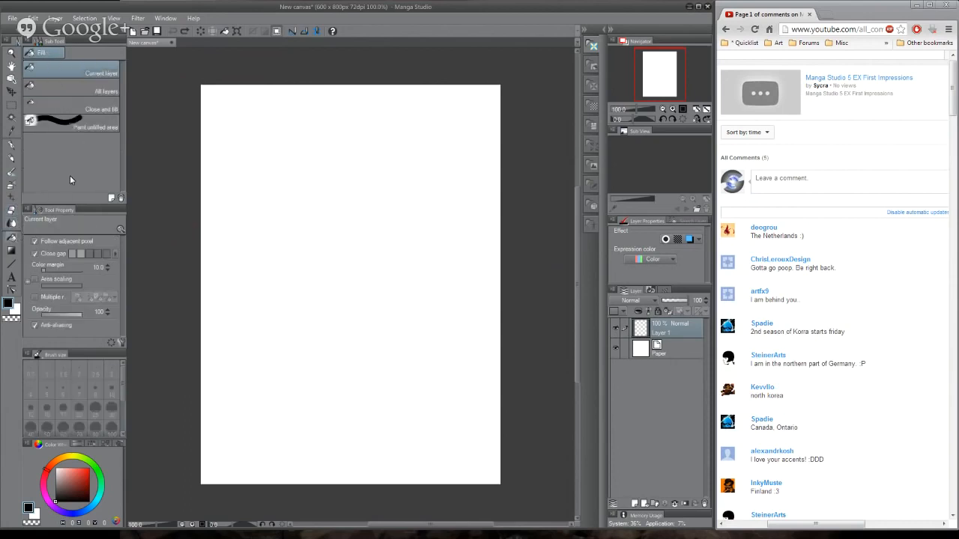
{"action": "left_click", "coordinate": [10, 254]}
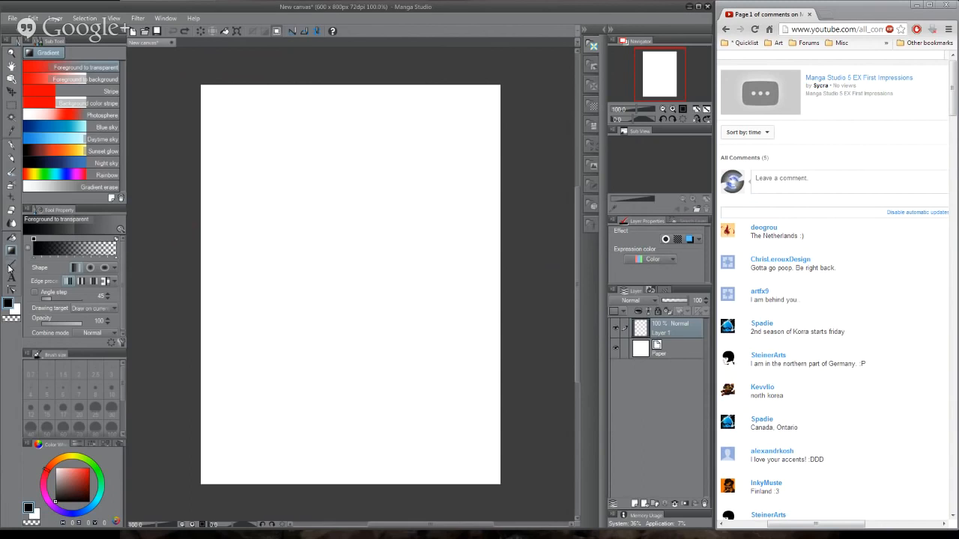
{"action": "left_click", "coordinate": [9, 265]}
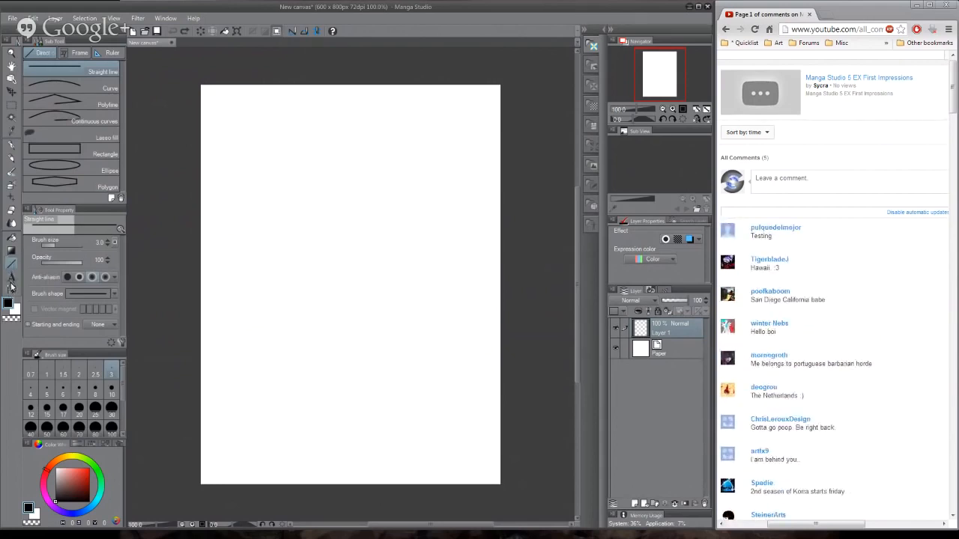
{"action": "left_click", "coordinate": [11, 291]}
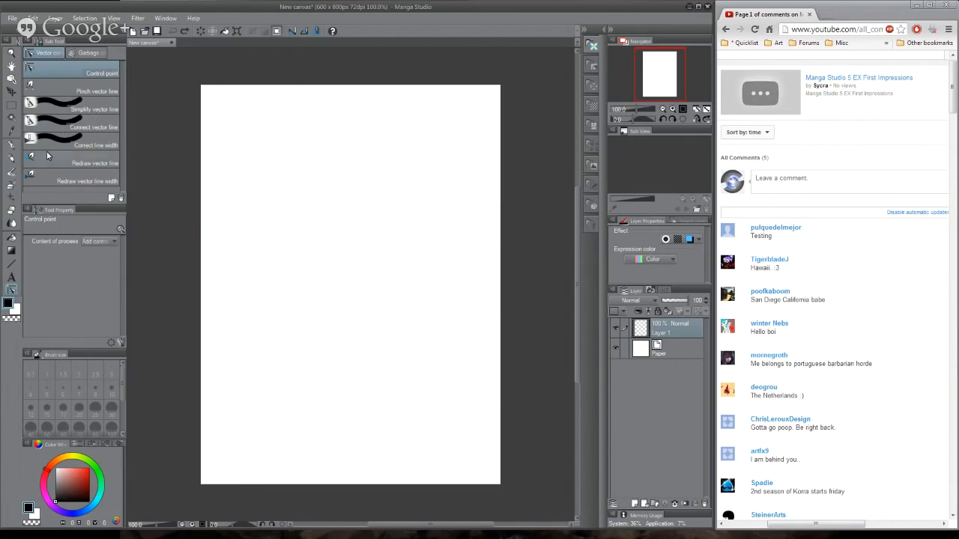
{"action": "left_click", "coordinate": [86, 19]}
{"action": "mouse_move", "coordinate": [56, 21]}
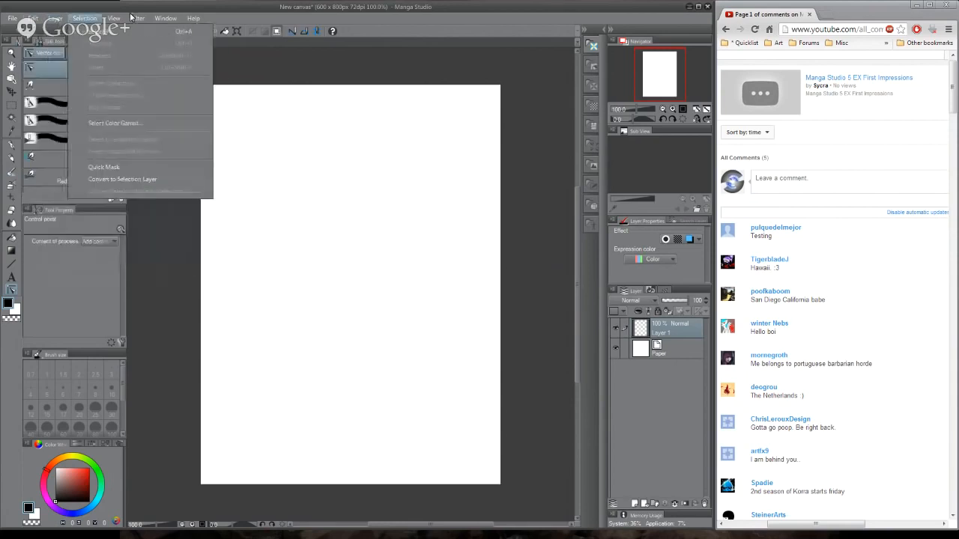
{"action": "mouse_move", "coordinate": [116, 24]}
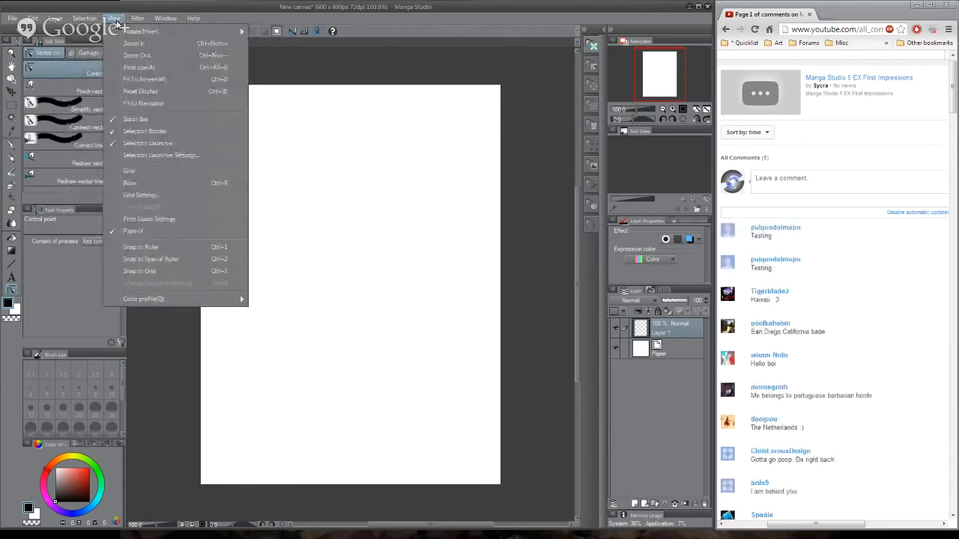
{"action": "mouse_move", "coordinate": [156, 24]}
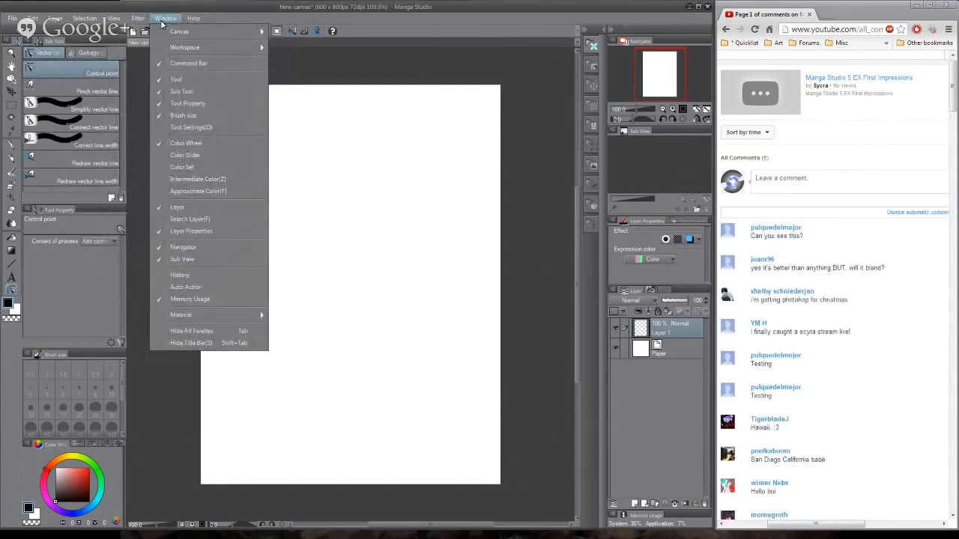
{"action": "left_click", "coordinate": [161, 19]}
{"action": "left_click", "coordinate": [114, 19]}
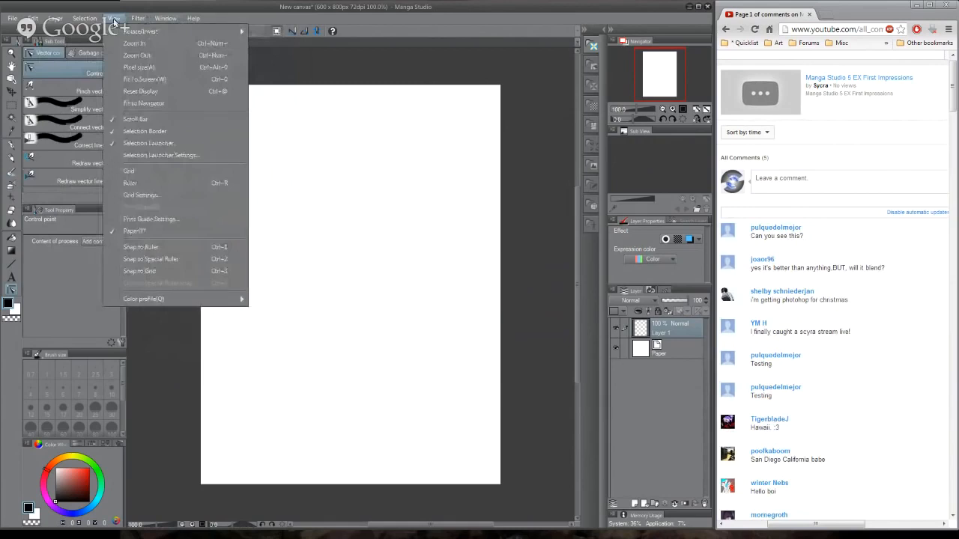
- Look through the available editing and layer commands, including the correction layer and ruler options
{"action": "left_click", "coordinate": [34, 20]}
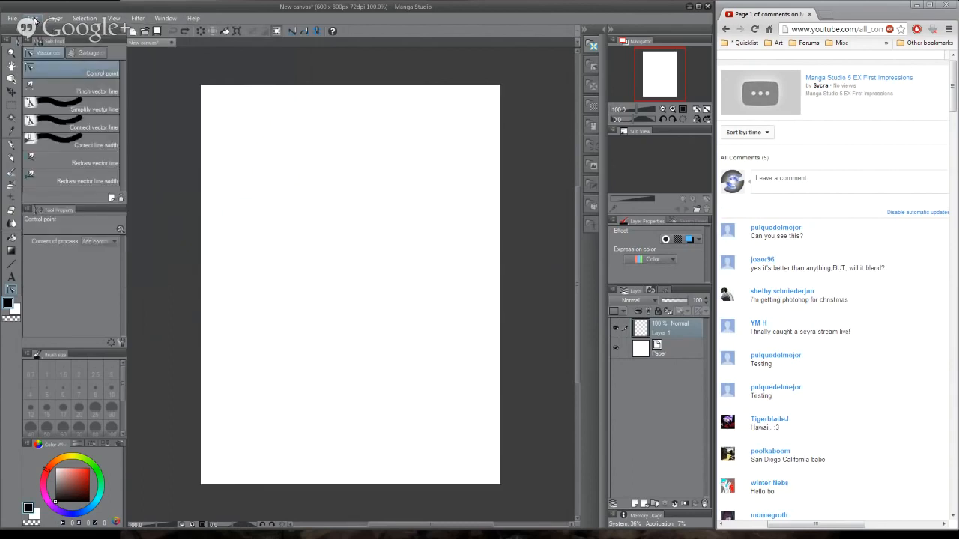
{"action": "left_click", "coordinate": [54, 20]}
{"action": "mouse_move", "coordinate": [74, 21]}
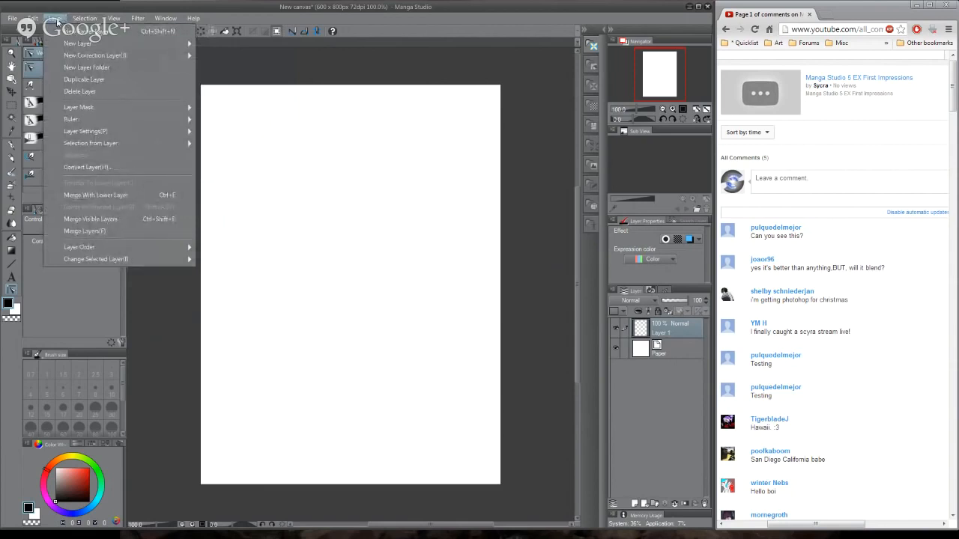
{"action": "mouse_move", "coordinate": [97, 48]}
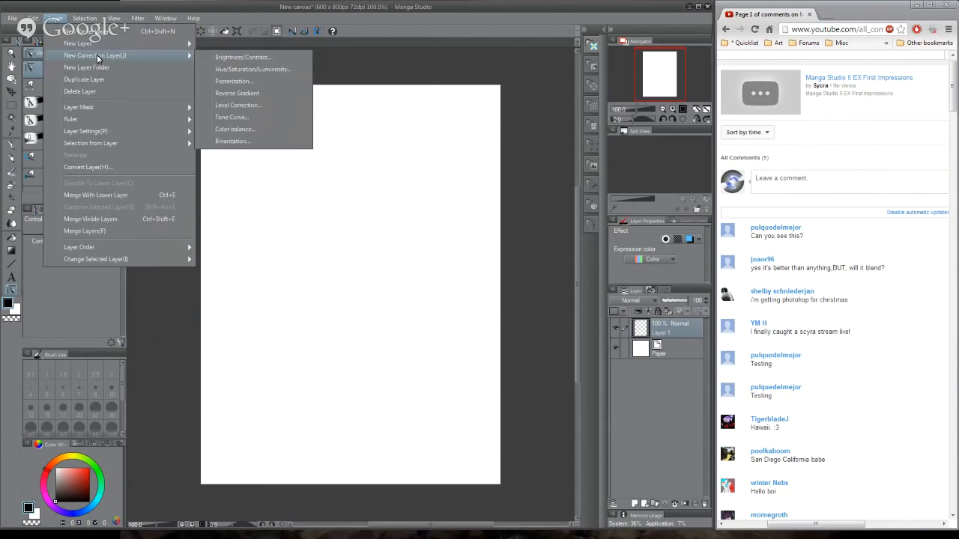
{"action": "mouse_move", "coordinate": [126, 104]}
{"action": "mouse_move", "coordinate": [130, 121]}
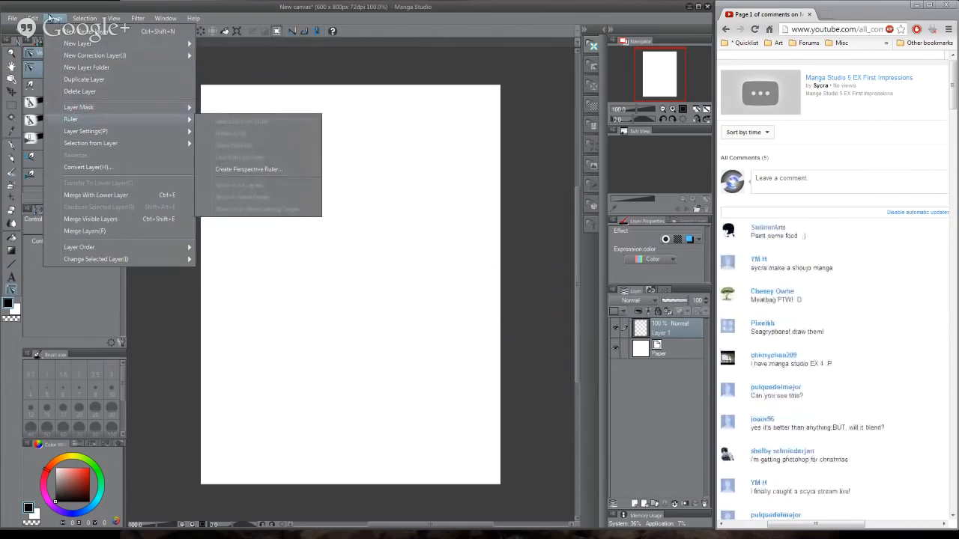
{"action": "left_click", "coordinate": [11, 78]}
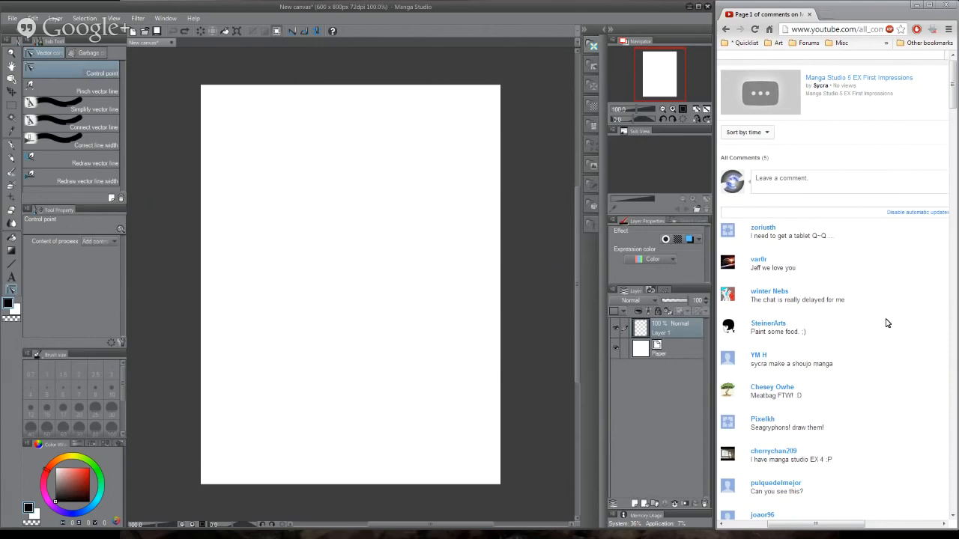
- Switch to the browser, look through the uploaded videos on the bobmeatbag YouTube channel, and return to the stream comments
{"action": "scroll", "coordinate": [886, 323], "scroll_direction": "down", "scroll_amount": 1}
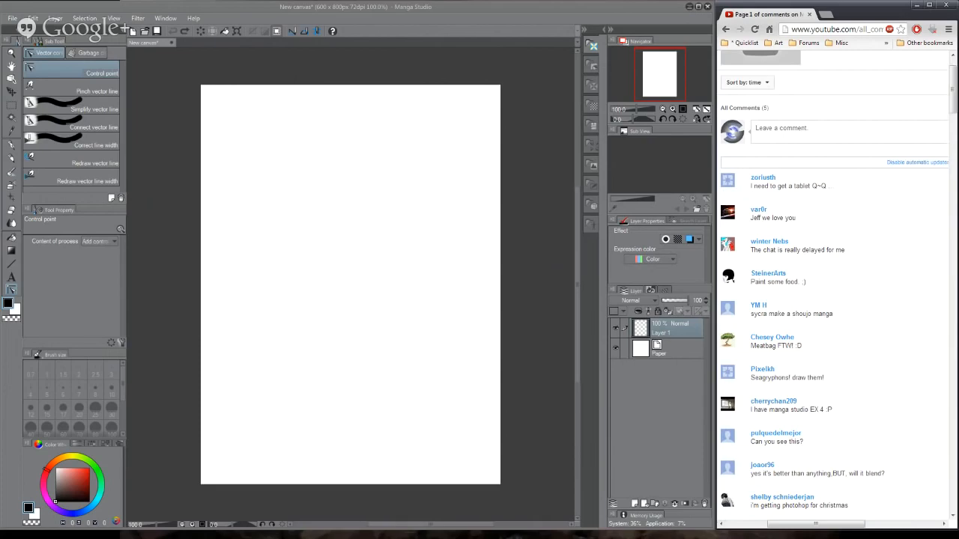
{"action": "left_click_drag", "start_coordinate": [957, 13], "coordinate": [387, 2]}
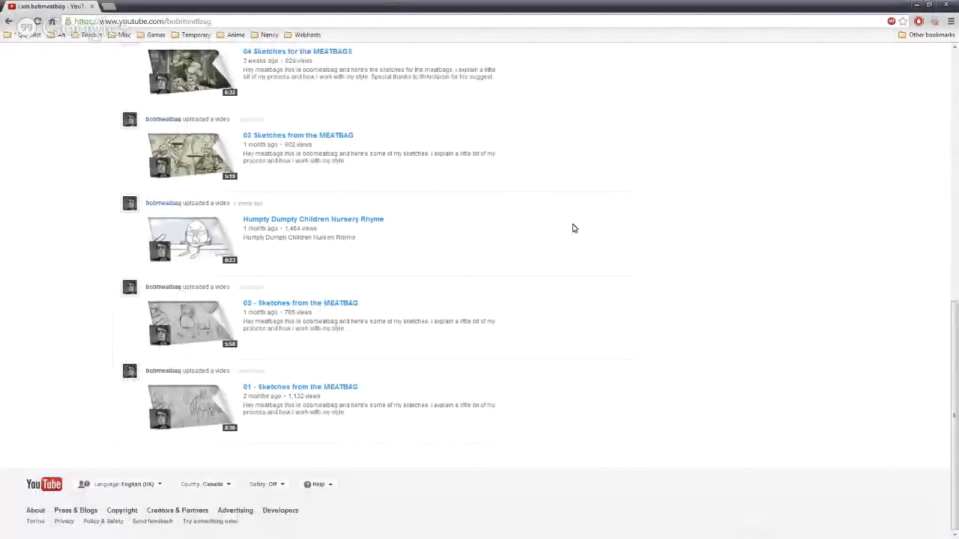
{"action": "scroll", "coordinate": [573, 228], "scroll_direction": "up", "scroll_amount": 10}
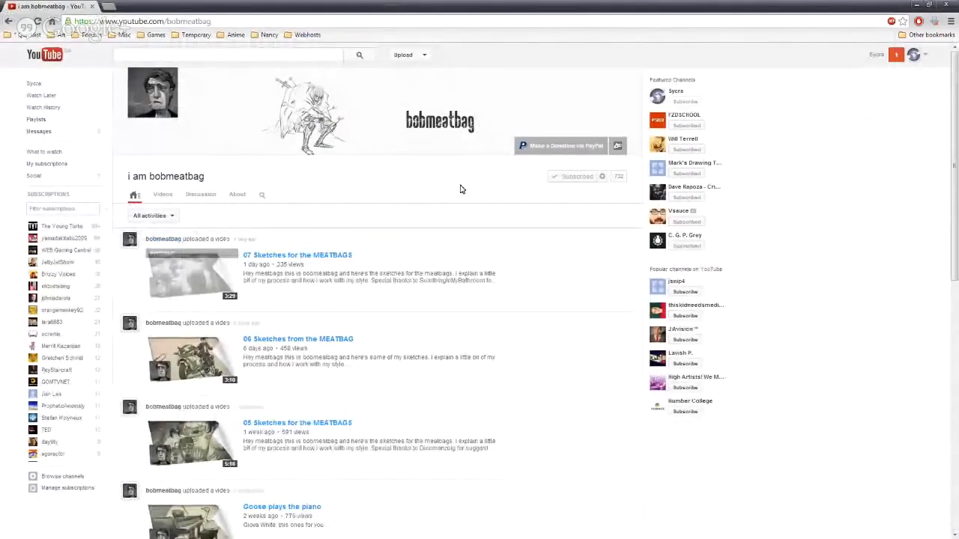
{"action": "scroll", "coordinate": [460, 188], "scroll_direction": "down", "scroll_amount": 4}
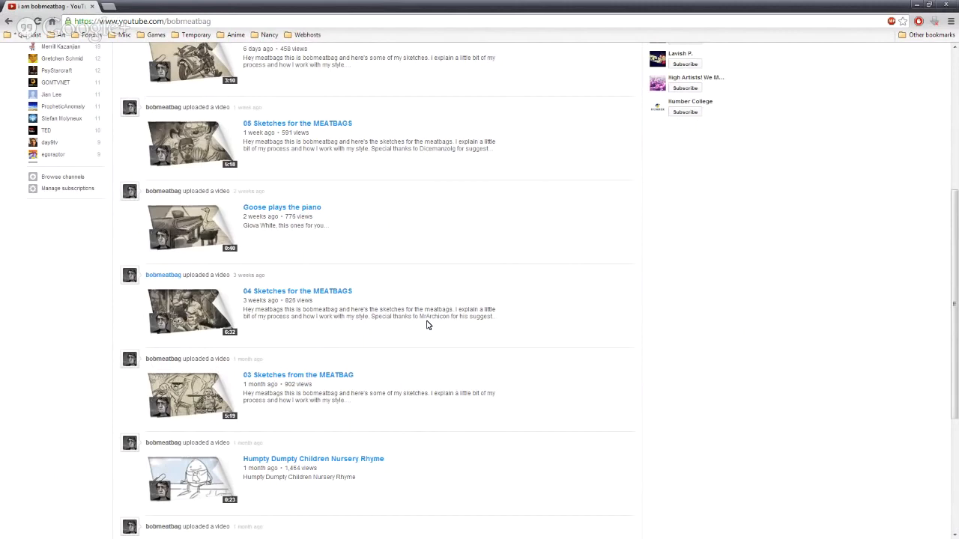
{"action": "scroll", "coordinate": [427, 324], "scroll_direction": "down", "scroll_amount": 2}
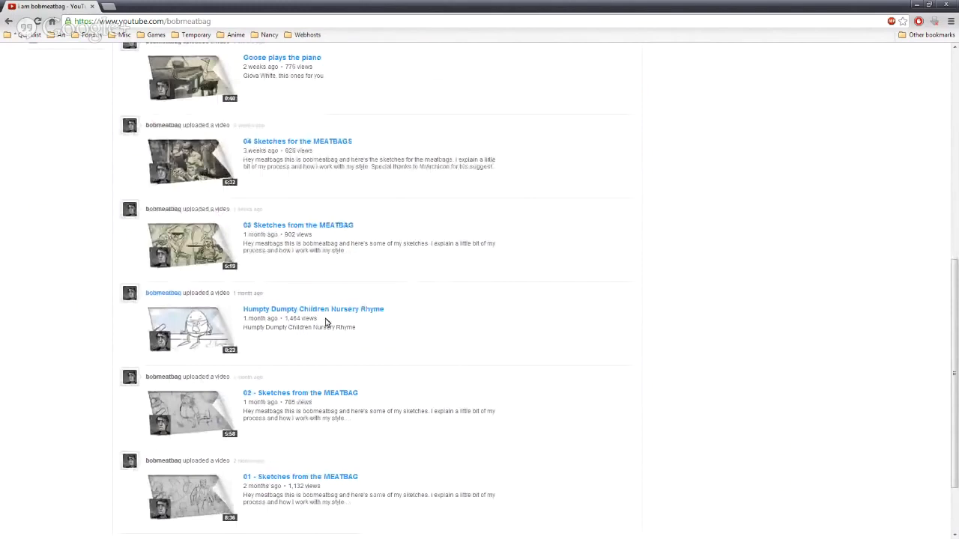
{"action": "scroll", "coordinate": [458, 313], "scroll_direction": "down", "scroll_amount": 2}
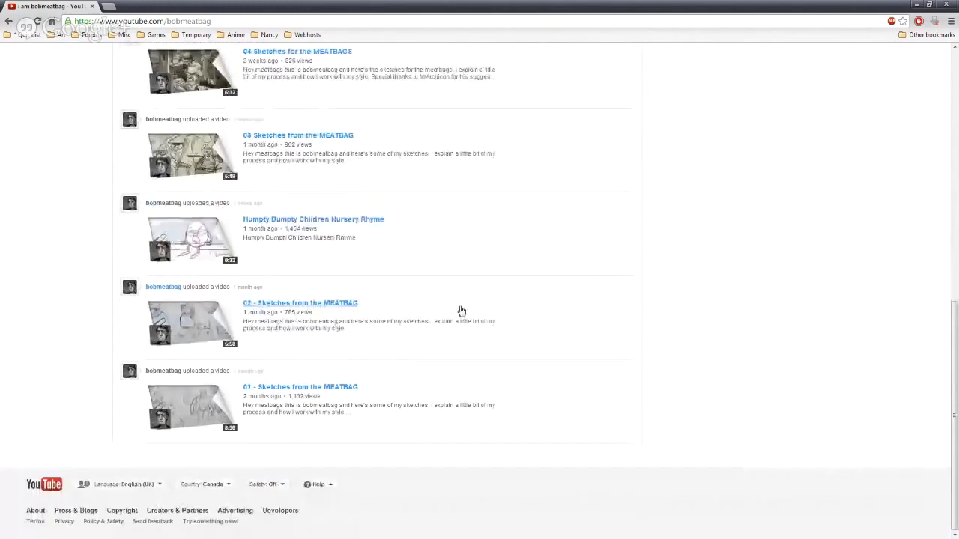
{"action": "scroll", "coordinate": [443, 311], "scroll_direction": "up", "scroll_amount": 6}
{"action": "scroll", "coordinate": [442, 308], "scroll_direction": "up", "scroll_amount": 2}
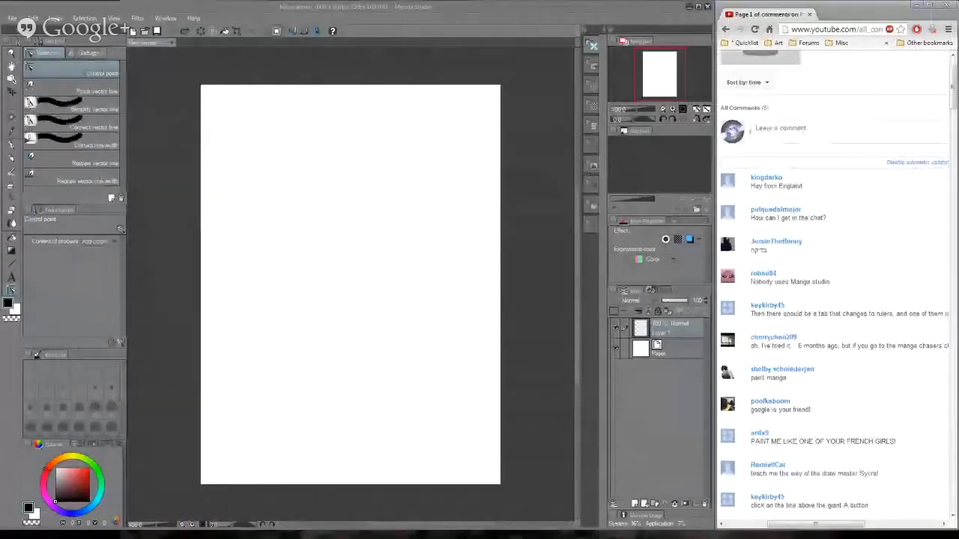
{"action": "left_click", "coordinate": [824, 133]}
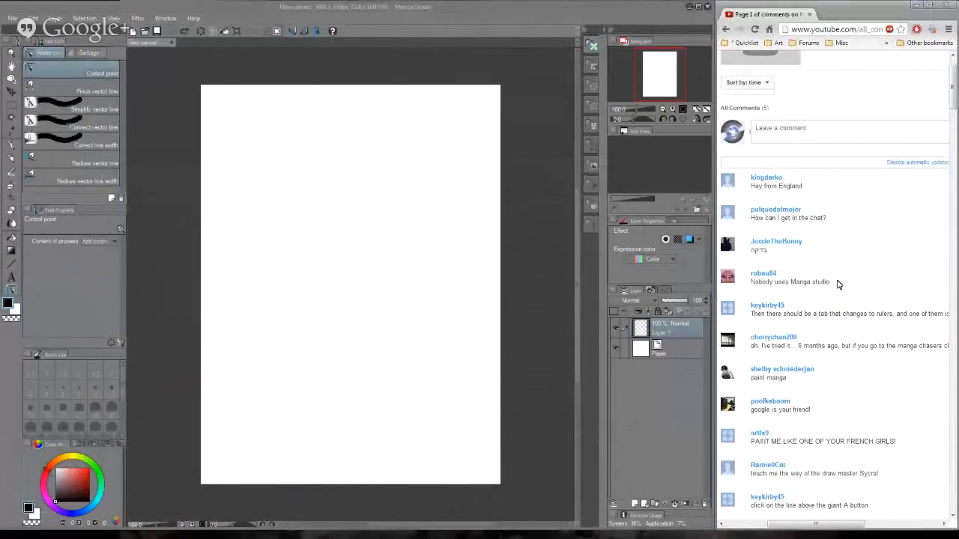
- Create a 3-point perspective ruler on a new layer
{"action": "left_click", "coordinate": [11, 172]}
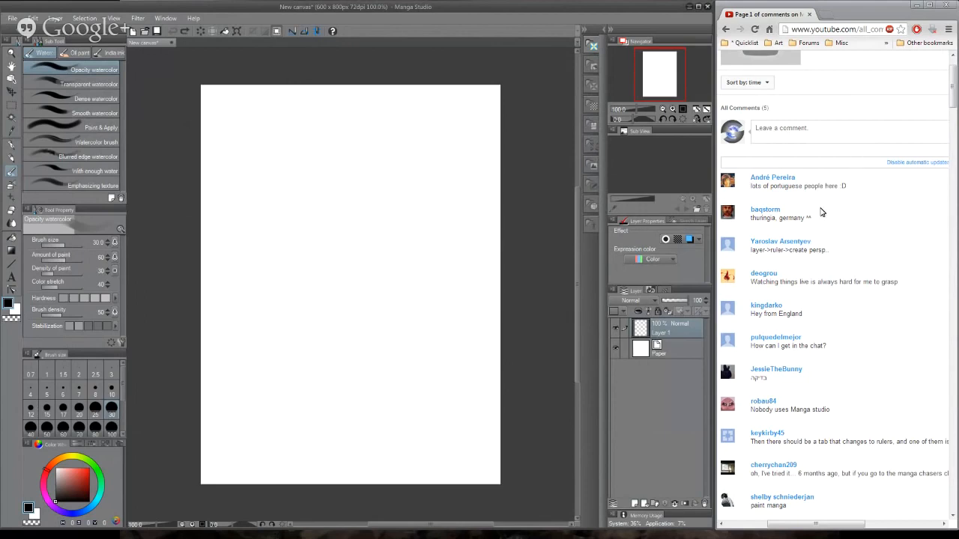
{"action": "left_click", "coordinate": [52, 18]}
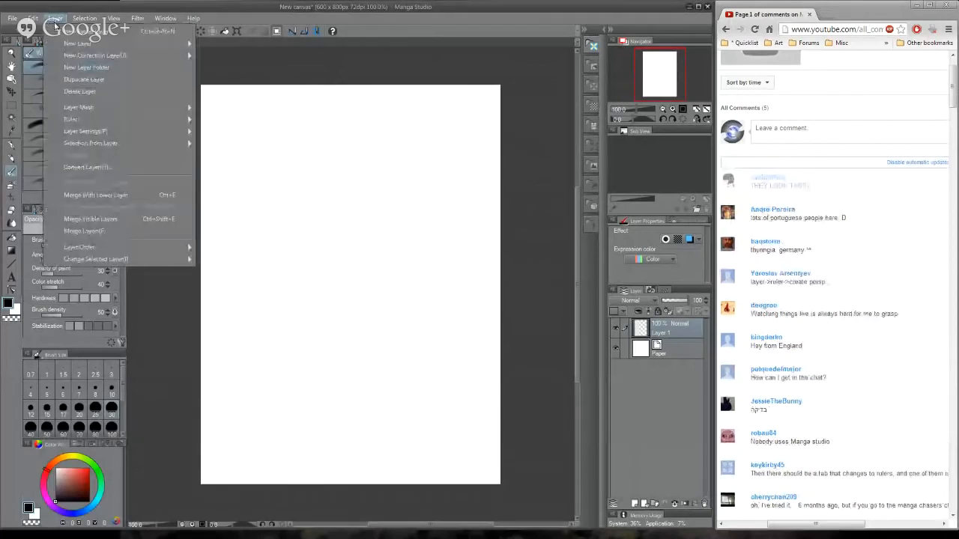
{"action": "mouse_move", "coordinate": [113, 119]}
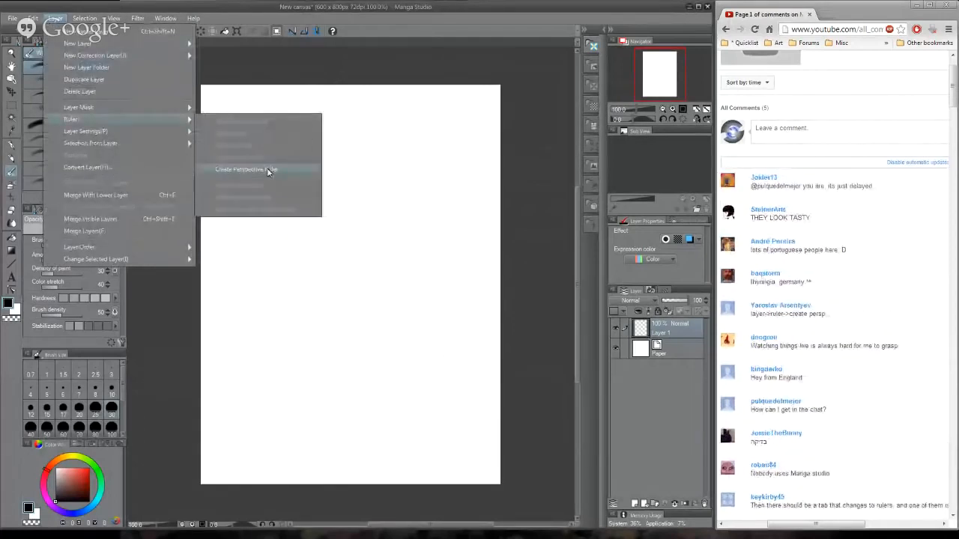
{"action": "left_click", "coordinate": [270, 169]}
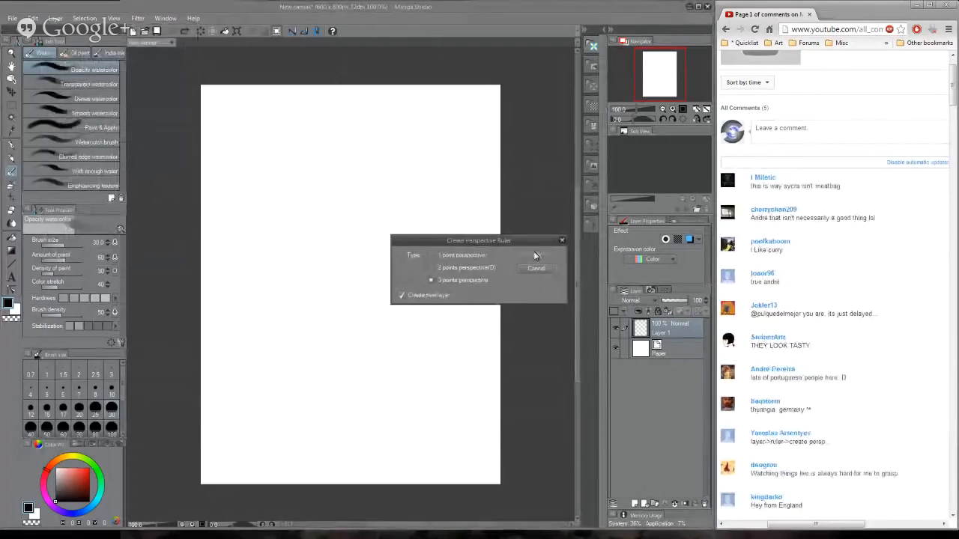
{"action": "left_click", "coordinate": [534, 253]}
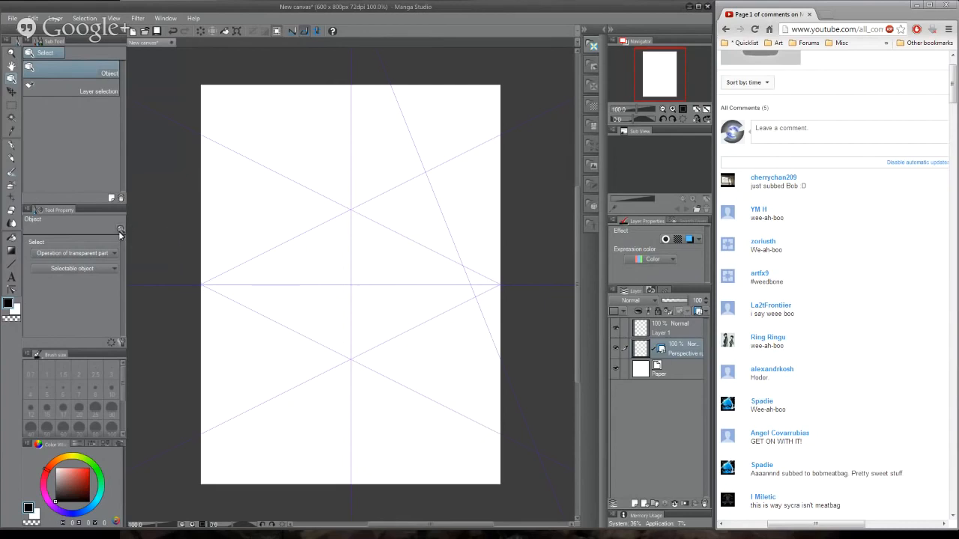
- Check the Object tool's transparent-part options, try shifting the perspective ruler with Move layer, and undo the move
{"action": "left_click", "coordinate": [107, 254]}
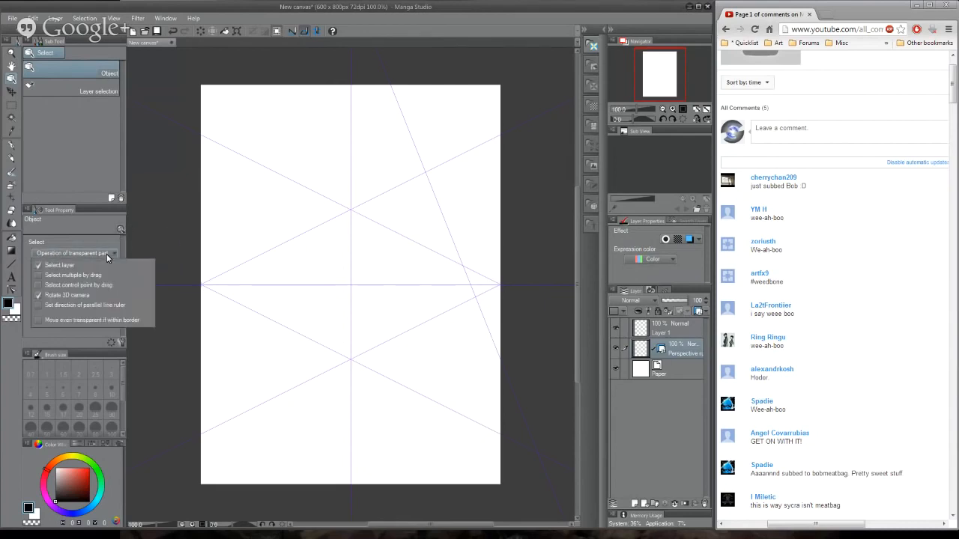
{"action": "left_click", "coordinate": [106, 254]}
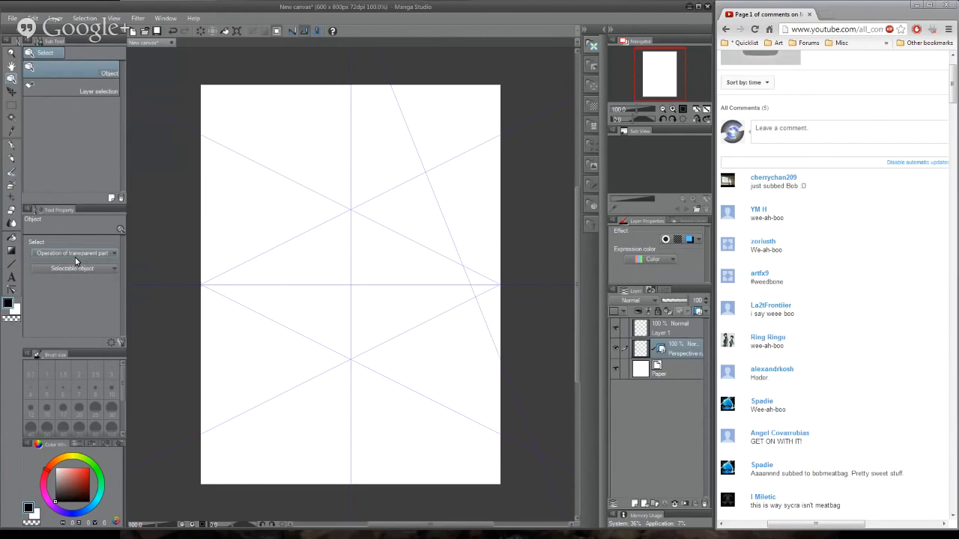
{"action": "left_click", "coordinate": [11, 94]}
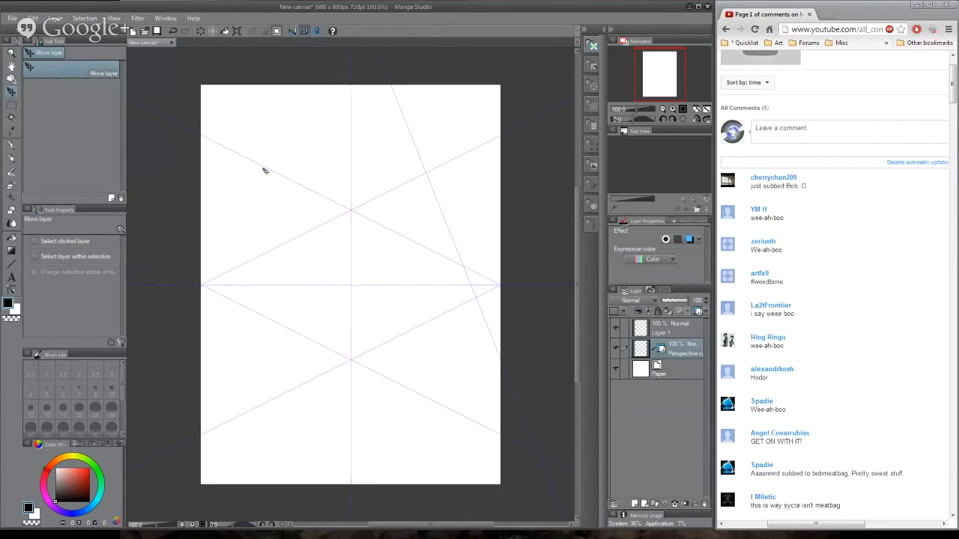
{"action": "left_click_drag", "start_coordinate": [262, 167], "coordinate": [278, 155]}
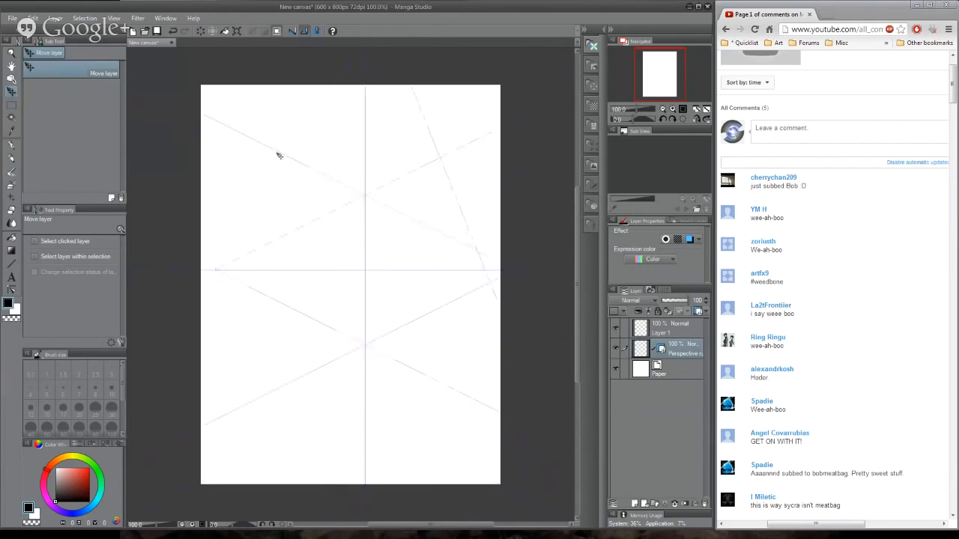
{"action": "key", "text": "ctrl+z"}
- Shift the perspective ruler slightly downward and to the left with Move layer, and enable Select clicked layer
{"action": "left_click", "coordinate": [11, 290]}
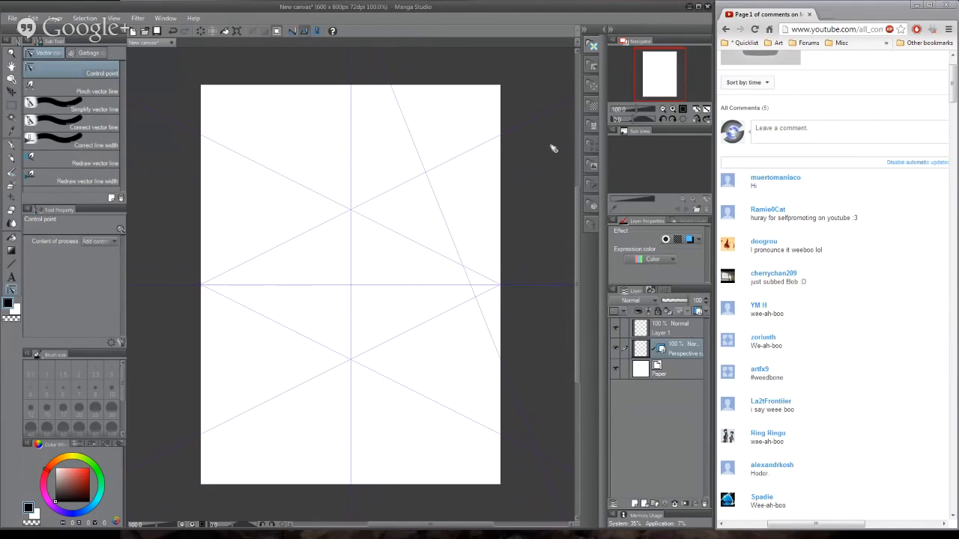
{"action": "left_click", "coordinate": [11, 91]}
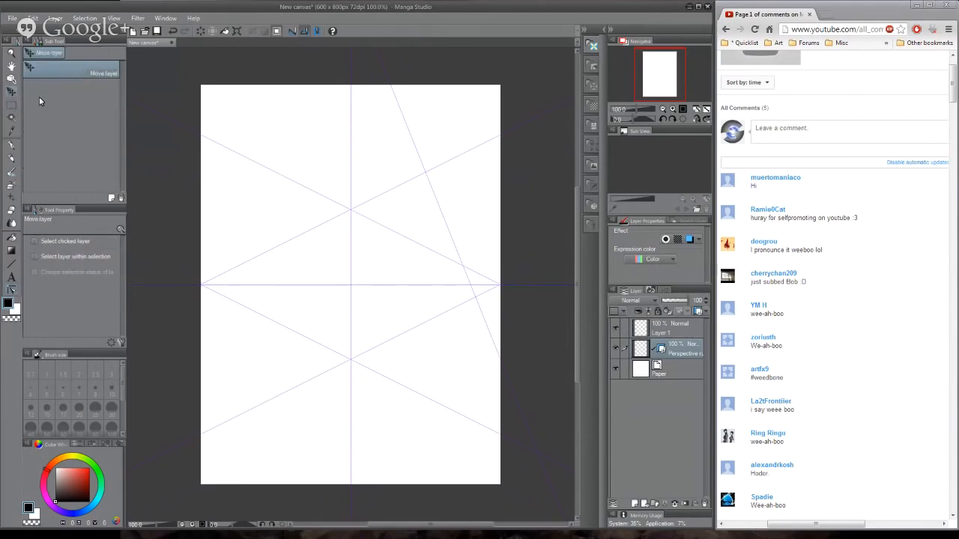
{"action": "left_click", "coordinate": [72, 241]}
{"action": "left_click", "coordinate": [87, 243]}
{"action": "mouse_move", "coordinate": [233, 153]}
{"action": "left_mouse_down"}
{"action": "mouse_move", "coordinate": [235, 180]}
{"action": "mouse_move", "coordinate": [235, 161]}
{"action": "left_mouse_up"}
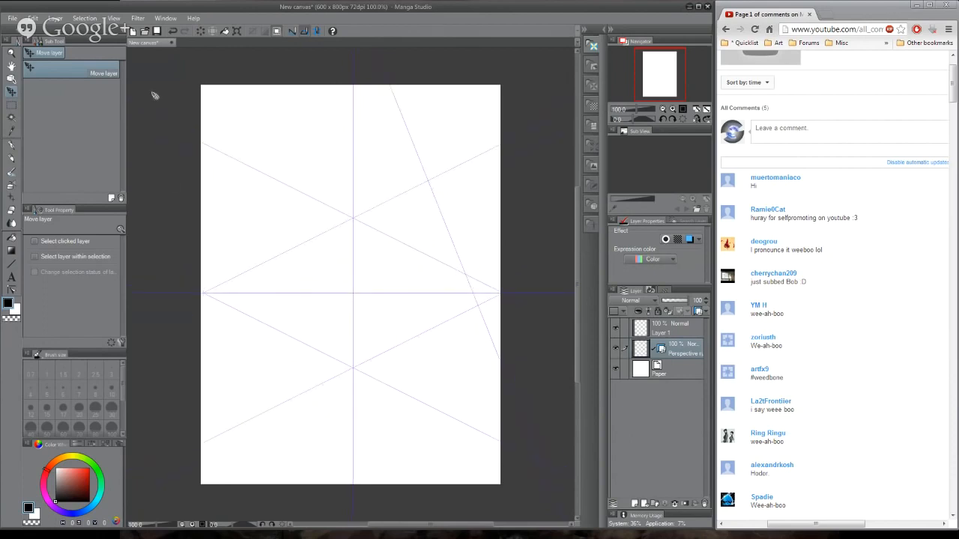
{"action": "mouse_move", "coordinate": [355, 102]}
{"action": "left_mouse_down"}
{"action": "mouse_move", "coordinate": [334, 112]}
{"action": "mouse_move", "coordinate": [342, 100]}
{"action": "left_mouse_up"}
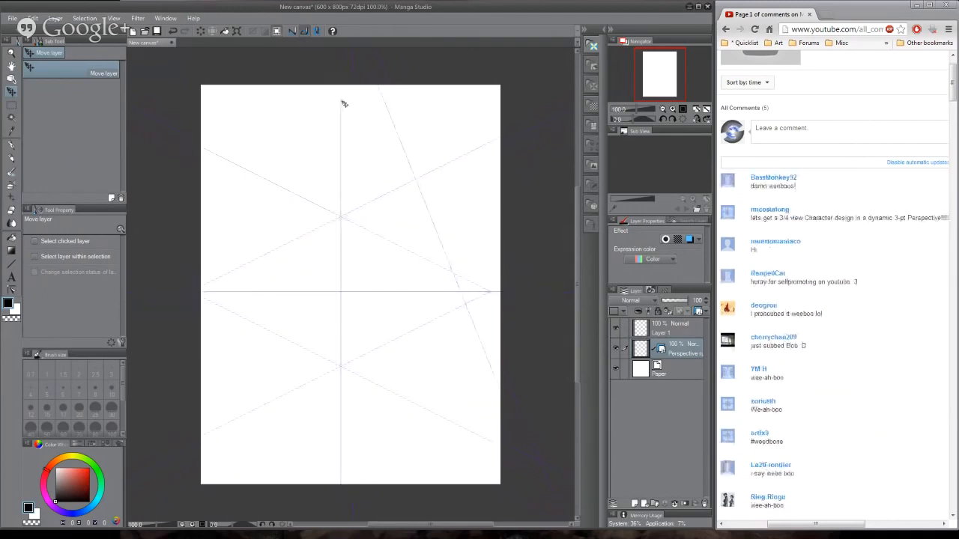
{"action": "left_click", "coordinate": [69, 241]}
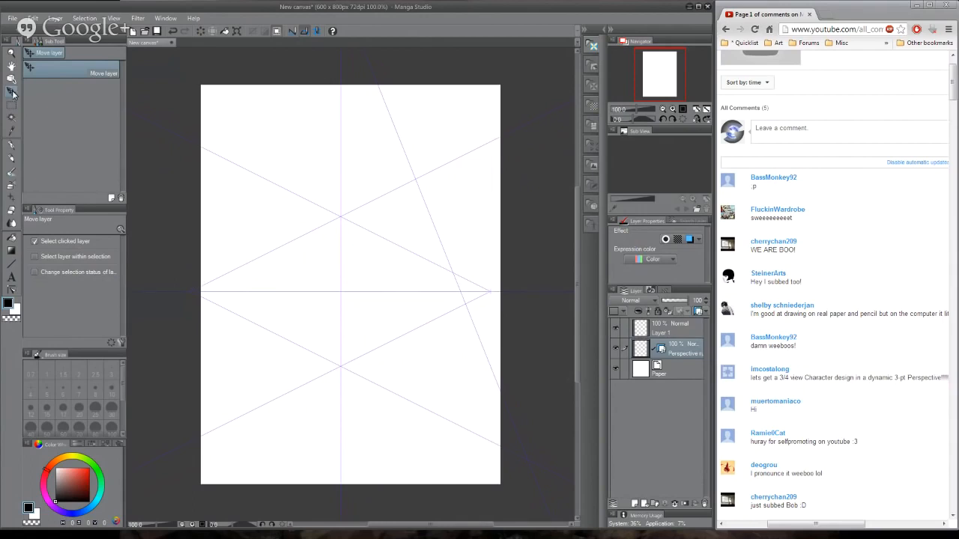
- Draw straight G-pen test strokes on the perspective ruler layer, mostly fanning out from the vanishing point above the canvas
{"action": "left_click", "coordinate": [14, 148]}
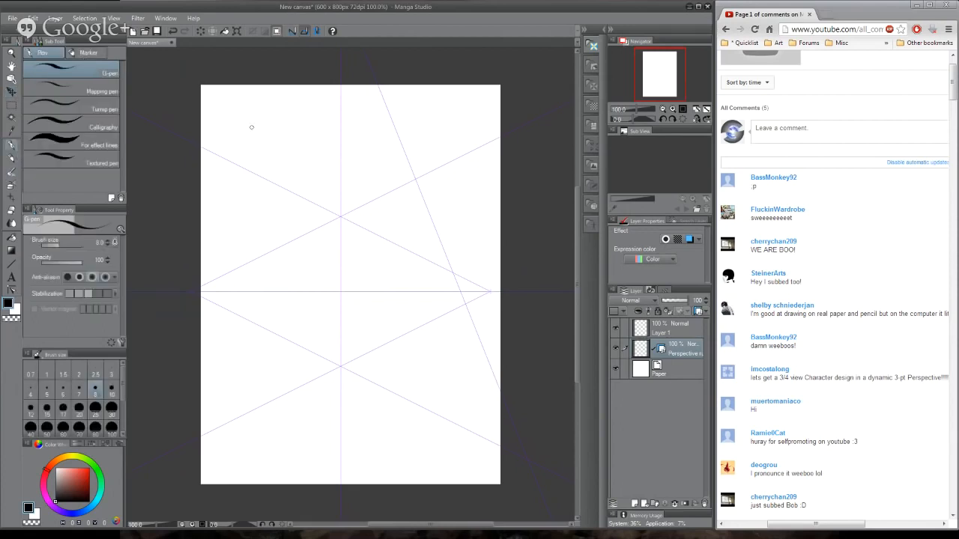
{"action": "mouse_move", "coordinate": [252, 127]}
{"action": "left_mouse_down"}
{"action": "mouse_move", "coordinate": [307, 133]}
{"action": "mouse_move", "coordinate": [277, 253]}
{"action": "mouse_move", "coordinate": [347, 274]}
{"action": "mouse_move", "coordinate": [332, 367]}
{"action": "left_mouse_up"}
{"action": "left_click_drag", "start_coordinate": [323, 111], "coordinate": [292, 346]}
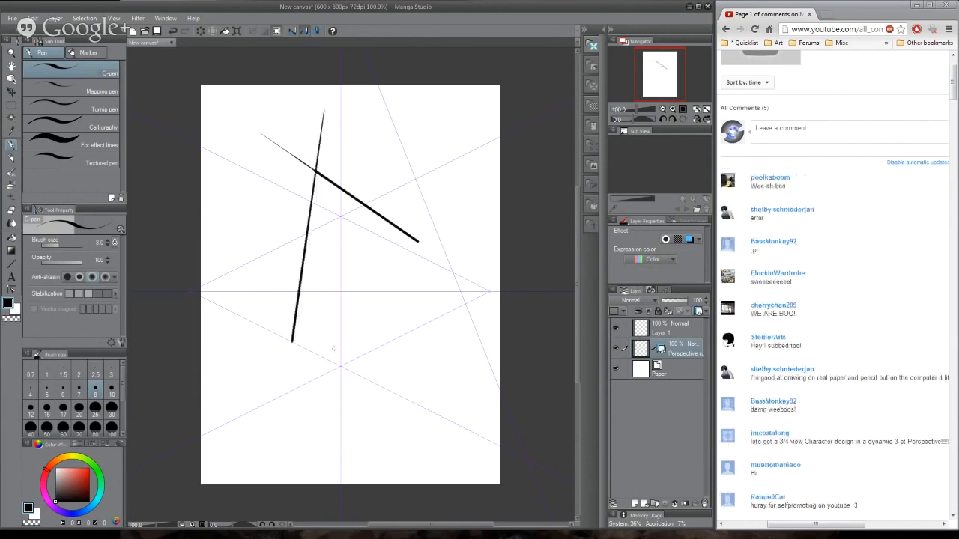
{"action": "mouse_move", "coordinate": [367, 88]}
{"action": "left_mouse_down"}
{"action": "mouse_move", "coordinate": [454, 407]}
{"action": "mouse_move", "coordinate": [413, 454]}
{"action": "left_mouse_up"}
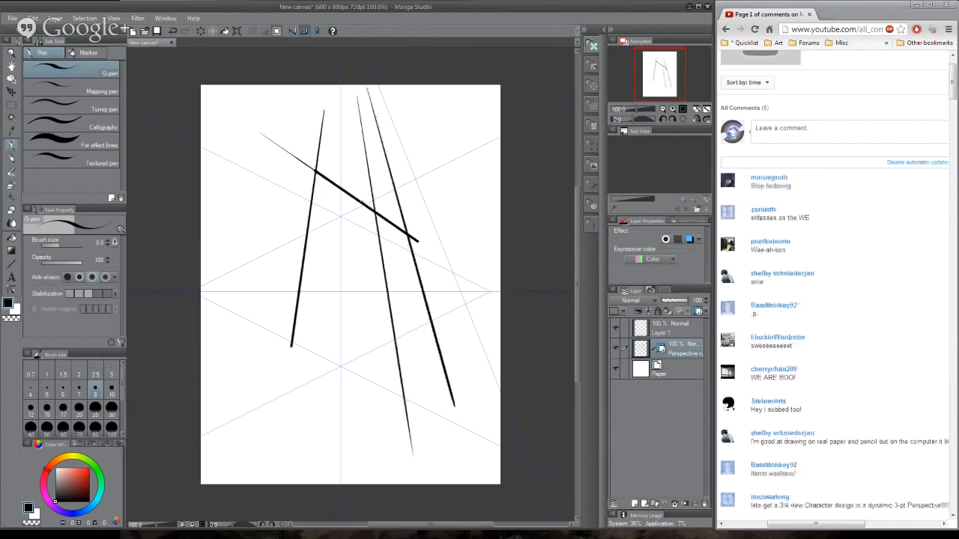
{"action": "left_click_drag", "start_coordinate": [338, 102], "coordinate": [332, 455]}
{"action": "left_click_drag", "start_coordinate": [302, 105], "coordinate": [201, 401]}
{"action": "left_click_drag", "start_coordinate": [289, 87], "coordinate": [201, 273]}
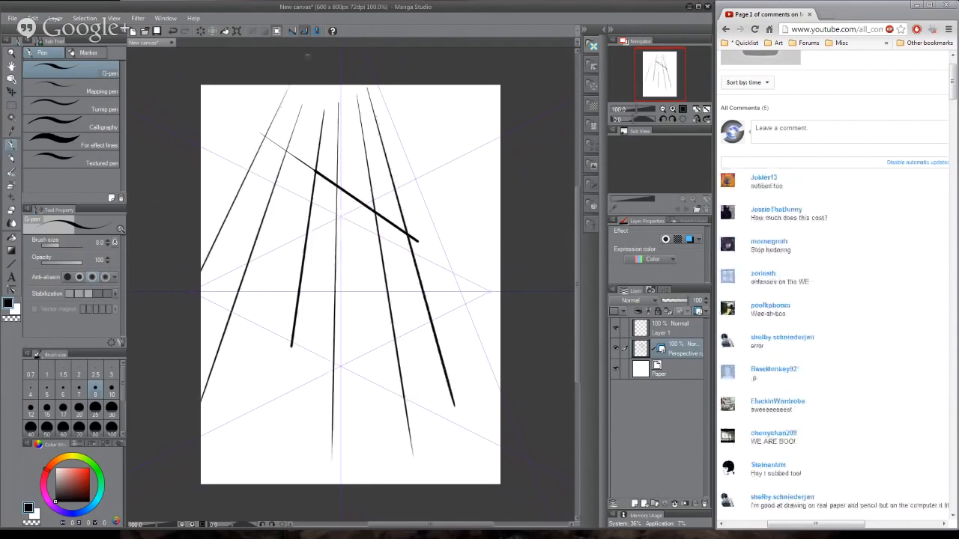
{"action": "left_click_drag", "start_coordinate": [291, 84], "coordinate": [201, 240]}
{"action": "left_click_drag", "start_coordinate": [387, 84], "coordinate": [500, 315]}
{"action": "left_click_drag", "start_coordinate": [429, 85], "coordinate": [501, 325]}
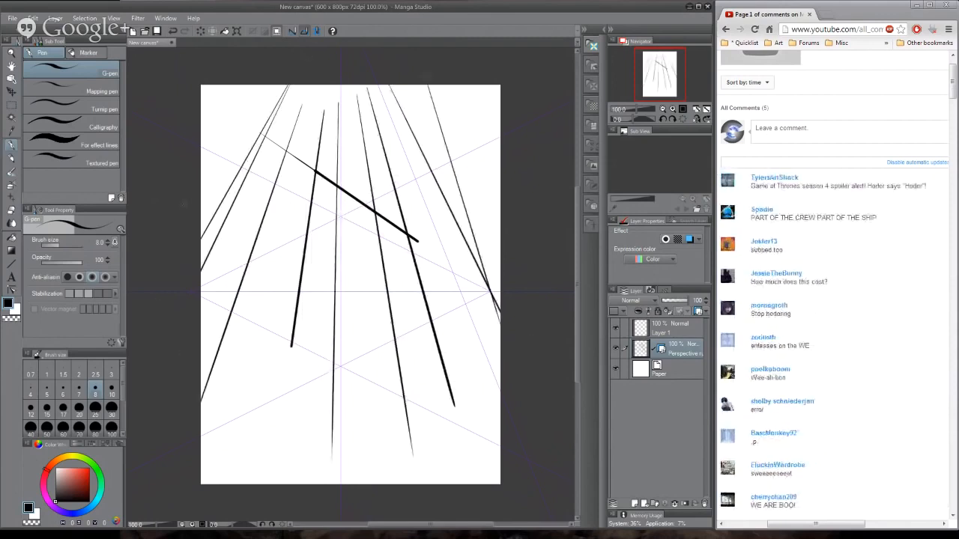
- Draw seven G-pen strokes converging on the vanishing point near the canvas's right edge, and make Layer 1 active
{"action": "left_click_drag", "start_coordinate": [201, 209], "coordinate": [495, 294]}
{"action": "left_click_drag", "start_coordinate": [223, 267], "coordinate": [490, 290]}
{"action": "left_click_drag", "start_coordinate": [209, 332], "coordinate": [490, 291]}
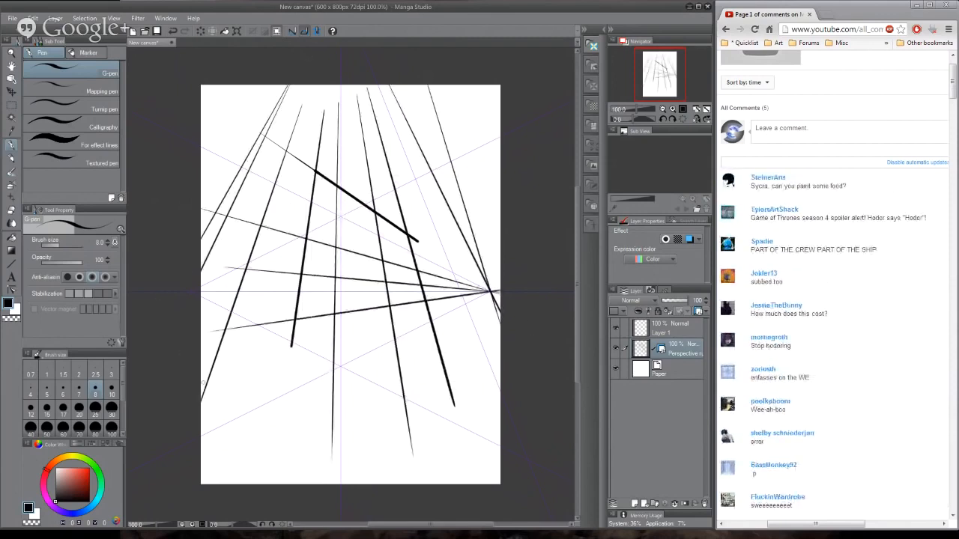
{"action": "left_click_drag", "start_coordinate": [223, 378], "coordinate": [485, 289]}
{"action": "left_click_drag", "start_coordinate": [262, 444], "coordinate": [491, 290]}
{"action": "left_click_drag", "start_coordinate": [305, 470], "coordinate": [490, 290]}
{"action": "left_click_drag", "start_coordinate": [258, 100], "coordinate": [488, 289]}
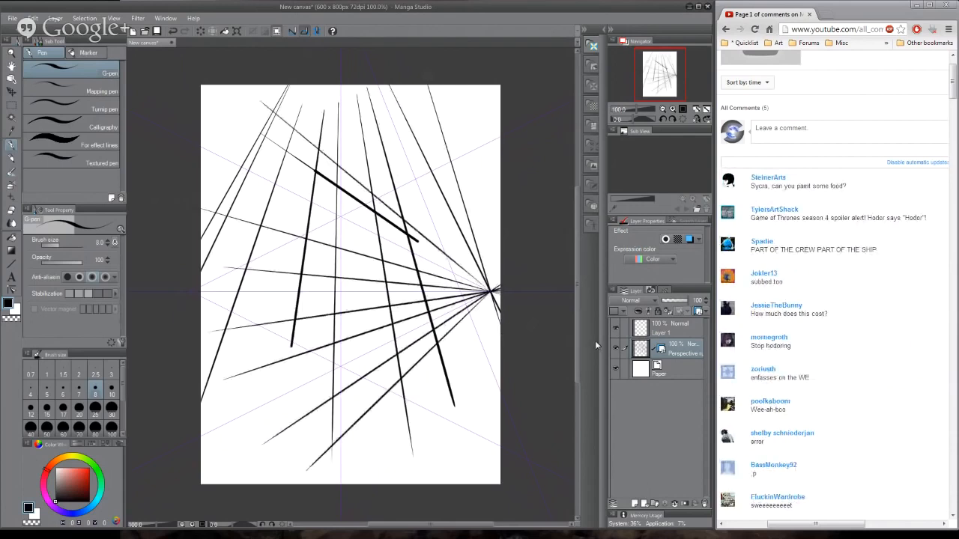
{"action": "left_click", "coordinate": [675, 334]}
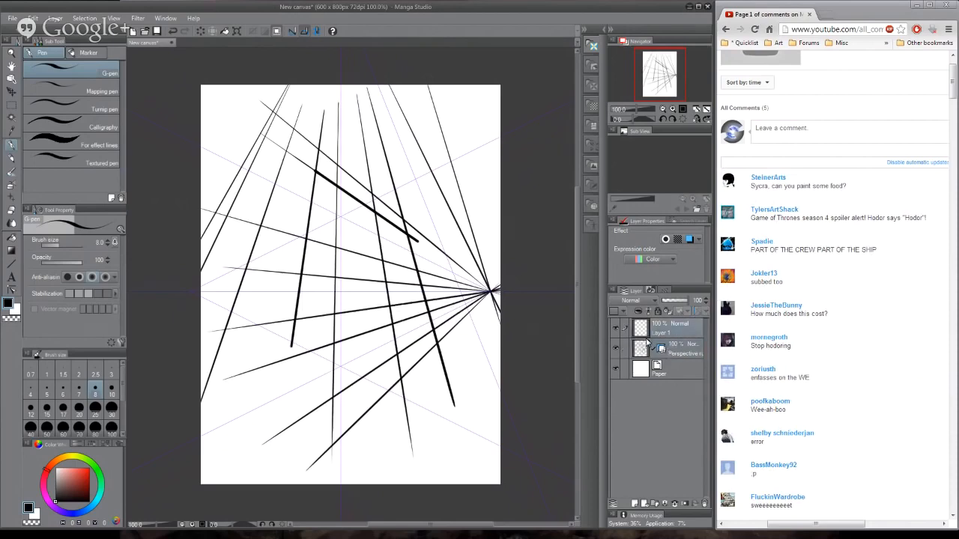
- Clip the perspective ruler layer to the layer below, and make Layer 1 active again
{"action": "left_click", "coordinate": [642, 347]}
{"action": "left_click", "coordinate": [637, 312]}
{"action": "left_click", "coordinate": [674, 328]}
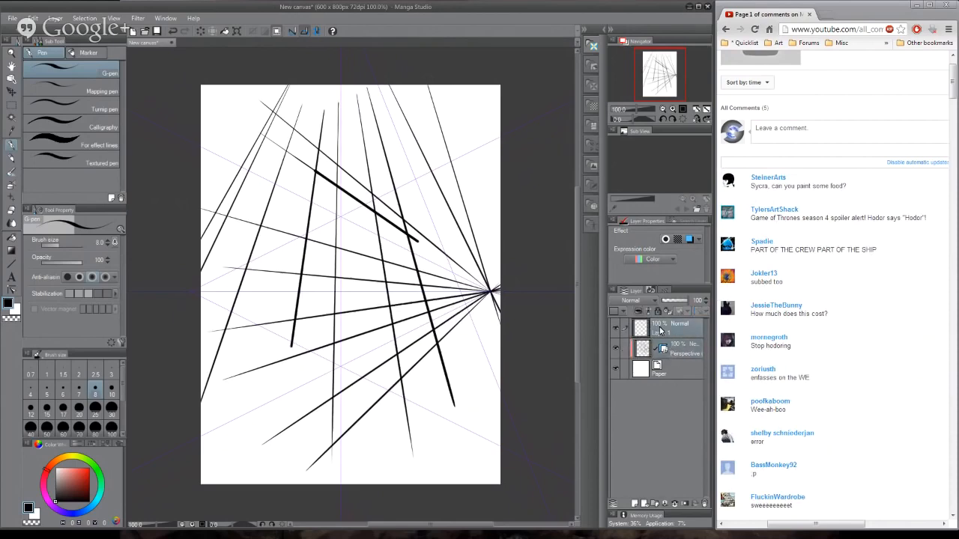
- Draw ten straight G-pen strokes on Layer 1, mostly converging on the vanishing point near the canvas's right edge
{"action": "left_click_drag", "start_coordinate": [470, 106], "coordinate": [489, 254]}
{"action": "left_click_drag", "start_coordinate": [500, 113], "coordinate": [489, 297]}
{"action": "left_click_drag", "start_coordinate": [498, 159], "coordinate": [492, 270]}
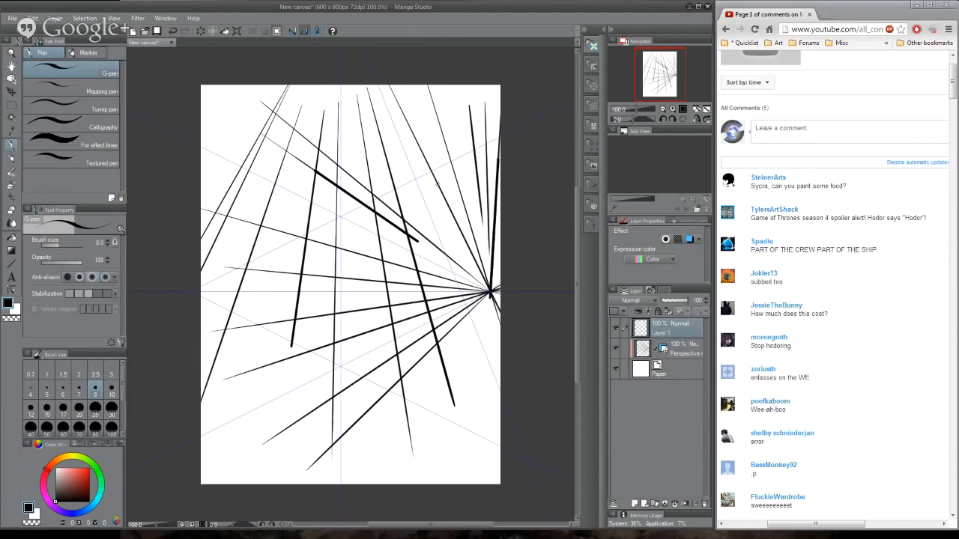
{"action": "mouse_move", "coordinate": [404, 236]}
{"action": "left_mouse_down"}
{"action": "mouse_move", "coordinate": [501, 213]}
{"action": "mouse_move", "coordinate": [501, 196]}
{"action": "left_mouse_up"}
{"action": "left_click_drag", "start_coordinate": [342, 258], "coordinate": [495, 219]}
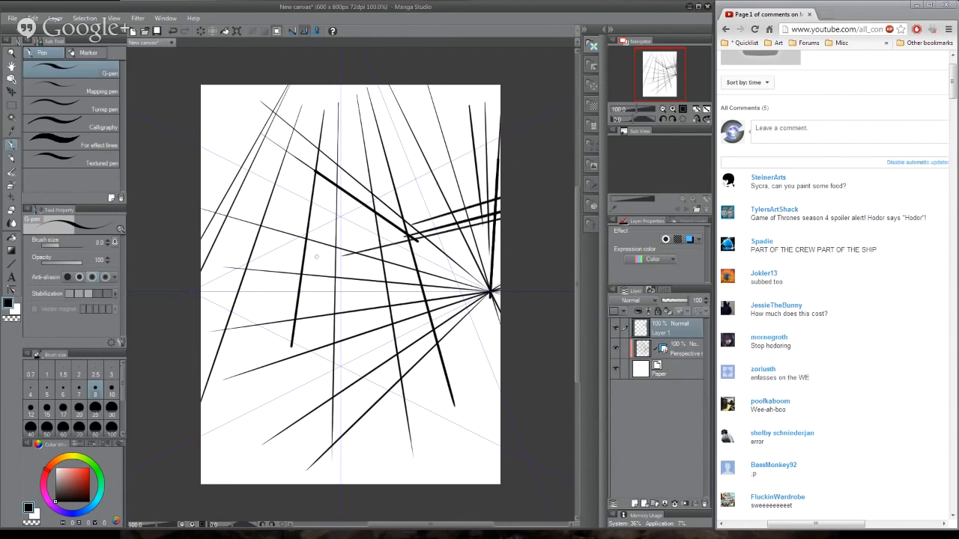
{"action": "left_click_drag", "start_coordinate": [306, 265], "coordinate": [486, 225]}
{"action": "left_click_drag", "start_coordinate": [357, 276], "coordinate": [491, 261]}
{"action": "left_click_drag", "start_coordinate": [330, 325], "coordinate": [486, 292]}
{"action": "left_click_drag", "start_coordinate": [255, 345], "coordinate": [479, 294]}
{"action": "left_click_drag", "start_coordinate": [243, 396], "coordinate": [487, 292]}
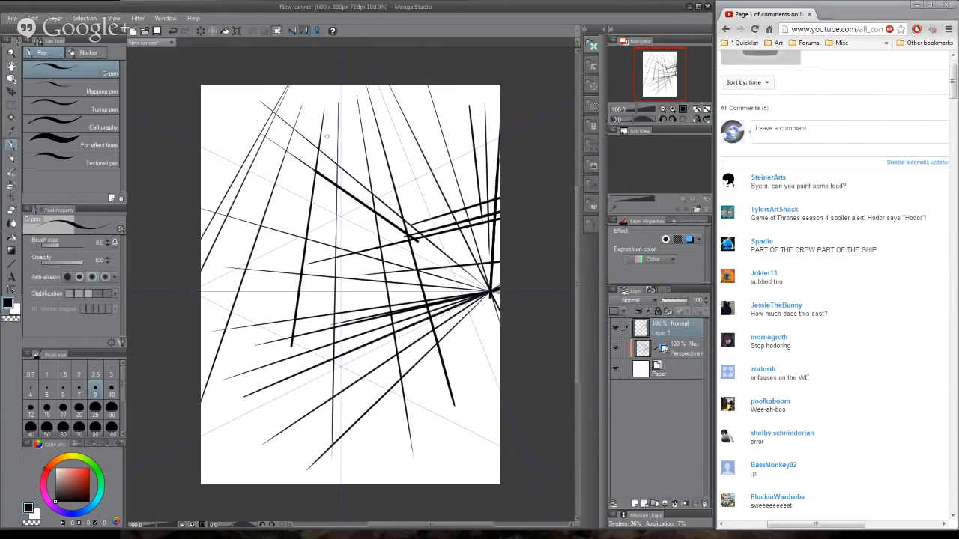
- Draw long diagonal perspective strokes across the upper canvas and steep strokes in its upper-left corner
{"action": "mouse_move", "coordinate": [454, 84]}
{"action": "left_mouse_down"}
{"action": "mouse_move", "coordinate": [489, 114]}
{"action": "mouse_move", "coordinate": [201, 286]}
{"action": "mouse_move", "coordinate": [487, 292]}
{"action": "left_mouse_up"}
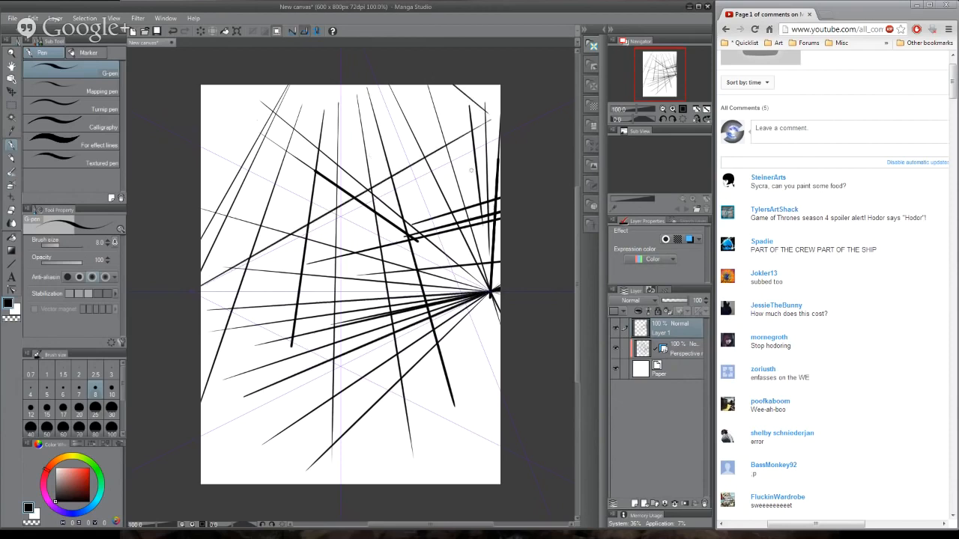
{"action": "left_click_drag", "start_coordinate": [250, 192], "coordinate": [201, 277]}
{"action": "left_click_drag", "start_coordinate": [317, 85], "coordinate": [249, 195]}
{"action": "left_click_drag", "start_coordinate": [458, 108], "coordinate": [223, 270]}
{"action": "left_click_drag", "start_coordinate": [494, 85], "coordinate": [456, 111]}
{"action": "left_click_drag", "start_coordinate": [294, 85], "coordinate": [201, 261]}
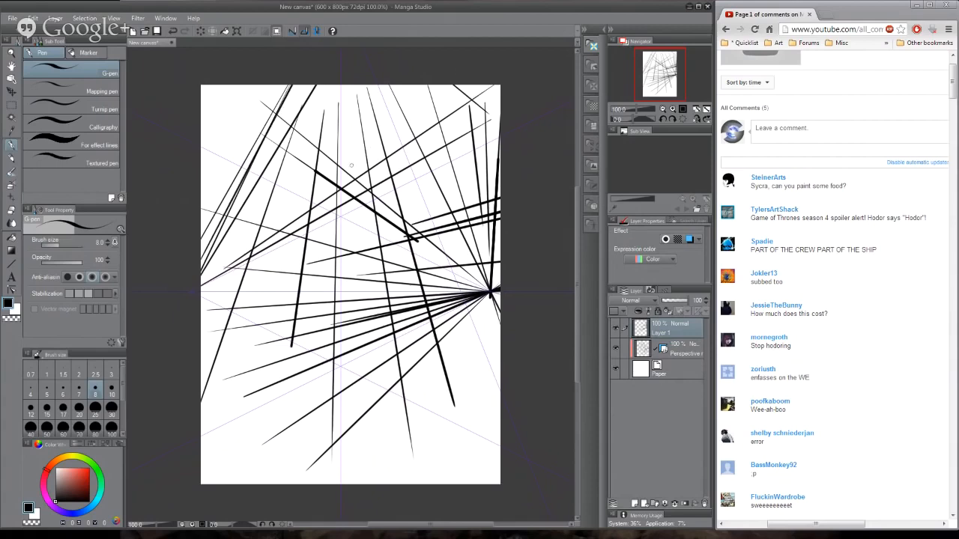
{"action": "mouse_move", "coordinate": [297, 123]}
{"action": "left_mouse_down"}
{"action": "mouse_move", "coordinate": [201, 277]}
{"action": "mouse_move", "coordinate": [319, 85]}
{"action": "left_mouse_up"}
- Draw a dense band of nearly horizontal strokes from the canvas's left edge to the right-hand vanishing point, plus one steep upper-left stroke
{"action": "mouse_move", "coordinate": [207, 314]}
{"action": "left_mouse_down"}
{"action": "mouse_move", "coordinate": [480, 293]}
{"action": "mouse_move", "coordinate": [289, 316]}
{"action": "mouse_move", "coordinate": [480, 292]}
{"action": "left_mouse_up"}
{"action": "left_click_drag", "start_coordinate": [201, 278], "coordinate": [331, 84]}
{"action": "left_click_drag", "start_coordinate": [361, 315], "coordinate": [201, 352]}
{"action": "left_click_drag", "start_coordinate": [218, 307], "coordinate": [483, 291]}
{"action": "left_click_drag", "start_coordinate": [201, 356], "coordinate": [479, 294]}
{"action": "left_click_drag", "start_coordinate": [201, 359], "coordinate": [480, 294]}
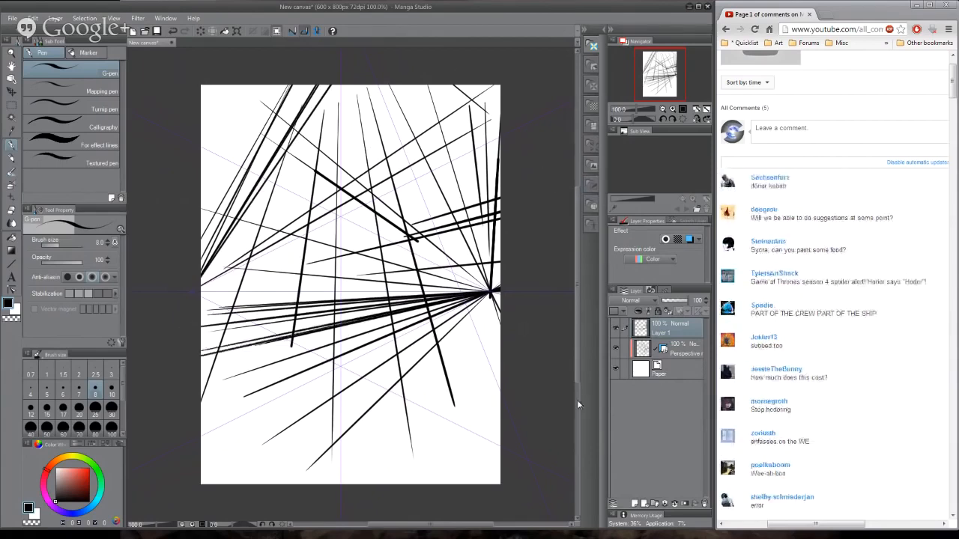
{"action": "left_click_drag", "start_coordinate": [216, 355], "coordinate": [479, 294]}
{"action": "mouse_move", "coordinate": [201, 325]}
{"action": "left_mouse_down"}
{"action": "mouse_move", "coordinate": [480, 293]}
{"action": "mouse_move", "coordinate": [273, 484]}
{"action": "mouse_move", "coordinate": [479, 293]}
{"action": "left_mouse_up"}
{"action": "left_click_drag", "start_coordinate": [201, 269], "coordinate": [480, 291]}
- Add steep strokes in the canvas's lower-left corner, more strokes to the right-hand vanishing point and one diagonal across the lower right
{"action": "left_click_drag", "start_coordinate": [201, 318], "coordinate": [265, 484]}
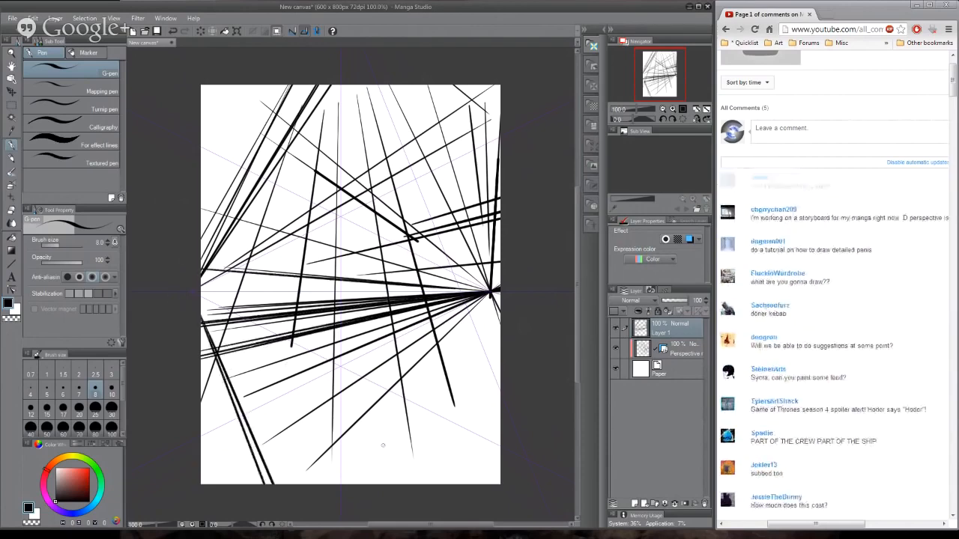
{"action": "left_click_drag", "start_coordinate": [202, 323], "coordinate": [247, 484]}
{"action": "left_click_drag", "start_coordinate": [201, 243], "coordinate": [489, 291]}
{"action": "left_click_drag", "start_coordinate": [201, 269], "coordinate": [485, 291]}
{"action": "left_click_drag", "start_coordinate": [216, 301], "coordinate": [480, 291]}
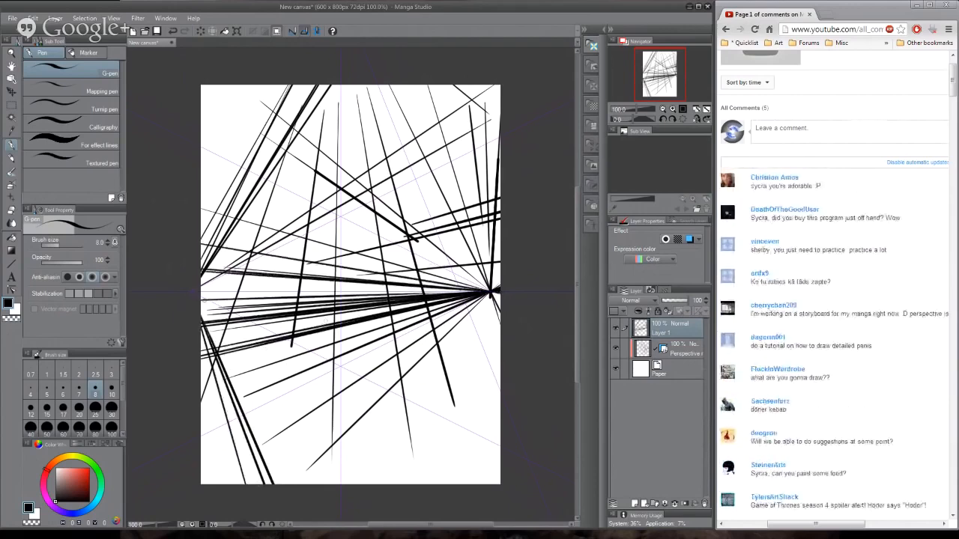
{"action": "left_click_drag", "start_coordinate": [302, 334], "coordinate": [492, 406]}
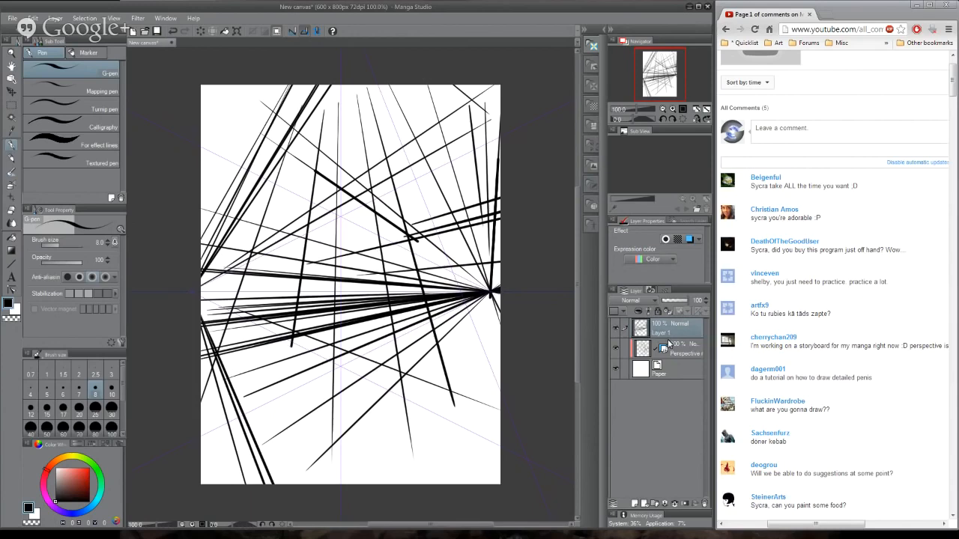
- Hide and delete both Layer 1 and the perspective ruler layer, and add a new raster layer above Paper
{"action": "left_click", "coordinate": [614, 328]}
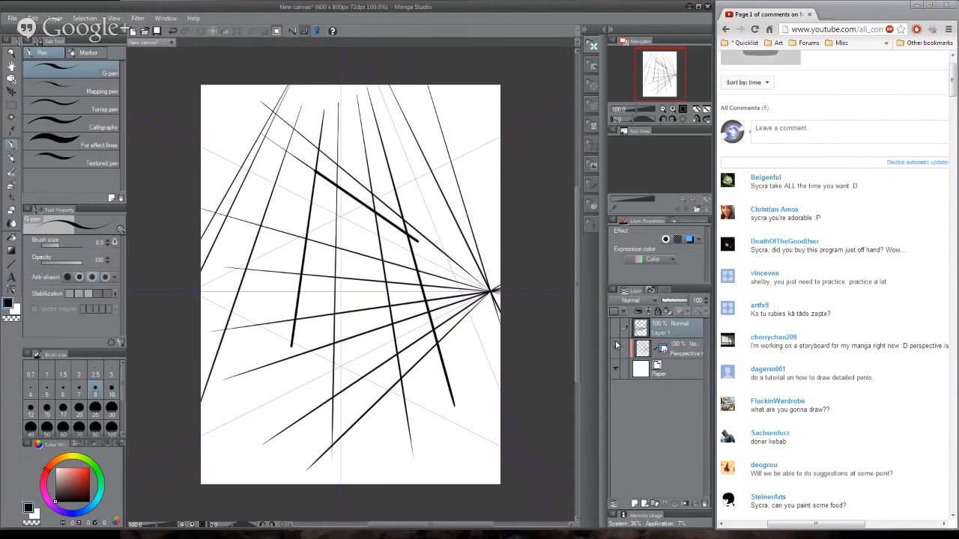
{"action": "left_click", "coordinate": [614, 346]}
{"action": "left_click", "coordinate": [680, 350]}
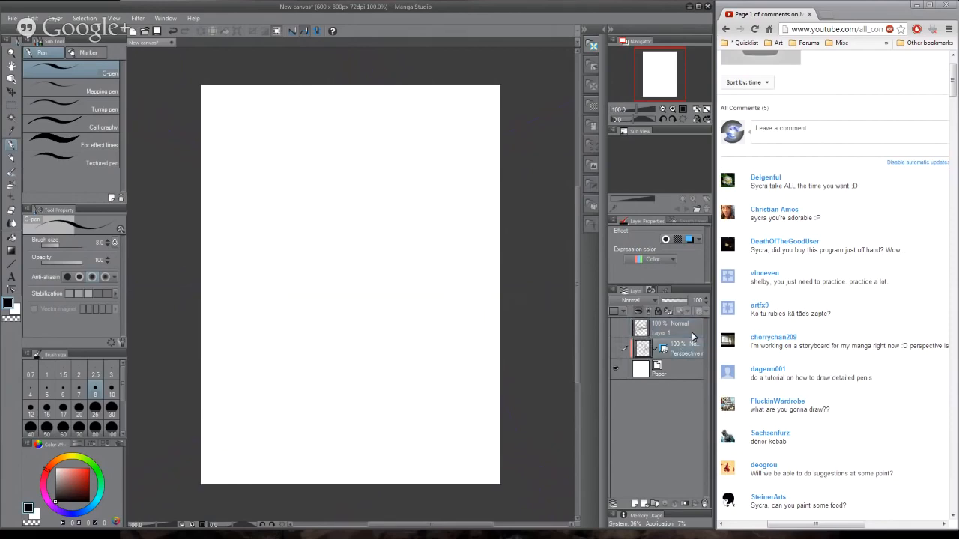
{"action": "left_click", "coordinate": [692, 333], "text": "shift"}
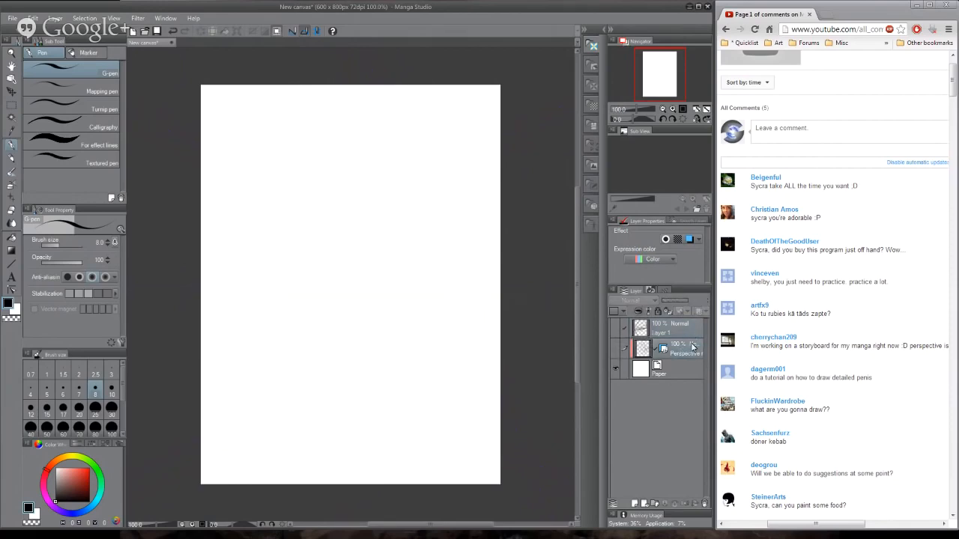
{"action": "left_click", "coordinate": [704, 504]}
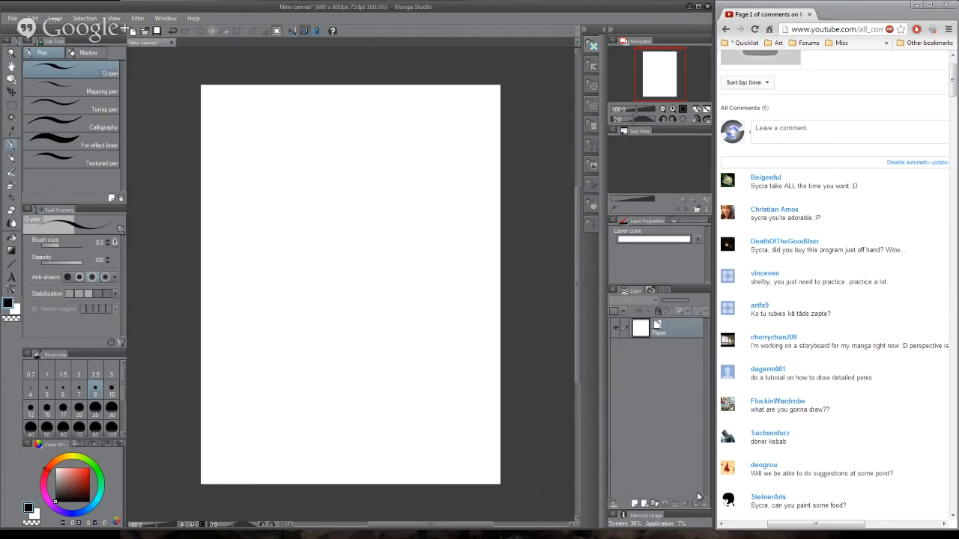
{"action": "left_click", "coordinate": [634, 504]}
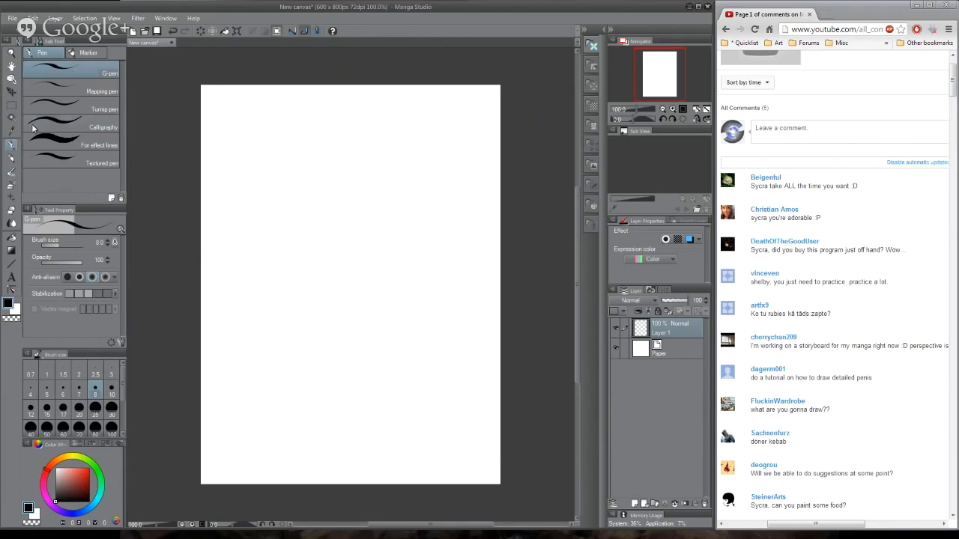
- Switch to the Mechanical pencil, try it on the blank canvas and undo the test stroke
{"action": "left_click", "coordinate": [11, 158]}
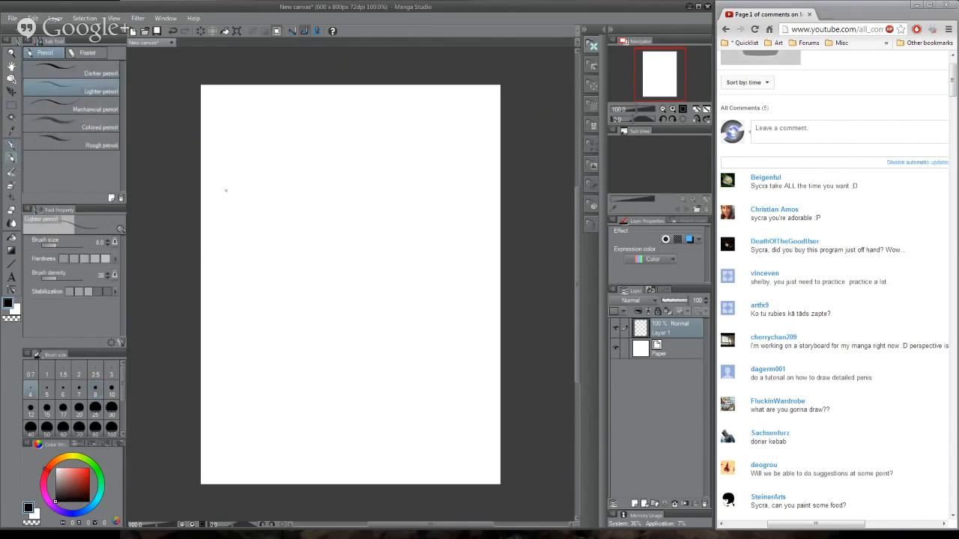
{"action": "left_click", "coordinate": [90, 108]}
{"action": "mouse_move", "coordinate": [289, 159]}
{"action": "left_mouse_down"}
{"action": "mouse_move", "coordinate": [352, 200]}
{"action": "mouse_move", "coordinate": [408, 391]}
{"action": "mouse_move", "coordinate": [444, 438]}
{"action": "left_mouse_up"}
{"action": "key", "text": "ctrl+z"}
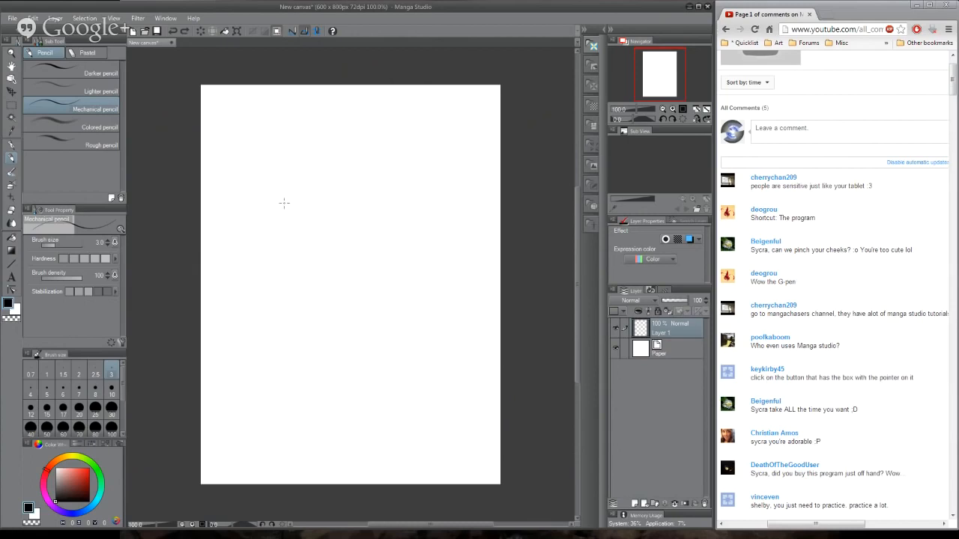
- Sketch a head near the top of the canvas with a round skull, curved vertical centre lines and an angular jaw
{"action": "mouse_move", "coordinate": [287, 119]}
{"action": "left_mouse_down"}
{"action": "mouse_move", "coordinate": [292, 176]}
{"action": "mouse_move", "coordinate": [329, 109]}
{"action": "mouse_move", "coordinate": [346, 145]}
{"action": "left_mouse_up"}
{"action": "left_click_drag", "start_coordinate": [329, 110], "coordinate": [325, 299]}
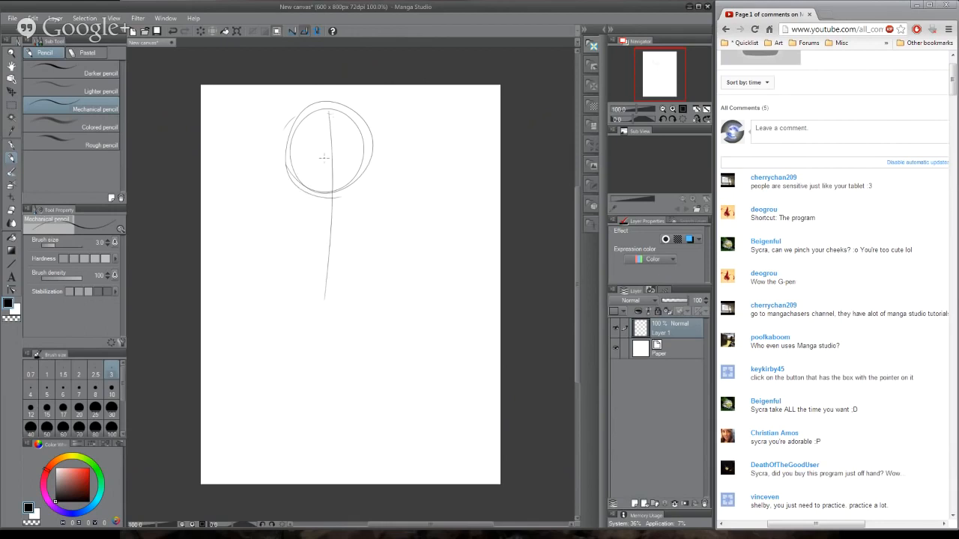
{"action": "left_click_drag", "start_coordinate": [325, 113], "coordinate": [331, 278]}
{"action": "left_click_drag", "start_coordinate": [332, 98], "coordinate": [336, 253]}
{"action": "left_click_drag", "start_coordinate": [301, 192], "coordinate": [315, 217]}
{"action": "mouse_move", "coordinate": [293, 177]}
{"action": "left_mouse_down"}
{"action": "mouse_move", "coordinate": [314, 218]}
{"action": "mouse_move", "coordinate": [345, 228]}
{"action": "left_mouse_up"}
{"action": "mouse_move", "coordinate": [334, 224]}
{"action": "left_mouse_down"}
{"action": "mouse_move", "coordinate": [351, 228]}
{"action": "mouse_move", "coordinate": [342, 229]}
{"action": "left_mouse_up"}
{"action": "left_click_drag", "start_coordinate": [363, 209], "coordinate": [343, 228]}
{"action": "left_click_drag", "start_coordinate": [375, 153], "coordinate": [367, 207]}
{"action": "left_click_drag", "start_coordinate": [373, 137], "coordinate": [369, 185]}
{"action": "left_click_drag", "start_coordinate": [373, 154], "coordinate": [332, 102]}
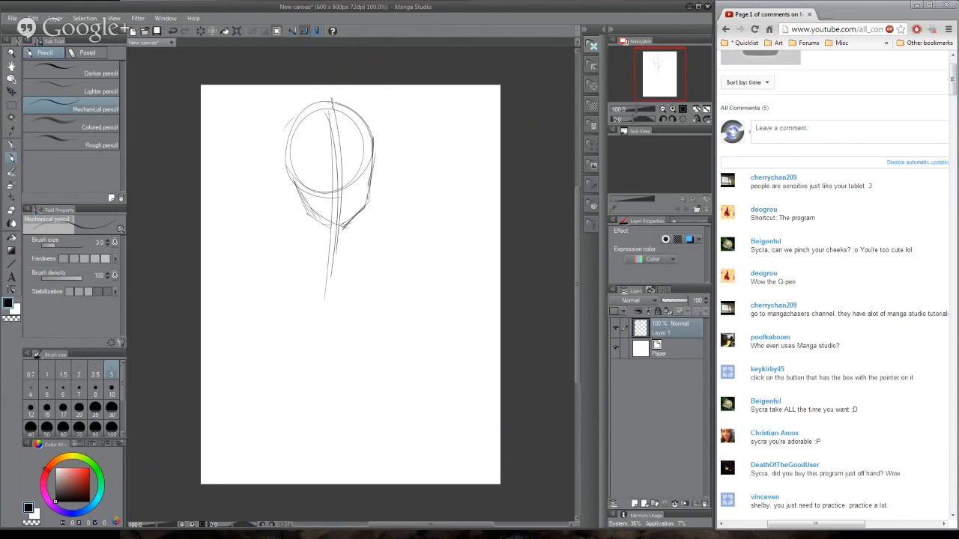
- Reinforce the skull outline and sketch the eye line, eyes, nose and mouth on the face
{"action": "left_click_drag", "start_coordinate": [285, 142], "coordinate": [331, 101]}
{"action": "left_click_drag", "start_coordinate": [373, 139], "coordinate": [375, 174]}
{"action": "left_click_drag", "start_coordinate": [332, 131], "coordinate": [334, 209]}
{"action": "mouse_move", "coordinate": [304, 167]}
{"action": "left_mouse_down"}
{"action": "mouse_move", "coordinate": [366, 156]}
{"action": "mouse_move", "coordinate": [355, 160]}
{"action": "left_mouse_up"}
{"action": "mouse_move", "coordinate": [306, 170]}
{"action": "left_mouse_down"}
{"action": "mouse_move", "coordinate": [372, 158]}
{"action": "mouse_move", "coordinate": [341, 174]}
{"action": "left_mouse_up"}
{"action": "mouse_move", "coordinate": [304, 179]}
{"action": "left_mouse_down"}
{"action": "mouse_move", "coordinate": [368, 166]}
{"action": "mouse_move", "coordinate": [329, 172]}
{"action": "left_mouse_up"}
{"action": "left_click_drag", "start_coordinate": [306, 173], "coordinate": [361, 162]}
{"action": "mouse_move", "coordinate": [349, 168]}
{"action": "left_mouse_down"}
{"action": "mouse_move", "coordinate": [367, 170]}
{"action": "mouse_move", "coordinate": [347, 206]}
{"action": "left_mouse_up"}
{"action": "left_click_drag", "start_coordinate": [333, 210], "coordinate": [347, 203]}
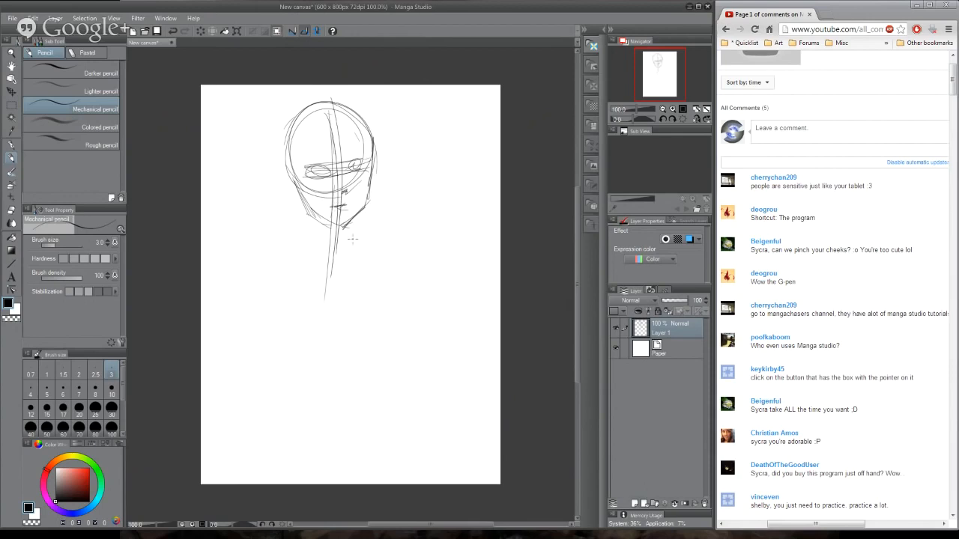
- Sketch the ear and neck below the skull, and lay in a nearly horizontal shoulder line
{"action": "mouse_move", "coordinate": [281, 131]}
{"action": "left_mouse_down"}
{"action": "mouse_move", "coordinate": [284, 175]}
{"action": "mouse_move", "coordinate": [309, 105]}
{"action": "mouse_move", "coordinate": [332, 100]}
{"action": "left_mouse_up"}
{"action": "left_click_drag", "start_coordinate": [286, 173], "coordinate": [326, 249]}
{"action": "mouse_move", "coordinate": [318, 218]}
{"action": "left_mouse_down"}
{"action": "mouse_move", "coordinate": [316, 261]}
{"action": "mouse_move", "coordinate": [304, 256]}
{"action": "mouse_move", "coordinate": [347, 259]}
{"action": "left_mouse_up"}
{"action": "mouse_move", "coordinate": [354, 223]}
{"action": "left_mouse_down"}
{"action": "mouse_move", "coordinate": [352, 265]}
{"action": "mouse_move", "coordinate": [367, 258]}
{"action": "left_mouse_up"}
{"action": "left_click_drag", "start_coordinate": [276, 256], "coordinate": [396, 266]}
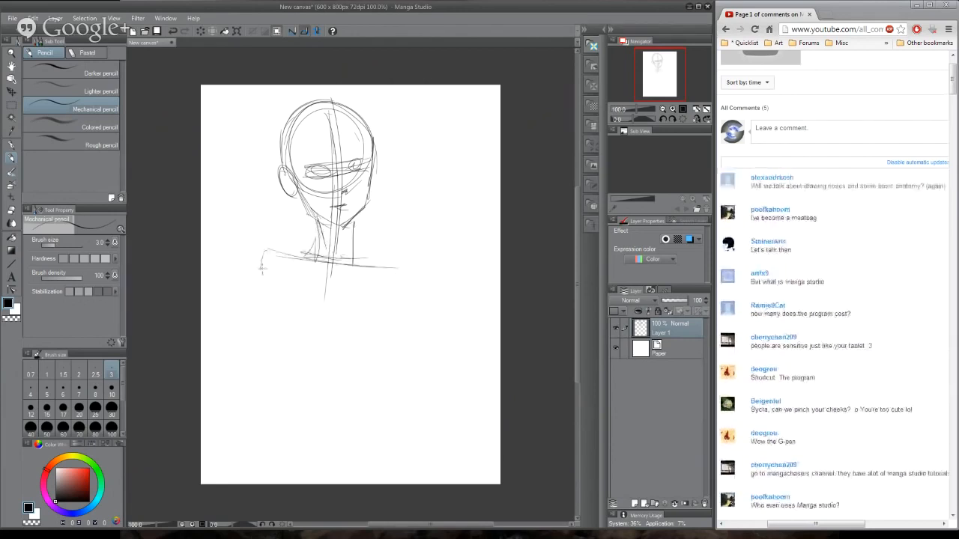
- Sketch a tapering ribcage below the shoulder line, with a curved spine line and a rounded shoulder on the right
{"action": "mouse_move", "coordinate": [274, 252]}
{"action": "left_mouse_down"}
{"action": "mouse_move", "coordinate": [254, 271]}
{"action": "mouse_move", "coordinate": [295, 364]}
{"action": "left_mouse_up"}
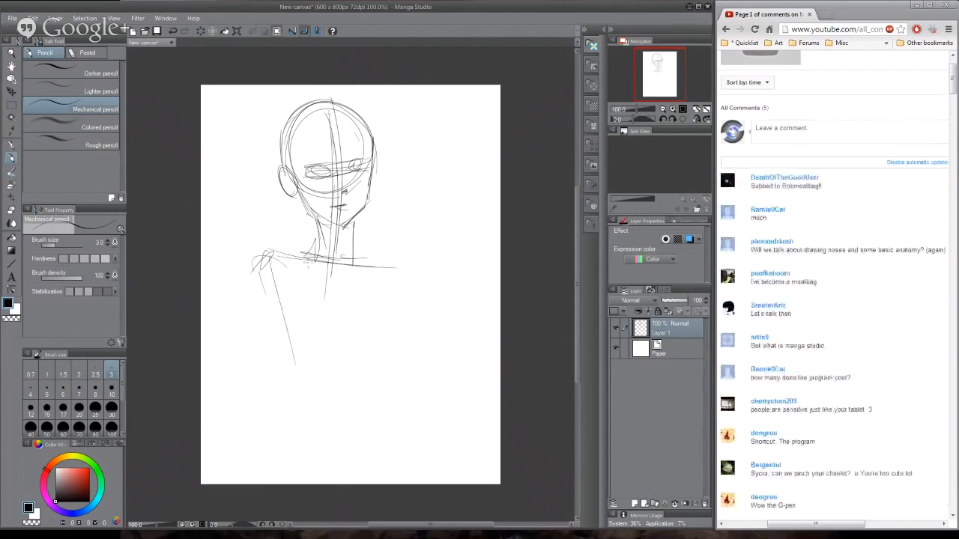
{"action": "left_click_drag", "start_coordinate": [329, 248], "coordinate": [326, 430]}
{"action": "left_click_drag", "start_coordinate": [328, 256], "coordinate": [337, 441]}
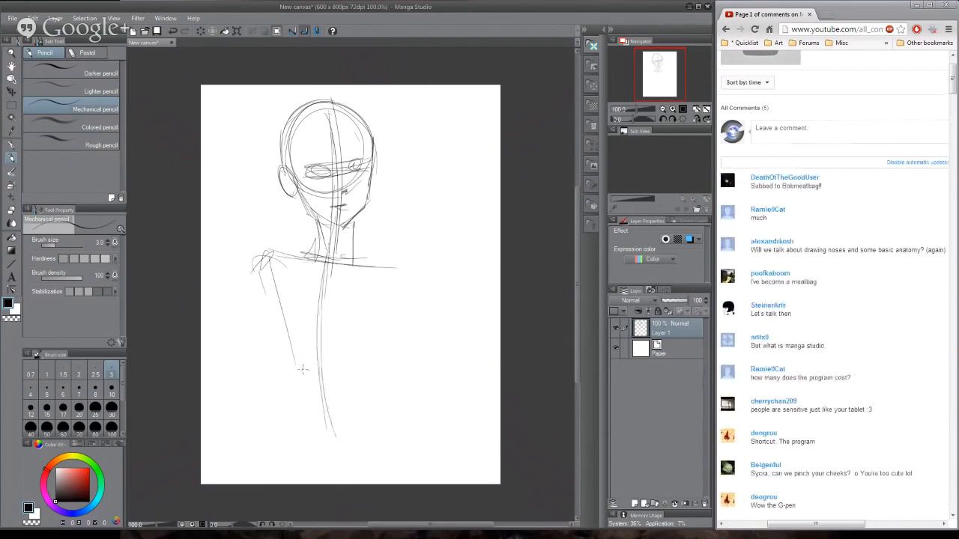
{"action": "left_click_drag", "start_coordinate": [287, 359], "coordinate": [356, 375]}
{"action": "left_click_drag", "start_coordinate": [349, 373], "coordinate": [389, 284]}
{"action": "mouse_move", "coordinate": [364, 344]}
{"action": "left_mouse_down"}
{"action": "mouse_move", "coordinate": [388, 267]}
{"action": "mouse_move", "coordinate": [399, 292]}
{"action": "left_mouse_up"}
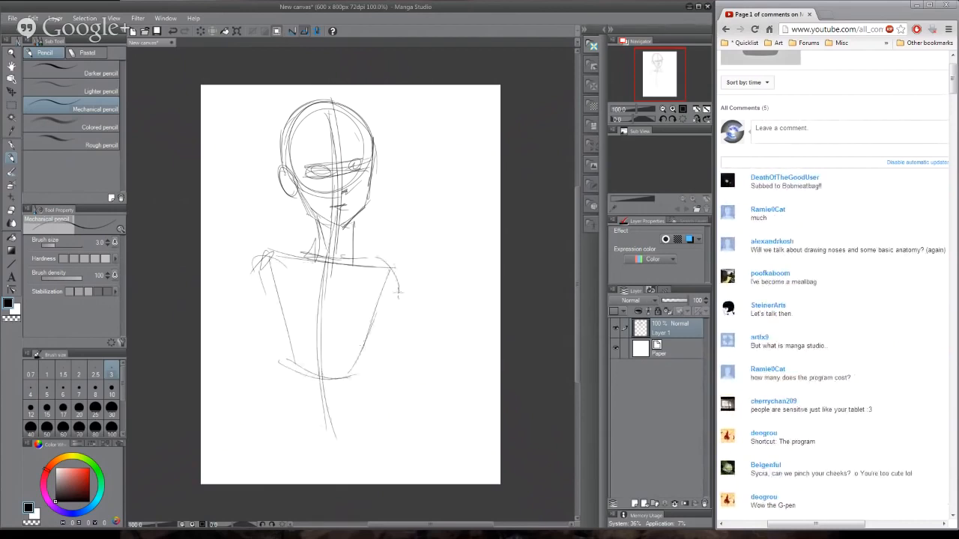
{"action": "left_click_drag", "start_coordinate": [379, 253], "coordinate": [397, 294]}
{"action": "mouse_move", "coordinate": [418, 250]}
{"action": "left_mouse_down"}
{"action": "mouse_move", "coordinate": [241, 222]}
{"action": "mouse_move", "coordinate": [250, 226]}
{"action": "left_mouse_up"}
{"action": "key", "text": "ctrl+z"}
{"action": "key", "text": "ctrl+z"}
- Sketch the hip line and both sides of the waist, and clear the figure sketch from the layer
{"action": "left_click_drag", "start_coordinate": [287, 444], "coordinate": [427, 431]}
{"action": "left_click_drag", "start_coordinate": [280, 285], "coordinate": [292, 385]}
{"action": "left_click_drag", "start_coordinate": [278, 322], "coordinate": [303, 435]}
{"action": "left_click_drag", "start_coordinate": [282, 347], "coordinate": [302, 433]}
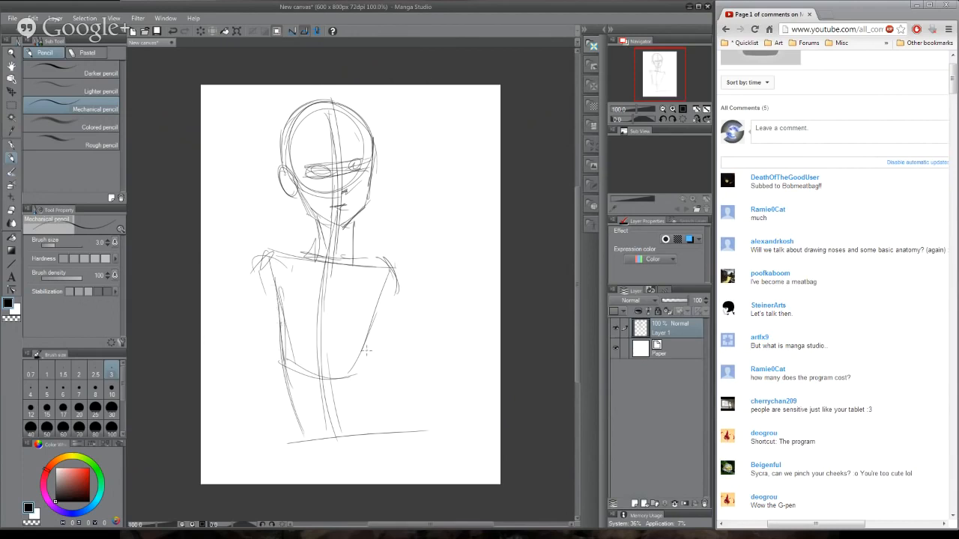
{"action": "left_click_drag", "start_coordinate": [366, 331], "coordinate": [361, 381]}
{"action": "left_click_drag", "start_coordinate": [367, 292], "coordinate": [373, 404]}
{"action": "left_click_drag", "start_coordinate": [368, 277], "coordinate": [376, 412]}
{"action": "key", "text": "Delete"}
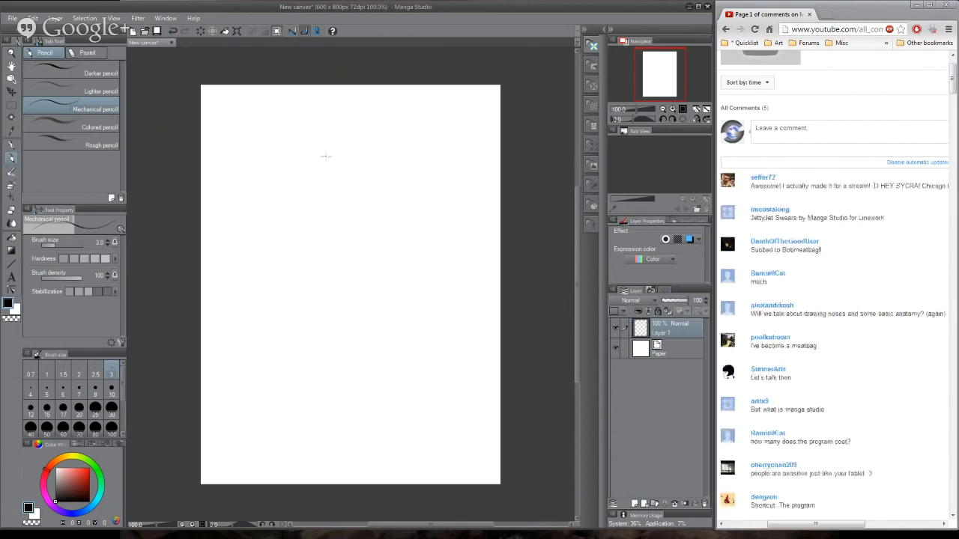
- Sketch a smaller head with centre and eye guidelines and a pointed chin, and add a shoulder line beneath it
{"action": "mouse_move", "coordinate": [330, 118]}
{"action": "left_mouse_down"}
{"action": "mouse_move", "coordinate": [359, 172]}
{"action": "mouse_move", "coordinate": [330, 118]}
{"action": "mouse_move", "coordinate": [352, 215]}
{"action": "left_mouse_up"}
{"action": "mouse_move", "coordinate": [375, 150]}
{"action": "left_mouse_down"}
{"action": "mouse_move", "coordinate": [318, 160]}
{"action": "mouse_move", "coordinate": [385, 150]}
{"action": "left_mouse_up"}
{"action": "left_click_drag", "start_coordinate": [315, 169], "coordinate": [347, 200]}
{"action": "mouse_move", "coordinate": [370, 156]}
{"action": "left_mouse_down"}
{"action": "mouse_move", "coordinate": [348, 200]}
{"action": "mouse_move", "coordinate": [399, 204]}
{"action": "left_mouse_up"}
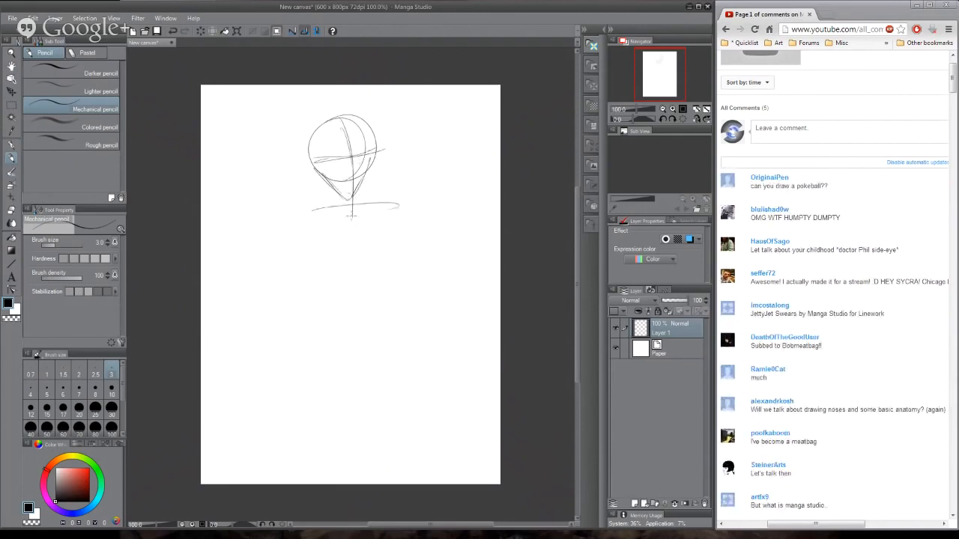
- Sketch a long boxy torso with a rounded pelvis and one leg line, and clear the layer
{"action": "left_click_drag", "start_coordinate": [315, 211], "coordinate": [327, 338]}
{"action": "left_click_drag", "start_coordinate": [328, 330], "coordinate": [390, 314]}
{"action": "left_click_drag", "start_coordinate": [383, 199], "coordinate": [391, 332]}
{"action": "left_click_drag", "start_coordinate": [381, 213], "coordinate": [391, 334]}
{"action": "mouse_move", "coordinate": [315, 337]}
{"action": "left_mouse_down"}
{"action": "mouse_move", "coordinate": [404, 332]}
{"action": "mouse_move", "coordinate": [395, 307]}
{"action": "mouse_move", "coordinate": [406, 322]}
{"action": "left_mouse_up"}
{"action": "left_click_drag", "start_coordinate": [314, 215], "coordinate": [325, 303]}
{"action": "left_click_drag", "start_coordinate": [330, 325], "coordinate": [332, 454]}
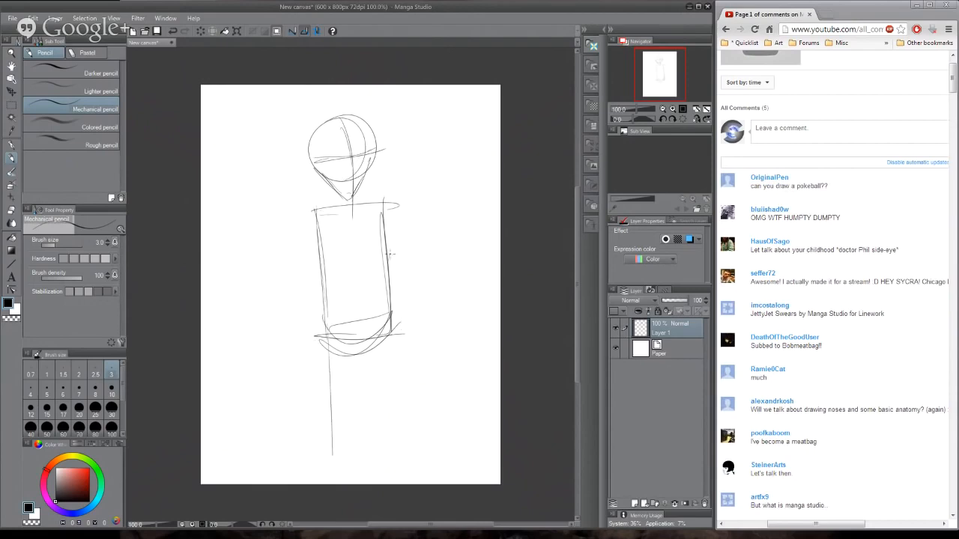
{"action": "key", "text": "Delete"}
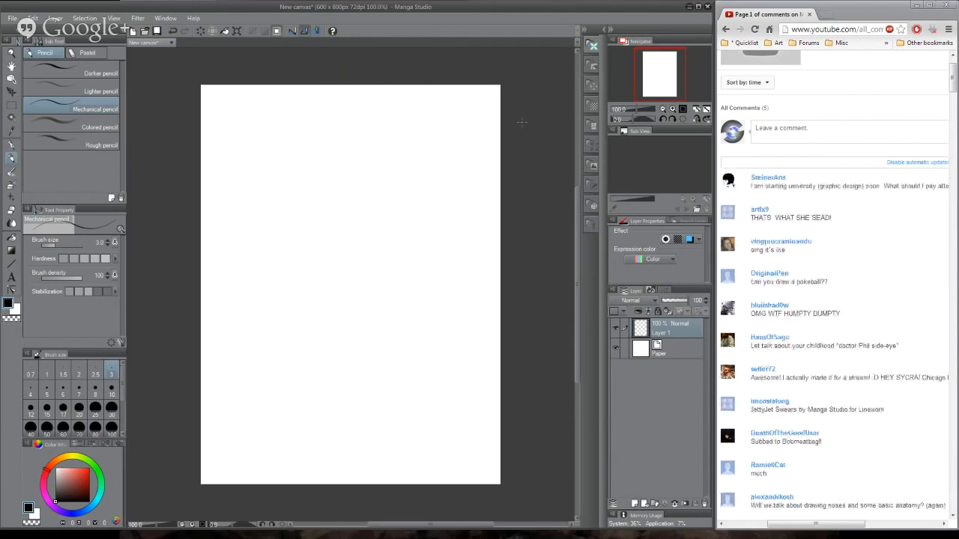
- Sketch a tilted oval head in the upper middle of the canvas and a rounded torso shape to its lower left
{"action": "mouse_move", "coordinate": [294, 171]}
{"action": "left_mouse_down"}
{"action": "mouse_move", "coordinate": [355, 166]}
{"action": "mouse_move", "coordinate": [376, 234]}
{"action": "left_mouse_up"}
{"action": "mouse_move", "coordinate": [375, 235]}
{"action": "left_mouse_down"}
{"action": "mouse_move", "coordinate": [359, 169]}
{"action": "mouse_move", "coordinate": [294, 212]}
{"action": "mouse_move", "coordinate": [330, 247]}
{"action": "left_mouse_up"}
{"action": "left_click_drag", "start_coordinate": [293, 223], "coordinate": [351, 253]}
{"action": "mouse_move", "coordinate": [284, 213]}
{"action": "left_mouse_down"}
{"action": "mouse_move", "coordinate": [291, 156]}
{"action": "mouse_move", "coordinate": [378, 246]}
{"action": "mouse_move", "coordinate": [360, 258]}
{"action": "mouse_move", "coordinate": [314, 146]}
{"action": "left_mouse_up"}
{"action": "mouse_move", "coordinate": [316, 143]}
{"action": "left_mouse_down"}
{"action": "mouse_move", "coordinate": [386, 238]}
{"action": "mouse_move", "coordinate": [317, 141]}
{"action": "left_mouse_up"}
{"action": "left_click_drag", "start_coordinate": [346, 171], "coordinate": [355, 201]}
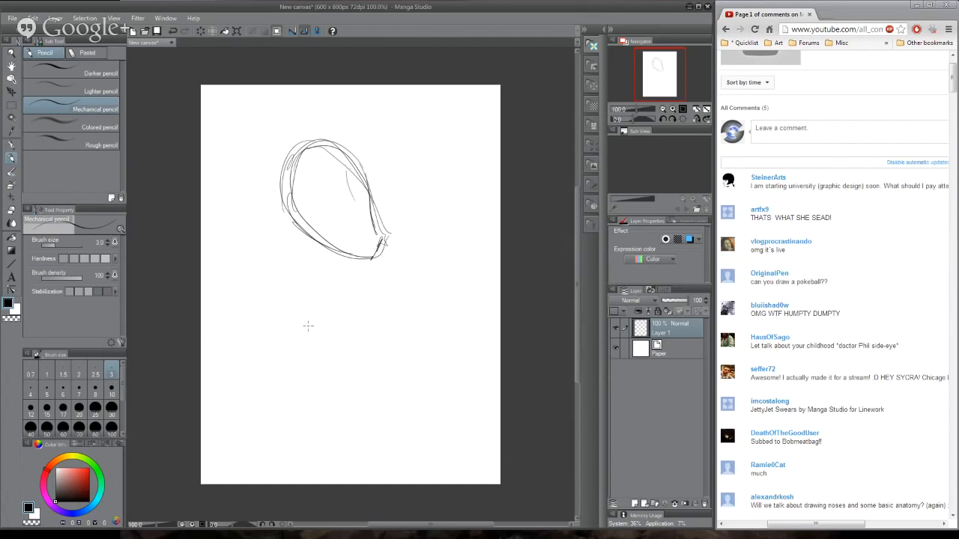
{"action": "mouse_move", "coordinate": [239, 311]}
{"action": "left_mouse_down"}
{"action": "mouse_move", "coordinate": [322, 350]}
{"action": "mouse_move", "coordinate": [229, 355]}
{"action": "mouse_move", "coordinate": [271, 400]}
{"action": "mouse_move", "coordinate": [338, 319]}
{"action": "mouse_move", "coordinate": [266, 391]}
{"action": "mouse_move", "coordinate": [314, 266]}
{"action": "mouse_move", "coordinate": [245, 329]}
{"action": "left_mouse_up"}
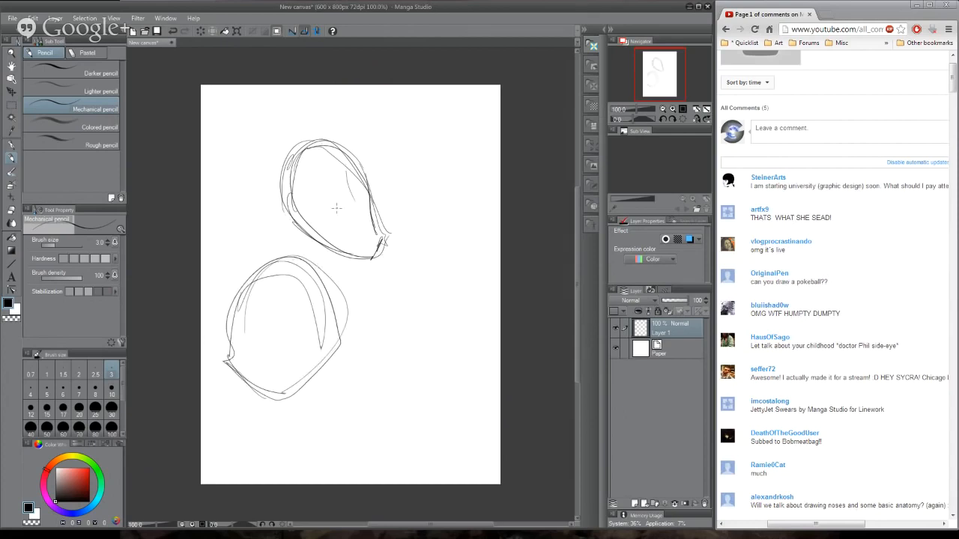
- Sketch the eyes, eyebrow, nose, mouth and ear on the tilted head, and strengthen its upper outline
{"action": "mouse_move", "coordinate": [337, 207]}
{"action": "left_mouse_down"}
{"action": "mouse_move", "coordinate": [313, 197]}
{"action": "mouse_move", "coordinate": [322, 210]}
{"action": "mouse_move", "coordinate": [337, 184]}
{"action": "mouse_move", "coordinate": [364, 194]}
{"action": "mouse_move", "coordinate": [358, 224]}
{"action": "mouse_move", "coordinate": [327, 265]}
{"action": "mouse_move", "coordinate": [369, 237]}
{"action": "mouse_move", "coordinate": [357, 242]}
{"action": "mouse_move", "coordinate": [366, 178]}
{"action": "left_mouse_up"}
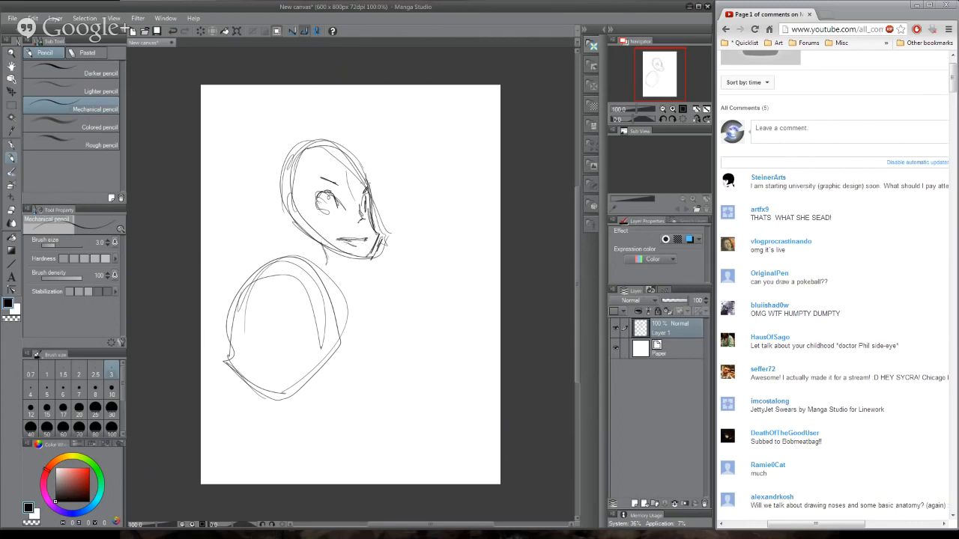
{"action": "left_click_drag", "start_coordinate": [312, 131], "coordinate": [370, 185]}
{"action": "left_click_drag", "start_coordinate": [296, 146], "coordinate": [323, 137]}
{"action": "mouse_move", "coordinate": [293, 201]}
{"action": "left_mouse_down"}
{"action": "mouse_move", "coordinate": [282, 204]}
{"action": "mouse_move", "coordinate": [293, 226]}
{"action": "left_mouse_up"}
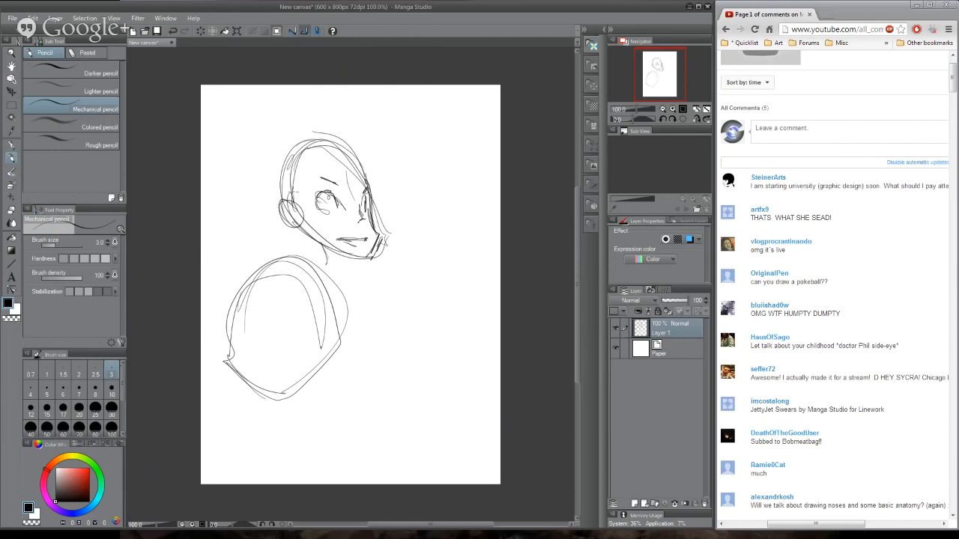
- Sketch sweeping hair curves above the head and out to the right, and darken both eyes
{"action": "left_click_drag", "start_coordinate": [288, 147], "coordinate": [298, 197]}
{"action": "mouse_move", "coordinate": [284, 161]}
{"action": "left_mouse_down"}
{"action": "mouse_move", "coordinate": [382, 145]}
{"action": "mouse_move", "coordinate": [415, 166]}
{"action": "left_mouse_up"}
{"action": "mouse_move", "coordinate": [293, 137]}
{"action": "left_mouse_down"}
{"action": "mouse_move", "coordinate": [337, 124]}
{"action": "mouse_move", "coordinate": [438, 167]}
{"action": "left_mouse_up"}
{"action": "left_click_drag", "start_coordinate": [438, 183], "coordinate": [423, 182]}
{"action": "left_click_drag", "start_coordinate": [299, 134], "coordinate": [448, 158]}
{"action": "mouse_move", "coordinate": [328, 192]}
{"action": "left_mouse_down"}
{"action": "mouse_move", "coordinate": [324, 212]}
{"action": "mouse_move", "coordinate": [371, 202]}
{"action": "mouse_move", "coordinate": [366, 214]}
{"action": "left_mouse_up"}
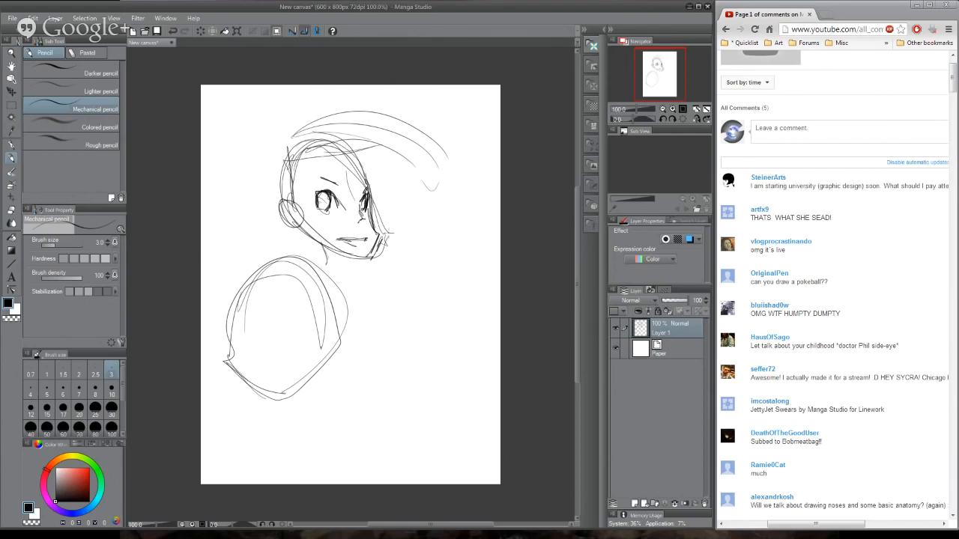
- Sketch the neck joining head and torso, and a separate tilted box with a centre line in the lower-right canvas
{"action": "mouse_move", "coordinate": [313, 233]}
{"action": "left_mouse_down"}
{"action": "mouse_move", "coordinate": [317, 273]}
{"action": "mouse_move", "coordinate": [344, 290]}
{"action": "left_mouse_up"}
{"action": "mouse_move", "coordinate": [373, 322]}
{"action": "left_mouse_down"}
{"action": "mouse_move", "coordinate": [454, 302]}
{"action": "mouse_move", "coordinate": [400, 413]}
{"action": "mouse_move", "coordinate": [460, 404]}
{"action": "left_mouse_up"}
{"action": "left_click_drag", "start_coordinate": [451, 297], "coordinate": [460, 415]}
{"action": "left_click_drag", "start_coordinate": [414, 277], "coordinate": [436, 431]}
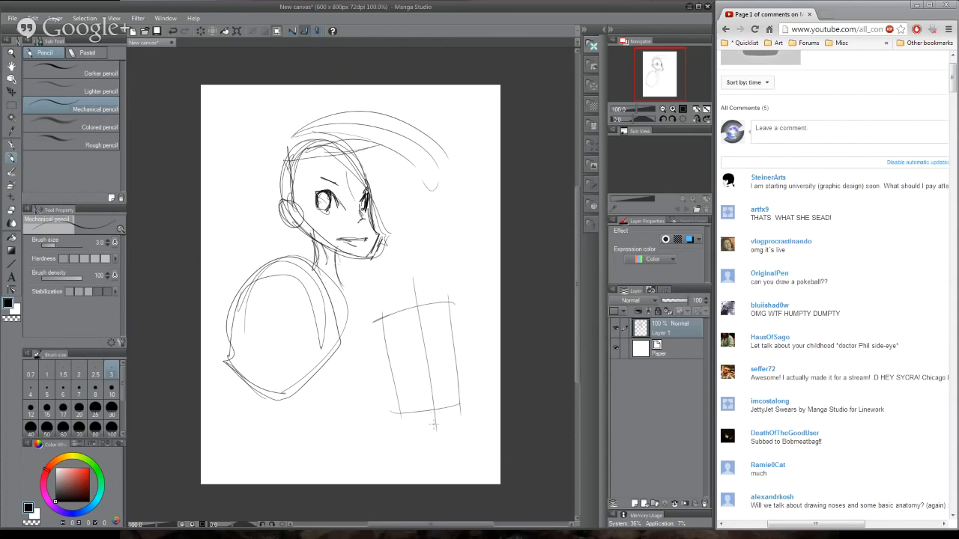
- Finish the tilted box with a cross contour, a pointed base and strengthened edges, and clear the canvas
{"action": "left_click_drag", "start_coordinate": [382, 367], "coordinate": [472, 345]}
{"action": "left_click_drag", "start_coordinate": [393, 417], "coordinate": [462, 412]}
{"action": "left_click_drag", "start_coordinate": [421, 301], "coordinate": [435, 450]}
{"action": "left_click_drag", "start_coordinate": [391, 397], "coordinate": [440, 463]}
{"action": "mouse_move", "coordinate": [469, 397]}
{"action": "left_mouse_down"}
{"action": "mouse_move", "coordinate": [442, 457]}
{"action": "mouse_move", "coordinate": [445, 326]}
{"action": "mouse_move", "coordinate": [468, 283]}
{"action": "left_mouse_up"}
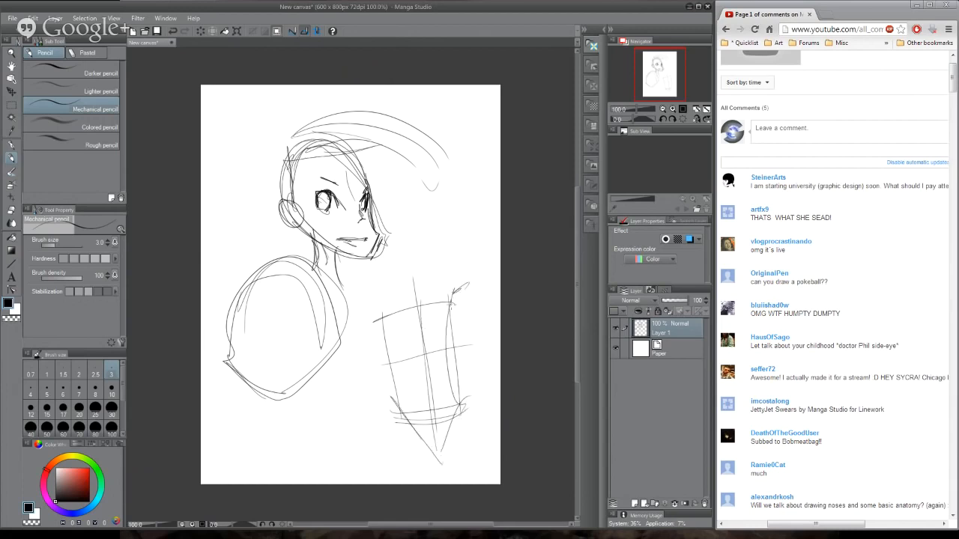
{"action": "left_click_drag", "start_coordinate": [383, 305], "coordinate": [399, 412]}
{"action": "mouse_move", "coordinate": [384, 309]}
{"action": "left_mouse_down"}
{"action": "mouse_move", "coordinate": [371, 318]}
{"action": "mouse_move", "coordinate": [366, 310]}
{"action": "mouse_move", "coordinate": [479, 283]}
{"action": "left_mouse_up"}
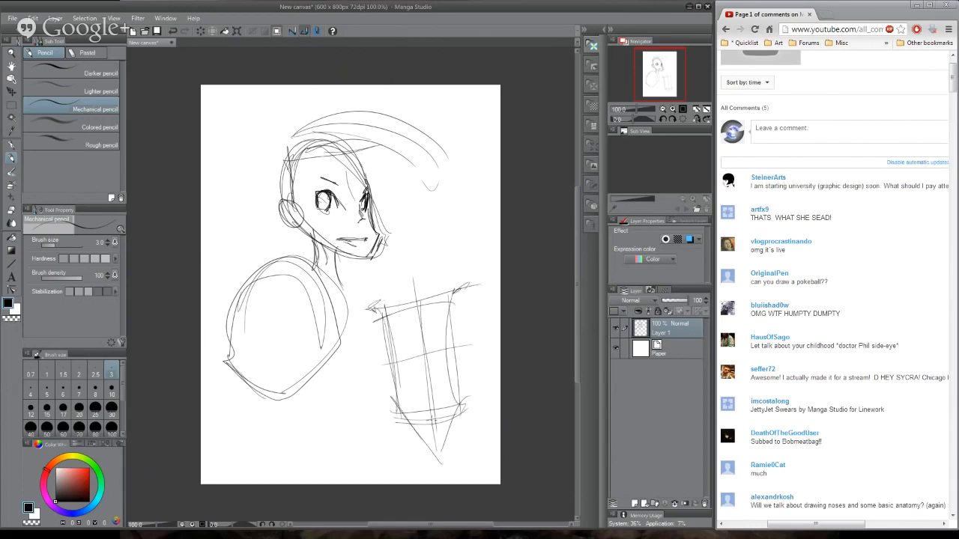
{"action": "key", "text": "Delete"}
- Sketch a curved torso with a flat shoulder line, narrow waist, centre line and flared hip contours in the upper middle canvas
{"action": "left_click_drag", "start_coordinate": [342, 143], "coordinate": [337, 274]}
{"action": "mouse_move", "coordinate": [335, 146]}
{"action": "left_mouse_down"}
{"action": "mouse_move", "coordinate": [326, 221]}
{"action": "mouse_move", "coordinate": [423, 142]}
{"action": "mouse_move", "coordinate": [363, 298]}
{"action": "mouse_move", "coordinate": [350, 176]}
{"action": "left_mouse_up"}
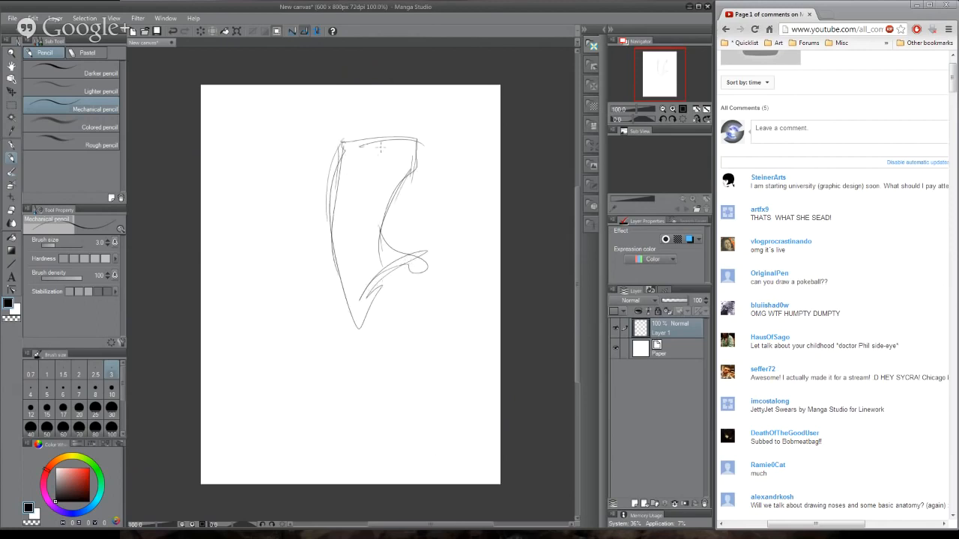
{"action": "mouse_move", "coordinate": [388, 141]}
{"action": "left_mouse_down"}
{"action": "mouse_move", "coordinate": [369, 225]}
{"action": "mouse_move", "coordinate": [410, 317]}
{"action": "left_mouse_up"}
{"action": "mouse_move", "coordinate": [356, 339]}
{"action": "left_mouse_down"}
{"action": "mouse_move", "coordinate": [435, 319]}
{"action": "mouse_move", "coordinate": [442, 273]}
{"action": "left_mouse_up"}
{"action": "mouse_move", "coordinate": [413, 308]}
{"action": "left_mouse_down"}
{"action": "mouse_move", "coordinate": [449, 262]}
{"action": "mouse_move", "coordinate": [466, 353]}
{"action": "left_mouse_up"}
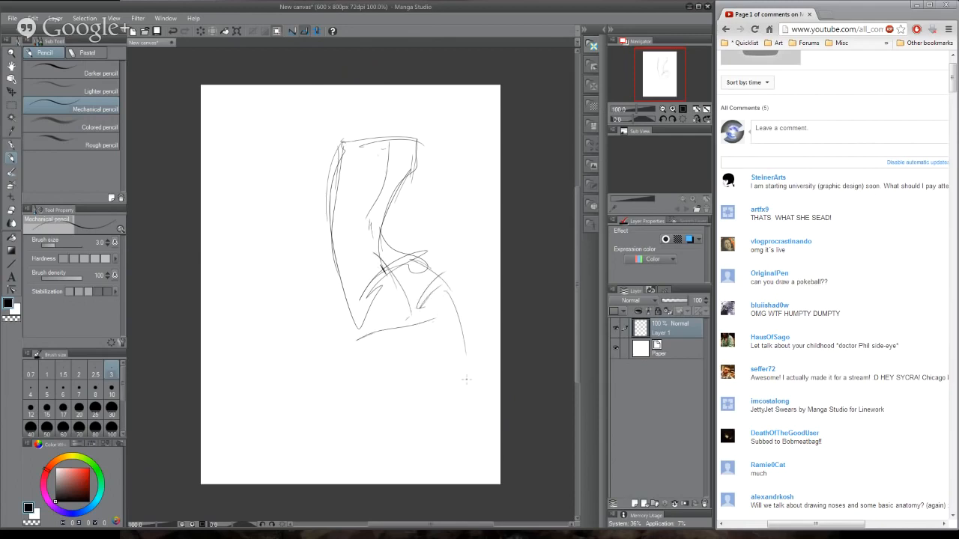
- Sketch the figure's hip corner and thigh lines below the torso, ending in rounded knee curves
{"action": "left_click_drag", "start_coordinate": [346, 303], "coordinate": [357, 341]}
{"action": "left_click_drag", "start_coordinate": [373, 389], "coordinate": [389, 437]}
{"action": "left_click_drag", "start_coordinate": [405, 310], "coordinate": [420, 449]}
{"action": "left_click_drag", "start_coordinate": [400, 384], "coordinate": [416, 440]}
{"action": "left_click_drag", "start_coordinate": [410, 379], "coordinate": [404, 331]}
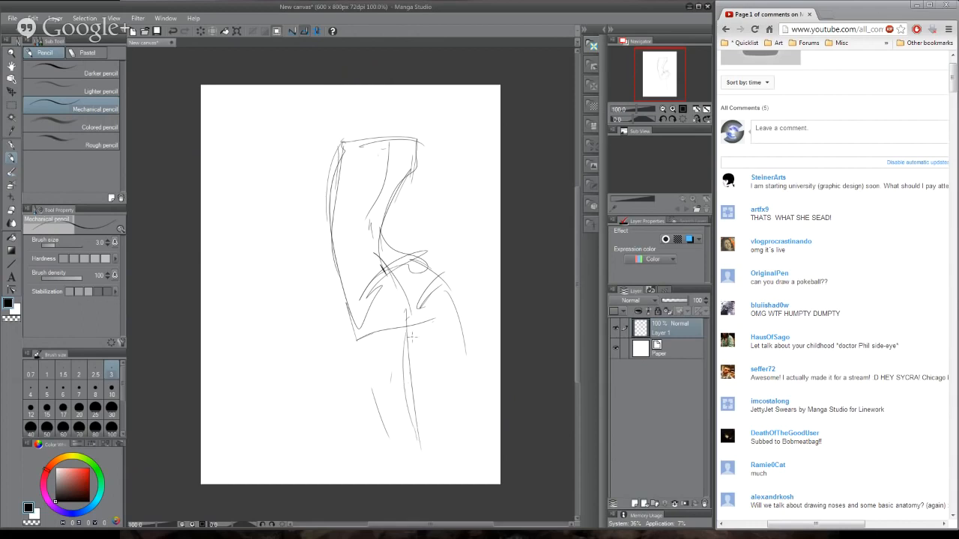
{"action": "left_click_drag", "start_coordinate": [394, 451], "coordinate": [432, 483]}
{"action": "mouse_move", "coordinate": [440, 432]}
{"action": "left_mouse_down"}
{"action": "mouse_move", "coordinate": [437, 363]}
{"action": "mouse_move", "coordinate": [471, 415]}
{"action": "mouse_move", "coordinate": [494, 410]}
{"action": "left_mouse_up"}
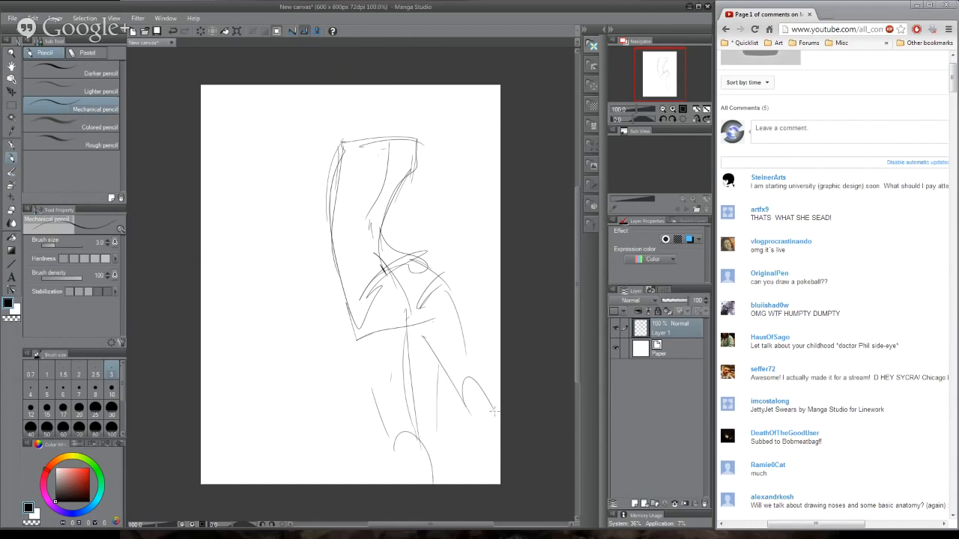
- Sketch both arms hanging from the shoulders, with rounded shoulder and elbow contours on each side of the torso
{"action": "left_click_drag", "start_coordinate": [449, 241], "coordinate": [461, 328]}
{"action": "left_click_drag", "start_coordinate": [417, 138], "coordinate": [422, 180]}
{"action": "mouse_move", "coordinate": [422, 182]}
{"action": "left_mouse_down"}
{"action": "mouse_move", "coordinate": [431, 247]}
{"action": "mouse_move", "coordinate": [421, 245]}
{"action": "mouse_move", "coordinate": [442, 271]}
{"action": "left_mouse_up"}
{"action": "left_click_drag", "start_coordinate": [433, 238], "coordinate": [456, 324]}
{"action": "mouse_move", "coordinate": [345, 147]}
{"action": "left_mouse_down"}
{"action": "mouse_move", "coordinate": [355, 171]}
{"action": "mouse_move", "coordinate": [336, 204]}
{"action": "mouse_move", "coordinate": [315, 211]}
{"action": "mouse_move", "coordinate": [341, 137]}
{"action": "mouse_move", "coordinate": [325, 204]}
{"action": "left_mouse_up"}
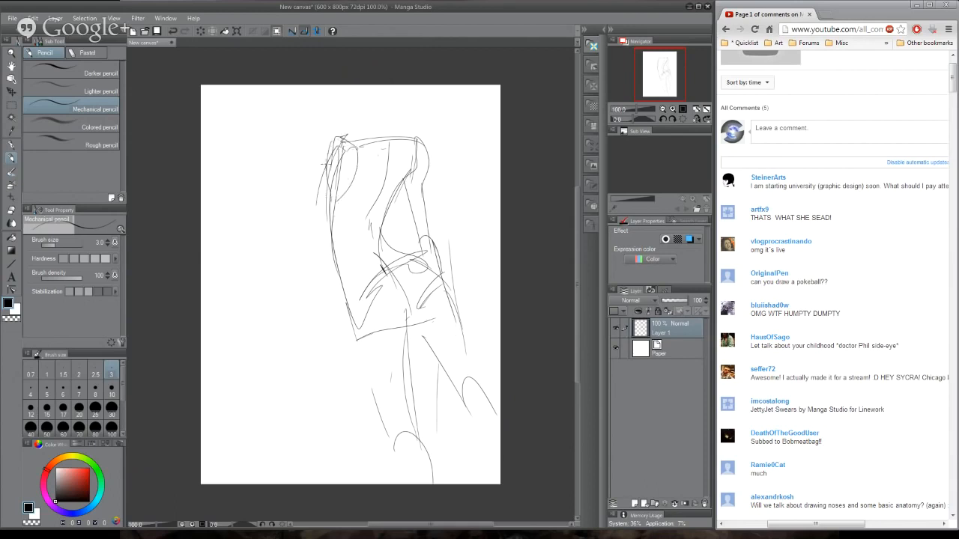
{"action": "left_click_drag", "start_coordinate": [326, 167], "coordinate": [306, 243]}
{"action": "left_click_drag", "start_coordinate": [324, 183], "coordinate": [297, 276]}
{"action": "mouse_move", "coordinate": [303, 238]}
{"action": "left_mouse_down"}
{"action": "mouse_move", "coordinate": [315, 261]}
{"action": "mouse_move", "coordinate": [300, 351]}
{"action": "left_mouse_up"}
{"action": "left_click_drag", "start_coordinate": [325, 193], "coordinate": [297, 304]}
- Sketch the neck and the sloping shoulder lines above the torso, hatching the base of the neck
{"action": "mouse_move", "coordinate": [360, 118]}
{"action": "left_mouse_down"}
{"action": "mouse_move", "coordinate": [356, 143]}
{"action": "mouse_move", "coordinate": [358, 131]}
{"action": "left_mouse_up"}
{"action": "mouse_move", "coordinate": [381, 120]}
{"action": "left_mouse_down"}
{"action": "mouse_move", "coordinate": [361, 149]}
{"action": "mouse_move", "coordinate": [377, 141]}
{"action": "left_mouse_up"}
{"action": "mouse_move", "coordinate": [361, 122]}
{"action": "left_mouse_down"}
{"action": "mouse_move", "coordinate": [370, 131]}
{"action": "mouse_move", "coordinate": [360, 133]}
{"action": "left_mouse_up"}
{"action": "left_click_drag", "start_coordinate": [370, 128], "coordinate": [337, 147]}
{"action": "left_click_drag", "start_coordinate": [386, 108], "coordinate": [409, 136]}
{"action": "left_click_drag", "start_coordinate": [388, 110], "coordinate": [427, 143]}
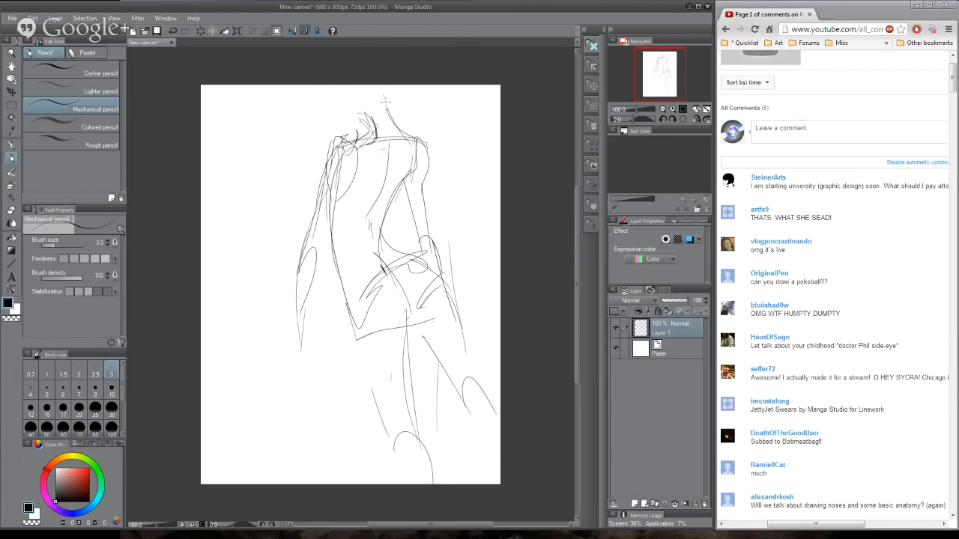
{"action": "left_click_drag", "start_coordinate": [388, 105], "coordinate": [376, 85]}
{"action": "mouse_move", "coordinate": [387, 109]}
{"action": "left_mouse_down"}
{"action": "mouse_move", "coordinate": [389, 85]}
{"action": "mouse_move", "coordinate": [349, 109]}
{"action": "mouse_move", "coordinate": [358, 144]}
{"action": "left_mouse_up"}
{"action": "left_click_drag", "start_coordinate": [365, 120], "coordinate": [351, 139]}
{"action": "left_click_drag", "start_coordinate": [368, 118], "coordinate": [352, 134]}
{"action": "left_click_drag", "start_coordinate": [327, 94], "coordinate": [347, 134]}
- Add curved contour lines across the torso and strengthen its centre line and its right neck, shoulder and side contours
{"action": "left_click_drag", "start_coordinate": [344, 247], "coordinate": [375, 235]}
{"action": "left_click_drag", "start_coordinate": [343, 268], "coordinate": [389, 238]}
{"action": "mouse_move", "coordinate": [388, 217]}
{"action": "left_mouse_down"}
{"action": "mouse_move", "coordinate": [380, 229]}
{"action": "mouse_move", "coordinate": [337, 226]}
{"action": "left_mouse_up"}
{"action": "left_click_drag", "start_coordinate": [341, 228], "coordinate": [395, 206]}
{"action": "left_click_drag", "start_coordinate": [414, 159], "coordinate": [381, 220]}
{"action": "left_click_drag", "start_coordinate": [417, 142], "coordinate": [413, 165]}
{"action": "left_click_drag", "start_coordinate": [416, 139], "coordinate": [412, 170]}
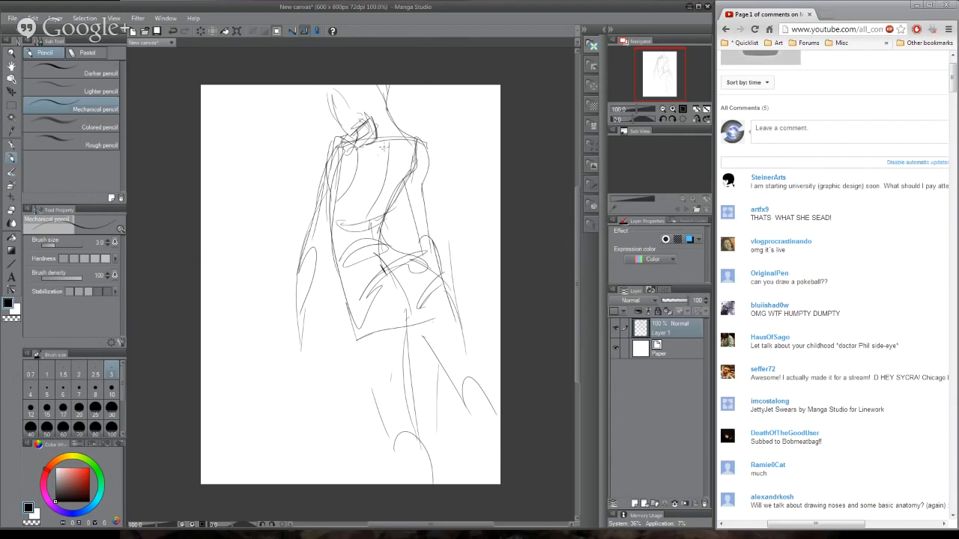
{"action": "left_click_drag", "start_coordinate": [386, 138], "coordinate": [387, 153]}
{"action": "left_click_drag", "start_coordinate": [386, 135], "coordinate": [388, 151]}
{"action": "left_click_drag", "start_coordinate": [388, 157], "coordinate": [378, 191]}
{"action": "mouse_move", "coordinate": [386, 103]}
{"action": "left_mouse_down"}
{"action": "mouse_move", "coordinate": [402, 132]}
{"action": "mouse_move", "coordinate": [426, 143]}
{"action": "mouse_move", "coordinate": [418, 196]}
{"action": "left_mouse_up"}
{"action": "left_click_drag", "start_coordinate": [417, 162], "coordinate": [382, 219]}
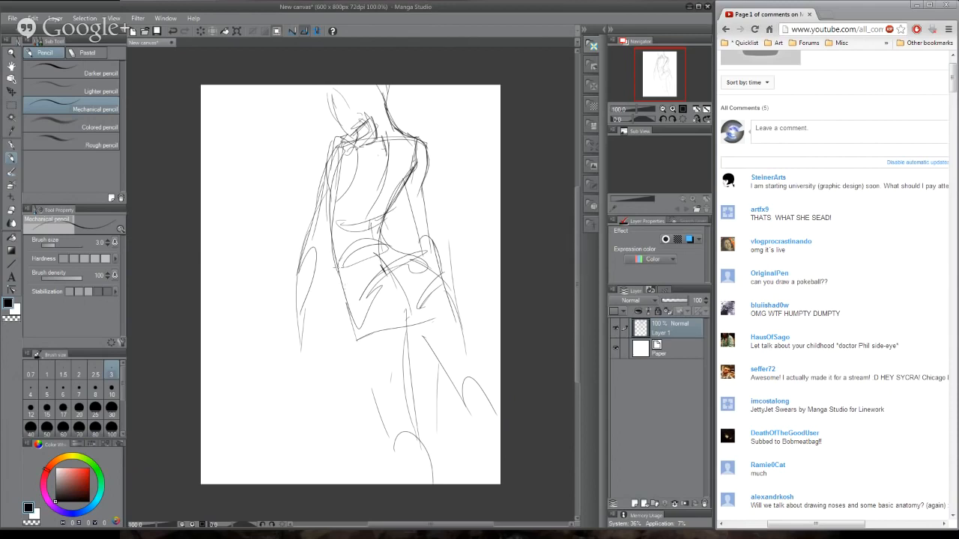
- Sketch the figure's left-hand leg with long strokes from the hip to a rounded knee, and clear the canvas
{"action": "mouse_move", "coordinate": [339, 268]}
{"action": "left_mouse_down"}
{"action": "mouse_move", "coordinate": [348, 317]}
{"action": "mouse_move", "coordinate": [330, 447]}
{"action": "left_mouse_up"}
{"action": "left_click_drag", "start_coordinate": [402, 324], "coordinate": [343, 432]}
{"action": "left_click_drag", "start_coordinate": [402, 326], "coordinate": [346, 448]}
{"action": "left_click_drag", "start_coordinate": [403, 328], "coordinate": [334, 470]}
{"action": "left_click_drag", "start_coordinate": [334, 452], "coordinate": [341, 343]}
{"action": "mouse_move", "coordinate": [341, 335]}
{"action": "left_mouse_down"}
{"action": "mouse_move", "coordinate": [310, 448]}
{"action": "mouse_move", "coordinate": [351, 339]}
{"action": "mouse_move", "coordinate": [310, 461]}
{"action": "mouse_move", "coordinate": [349, 463]}
{"action": "left_mouse_up"}
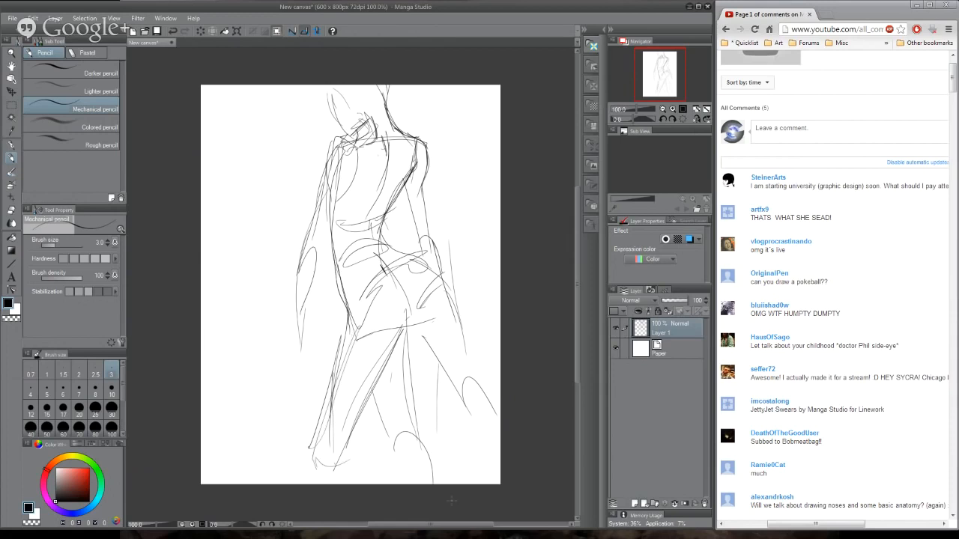
{"action": "key", "text": "Delete"}
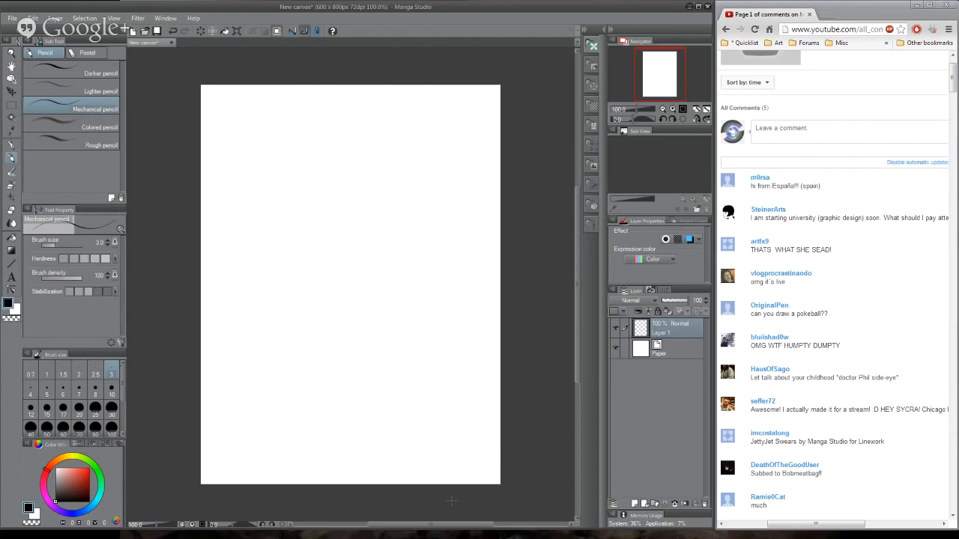
- Set the pencil's brush density to 32 and draw wavy and slanted trial strokes across the canvas
{"action": "left_click_drag", "start_coordinate": [65, 279], "coordinate": [49, 279]}
{"action": "mouse_move", "coordinate": [261, 208]}
{"action": "left_mouse_down"}
{"action": "mouse_move", "coordinate": [287, 162]}
{"action": "mouse_move", "coordinate": [290, 271]}
{"action": "mouse_move", "coordinate": [319, 348]}
{"action": "mouse_move", "coordinate": [420, 210]}
{"action": "mouse_move", "coordinate": [399, 324]}
{"action": "left_mouse_up"}
{"action": "left_click_drag", "start_coordinate": [383, 372], "coordinate": [464, 283]}
{"action": "left_click_drag", "start_coordinate": [406, 396], "coordinate": [494, 292]}
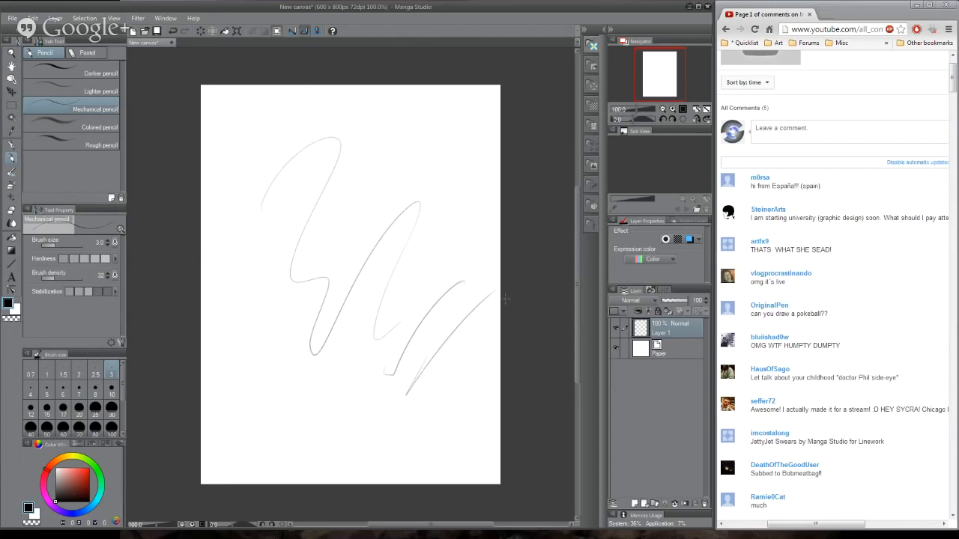
- Set the brush density to 13 and test it with a stroke on the cleared canvas
{"action": "key", "text": "Delete"}
{"action": "left_click_drag", "start_coordinate": [49, 278], "coordinate": [45, 278]}
{"action": "mouse_move", "coordinate": [313, 101]}
{"action": "left_mouse_down"}
{"action": "mouse_move", "coordinate": [302, 227]}
{"action": "mouse_move", "coordinate": [367, 214]}
{"action": "mouse_move", "coordinate": [456, 375]}
{"action": "left_mouse_up"}
{"action": "key", "text": "Delete"}
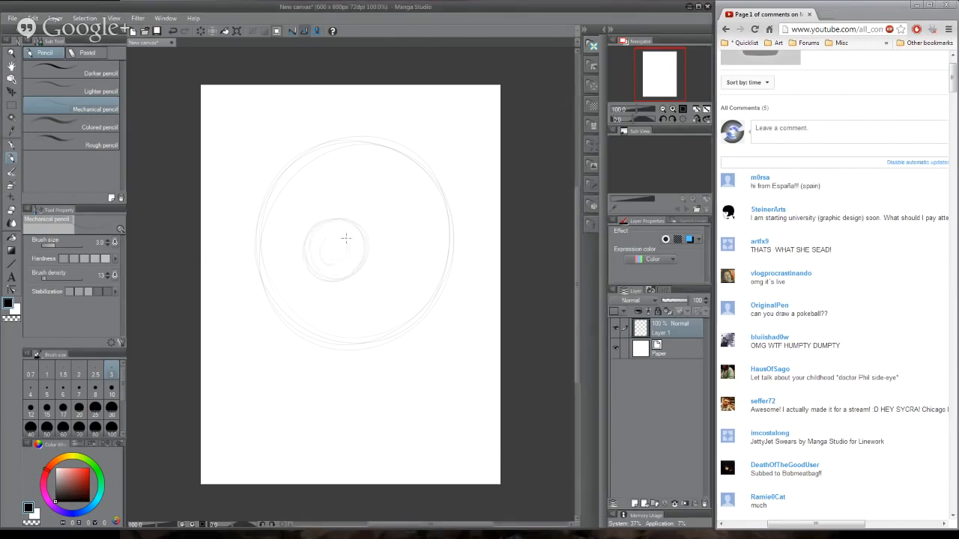
- Sketch the Poké Ball's centre button, horizontal band and short ticks around the rim, and clear the canvas
{"action": "mouse_move", "coordinate": [346, 239]}
{"action": "left_mouse_down"}
{"action": "mouse_move", "coordinate": [343, 263]}
{"action": "mouse_move", "coordinate": [319, 259]}
{"action": "mouse_move", "coordinate": [353, 236]}
{"action": "mouse_move", "coordinate": [346, 265]}
{"action": "mouse_move", "coordinate": [318, 269]}
{"action": "mouse_move", "coordinate": [346, 272]}
{"action": "left_mouse_up"}
{"action": "left_click_drag", "start_coordinate": [370, 258], "coordinate": [454, 248]}
{"action": "left_click_drag", "start_coordinate": [313, 263], "coordinate": [263, 273]}
{"action": "left_click_drag", "start_coordinate": [278, 240], "coordinate": [307, 237]}
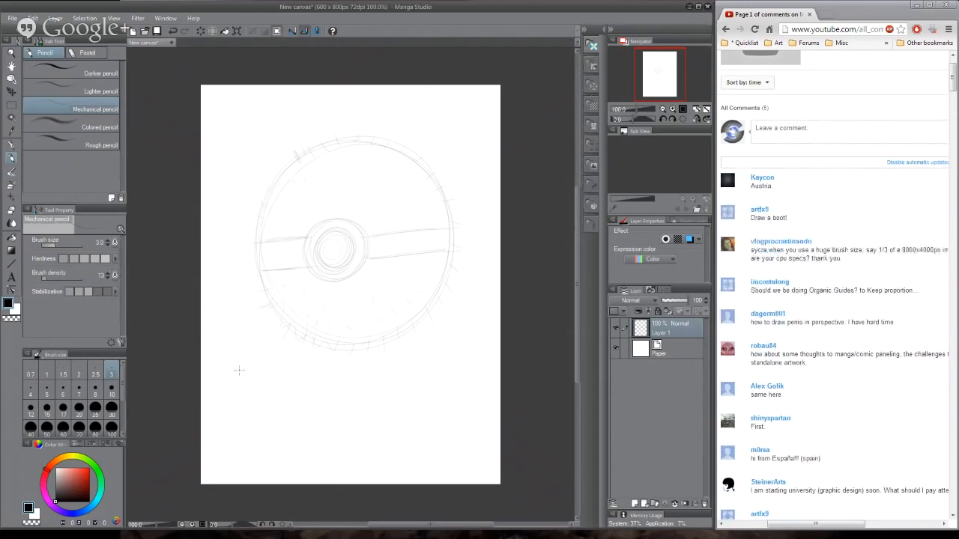
{"action": "mouse_move", "coordinate": [349, 134]}
{"action": "left_mouse_down"}
{"action": "mouse_move", "coordinate": [348, 142]}
{"action": "mouse_move", "coordinate": [377, 142]}
{"action": "left_mouse_up"}
{"action": "left_click_drag", "start_coordinate": [440, 190], "coordinate": [447, 192]}
{"action": "left_click_drag", "start_coordinate": [445, 211], "coordinate": [451, 213]}
{"action": "key", "text": "Delete"}
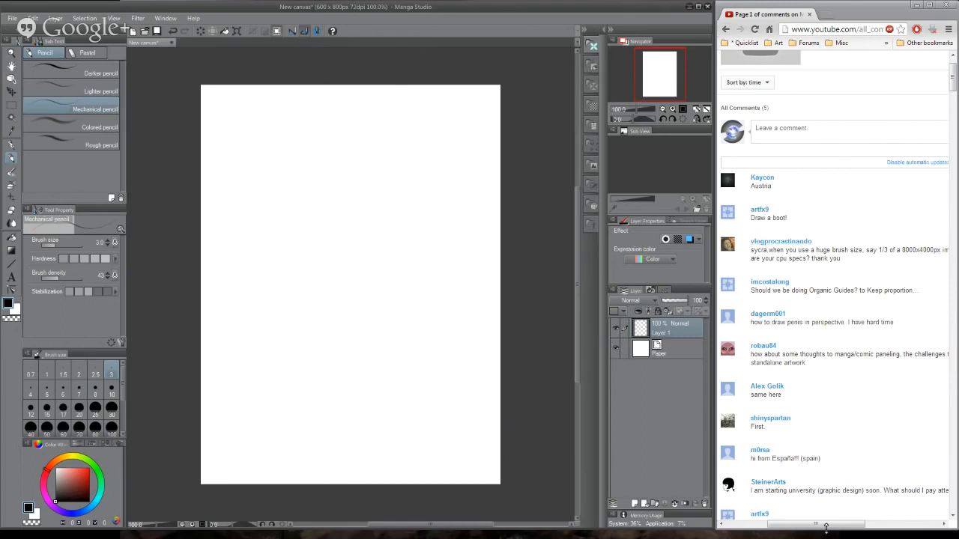
{"action": "mouse_move", "coordinate": [826, 530]}
{"action": "left_mouse_down"}
{"action": "mouse_move", "coordinate": [896, 526]}
{"action": "mouse_move", "coordinate": [828, 530]}
{"action": "left_mouse_up"}
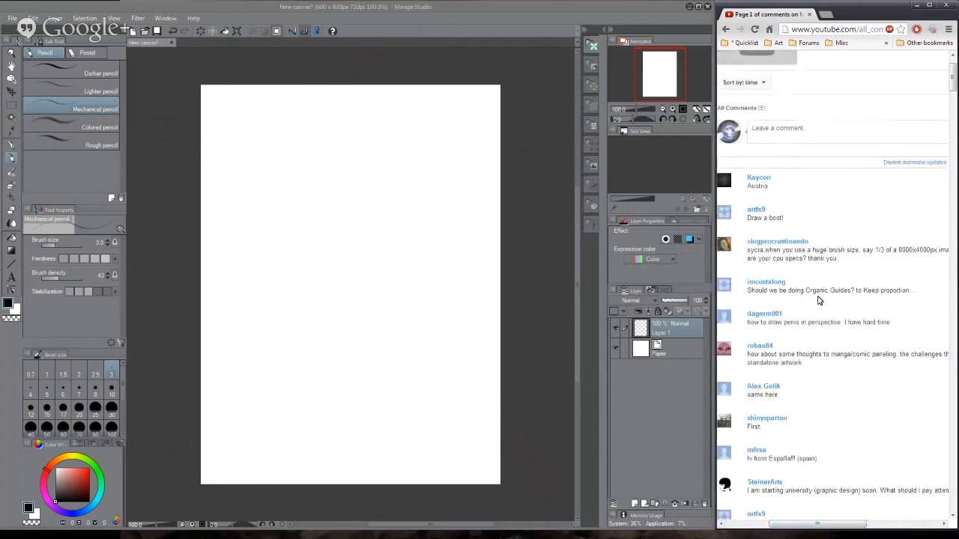
{"action": "mouse_move", "coordinate": [360, 172]}
{"action": "left_mouse_down"}
{"action": "mouse_move", "coordinate": [360, 224]}
{"action": "mouse_move", "coordinate": [490, 352]}
{"action": "left_mouse_up"}
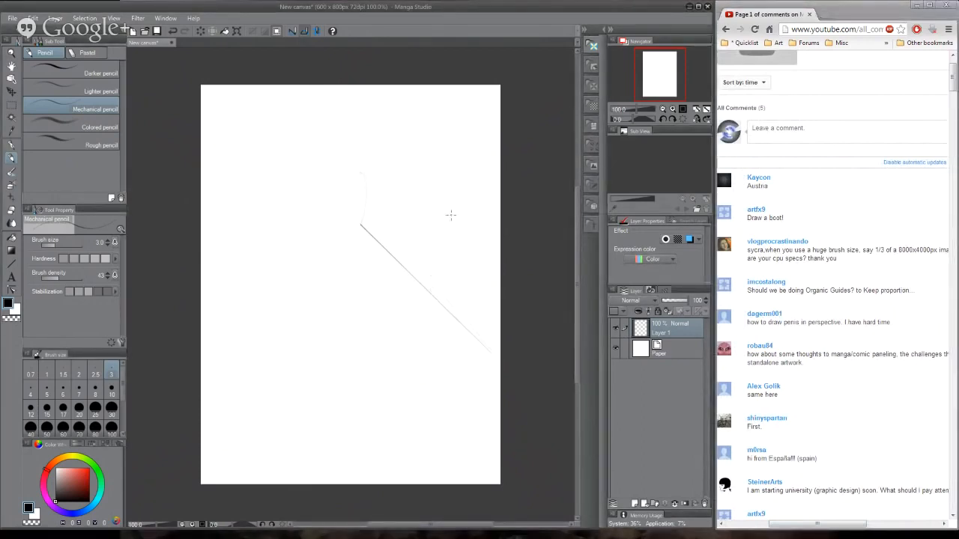
{"action": "key", "text": "Delete"}
- Sketch a torso tapering to the waist and flaring at the hips, with an arm hanging along its left side
{"action": "mouse_move", "coordinate": [300, 185]}
{"action": "left_mouse_down"}
{"action": "mouse_move", "coordinate": [326, 235]}
{"action": "mouse_move", "coordinate": [367, 147]}
{"action": "mouse_move", "coordinate": [400, 281]}
{"action": "mouse_move", "coordinate": [318, 265]}
{"action": "mouse_move", "coordinate": [290, 295]}
{"action": "mouse_move", "coordinate": [411, 280]}
{"action": "mouse_move", "coordinate": [393, 247]}
{"action": "left_mouse_up"}
{"action": "left_click_drag", "start_coordinate": [370, 151], "coordinate": [400, 270]}
{"action": "mouse_move", "coordinate": [400, 269]}
{"action": "left_mouse_down"}
{"action": "mouse_move", "coordinate": [374, 143]}
{"action": "mouse_move", "coordinate": [324, 135]}
{"action": "left_mouse_up"}
{"action": "mouse_move", "coordinate": [334, 145]}
{"action": "left_mouse_down"}
{"action": "mouse_move", "coordinate": [309, 144]}
{"action": "mouse_move", "coordinate": [289, 160]}
{"action": "mouse_move", "coordinate": [289, 294]}
{"action": "left_mouse_up"}
{"action": "left_click_drag", "start_coordinate": [303, 250], "coordinate": [292, 353]}
{"action": "left_click_drag", "start_coordinate": [315, 208], "coordinate": [301, 288]}
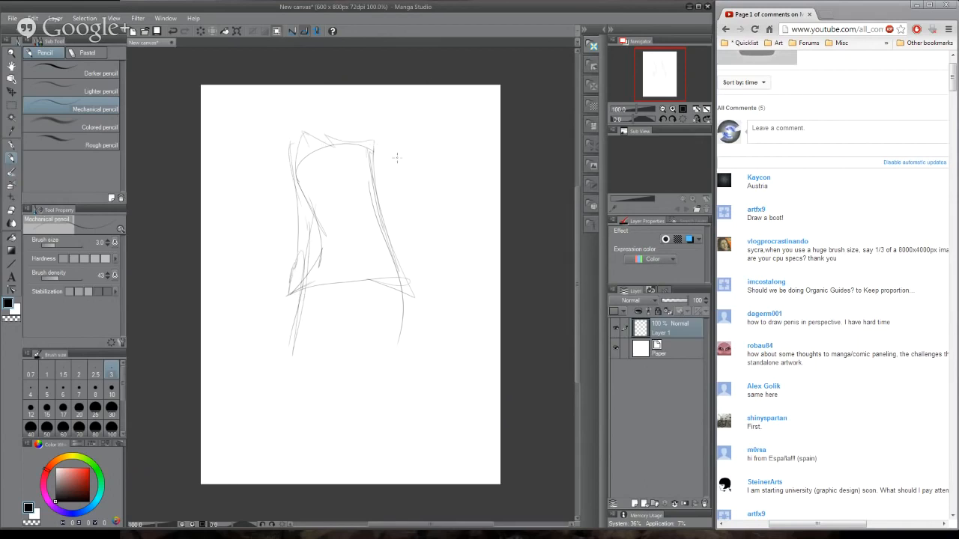
- Sketch the right-hand arm, the hip contours and long leg strokes below the torso
{"action": "left_click_drag", "start_coordinate": [375, 129], "coordinate": [395, 182]}
{"action": "left_click_drag", "start_coordinate": [388, 157], "coordinate": [401, 285]}
{"action": "left_click_drag", "start_coordinate": [315, 259], "coordinate": [365, 317]}
{"action": "mouse_move", "coordinate": [303, 290]}
{"action": "left_mouse_down"}
{"action": "mouse_move", "coordinate": [330, 309]}
{"action": "mouse_move", "coordinate": [321, 306]}
{"action": "left_mouse_up"}
{"action": "mouse_move", "coordinate": [276, 327]}
{"action": "left_mouse_down"}
{"action": "mouse_move", "coordinate": [343, 334]}
{"action": "mouse_move", "coordinate": [417, 317]}
{"action": "left_mouse_up"}
{"action": "mouse_move", "coordinate": [361, 325]}
{"action": "left_mouse_down"}
{"action": "mouse_move", "coordinate": [410, 287]}
{"action": "mouse_move", "coordinate": [396, 461]}
{"action": "left_mouse_up"}
{"action": "mouse_move", "coordinate": [349, 304]}
{"action": "left_mouse_down"}
{"action": "mouse_move", "coordinate": [368, 451]}
{"action": "mouse_move", "coordinate": [250, 481]}
{"action": "left_mouse_up"}
- Clear the canvas and loosely sketch a large angular head with ear, eye, nose, mouth and chin guides above sloping shoulders
{"action": "key", "text": "Delete"}
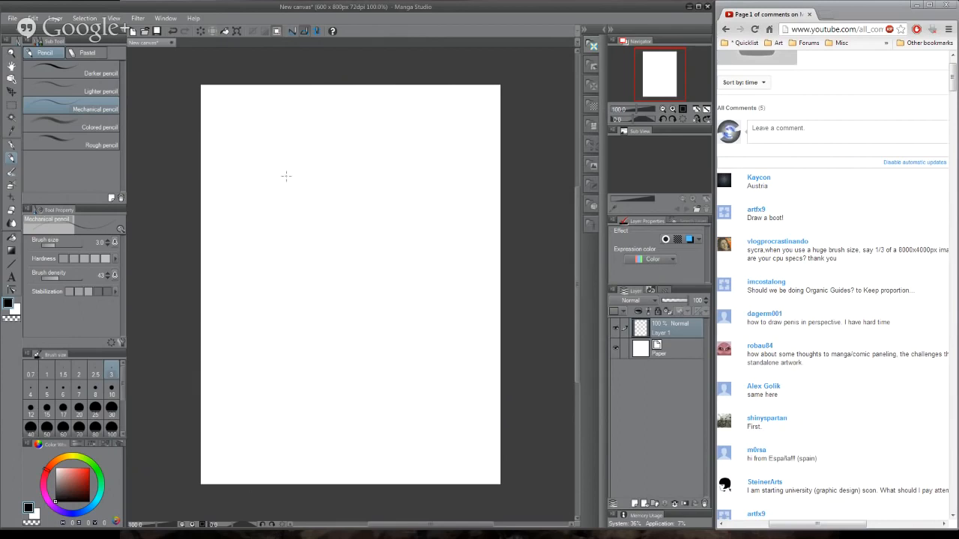
{"action": "mouse_move", "coordinate": [274, 174]}
{"action": "left_mouse_down"}
{"action": "mouse_move", "coordinate": [286, 215]}
{"action": "mouse_move", "coordinate": [284, 144]}
{"action": "mouse_move", "coordinate": [474, 357]}
{"action": "mouse_move", "coordinate": [458, 367]}
{"action": "mouse_move", "coordinate": [410, 331]}
{"action": "mouse_move", "coordinate": [254, 388]}
{"action": "mouse_move", "coordinate": [298, 226]}
{"action": "mouse_move", "coordinate": [258, 152]}
{"action": "mouse_move", "coordinate": [362, 128]}
{"action": "mouse_move", "coordinate": [437, 285]}
{"action": "mouse_move", "coordinate": [447, 389]}
{"action": "mouse_move", "coordinate": [252, 381]}
{"action": "mouse_move", "coordinate": [294, 240]}
{"action": "mouse_move", "coordinate": [258, 153]}
{"action": "mouse_move", "coordinate": [391, 129]}
{"action": "mouse_move", "coordinate": [466, 384]}
{"action": "left_mouse_up"}
{"action": "left_click_drag", "start_coordinate": [346, 370], "coordinate": [467, 386]}
{"action": "mouse_move", "coordinate": [392, 299]}
{"action": "left_mouse_down"}
{"action": "mouse_move", "coordinate": [392, 331]}
{"action": "mouse_move", "coordinate": [387, 273]}
{"action": "mouse_move", "coordinate": [371, 262]}
{"action": "mouse_move", "coordinate": [388, 250]}
{"action": "mouse_move", "coordinate": [374, 248]}
{"action": "mouse_move", "coordinate": [404, 252]}
{"action": "mouse_move", "coordinate": [389, 260]}
{"action": "mouse_move", "coordinate": [404, 357]}
{"action": "mouse_move", "coordinate": [352, 342]}
{"action": "mouse_move", "coordinate": [439, 352]}
{"action": "mouse_move", "coordinate": [439, 273]}
{"action": "mouse_move", "coordinate": [416, 180]}
{"action": "mouse_move", "coordinate": [431, 270]}
{"action": "mouse_move", "coordinate": [370, 207]}
{"action": "mouse_move", "coordinate": [366, 229]}
{"action": "mouse_move", "coordinate": [378, 217]}
{"action": "mouse_move", "coordinate": [373, 146]}
{"action": "mouse_move", "coordinate": [412, 186]}
{"action": "mouse_move", "coordinate": [312, 154]}
{"action": "mouse_move", "coordinate": [296, 194]}
{"action": "mouse_move", "coordinate": [323, 194]}
{"action": "left_mouse_up"}
{"action": "mouse_move", "coordinate": [394, 185]}
{"action": "left_mouse_down"}
{"action": "mouse_move", "coordinate": [382, 192]}
{"action": "mouse_move", "coordinate": [390, 178]}
{"action": "left_mouse_up"}
{"action": "mouse_move", "coordinate": [263, 216]}
{"action": "left_mouse_down"}
{"action": "mouse_move", "coordinate": [327, 241]}
{"action": "mouse_move", "coordinate": [303, 304]}
{"action": "mouse_move", "coordinate": [319, 349]}
{"action": "mouse_move", "coordinate": [414, 335]}
{"action": "mouse_move", "coordinate": [427, 309]}
{"action": "mouse_move", "coordinate": [417, 194]}
{"action": "mouse_move", "coordinate": [378, 118]}
{"action": "mouse_move", "coordinate": [307, 123]}
{"action": "left_mouse_up"}
{"action": "mouse_move", "coordinate": [397, 114]}
{"action": "left_mouse_down"}
{"action": "mouse_move", "coordinate": [320, 106]}
{"action": "mouse_move", "coordinate": [263, 145]}
{"action": "mouse_move", "coordinate": [249, 213]}
{"action": "mouse_move", "coordinate": [222, 197]}
{"action": "mouse_move", "coordinate": [275, 261]}
{"action": "mouse_move", "coordinate": [289, 304]}
{"action": "left_mouse_up"}
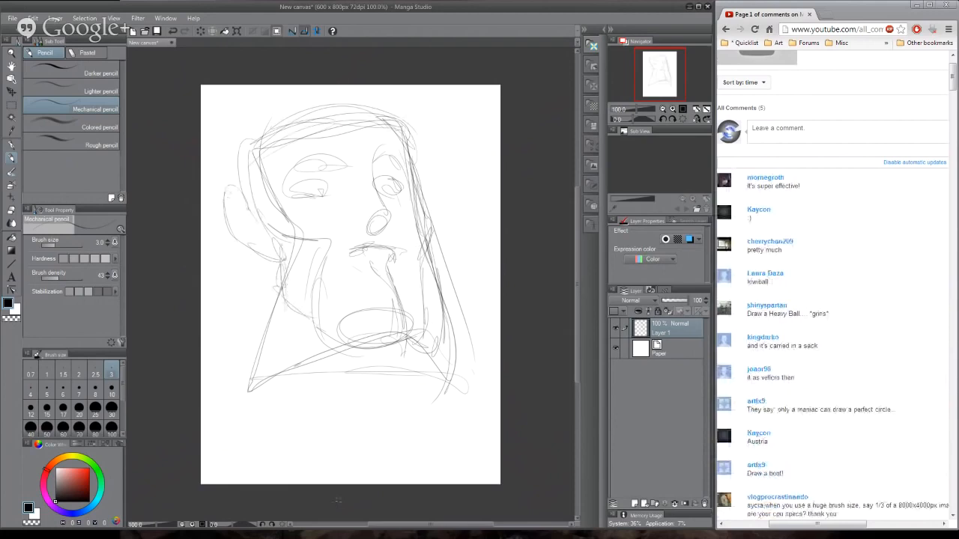
- Darken the left-hand eye's iris and define its upper eyelid
{"action": "mouse_move", "coordinate": [299, 188]}
{"action": "left_mouse_down"}
{"action": "mouse_move", "coordinate": [342, 168]}
{"action": "mouse_move", "coordinate": [327, 191]}
{"action": "mouse_move", "coordinate": [323, 175]}
{"action": "mouse_move", "coordinate": [327, 187]}
{"action": "mouse_move", "coordinate": [296, 187]}
{"action": "left_mouse_up"}
{"action": "mouse_move", "coordinate": [311, 177]}
{"action": "left_mouse_down"}
{"action": "mouse_move", "coordinate": [289, 195]}
{"action": "mouse_move", "coordinate": [315, 193]}
{"action": "left_mouse_up"}
{"action": "left_click_drag", "start_coordinate": [305, 185], "coordinate": [321, 196]}
{"action": "left_click_drag", "start_coordinate": [301, 176], "coordinate": [312, 190]}
{"action": "mouse_move", "coordinate": [297, 181]}
{"action": "left_mouse_down"}
{"action": "mouse_move", "coordinate": [315, 194]}
{"action": "mouse_move", "coordinate": [309, 180]}
{"action": "mouse_move", "coordinate": [339, 163]}
{"action": "left_mouse_up"}
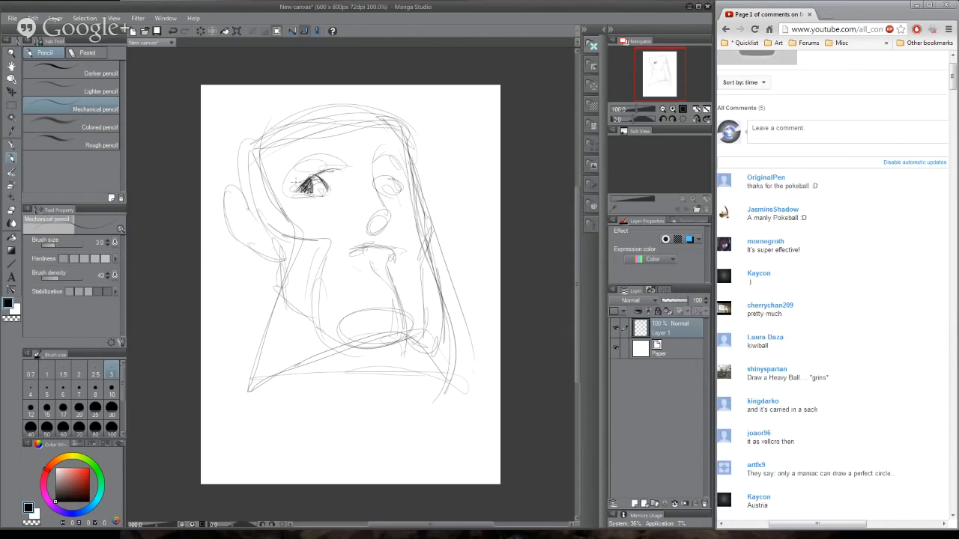
- Darken the right-hand eye and draw heavy angled eyebrows above both eyes
{"action": "mouse_move", "coordinate": [296, 186]}
{"action": "left_mouse_down"}
{"action": "mouse_move", "coordinate": [323, 163]}
{"action": "mouse_move", "coordinate": [344, 163]}
{"action": "mouse_move", "coordinate": [330, 185]}
{"action": "mouse_move", "coordinate": [394, 178]}
{"action": "mouse_move", "coordinate": [387, 172]}
{"action": "left_mouse_up"}
{"action": "mouse_move", "coordinate": [387, 172]}
{"action": "left_mouse_down"}
{"action": "mouse_move", "coordinate": [401, 185]}
{"action": "mouse_move", "coordinate": [379, 185]}
{"action": "left_mouse_up"}
{"action": "mouse_move", "coordinate": [387, 172]}
{"action": "left_mouse_down"}
{"action": "mouse_move", "coordinate": [391, 186]}
{"action": "mouse_move", "coordinate": [379, 187]}
{"action": "mouse_move", "coordinate": [398, 192]}
{"action": "mouse_move", "coordinate": [389, 161]}
{"action": "mouse_move", "coordinate": [378, 177]}
{"action": "mouse_move", "coordinate": [372, 161]}
{"action": "left_mouse_up"}
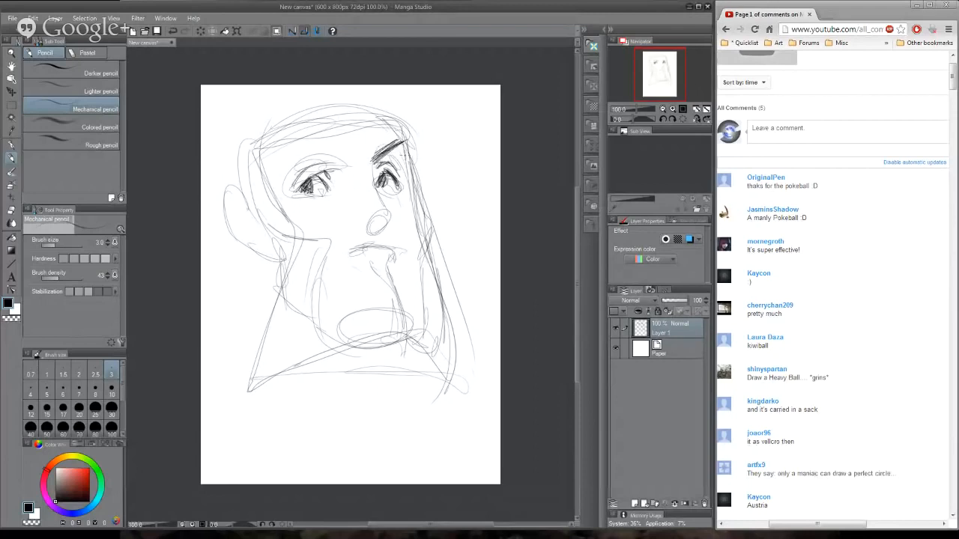
{"action": "mouse_move", "coordinate": [309, 151]}
{"action": "left_mouse_down"}
{"action": "mouse_move", "coordinate": [350, 159]}
{"action": "mouse_move", "coordinate": [304, 154]}
{"action": "mouse_move", "coordinate": [284, 164]}
{"action": "left_mouse_up"}
{"action": "mouse_move", "coordinate": [306, 145]}
{"action": "left_mouse_down"}
{"action": "mouse_move", "coordinate": [279, 171]}
{"action": "mouse_move", "coordinate": [277, 189]}
{"action": "mouse_move", "coordinate": [294, 192]}
{"action": "left_mouse_up"}
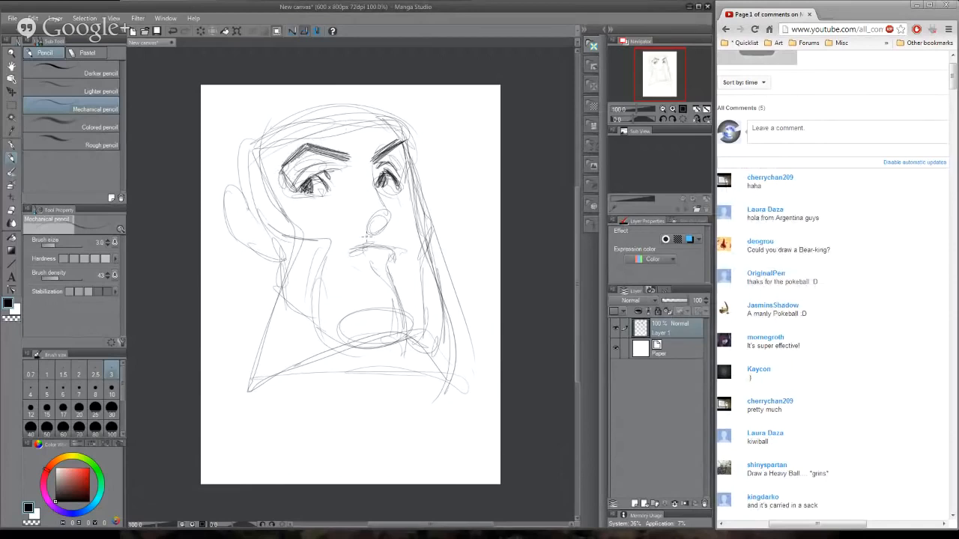
- Draw the nose bridge, nose tip and nostril, and define the lower eyelids
{"action": "left_click_drag", "start_coordinate": [352, 161], "coordinate": [357, 157]}
{"action": "mouse_move", "coordinate": [370, 155]}
{"action": "left_mouse_down"}
{"action": "mouse_move", "coordinate": [391, 217]}
{"action": "mouse_move", "coordinate": [380, 234]}
{"action": "mouse_move", "coordinate": [360, 223]}
{"action": "mouse_move", "coordinate": [361, 234]}
{"action": "mouse_move", "coordinate": [370, 227]}
{"action": "left_mouse_up"}
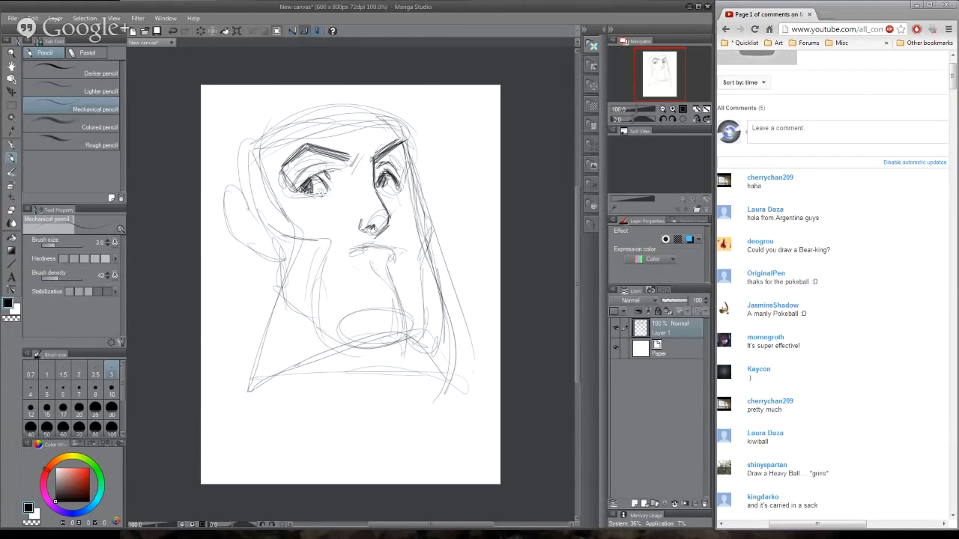
{"action": "left_click_drag", "start_coordinate": [320, 194], "coordinate": [328, 196]}
{"action": "left_click_drag", "start_coordinate": [398, 188], "coordinate": [383, 194]}
- Strengthen the right contour of the face from the forehead over the cheekbone to the chin
{"action": "left_click_drag", "start_coordinate": [404, 142], "coordinate": [409, 190]}
{"action": "mouse_move", "coordinate": [402, 141]}
{"action": "left_mouse_down"}
{"action": "mouse_move", "coordinate": [382, 118]}
{"action": "mouse_move", "coordinate": [400, 138]}
{"action": "left_mouse_up"}
{"action": "mouse_move", "coordinate": [409, 183]}
{"action": "left_mouse_down"}
{"action": "mouse_move", "coordinate": [422, 262]}
{"action": "mouse_move", "coordinate": [410, 307]}
{"action": "left_mouse_up"}
{"action": "left_click_drag", "start_coordinate": [422, 255], "coordinate": [405, 346]}
{"action": "mouse_move", "coordinate": [415, 280]}
{"action": "left_mouse_down"}
{"action": "mouse_move", "coordinate": [406, 342]}
{"action": "mouse_move", "coordinate": [388, 349]}
{"action": "left_mouse_up"}
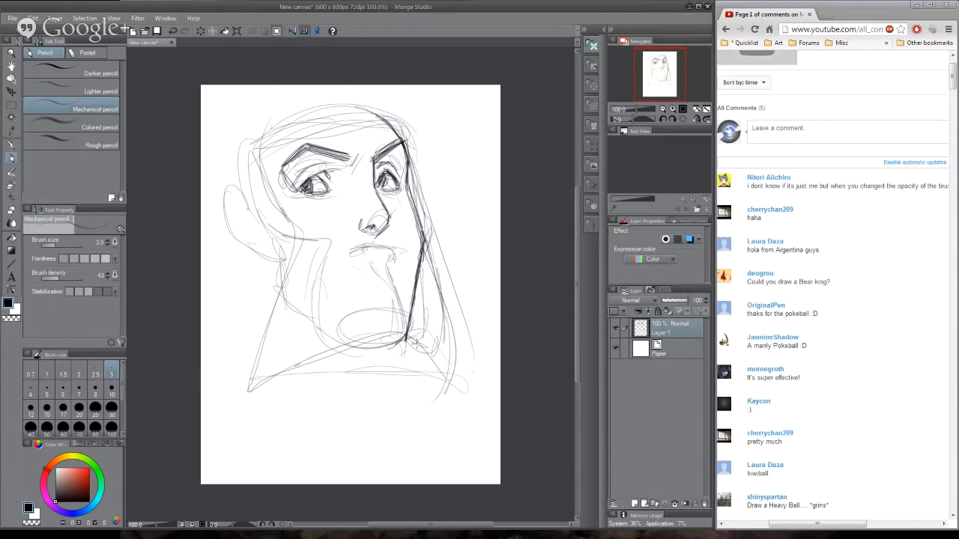
- Darken the mouth line, shade under the lower lip and strengthen the right side of the chin
{"action": "mouse_move", "coordinate": [348, 251]}
{"action": "left_mouse_down"}
{"action": "mouse_move", "coordinate": [401, 244]}
{"action": "mouse_move", "coordinate": [383, 256]}
{"action": "left_mouse_up"}
{"action": "mouse_move", "coordinate": [346, 250]}
{"action": "left_mouse_down"}
{"action": "mouse_move", "coordinate": [338, 261]}
{"action": "mouse_move", "coordinate": [333, 251]}
{"action": "mouse_move", "coordinate": [379, 261]}
{"action": "mouse_move", "coordinate": [394, 283]}
{"action": "mouse_move", "coordinate": [400, 342]}
{"action": "left_mouse_up"}
{"action": "left_click_drag", "start_coordinate": [403, 334], "coordinate": [378, 344]}
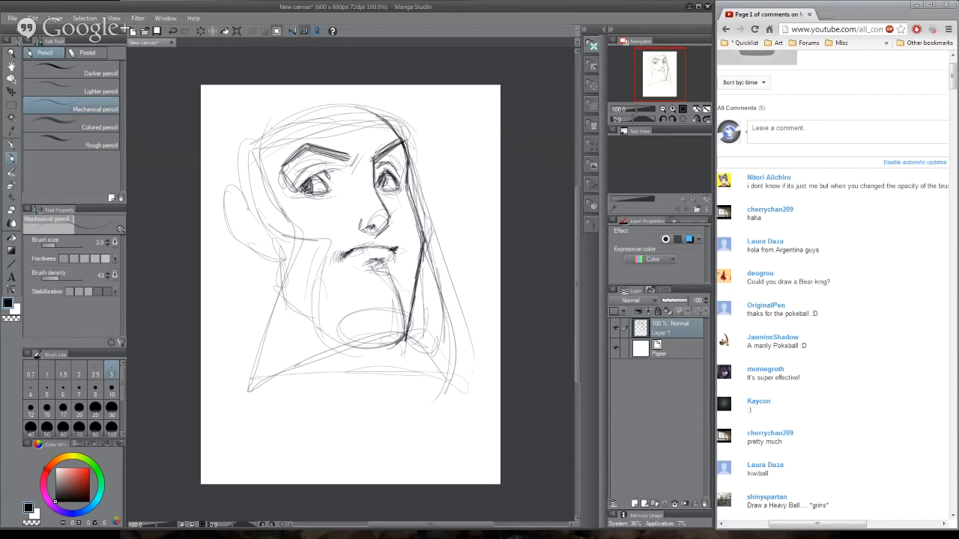
- Strengthen the left jawline from the ear to the chin, and hatch the cheek fold and the area between the eyebrows
{"action": "left_click_drag", "start_coordinate": [397, 223], "coordinate": [410, 255]}
{"action": "left_click_drag", "start_coordinate": [317, 273], "coordinate": [347, 234]}
{"action": "left_click_drag", "start_coordinate": [277, 280], "coordinate": [347, 348]}
{"action": "left_click_drag", "start_coordinate": [349, 349], "coordinate": [377, 345]}
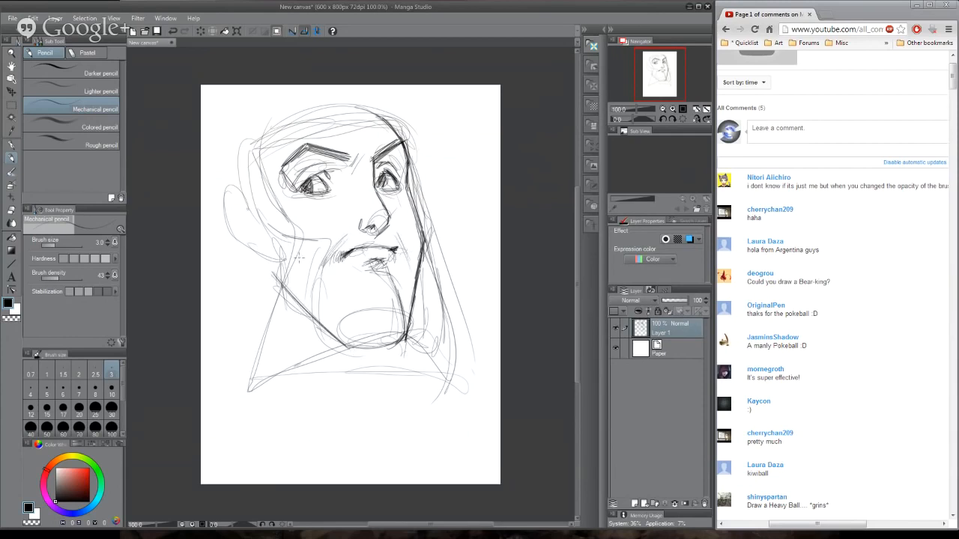
{"action": "left_click_drag", "start_coordinate": [270, 230], "coordinate": [276, 280]}
{"action": "mouse_move", "coordinate": [334, 166]}
{"action": "left_mouse_down"}
{"action": "mouse_move", "coordinate": [347, 182]}
{"action": "mouse_move", "coordinate": [360, 175]}
{"action": "left_mouse_up"}
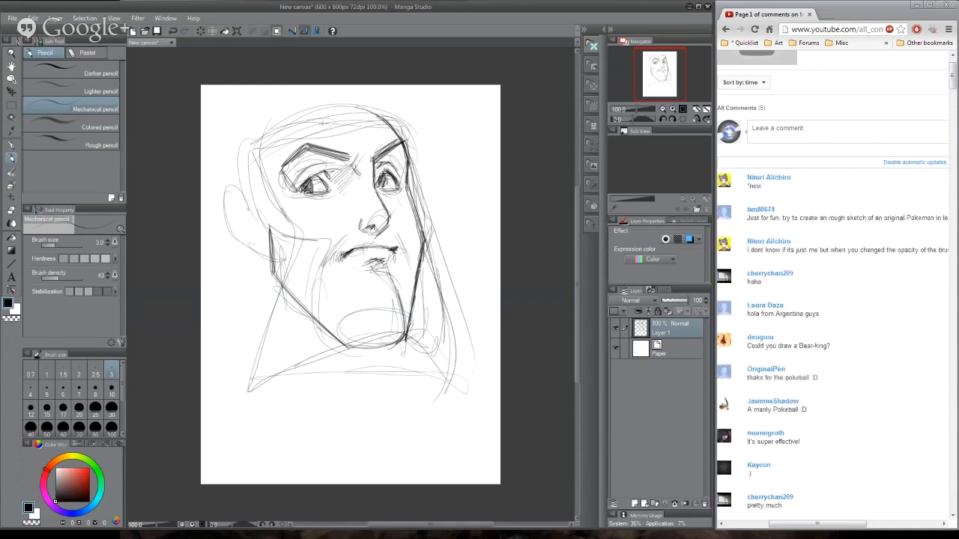
- Sketch long hair strokes from the top of the forehead down the left side of the face past the ear
{"action": "mouse_move", "coordinate": [310, 110]}
{"action": "left_mouse_down"}
{"action": "mouse_move", "coordinate": [279, 215]}
{"action": "mouse_move", "coordinate": [288, 223]}
{"action": "mouse_move", "coordinate": [285, 262]}
{"action": "left_mouse_up"}
{"action": "left_click_drag", "start_coordinate": [256, 144], "coordinate": [274, 239]}
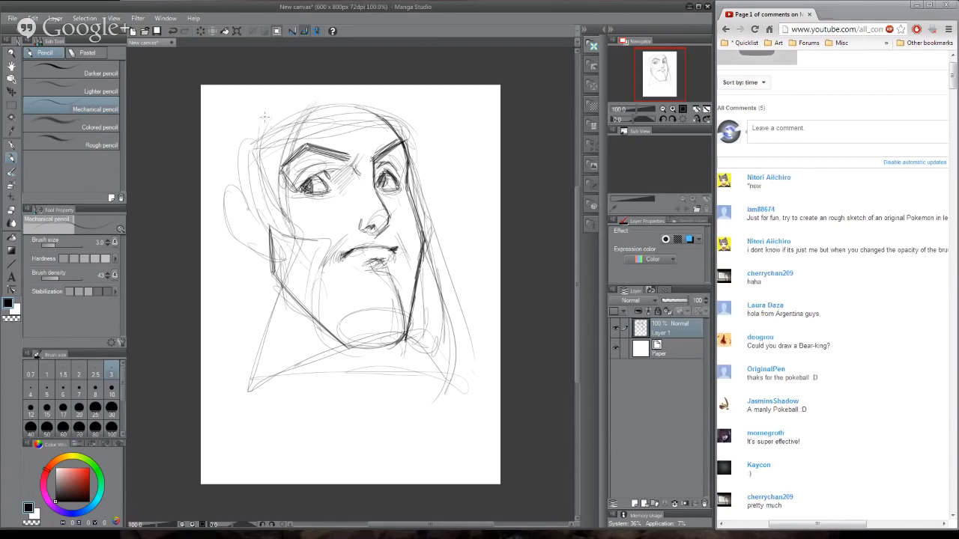
{"action": "left_click_drag", "start_coordinate": [262, 125], "coordinate": [313, 274]}
{"action": "left_click_drag", "start_coordinate": [255, 135], "coordinate": [320, 278]}
{"action": "left_click_drag", "start_coordinate": [253, 153], "coordinate": [310, 270]}
{"action": "left_click_drag", "start_coordinate": [284, 165], "coordinate": [311, 260]}
{"action": "mouse_move", "coordinate": [289, 143]}
{"action": "left_mouse_down"}
{"action": "mouse_move", "coordinate": [298, 236]}
{"action": "mouse_move", "coordinate": [276, 223]}
{"action": "left_mouse_up"}
{"action": "left_click_drag", "start_coordinate": [268, 103], "coordinate": [259, 235]}
{"action": "left_click_drag", "start_coordinate": [240, 135], "coordinate": [306, 278]}
{"action": "left_click_drag", "start_coordinate": [248, 185], "coordinate": [302, 277]}
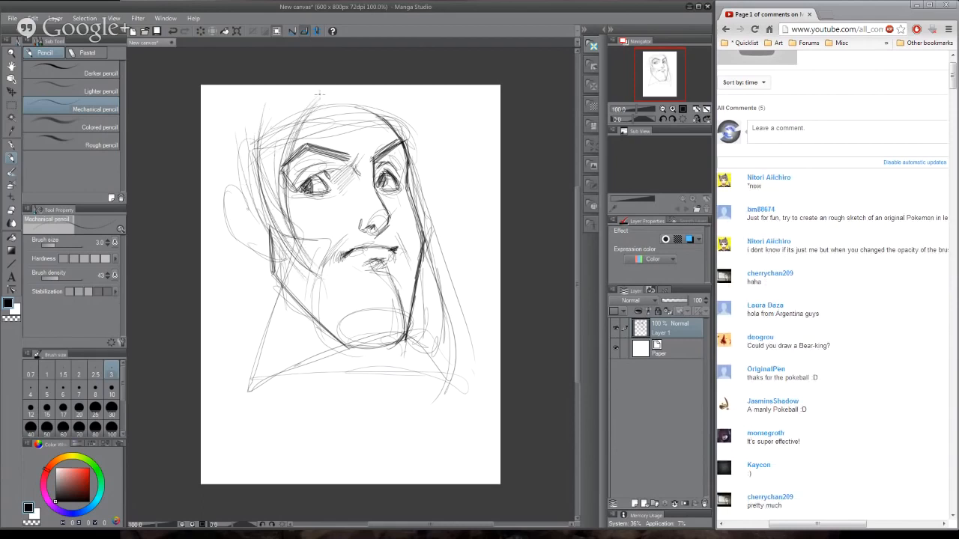
- Sketch long sweeping hair curves from the crown down the right side of the head, and add a short chin mark
{"action": "left_click_drag", "start_coordinate": [319, 95], "coordinate": [367, 147]}
{"action": "mouse_move", "coordinate": [308, 116]}
{"action": "left_mouse_down"}
{"action": "mouse_move", "coordinate": [336, 104]}
{"action": "mouse_move", "coordinate": [444, 173]}
{"action": "left_mouse_up"}
{"action": "left_click_drag", "start_coordinate": [356, 111], "coordinate": [474, 222]}
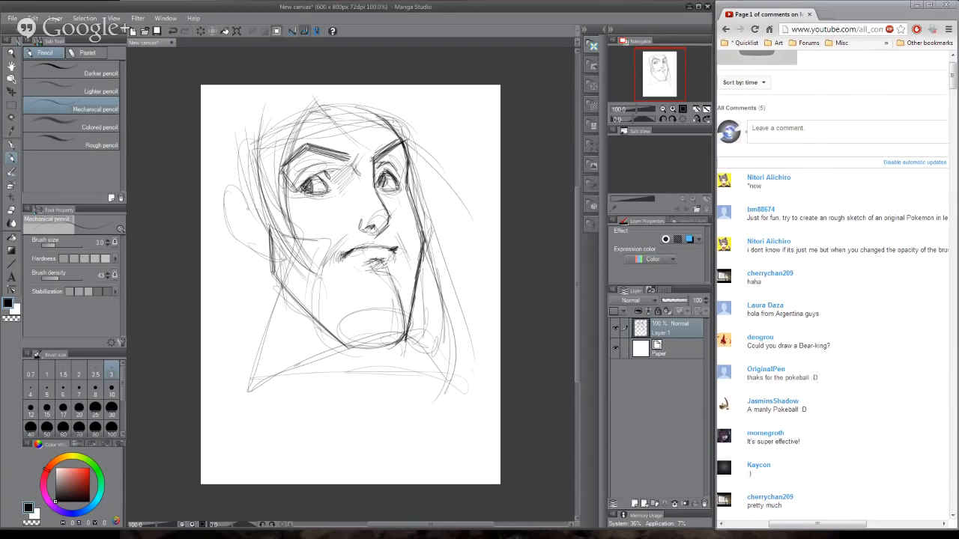
{"action": "left_click_drag", "start_coordinate": [395, 120], "coordinate": [479, 276]}
{"action": "mouse_move", "coordinate": [413, 101]}
{"action": "left_mouse_down"}
{"action": "mouse_move", "coordinate": [484, 310]}
{"action": "mouse_move", "coordinate": [492, 287]}
{"action": "mouse_move", "coordinate": [493, 339]}
{"action": "left_mouse_up"}
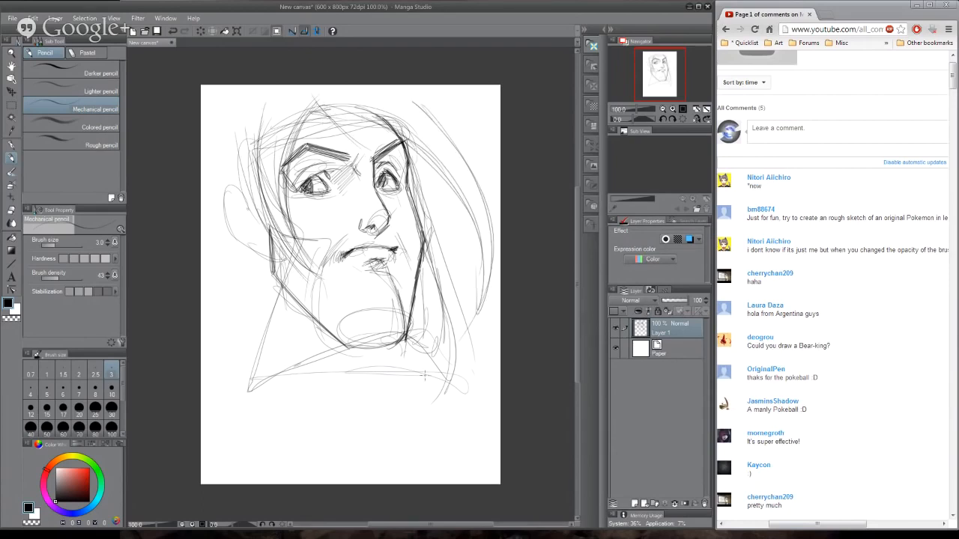
{"action": "left_click_drag", "start_coordinate": [385, 314], "coordinate": [379, 325]}
{"action": "left_click_drag", "start_coordinate": [417, 96], "coordinate": [485, 248]}
{"action": "left_click_drag", "start_coordinate": [441, 189], "coordinate": [465, 326]}
{"action": "mouse_move", "coordinate": [418, 170]}
{"action": "left_mouse_down"}
{"action": "mouse_move", "coordinate": [455, 320]}
{"action": "mouse_move", "coordinate": [443, 321]}
{"action": "left_mouse_up"}
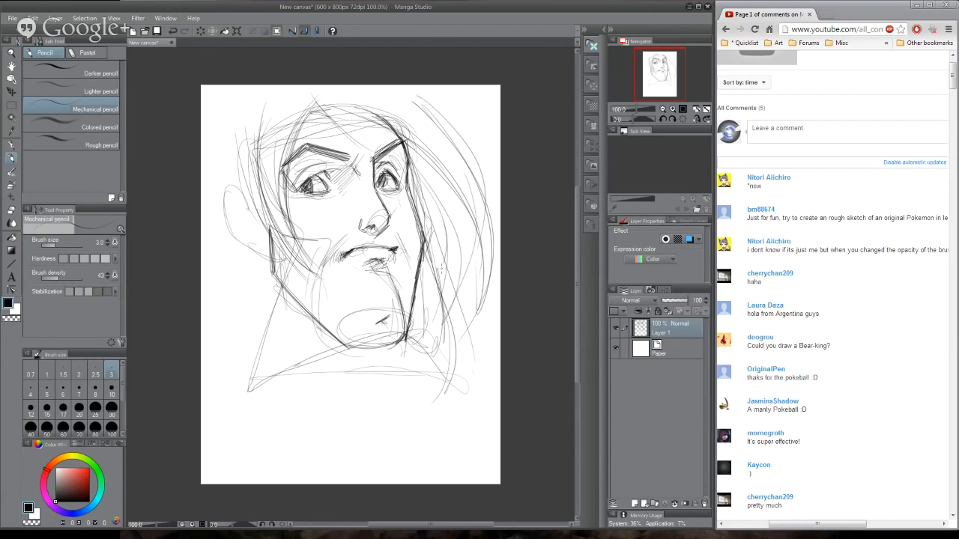
{"action": "left_click_drag", "start_coordinate": [420, 265], "coordinate": [442, 310]}
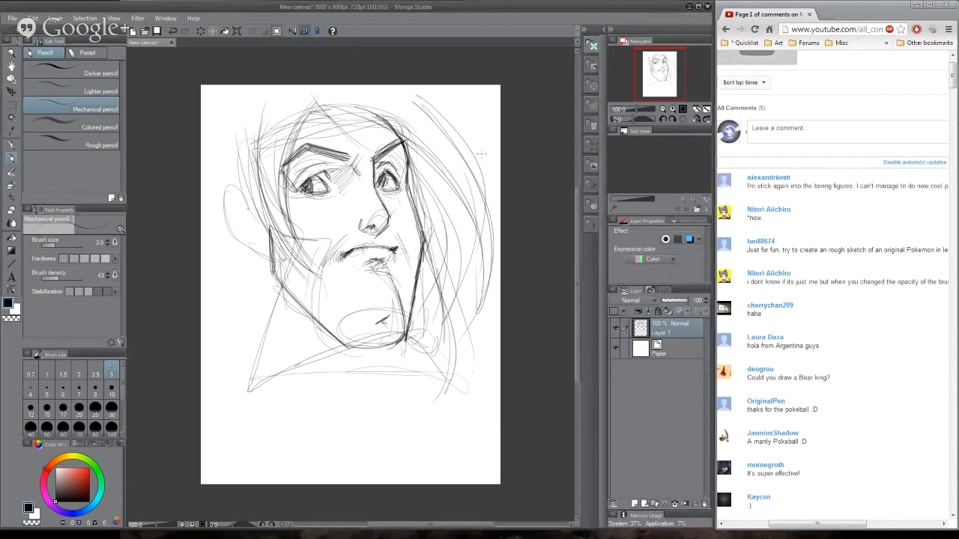
- Clear the canvas and lightly sketch a boxy head with a slanted block of torso and shoulder lines beneath it
{"action": "key", "text": "Delete"}
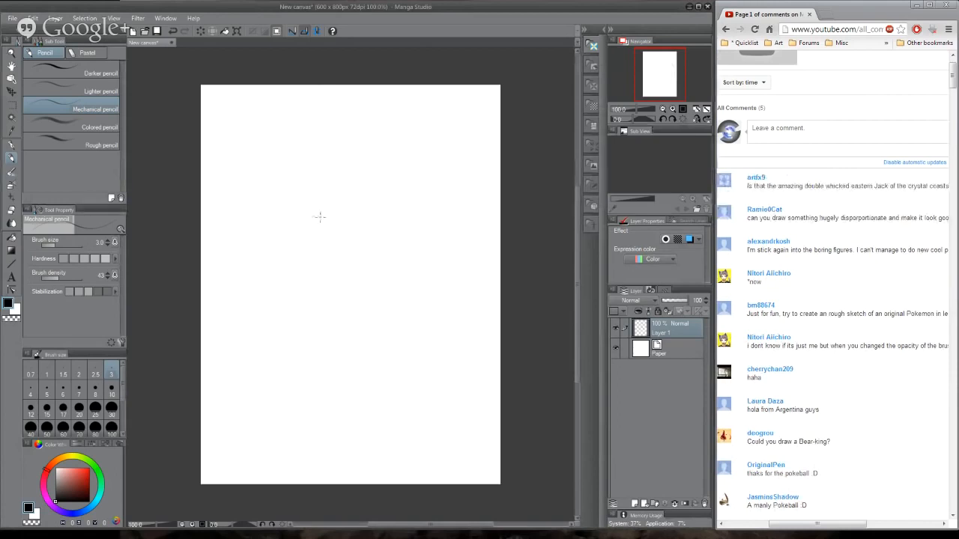
{"action": "mouse_move", "coordinate": [290, 178]}
{"action": "left_mouse_down"}
{"action": "mouse_move", "coordinate": [304, 217]}
{"action": "mouse_move", "coordinate": [359, 157]}
{"action": "left_mouse_up"}
{"action": "mouse_move", "coordinate": [331, 167]}
{"action": "left_mouse_down"}
{"action": "mouse_move", "coordinate": [355, 158]}
{"action": "mouse_move", "coordinate": [390, 253]}
{"action": "left_mouse_up"}
{"action": "mouse_move", "coordinate": [298, 177]}
{"action": "left_mouse_down"}
{"action": "mouse_move", "coordinate": [311, 249]}
{"action": "mouse_move", "coordinate": [390, 247]}
{"action": "left_mouse_up"}
{"action": "mouse_move", "coordinate": [360, 163]}
{"action": "left_mouse_down"}
{"action": "mouse_move", "coordinate": [359, 250]}
{"action": "mouse_move", "coordinate": [327, 264]}
{"action": "mouse_move", "coordinate": [360, 329]}
{"action": "left_mouse_up"}
{"action": "mouse_move", "coordinate": [359, 324]}
{"action": "left_mouse_down"}
{"action": "mouse_move", "coordinate": [389, 249]}
{"action": "mouse_move", "coordinate": [397, 374]}
{"action": "left_mouse_up"}
{"action": "mouse_move", "coordinate": [322, 347]}
{"action": "left_mouse_down"}
{"action": "mouse_move", "coordinate": [367, 338]}
{"action": "mouse_move", "coordinate": [309, 322]}
{"action": "left_mouse_up"}
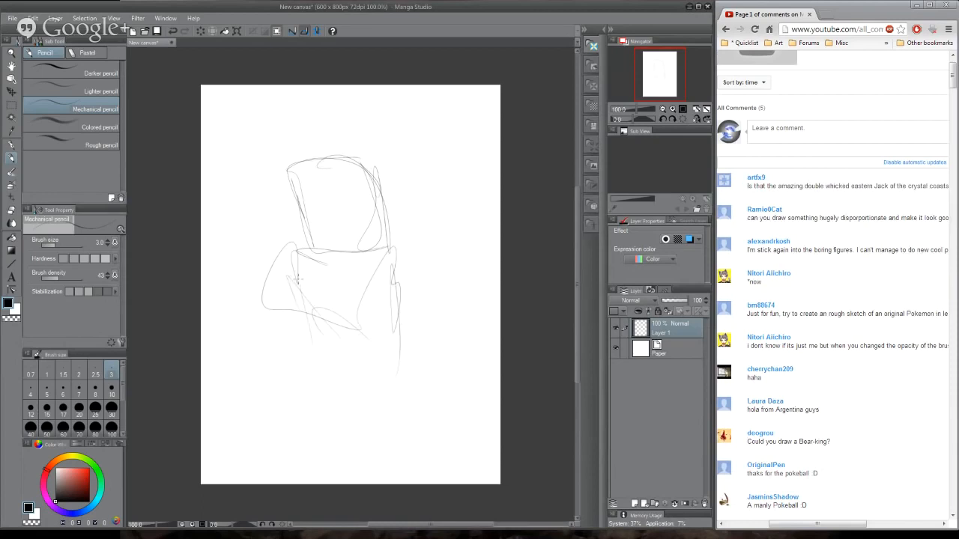
- Sketch rough lower-body and limb strokes under the boxy torso
{"action": "mouse_move", "coordinate": [313, 255]}
{"action": "left_mouse_down"}
{"action": "mouse_move", "coordinate": [322, 348]}
{"action": "mouse_move", "coordinate": [292, 363]}
{"action": "left_mouse_up"}
{"action": "mouse_move", "coordinate": [263, 307]}
{"action": "left_mouse_down"}
{"action": "mouse_move", "coordinate": [263, 344]}
{"action": "mouse_move", "coordinate": [341, 362]}
{"action": "left_mouse_up"}
{"action": "mouse_move", "coordinate": [330, 315]}
{"action": "left_mouse_down"}
{"action": "mouse_move", "coordinate": [352, 382]}
{"action": "mouse_move", "coordinate": [326, 374]}
{"action": "left_mouse_up"}
{"action": "mouse_move", "coordinate": [312, 371]}
{"action": "left_mouse_down"}
{"action": "mouse_move", "coordinate": [367, 382]}
{"action": "mouse_move", "coordinate": [296, 408]}
{"action": "left_mouse_up"}
{"action": "mouse_move", "coordinate": [296, 408]}
{"action": "left_mouse_down"}
{"action": "mouse_move", "coordinate": [358, 405]}
{"action": "mouse_move", "coordinate": [334, 378]}
{"action": "left_mouse_up"}
{"action": "left_click_drag", "start_coordinate": [340, 358], "coordinate": [275, 357]}
- Clear the canvas, set the brush density to 32, and sketch a creature's curved head top with a pointed left ear
{"action": "key", "text": "Delete"}
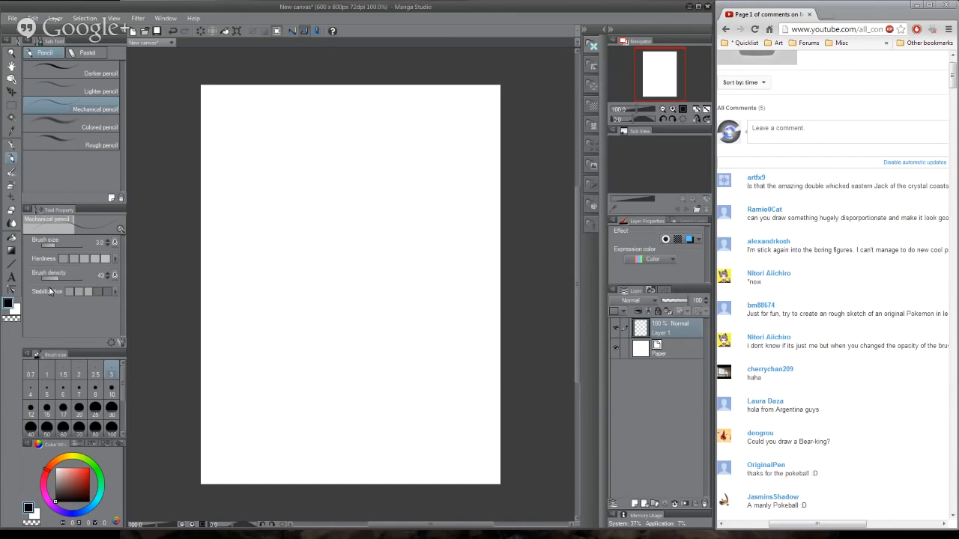
{"action": "left_click_drag", "start_coordinate": [55, 277], "coordinate": [53, 277]}
{"action": "left_click_drag", "start_coordinate": [292, 241], "coordinate": [364, 160]}
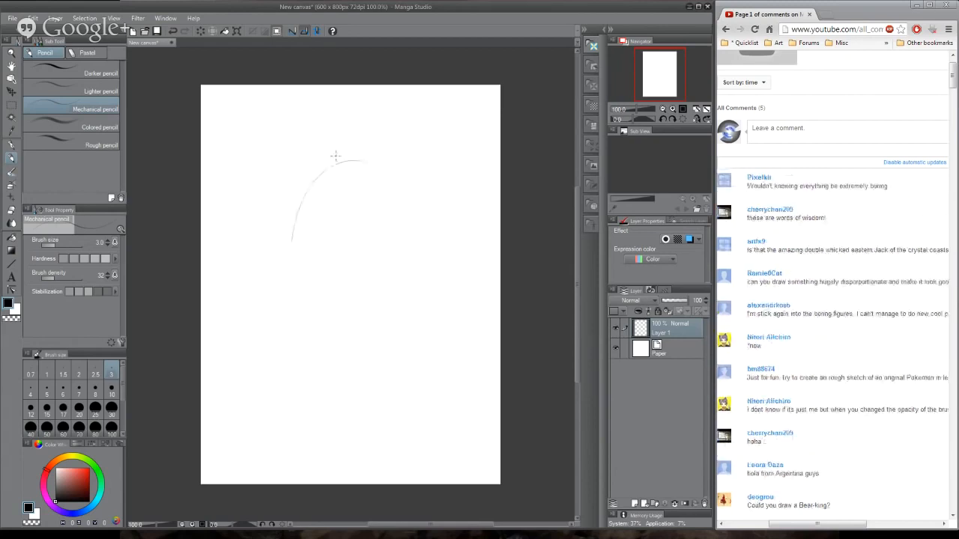
{"action": "left_click_drag", "start_coordinate": [293, 225], "coordinate": [274, 120]}
{"action": "mouse_move", "coordinate": [274, 112]}
{"action": "left_mouse_down"}
{"action": "mouse_move", "coordinate": [335, 165]}
{"action": "mouse_move", "coordinate": [296, 243]}
{"action": "left_mouse_up"}
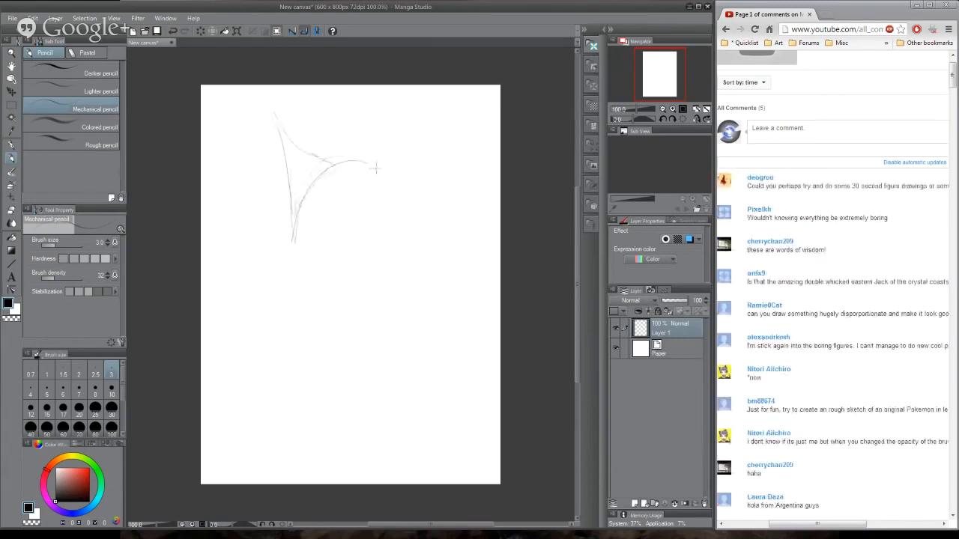
- Add the pointed right ear, the cheek and jaw, both eye outlines and a small oval nose to the creature's head
{"action": "left_click_drag", "start_coordinate": [375, 169], "coordinate": [401, 211]}
{"action": "left_click_drag", "start_coordinate": [433, 94], "coordinate": [416, 240]}
{"action": "left_click_drag", "start_coordinate": [343, 159], "coordinate": [377, 164]}
{"action": "left_click_drag", "start_coordinate": [384, 180], "coordinate": [421, 250]}
{"action": "mouse_move", "coordinate": [417, 202]}
{"action": "left_mouse_down"}
{"action": "mouse_move", "coordinate": [394, 280]}
{"action": "mouse_move", "coordinate": [349, 290]}
{"action": "left_mouse_up"}
{"action": "left_click_drag", "start_coordinate": [403, 275], "coordinate": [334, 283]}
{"action": "mouse_move", "coordinate": [292, 246]}
{"action": "left_mouse_down"}
{"action": "mouse_move", "coordinate": [319, 290]}
{"action": "mouse_move", "coordinate": [309, 271]}
{"action": "mouse_move", "coordinate": [328, 267]}
{"action": "mouse_move", "coordinate": [391, 210]}
{"action": "mouse_move", "coordinate": [359, 259]}
{"action": "mouse_move", "coordinate": [346, 255]}
{"action": "left_mouse_up"}
{"action": "mouse_move", "coordinate": [297, 210]}
{"action": "left_mouse_down"}
{"action": "mouse_move", "coordinate": [300, 253]}
{"action": "mouse_move", "coordinate": [297, 207]}
{"action": "mouse_move", "coordinate": [315, 185]}
{"action": "left_mouse_up"}
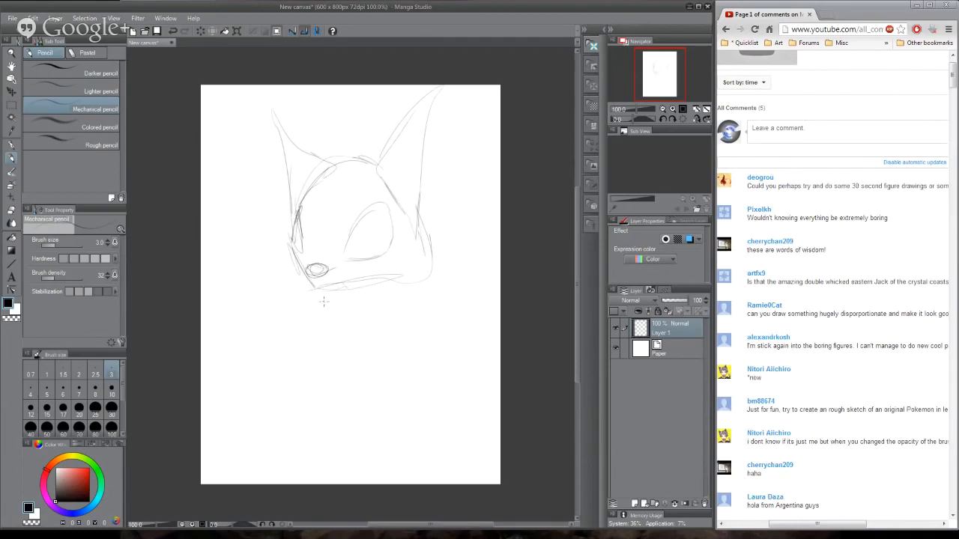
- Sketch the creature's mouth line up to the right cheek and two long front teeth below the snout
{"action": "mouse_move", "coordinate": [318, 289]}
{"action": "left_mouse_down"}
{"action": "mouse_move", "coordinate": [331, 322]}
{"action": "mouse_move", "coordinate": [341, 321]}
{"action": "mouse_move", "coordinate": [309, 289]}
{"action": "mouse_move", "coordinate": [287, 244]}
{"action": "mouse_move", "coordinate": [361, 150]}
{"action": "mouse_move", "coordinate": [408, 267]}
{"action": "mouse_move", "coordinate": [428, 248]}
{"action": "left_mouse_up"}
{"action": "left_click_drag", "start_coordinate": [425, 227], "coordinate": [424, 292]}
{"action": "left_click_drag", "start_coordinate": [434, 243], "coordinate": [421, 294]}
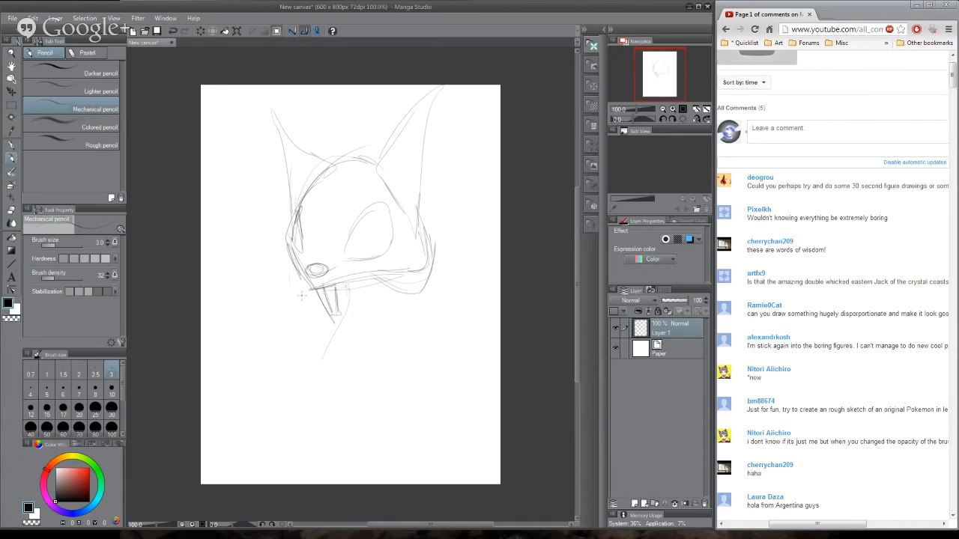
- Sketch the creature's rounded back and belly below the head, with a bent leg curve at the lower left
{"action": "left_click_drag", "start_coordinate": [426, 219], "coordinate": [466, 285]}
{"action": "mouse_move", "coordinate": [356, 297]}
{"action": "left_mouse_down"}
{"action": "mouse_move", "coordinate": [379, 343]}
{"action": "mouse_move", "coordinate": [433, 383]}
{"action": "left_mouse_up"}
{"action": "left_click_drag", "start_coordinate": [427, 232], "coordinate": [449, 381]}
{"action": "left_click_drag", "start_coordinate": [381, 364], "coordinate": [316, 374]}
{"action": "left_click_drag", "start_coordinate": [326, 364], "coordinate": [377, 415]}
{"action": "left_click_drag", "start_coordinate": [345, 387], "coordinate": [376, 413]}
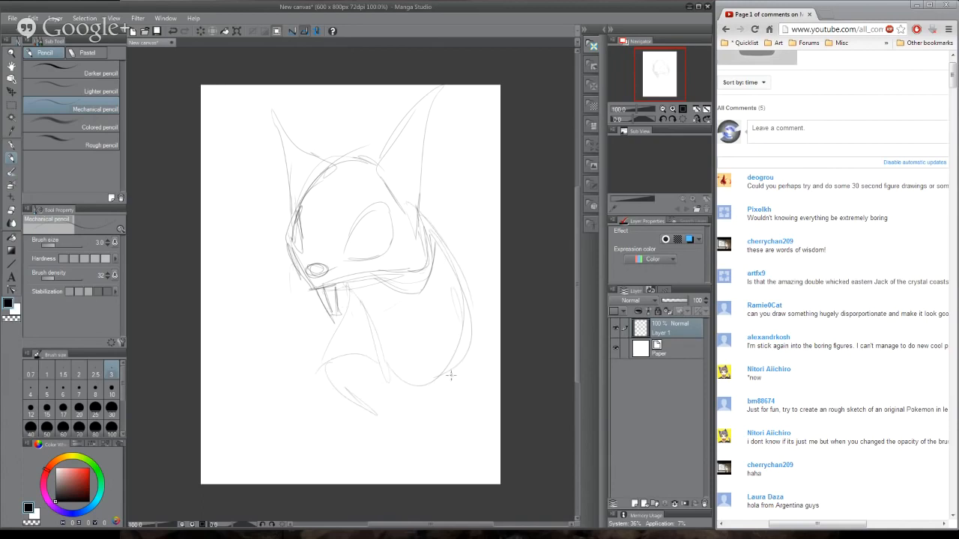
- Sketch the right hind leg with its toes and a long splayed foot at the lower left
{"action": "left_click_drag", "start_coordinate": [451, 373], "coordinate": [462, 403]}
{"action": "left_click_drag", "start_coordinate": [456, 362], "coordinate": [479, 420]}
{"action": "mouse_move", "coordinate": [468, 423]}
{"action": "left_mouse_down"}
{"action": "mouse_move", "coordinate": [497, 440]}
{"action": "mouse_move", "coordinate": [479, 452]}
{"action": "left_mouse_up"}
{"action": "mouse_move", "coordinate": [334, 428]}
{"action": "left_mouse_down"}
{"action": "mouse_move", "coordinate": [360, 416]}
{"action": "mouse_move", "coordinate": [317, 421]}
{"action": "left_mouse_up"}
{"action": "mouse_move", "coordinate": [364, 406]}
{"action": "left_mouse_down"}
{"action": "mouse_move", "coordinate": [309, 433]}
{"action": "mouse_move", "coordinate": [291, 412]}
{"action": "left_mouse_up"}
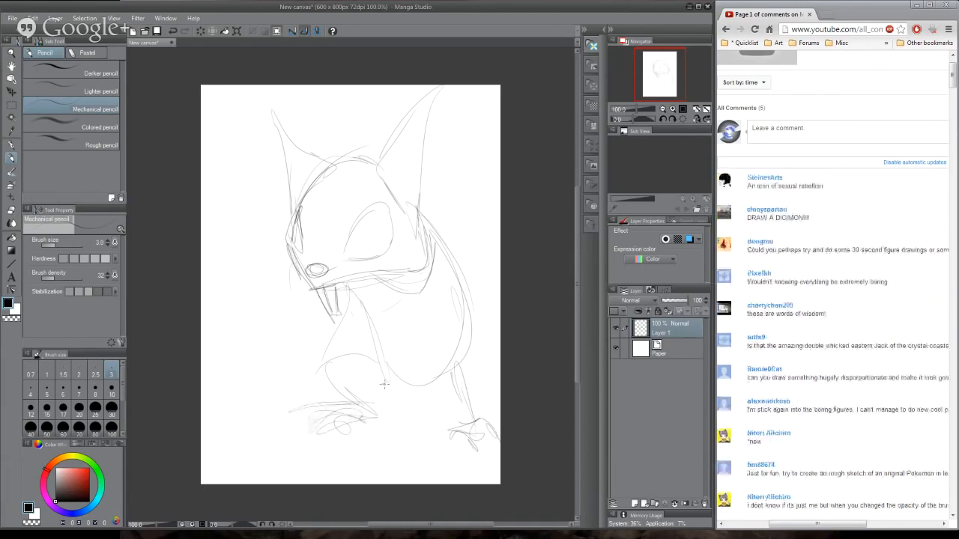
- Sketch the right shoulder and front leg down to the foot, and outline the left front leg below the teeth
{"action": "left_click_drag", "start_coordinate": [393, 294], "coordinate": [394, 351]}
{"action": "left_click_drag", "start_coordinate": [445, 252], "coordinate": [430, 291]}
{"action": "mouse_move", "coordinate": [431, 235]}
{"action": "left_mouse_down"}
{"action": "mouse_move", "coordinate": [452, 260]}
{"action": "mouse_move", "coordinate": [438, 404]}
{"action": "left_mouse_up"}
{"action": "left_click_drag", "start_coordinate": [415, 274], "coordinate": [419, 363]}
{"action": "left_click_drag", "start_coordinate": [424, 305], "coordinate": [410, 397]}
{"action": "left_click_drag", "start_coordinate": [410, 397], "coordinate": [443, 440]}
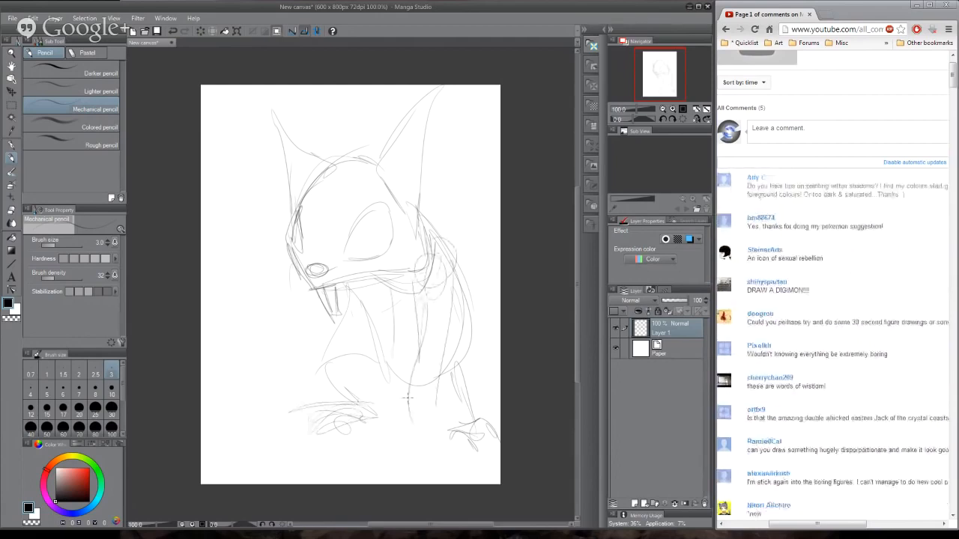
{"action": "left_click_drag", "start_coordinate": [442, 365], "coordinate": [439, 403]}
{"action": "left_click_drag", "start_coordinate": [349, 314], "coordinate": [325, 401]}
{"action": "left_click_drag", "start_coordinate": [338, 322], "coordinate": [313, 397]}
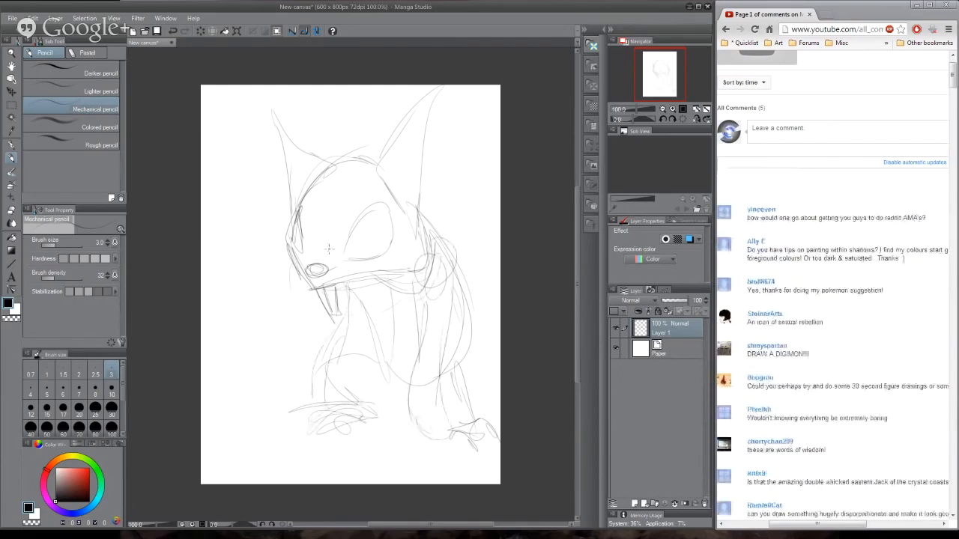
- Define the top of the snout and the eye outlines, add vertical slit pupils, and firm up the mouth line
{"action": "mouse_move", "coordinate": [310, 257]}
{"action": "left_mouse_down"}
{"action": "mouse_move", "coordinate": [365, 263]}
{"action": "mouse_move", "coordinate": [302, 252]}
{"action": "mouse_move", "coordinate": [377, 268]}
{"action": "mouse_move", "coordinate": [390, 217]}
{"action": "mouse_move", "coordinate": [364, 261]}
{"action": "left_mouse_up"}
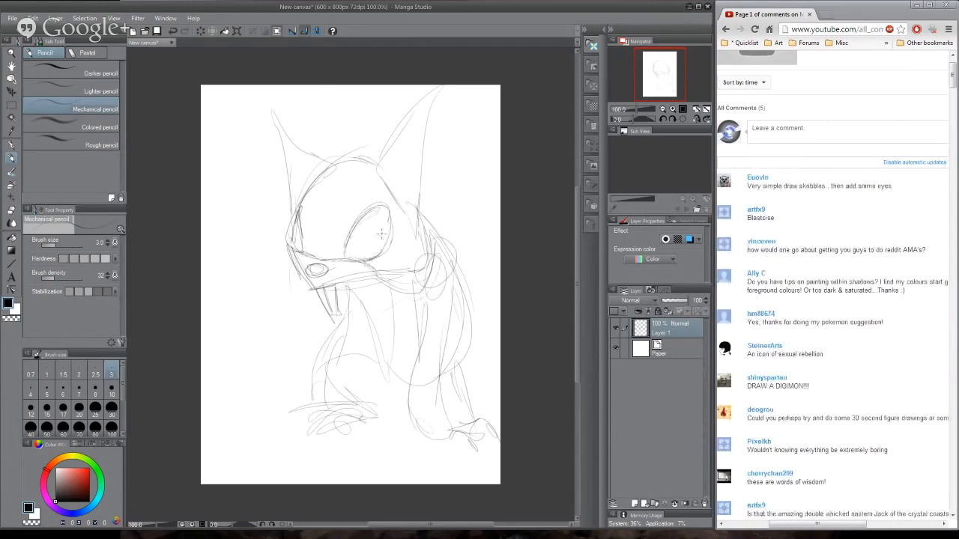
{"action": "left_click_drag", "start_coordinate": [362, 224], "coordinate": [365, 256]}
{"action": "left_click_drag", "start_coordinate": [297, 226], "coordinate": [299, 248]}
{"action": "mouse_move", "coordinate": [299, 208]}
{"action": "left_mouse_down"}
{"action": "mouse_move", "coordinate": [278, 257]}
{"action": "mouse_move", "coordinate": [318, 292]}
{"action": "mouse_move", "coordinate": [421, 255]}
{"action": "left_mouse_up"}
{"action": "left_click_drag", "start_coordinate": [352, 280], "coordinate": [410, 264]}
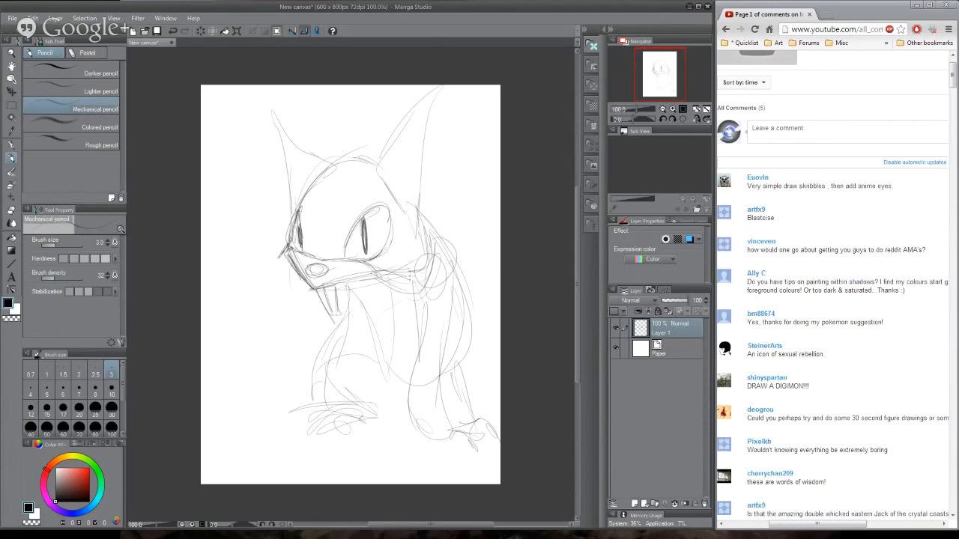
- Add heavy slanted angry brows over both eyes and short crease marks on the bridge between them
{"action": "mouse_move", "coordinate": [323, 226]}
{"action": "left_mouse_down"}
{"action": "mouse_move", "coordinate": [322, 244]}
{"action": "mouse_move", "coordinate": [312, 244]}
{"action": "left_mouse_up"}
{"action": "mouse_move", "coordinate": [355, 217]}
{"action": "left_mouse_down"}
{"action": "mouse_move", "coordinate": [400, 191]}
{"action": "mouse_move", "coordinate": [393, 193]}
{"action": "left_mouse_up"}
{"action": "left_click_drag", "start_coordinate": [286, 201], "coordinate": [307, 223]}
{"action": "left_click_drag", "start_coordinate": [285, 210], "coordinate": [304, 221]}
{"action": "mouse_move", "coordinate": [280, 190]}
{"action": "left_mouse_down"}
{"action": "mouse_move", "coordinate": [307, 222]}
{"action": "mouse_move", "coordinate": [399, 190]}
{"action": "left_mouse_up"}
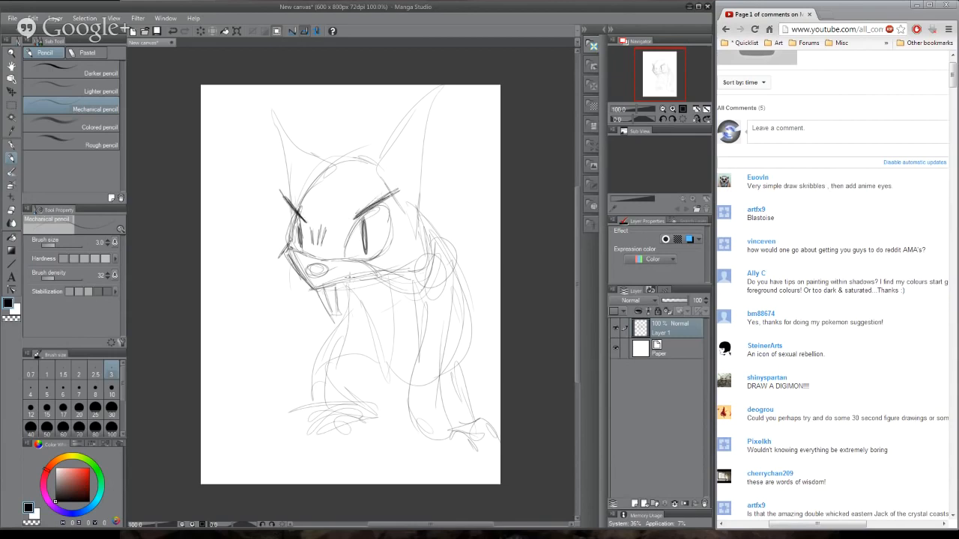
- Darken the mouth line and the chest and belly contour from the neck down to the left foot
{"action": "mouse_move", "coordinate": [322, 286]}
{"action": "left_mouse_down"}
{"action": "mouse_move", "coordinate": [400, 268]}
{"action": "mouse_move", "coordinate": [421, 246]}
{"action": "mouse_move", "coordinate": [349, 288]}
{"action": "mouse_move", "coordinate": [409, 268]}
{"action": "mouse_move", "coordinate": [346, 294]}
{"action": "mouse_move", "coordinate": [334, 395]}
{"action": "left_mouse_up"}
{"action": "mouse_move", "coordinate": [334, 360]}
{"action": "left_mouse_down"}
{"action": "mouse_move", "coordinate": [354, 401]}
{"action": "mouse_move", "coordinate": [362, 352]}
{"action": "mouse_move", "coordinate": [380, 415]}
{"action": "left_mouse_up"}
{"action": "mouse_move", "coordinate": [364, 356]}
{"action": "left_mouse_down"}
{"action": "mouse_move", "coordinate": [409, 406]}
{"action": "mouse_move", "coordinate": [346, 342]}
{"action": "left_mouse_up"}
{"action": "mouse_move", "coordinate": [346, 301]}
{"action": "left_mouse_down"}
{"action": "mouse_move", "coordinate": [374, 411]}
{"action": "mouse_move", "coordinate": [386, 407]}
{"action": "left_mouse_up"}
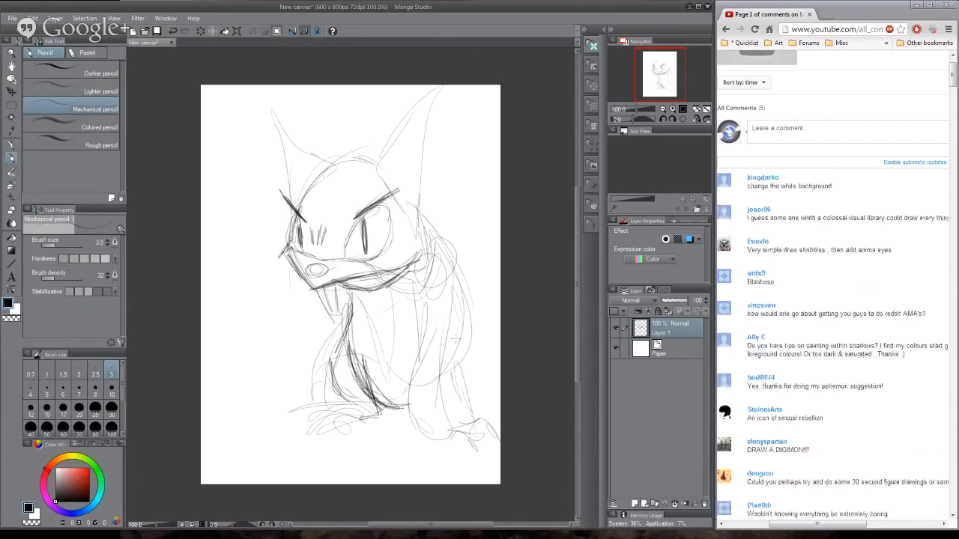
- Sketch a tall tail with spiky, leaf-shaped tufts behind the creature along the canvas's right edge
{"action": "left_click_drag", "start_coordinate": [474, 355], "coordinate": [477, 392]}
{"action": "left_click_drag", "start_coordinate": [462, 256], "coordinate": [478, 410]}
{"action": "mouse_move", "coordinate": [456, 239]}
{"action": "left_mouse_down"}
{"action": "mouse_move", "coordinate": [465, 274]}
{"action": "mouse_move", "coordinate": [474, 116]}
{"action": "left_mouse_up"}
{"action": "left_click_drag", "start_coordinate": [499, 150], "coordinate": [480, 227]}
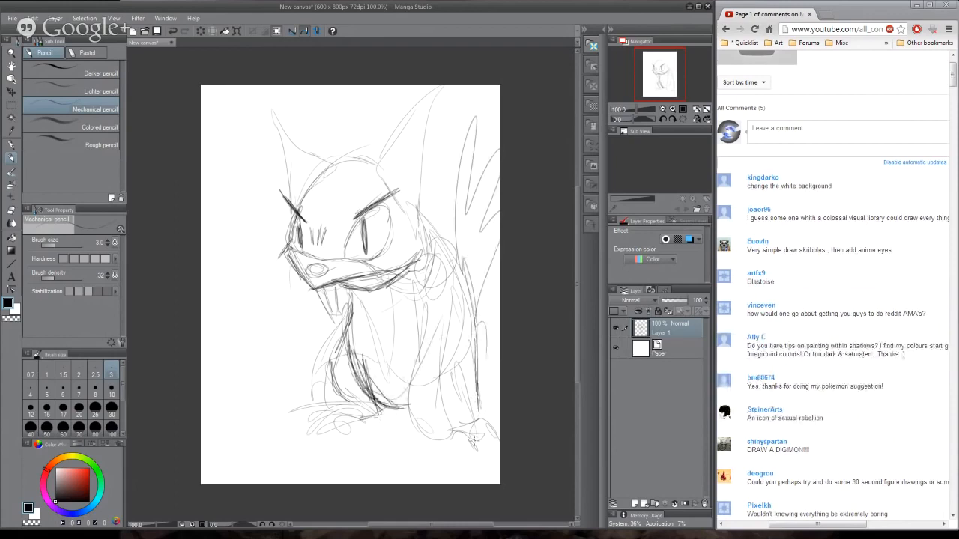
- Strengthen both pointed ears and the curve of the head top, continuing the line down the back of the neck
{"action": "mouse_move", "coordinate": [388, 177]}
{"action": "left_mouse_down"}
{"action": "mouse_move", "coordinate": [398, 205]}
{"action": "mouse_move", "coordinate": [397, 168]}
{"action": "left_mouse_up"}
{"action": "left_click_drag", "start_coordinate": [392, 145], "coordinate": [436, 90]}
{"action": "mouse_move", "coordinate": [430, 102]}
{"action": "left_mouse_down"}
{"action": "mouse_move", "coordinate": [380, 166]}
{"action": "mouse_move", "coordinate": [416, 218]}
{"action": "left_mouse_up"}
{"action": "mouse_move", "coordinate": [298, 206]}
{"action": "left_mouse_down"}
{"action": "mouse_move", "coordinate": [318, 173]}
{"action": "mouse_move", "coordinate": [269, 104]}
{"action": "mouse_move", "coordinate": [298, 205]}
{"action": "left_mouse_up"}
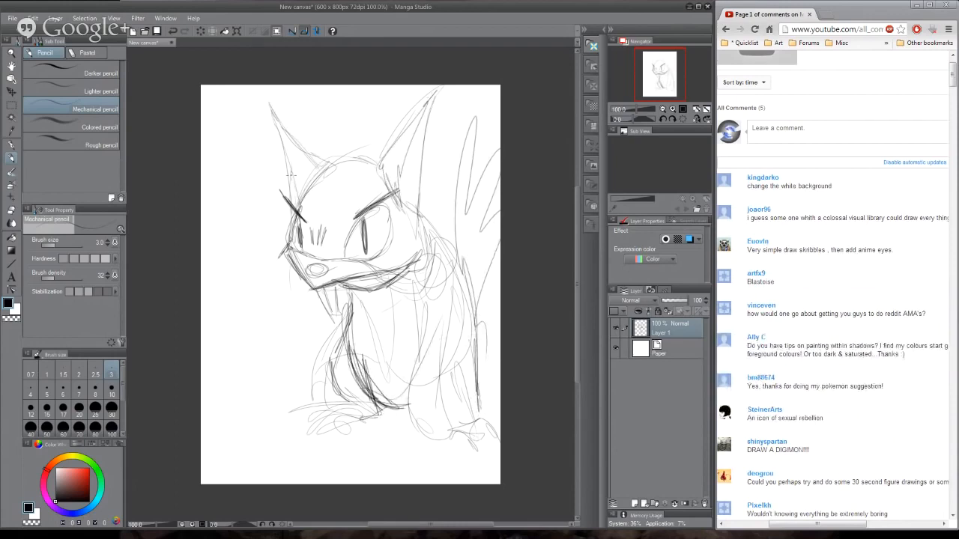
{"action": "left_click_drag", "start_coordinate": [281, 129], "coordinate": [305, 213]}
{"action": "left_click_drag", "start_coordinate": [327, 165], "coordinate": [397, 154]}
{"action": "mouse_move", "coordinate": [324, 171]}
{"action": "left_mouse_down"}
{"action": "mouse_move", "coordinate": [397, 156]}
{"action": "mouse_move", "coordinate": [416, 167]}
{"action": "mouse_move", "coordinate": [437, 227]}
{"action": "left_mouse_up"}
{"action": "mouse_move", "coordinate": [421, 193]}
{"action": "left_mouse_down"}
{"action": "mouse_move", "coordinate": [438, 229]}
{"action": "mouse_move", "coordinate": [418, 167]}
{"action": "left_mouse_up"}
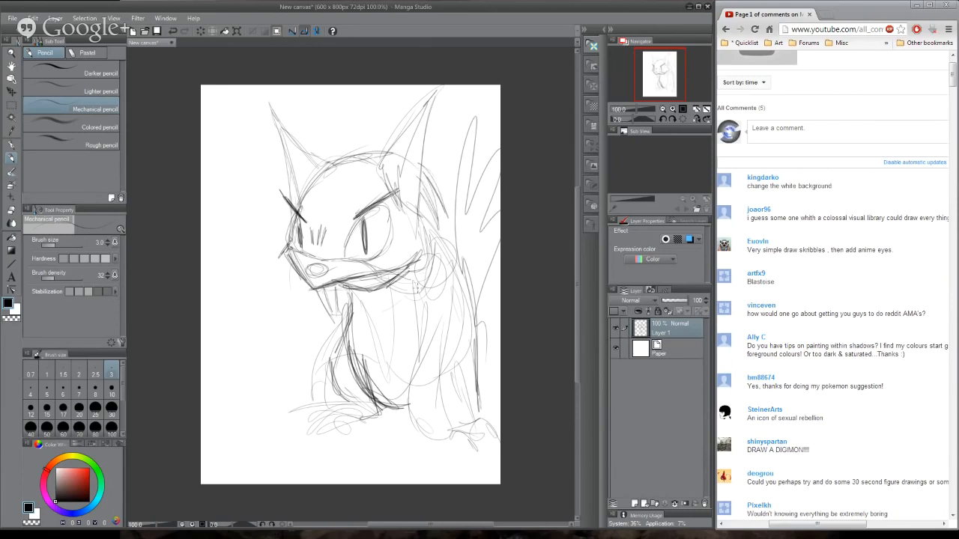
- Darken the two front teeth and the left eye with the edge of the face beside it
{"action": "left_click_drag", "start_coordinate": [326, 292], "coordinate": [336, 318]}
{"action": "left_click_drag", "start_coordinate": [328, 307], "coordinate": [345, 318]}
{"action": "left_click_drag", "start_coordinate": [340, 283], "coordinate": [342, 322]}
{"action": "left_click_drag", "start_coordinate": [302, 223], "coordinate": [291, 244]}
{"action": "left_click_drag", "start_coordinate": [302, 214], "coordinate": [288, 271]}
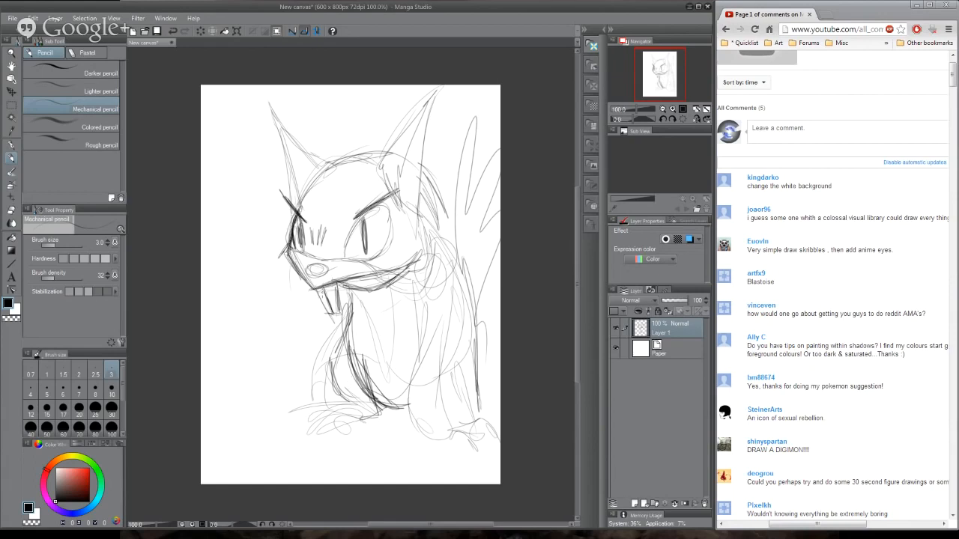
{"action": "mouse_move", "coordinate": [319, 291]}
{"action": "left_mouse_down"}
{"action": "mouse_move", "coordinate": [322, 311]}
{"action": "mouse_move", "coordinate": [338, 321]}
{"action": "left_mouse_up"}
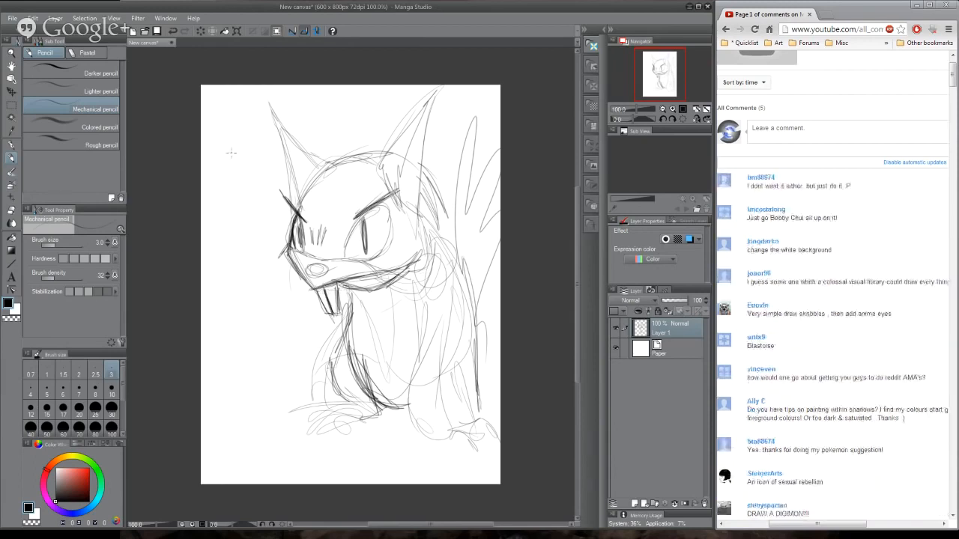
- Letter the names MEAPLON and MEAPLAG by hand between the ears, and darken the nose into a triangular shape
{"action": "left_click_drag", "start_coordinate": [305, 107], "coordinate": [303, 124]}
{"action": "left_click_drag", "start_coordinate": [305, 106], "coordinate": [322, 123]}
{"action": "left_click_drag", "start_coordinate": [322, 123], "coordinate": [328, 122]}
{"action": "left_click_drag", "start_coordinate": [321, 114], "coordinate": [327, 113]}
{"action": "left_click_drag", "start_coordinate": [321, 105], "coordinate": [326, 104]}
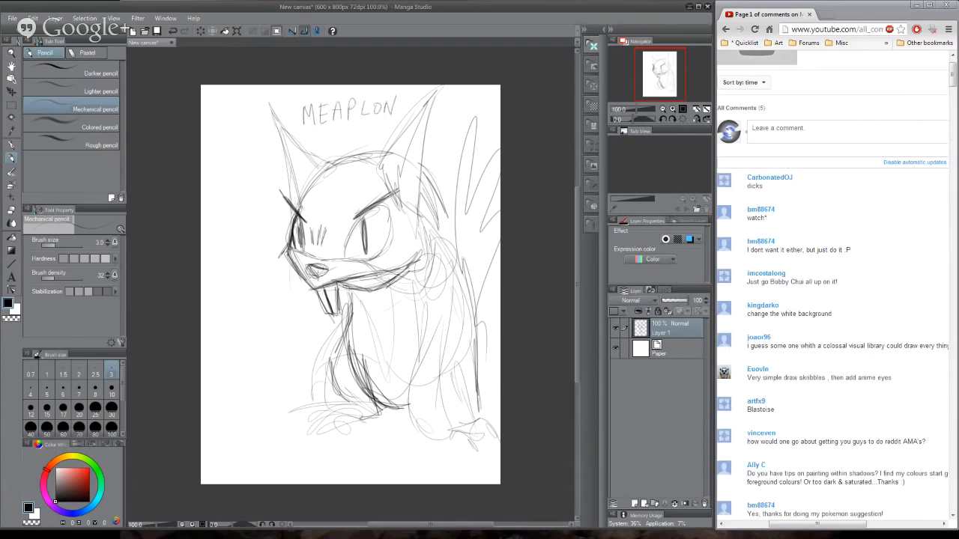
{"action": "left_click_drag", "start_coordinate": [307, 268], "coordinate": [323, 275]}
- Define an oval belly patch and darken the left front leg down to a clawed foot
{"action": "mouse_move", "coordinate": [367, 354]}
{"action": "left_mouse_down"}
{"action": "mouse_move", "coordinate": [376, 383]}
{"action": "mouse_move", "coordinate": [371, 348]}
{"action": "mouse_move", "coordinate": [386, 314]}
{"action": "mouse_move", "coordinate": [395, 380]}
{"action": "left_mouse_up"}
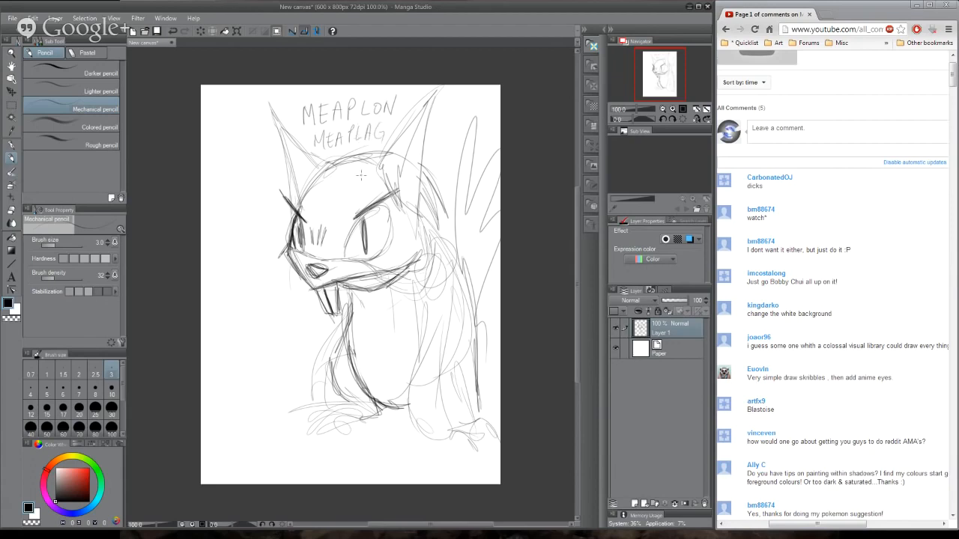
{"action": "mouse_move", "coordinate": [370, 313]}
{"action": "left_mouse_down"}
{"action": "mouse_move", "coordinate": [413, 371]}
{"action": "mouse_move", "coordinate": [381, 314]}
{"action": "mouse_move", "coordinate": [346, 327]}
{"action": "mouse_move", "coordinate": [346, 355]}
{"action": "left_mouse_up"}
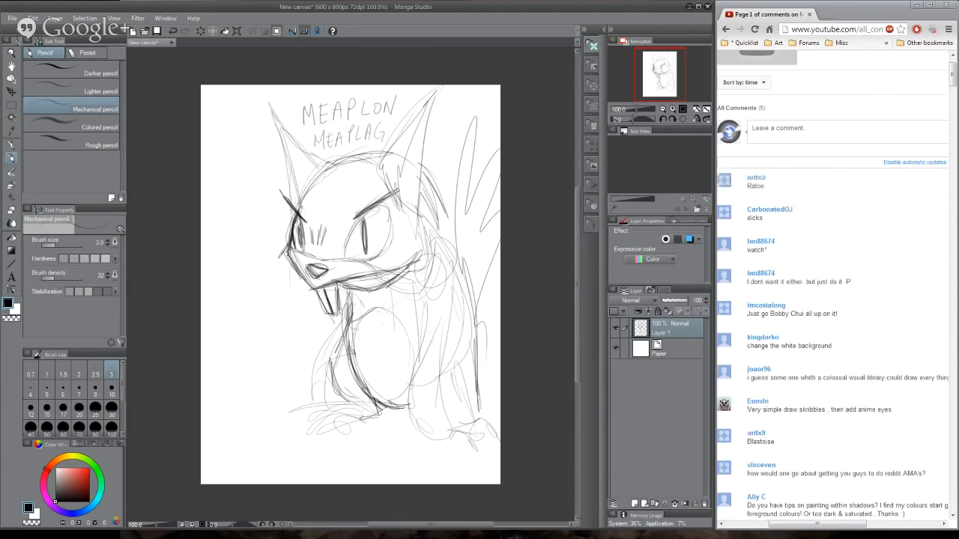
{"action": "left_click_drag", "start_coordinate": [345, 321], "coordinate": [319, 414]}
{"action": "mouse_move", "coordinate": [350, 294]}
{"action": "left_mouse_down"}
{"action": "mouse_move", "coordinate": [313, 372]}
{"action": "mouse_move", "coordinate": [315, 435]}
{"action": "mouse_move", "coordinate": [330, 438]}
{"action": "left_mouse_up"}
{"action": "mouse_move", "coordinate": [333, 417]}
{"action": "left_mouse_down"}
{"action": "mouse_move", "coordinate": [339, 438]}
{"action": "mouse_move", "coordinate": [323, 363]}
{"action": "mouse_move", "coordinate": [343, 337]}
{"action": "left_mouse_up"}
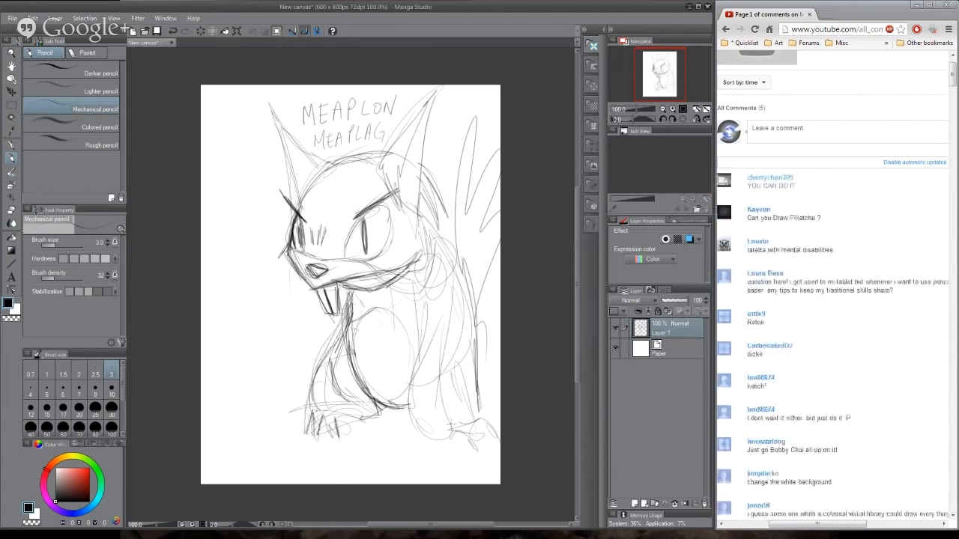
- Darken the right front leg with its clawed foot, then strengthen the back contour and the tail tufts
{"action": "mouse_move", "coordinate": [418, 420]}
{"action": "left_mouse_down"}
{"action": "mouse_move", "coordinate": [438, 447]}
{"action": "mouse_move", "coordinate": [461, 447]}
{"action": "mouse_move", "coordinate": [416, 421]}
{"action": "mouse_move", "coordinate": [414, 359]}
{"action": "left_mouse_up"}
{"action": "left_click_drag", "start_coordinate": [409, 405], "coordinate": [426, 301]}
{"action": "left_click_drag", "start_coordinate": [426, 301], "coordinate": [415, 411]}
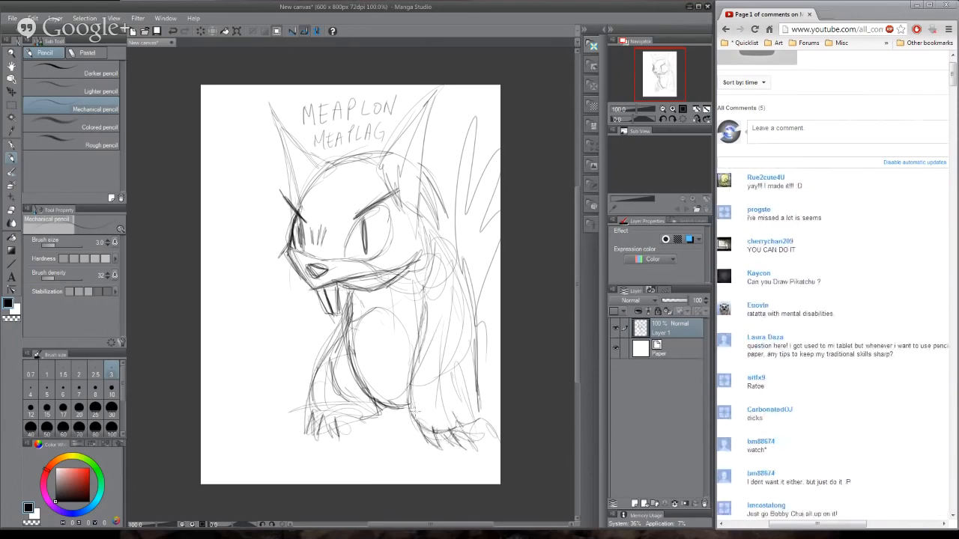
{"action": "mouse_move", "coordinate": [460, 277]}
{"action": "left_mouse_down"}
{"action": "mouse_move", "coordinate": [459, 438]}
{"action": "mouse_move", "coordinate": [446, 251]}
{"action": "mouse_move", "coordinate": [458, 311]}
{"action": "mouse_move", "coordinate": [428, 200]}
{"action": "mouse_move", "coordinate": [453, 239]}
{"action": "left_mouse_up"}
{"action": "left_click_drag", "start_coordinate": [421, 163], "coordinate": [455, 255]}
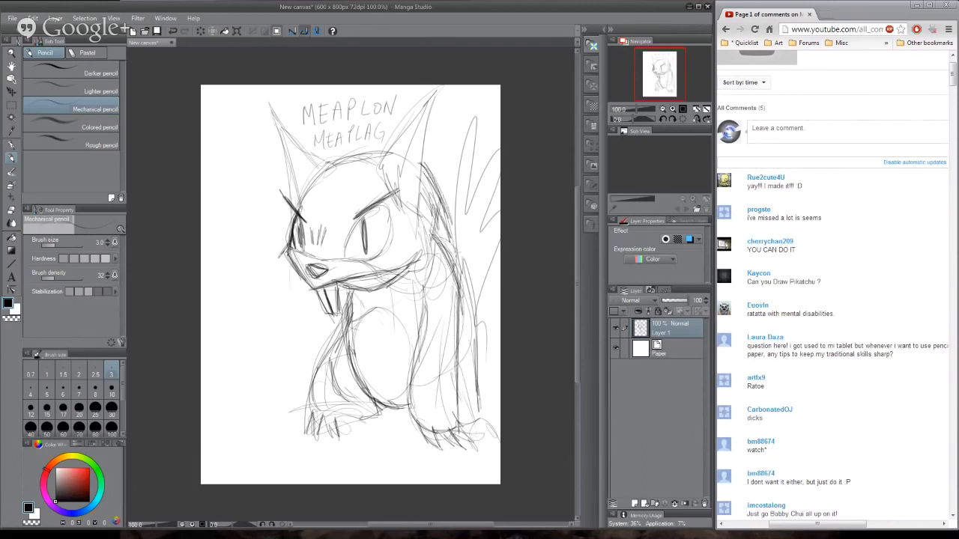
{"action": "left_click_drag", "start_coordinate": [483, 110], "coordinate": [475, 218]}
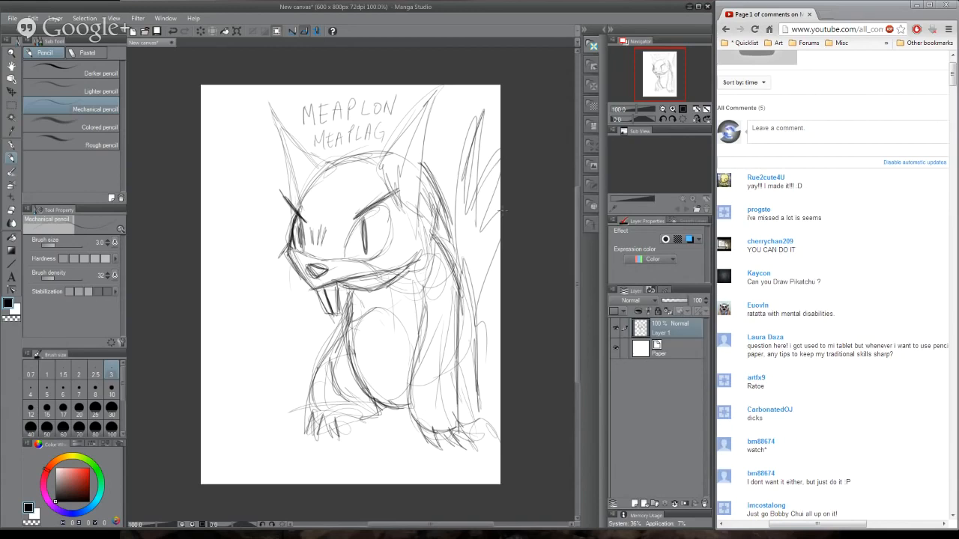
- Clear the canvas and look through the viewer comments on the YouTube page in the browser
{"action": "key", "text": "Delete"}
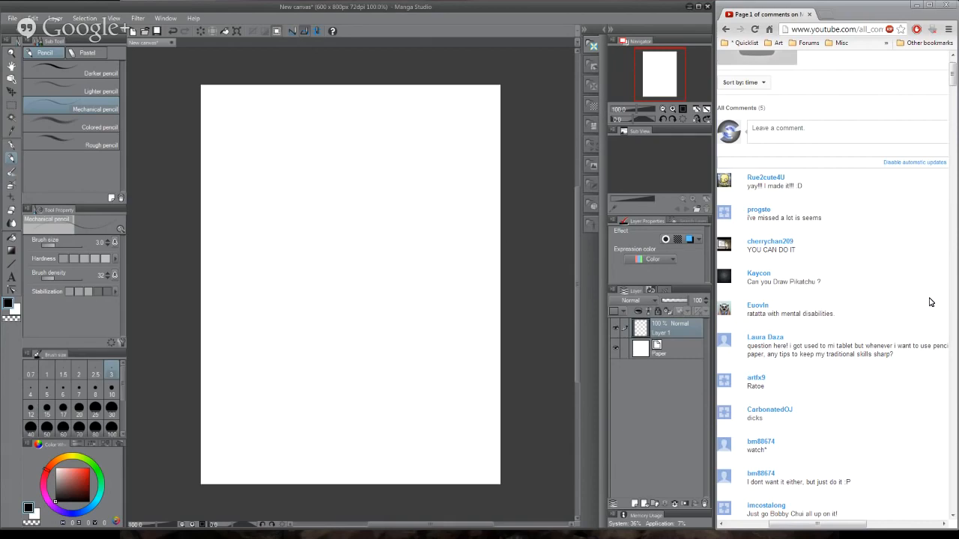
{"action": "scroll", "coordinate": [918, 274], "scroll_direction": "down", "scroll_amount": 5}
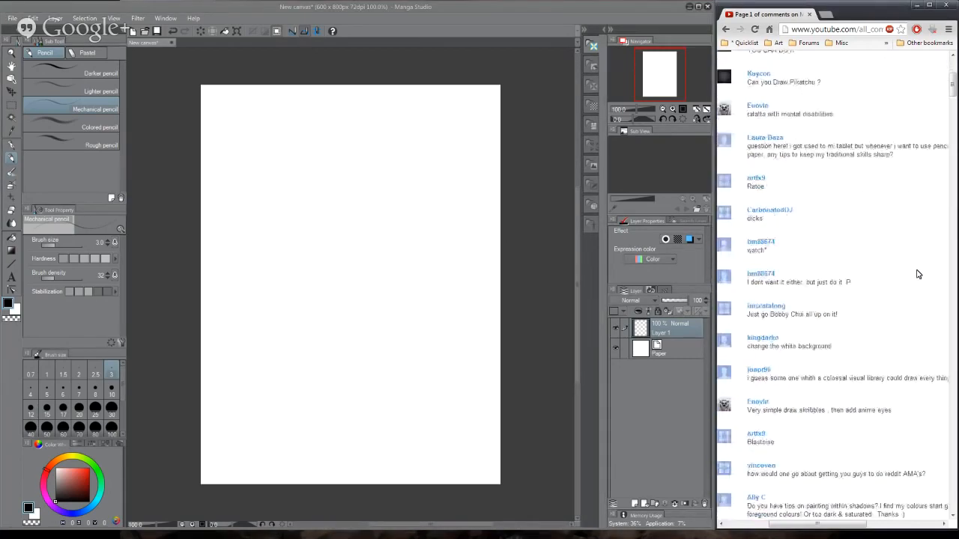
{"action": "scroll", "coordinate": [918, 274], "scroll_direction": "down", "scroll_amount": 1}
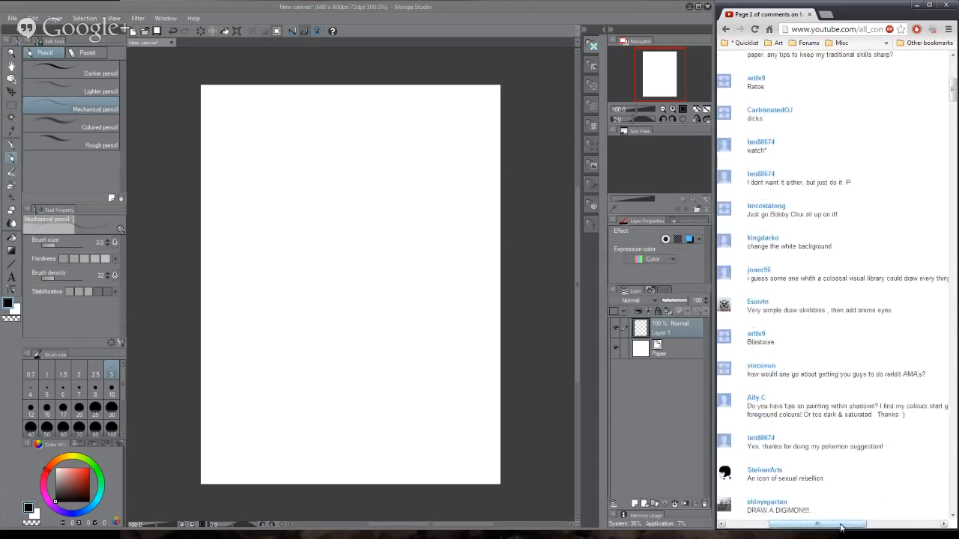
{"action": "mouse_move", "coordinate": [840, 527]}
{"action": "left_mouse_down"}
{"action": "mouse_move", "coordinate": [892, 530]}
{"action": "mouse_move", "coordinate": [833, 534]}
{"action": "left_mouse_up"}
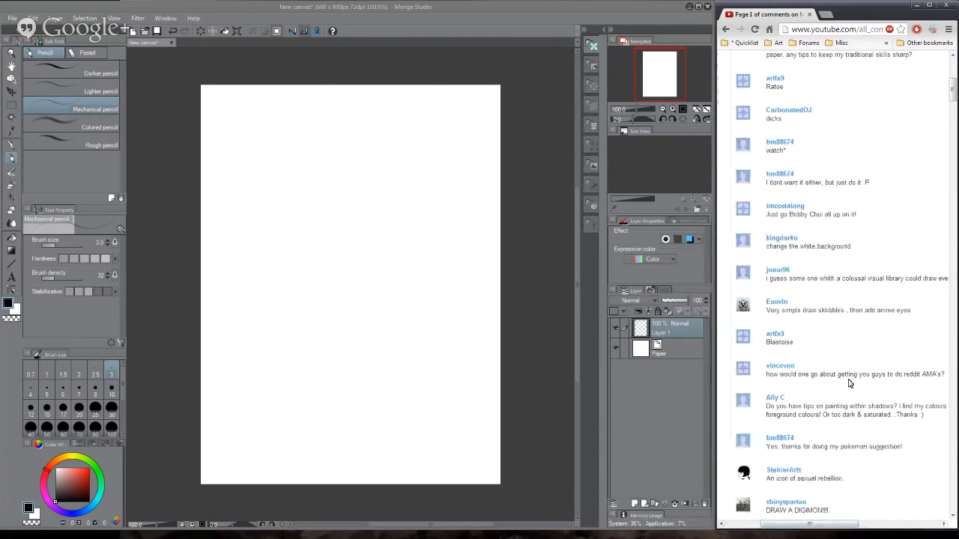
{"action": "scroll", "coordinate": [849, 383], "scroll_direction": "up", "scroll_amount": 5}
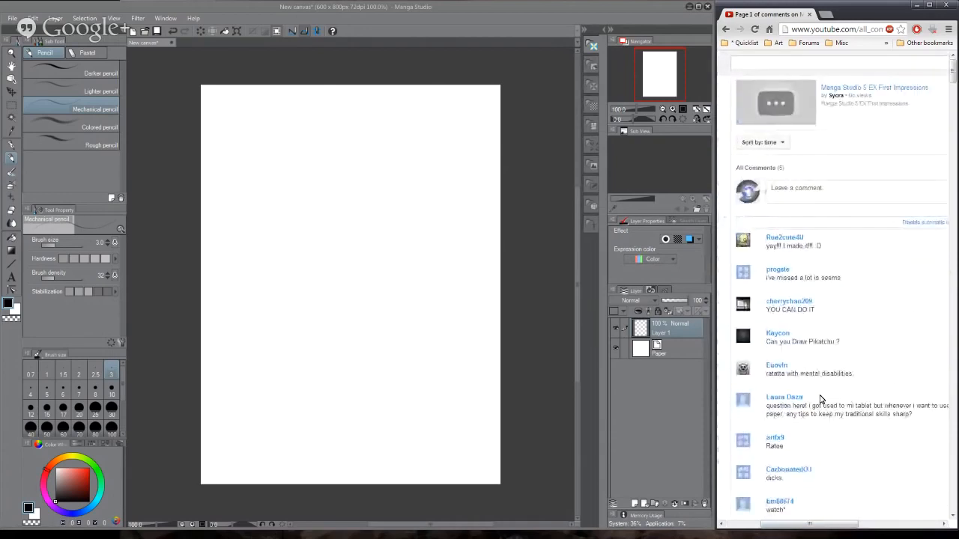
- Return to Manga Studio and sketch a rounded head shape enclosed in a tall perspective box
{"action": "left_click", "coordinate": [298, 172]}
{"action": "mouse_move", "coordinate": [305, 198]}
{"action": "left_mouse_down"}
{"action": "mouse_move", "coordinate": [294, 150]}
{"action": "mouse_move", "coordinate": [339, 140]}
{"action": "mouse_move", "coordinate": [332, 161]}
{"action": "mouse_move", "coordinate": [384, 156]}
{"action": "mouse_move", "coordinate": [289, 150]}
{"action": "mouse_move", "coordinate": [326, 279]}
{"action": "mouse_move", "coordinate": [371, 289]}
{"action": "mouse_move", "coordinate": [305, 152]}
{"action": "left_mouse_up"}
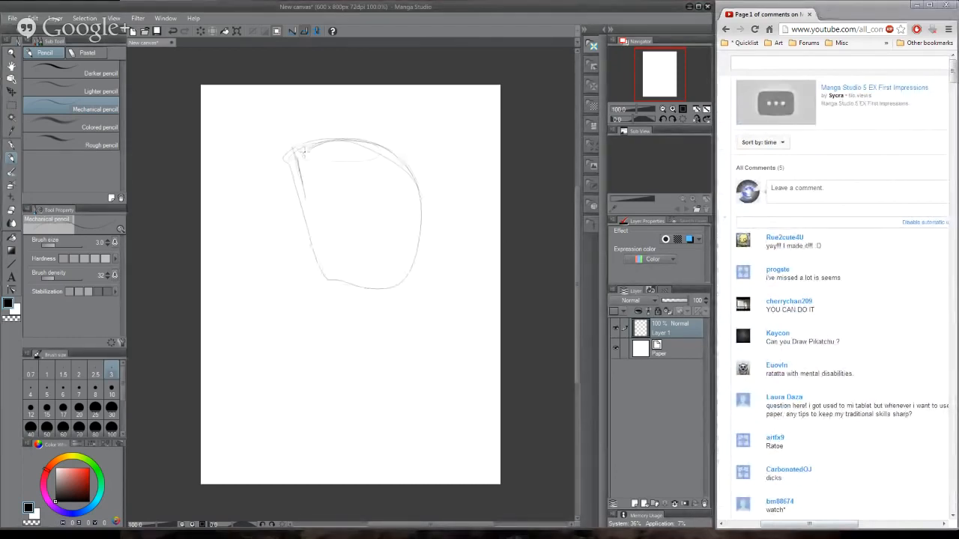
{"action": "mouse_move", "coordinate": [317, 341]}
{"action": "left_mouse_down"}
{"action": "mouse_move", "coordinate": [296, 144]}
{"action": "mouse_move", "coordinate": [337, 129]}
{"action": "mouse_move", "coordinate": [428, 209]}
{"action": "mouse_move", "coordinate": [413, 294]}
{"action": "mouse_move", "coordinate": [307, 314]}
{"action": "mouse_move", "coordinate": [320, 365]}
{"action": "mouse_move", "coordinate": [417, 372]}
{"action": "mouse_move", "coordinate": [410, 217]}
{"action": "mouse_move", "coordinate": [295, 152]}
{"action": "mouse_move", "coordinate": [301, 331]}
{"action": "mouse_move", "coordinate": [324, 366]}
{"action": "mouse_move", "coordinate": [413, 160]}
{"action": "mouse_move", "coordinate": [323, 137]}
{"action": "left_mouse_up"}
{"action": "mouse_move", "coordinate": [258, 129]}
{"action": "left_mouse_down"}
{"action": "mouse_move", "coordinate": [290, 349]}
{"action": "mouse_move", "coordinate": [307, 363]}
{"action": "mouse_move", "coordinate": [427, 164]}
{"action": "mouse_move", "coordinate": [344, 138]}
{"action": "mouse_move", "coordinate": [307, 334]}
{"action": "left_mouse_up"}
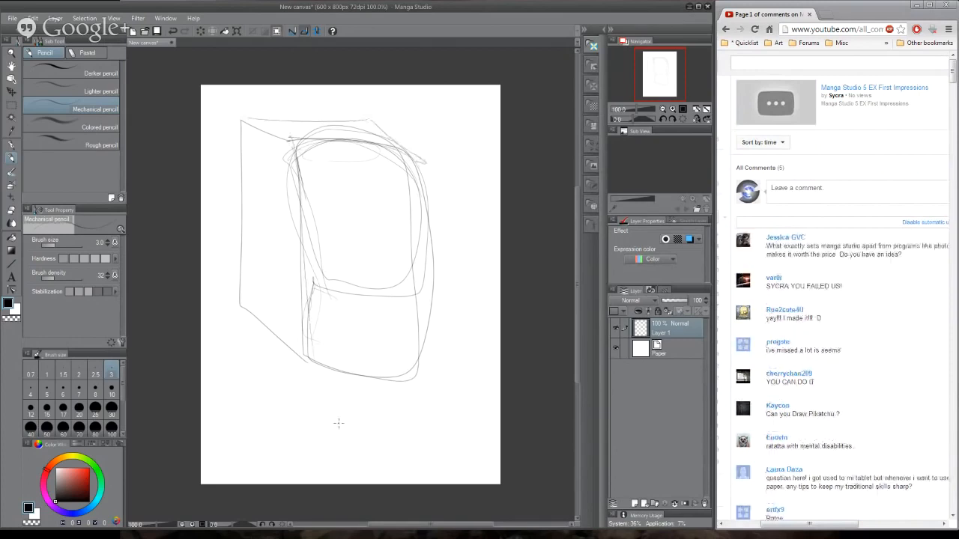
- Clear the canvas and sketch a large three-dimensional box showing its top and two side faces
{"action": "key", "text": "Delete"}
{"action": "mouse_move", "coordinate": [256, 159]}
{"action": "left_mouse_down"}
{"action": "mouse_move", "coordinate": [262, 292]}
{"action": "mouse_move", "coordinate": [337, 332]}
{"action": "mouse_move", "coordinate": [253, 298]}
{"action": "mouse_move", "coordinate": [337, 337]}
{"action": "left_mouse_up"}
{"action": "mouse_move", "coordinate": [337, 336]}
{"action": "left_mouse_down"}
{"action": "mouse_move", "coordinate": [432, 265]}
{"action": "mouse_move", "coordinate": [427, 179]}
{"action": "left_mouse_up"}
{"action": "mouse_move", "coordinate": [427, 179]}
{"action": "left_mouse_down"}
{"action": "mouse_move", "coordinate": [316, 200]}
{"action": "mouse_move", "coordinate": [446, 178]}
{"action": "left_mouse_up"}
{"action": "mouse_move", "coordinate": [446, 177]}
{"action": "left_mouse_down"}
{"action": "mouse_move", "coordinate": [331, 136]}
{"action": "mouse_move", "coordinate": [256, 154]}
{"action": "left_mouse_up"}
{"action": "left_click_drag", "start_coordinate": [316, 201], "coordinate": [365, 193]}
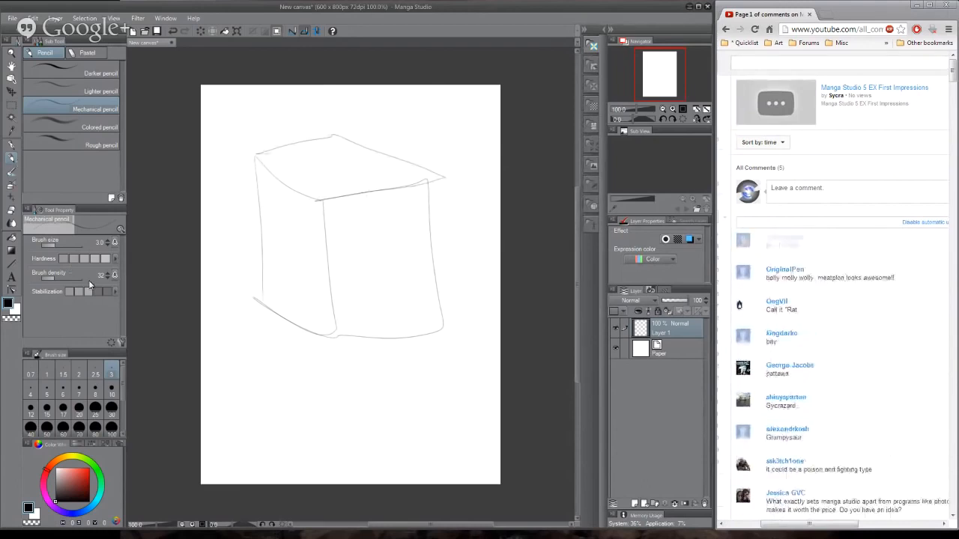
- Switch to the Brush tool and add a new layer between the Paper layer and the box sketch
{"action": "left_click", "coordinate": [11, 173]}
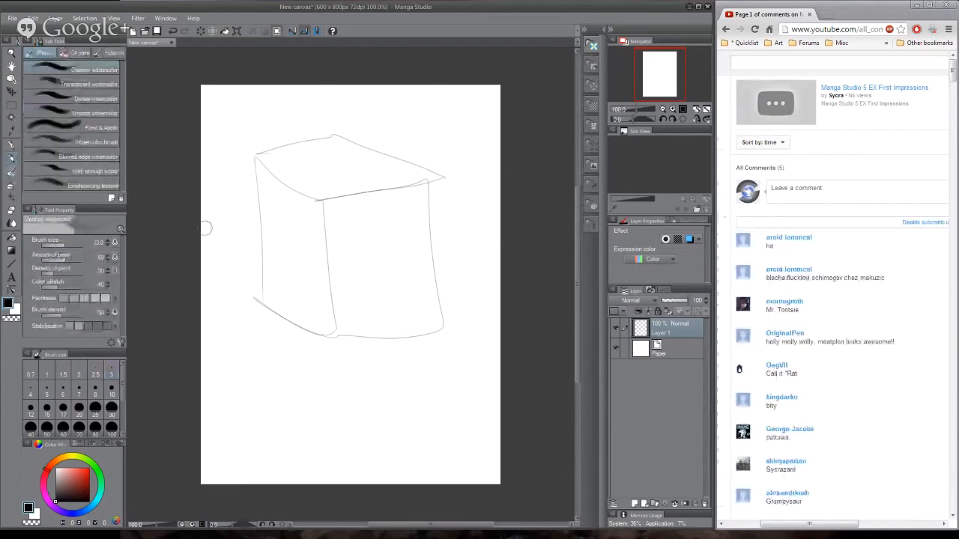
{"action": "left_click", "coordinate": [670, 354]}
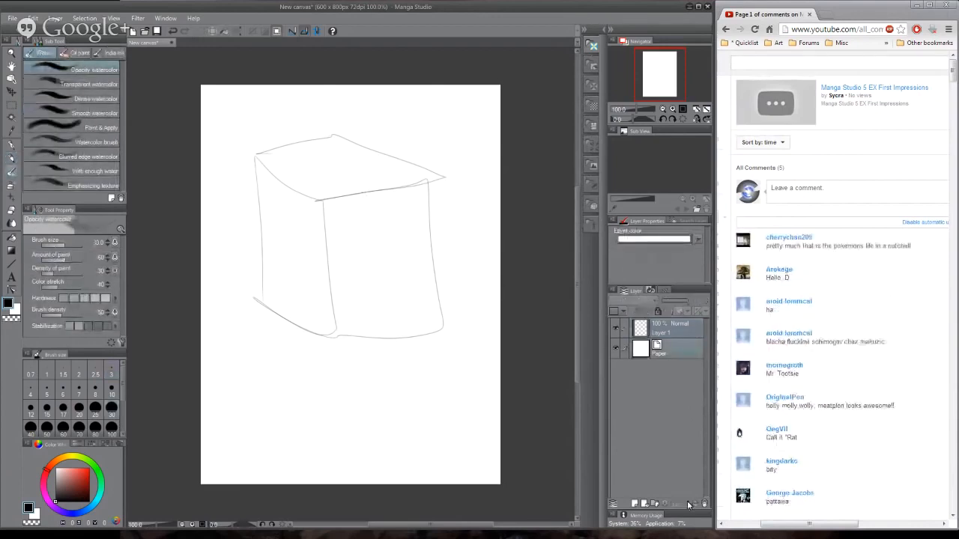
{"action": "left_click", "coordinate": [635, 504]}
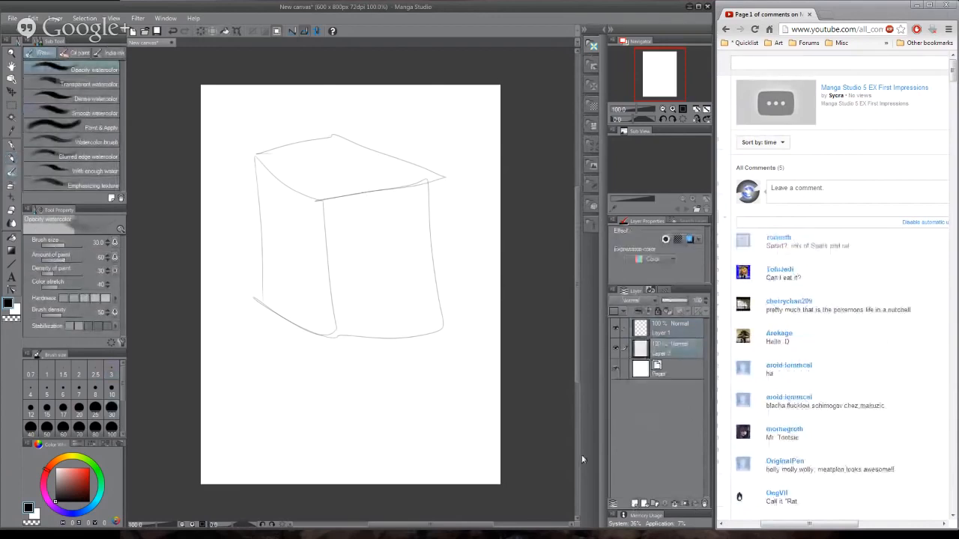
- Choose the Oil paint flat brush, try a black stroke on the box's right face, and undo it
{"action": "left_click", "coordinate": [86, 84]}
{"action": "left_click", "coordinate": [88, 71]}
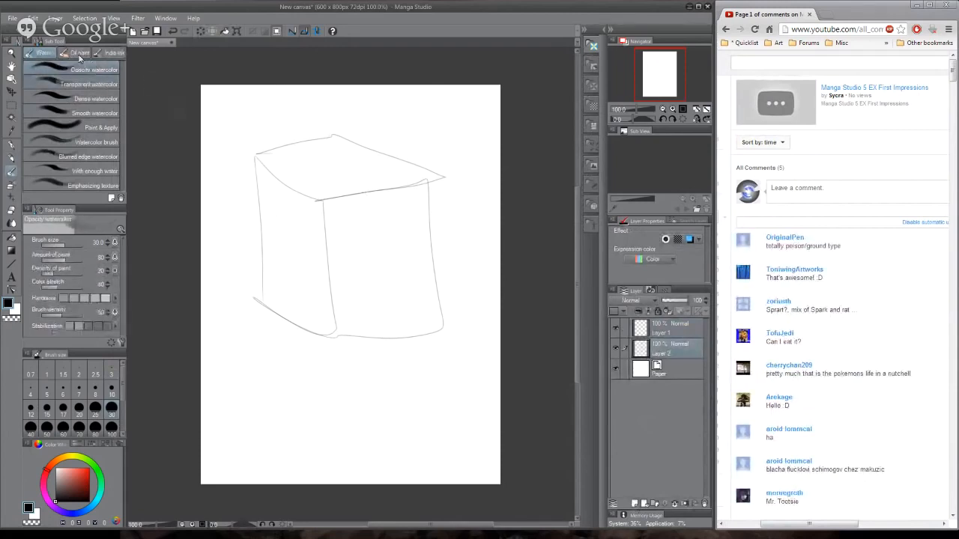
{"action": "left_click", "coordinate": [79, 54]}
{"action": "left_click_drag", "start_coordinate": [334, 205], "coordinate": [341, 290]}
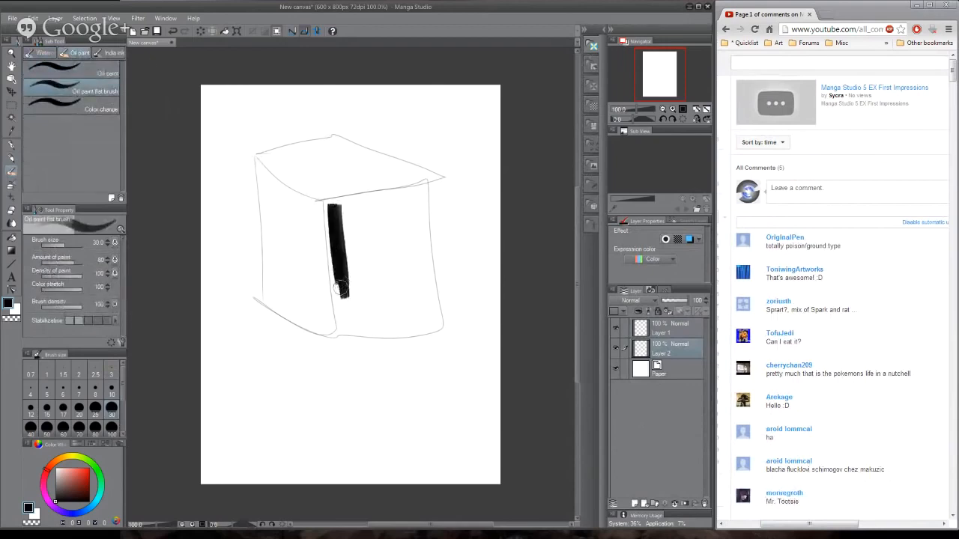
{"action": "key", "text": "ctrl+z"}
- Block in the whole box with a muted greyish pink, enlarging the brush to size 100
{"action": "left_click", "coordinate": [60, 480]}
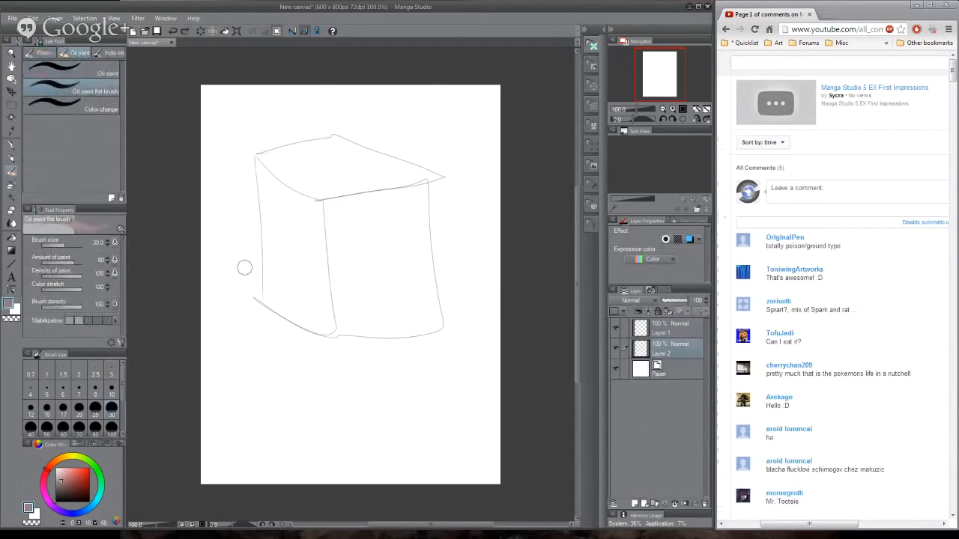
{"action": "mouse_move", "coordinate": [329, 203]}
{"action": "left_mouse_down"}
{"action": "mouse_move", "coordinate": [348, 330]}
{"action": "mouse_move", "coordinate": [351, 215]}
{"action": "mouse_move", "coordinate": [364, 219]}
{"action": "mouse_move", "coordinate": [310, 241]}
{"action": "mouse_move", "coordinate": [300, 260]}
{"action": "mouse_move", "coordinate": [311, 289]}
{"action": "mouse_move", "coordinate": [340, 289]}
{"action": "left_mouse_up"}
{"action": "key", "text": "bracketright"}
{"action": "key", "text": "bracketright"}
{"action": "key", "text": "bracketright"}
{"action": "key", "text": "bracketright"}
{"action": "key", "text": "bracketright"}
{"action": "key", "text": "bracketright"}
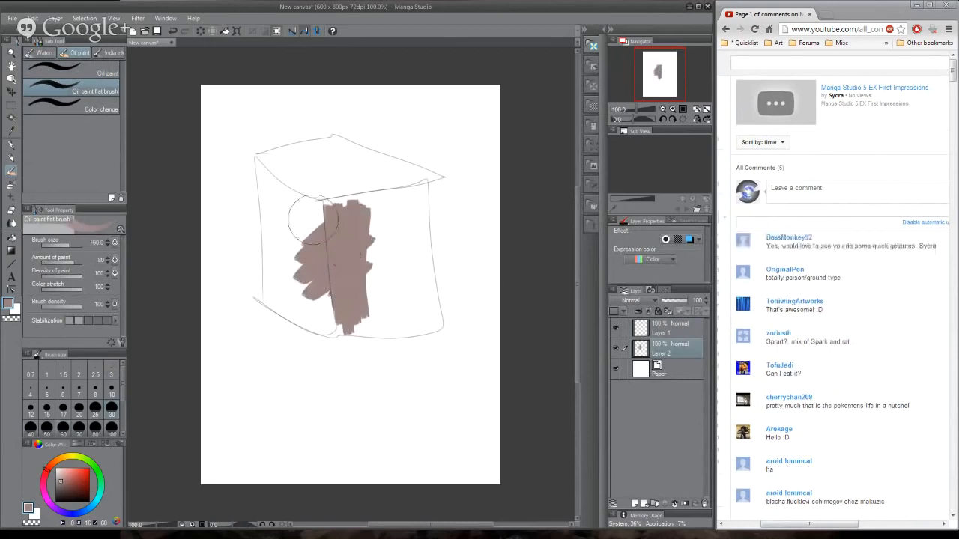
{"action": "mouse_move", "coordinate": [313, 219]}
{"action": "left_mouse_down"}
{"action": "mouse_move", "coordinate": [292, 262]}
{"action": "mouse_move", "coordinate": [274, 159]}
{"action": "mouse_move", "coordinate": [331, 147]}
{"action": "mouse_move", "coordinate": [311, 156]}
{"action": "mouse_move", "coordinate": [374, 166]}
{"action": "mouse_move", "coordinate": [338, 154]}
{"action": "mouse_move", "coordinate": [398, 176]}
{"action": "mouse_move", "coordinate": [326, 141]}
{"action": "mouse_move", "coordinate": [307, 194]}
{"action": "mouse_move", "coordinate": [319, 242]}
{"action": "mouse_move", "coordinate": [320, 166]}
{"action": "mouse_move", "coordinate": [385, 296]}
{"action": "mouse_move", "coordinate": [399, 302]}
{"action": "mouse_move", "coordinate": [412, 198]}
{"action": "mouse_move", "coordinate": [420, 324]}
{"action": "mouse_move", "coordinate": [311, 313]}
{"action": "mouse_move", "coordinate": [320, 320]}
{"action": "mouse_move", "coordinate": [293, 294]}
{"action": "mouse_move", "coordinate": [287, 149]}
{"action": "mouse_move", "coordinate": [369, 308]}
{"action": "mouse_move", "coordinate": [342, 316]}
{"action": "mouse_move", "coordinate": [407, 317]}
{"action": "mouse_move", "coordinate": [341, 320]}
{"action": "mouse_move", "coordinate": [408, 213]}
{"action": "left_mouse_up"}
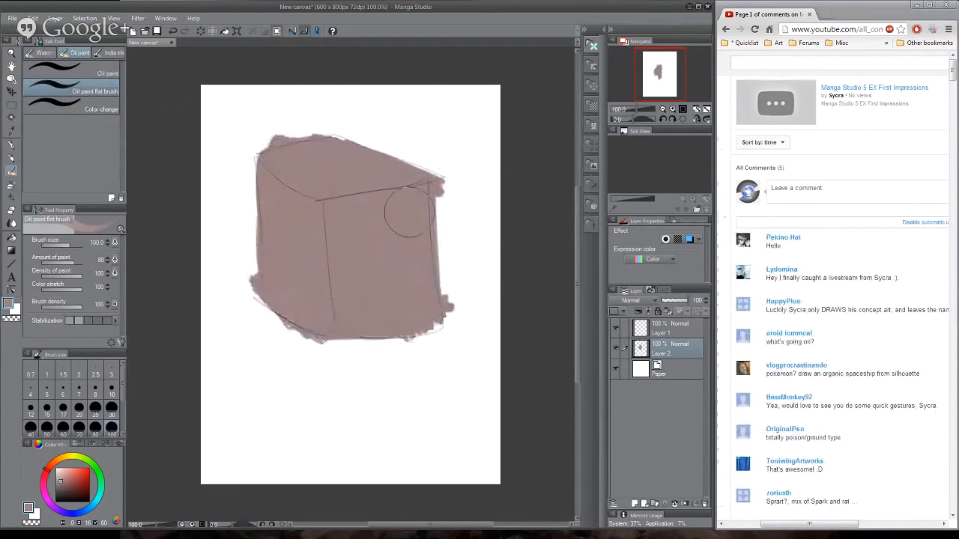
- Shade the box's left face with a darker brown, reducing the brush size to 50
{"action": "left_click", "coordinate": [60, 496]}
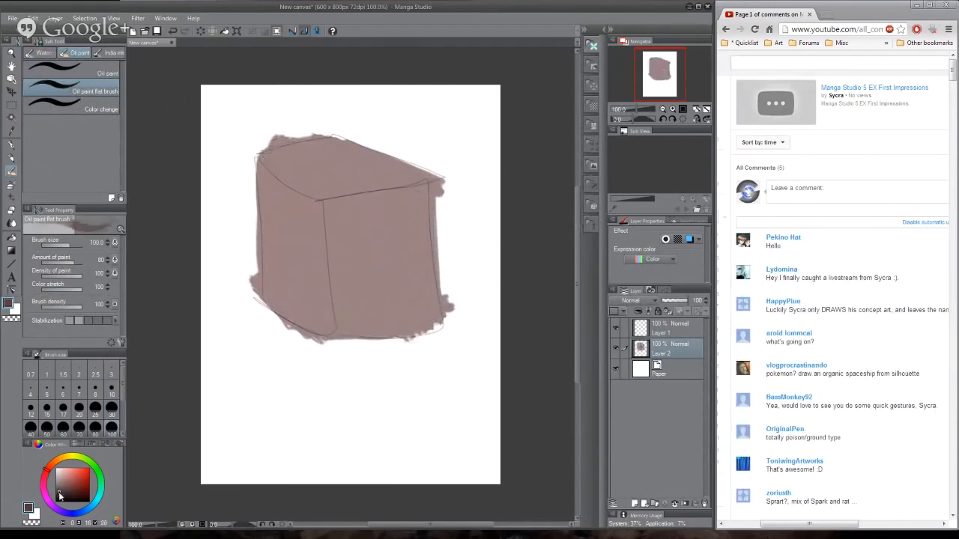
{"action": "left_click_drag", "start_coordinate": [64, 493], "coordinate": [62, 490]}
{"action": "key", "text": "["}
{"action": "key", "text": "["}
{"action": "key", "text": "["}
{"action": "key", "text": "["}
{"action": "mouse_move", "coordinate": [276, 200]}
{"action": "left_mouse_down"}
{"action": "mouse_move", "coordinate": [272, 231]}
{"action": "mouse_move", "coordinate": [266, 156]}
{"action": "mouse_move", "coordinate": [312, 206]}
{"action": "mouse_move", "coordinate": [269, 169]}
{"action": "mouse_move", "coordinate": [312, 212]}
{"action": "mouse_move", "coordinate": [320, 328]}
{"action": "left_mouse_up"}
- Paint the box's right face in a mid-tone brown sampled from the blended paint
{"action": "mouse_move", "coordinate": [312, 236]}
{"action": "left_mouse_down"}
{"action": "mouse_move", "coordinate": [309, 299]}
{"action": "mouse_move", "coordinate": [294, 277]}
{"action": "mouse_move", "coordinate": [281, 197]}
{"action": "mouse_move", "coordinate": [275, 285]}
{"action": "mouse_move", "coordinate": [268, 206]}
{"action": "mouse_move", "coordinate": [271, 291]}
{"action": "mouse_move", "coordinate": [323, 337]}
{"action": "mouse_move", "coordinate": [301, 204]}
{"action": "mouse_move", "coordinate": [331, 235]}
{"action": "mouse_move", "coordinate": [340, 306]}
{"action": "mouse_move", "coordinate": [342, 253]}
{"action": "mouse_move", "coordinate": [352, 287]}
{"action": "left_mouse_up"}
{"action": "left_click", "coordinate": [336, 232], "text": "alt"}
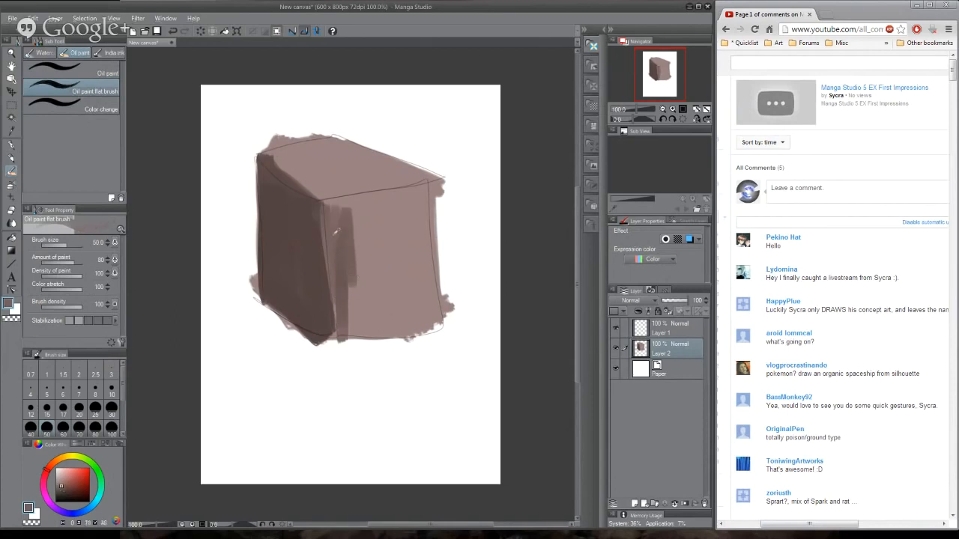
{"action": "mouse_move", "coordinate": [337, 233]}
{"action": "left_mouse_down"}
{"action": "mouse_move", "coordinate": [336, 310]}
{"action": "mouse_move", "coordinate": [349, 236]}
{"action": "mouse_move", "coordinate": [391, 202]}
{"action": "mouse_move", "coordinate": [434, 190]}
{"action": "mouse_move", "coordinate": [343, 220]}
{"action": "mouse_move", "coordinate": [372, 324]}
{"action": "mouse_move", "coordinate": [410, 205]}
{"action": "mouse_move", "coordinate": [429, 305]}
{"action": "mouse_move", "coordinate": [428, 269]}
{"action": "mouse_move", "coordinate": [422, 320]}
{"action": "mouse_move", "coordinate": [393, 324]}
{"action": "left_mouse_up"}
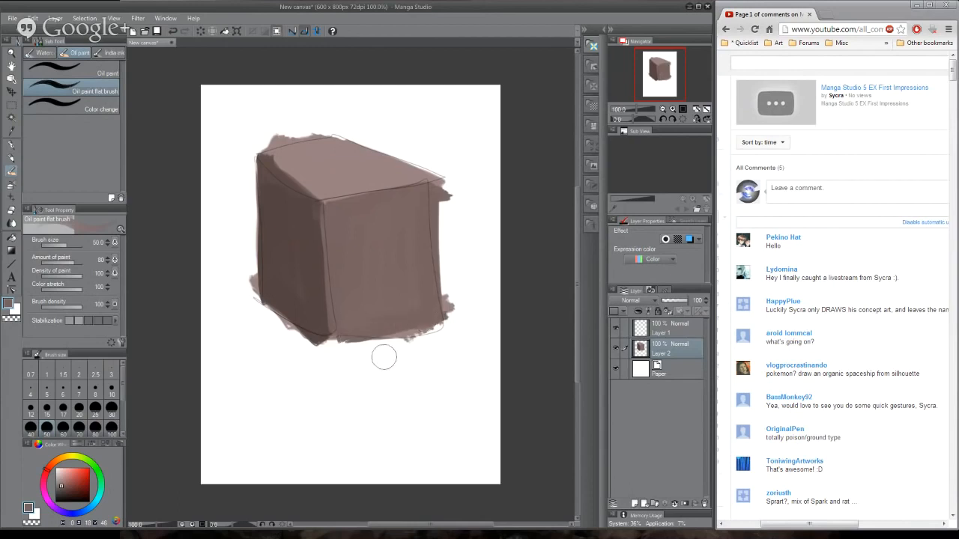
- Clean the top face's front-left edge with its lighter tone, and trim the box's left and lower-left outline with white
{"action": "left_click", "coordinate": [301, 166], "text": "alt"}
{"action": "mouse_move", "coordinate": [272, 158]}
{"action": "left_mouse_down"}
{"action": "mouse_move", "coordinate": [312, 188]}
{"action": "mouse_move", "coordinate": [297, 161]}
{"action": "mouse_move", "coordinate": [307, 182]}
{"action": "left_mouse_up"}
{"action": "left_click", "coordinate": [321, 154], "text": "alt"}
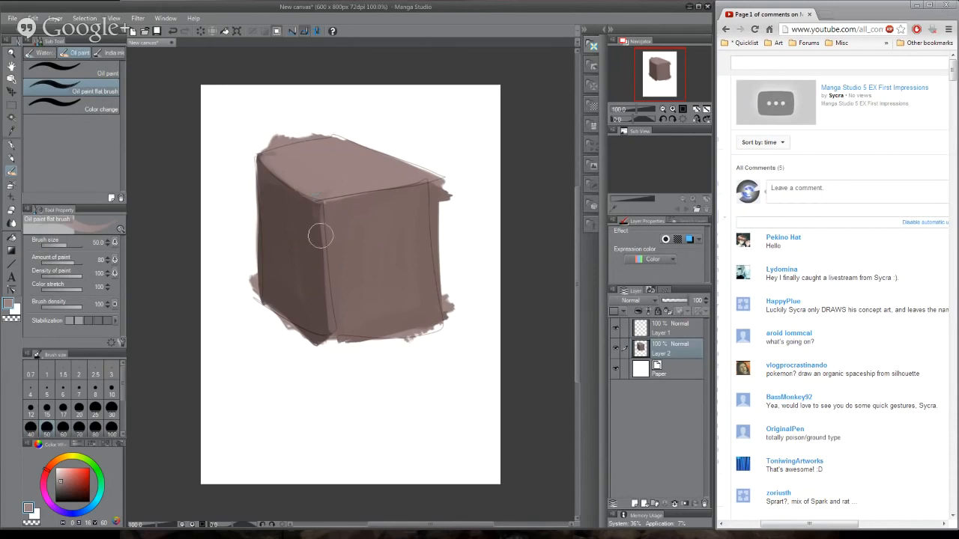
{"action": "left_click", "coordinate": [235, 167], "text": "alt"}
{"action": "left_click_drag", "start_coordinate": [236, 172], "coordinate": [250, 313]}
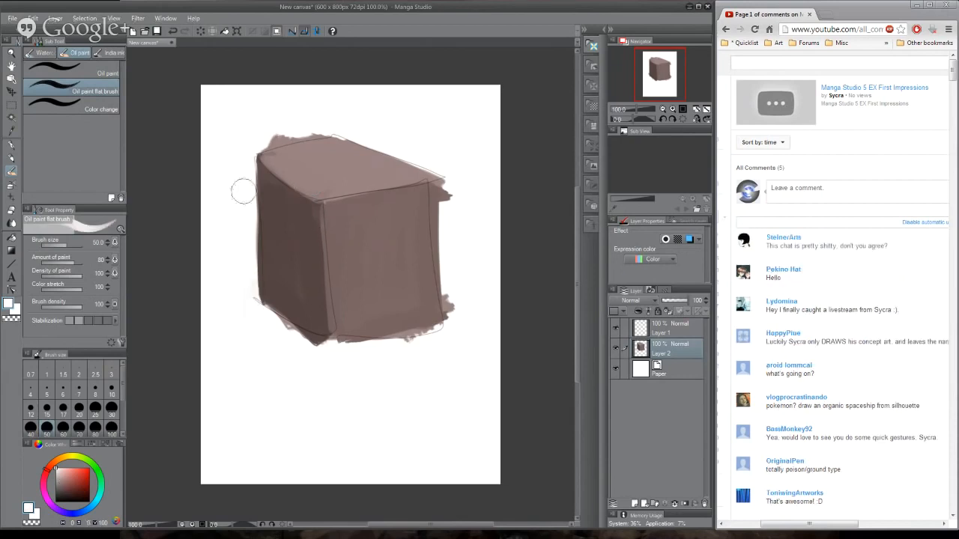
{"action": "mouse_move", "coordinate": [243, 191]}
{"action": "left_mouse_down"}
{"action": "mouse_move", "coordinate": [248, 295]}
{"action": "mouse_move", "coordinate": [303, 348]}
{"action": "left_mouse_up"}
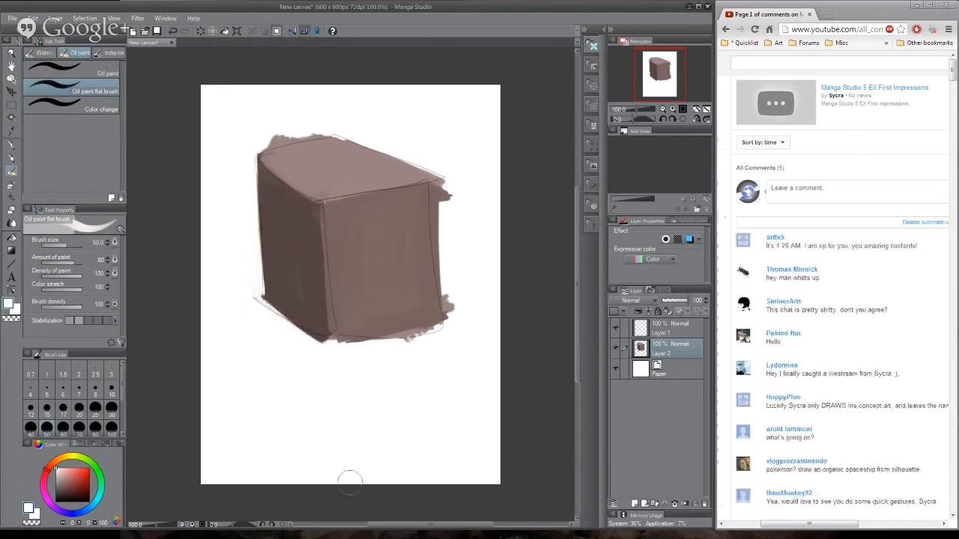
- Repaint the dark left face crisply up to the box's front vertical edge, and undo the stray stroke outside it
{"action": "left_click", "coordinate": [280, 213], "text": "alt"}
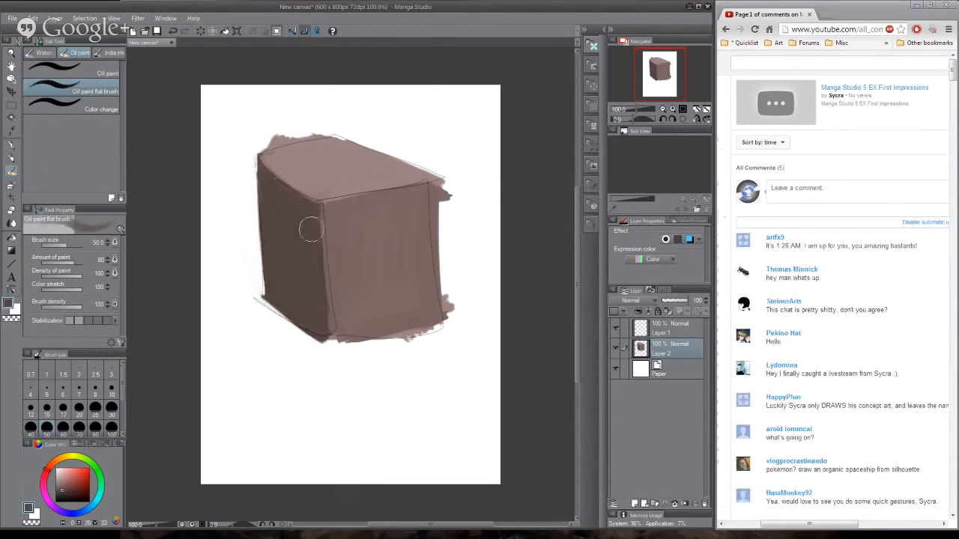
{"action": "left_click_drag", "start_coordinate": [321, 201], "coordinate": [328, 342]}
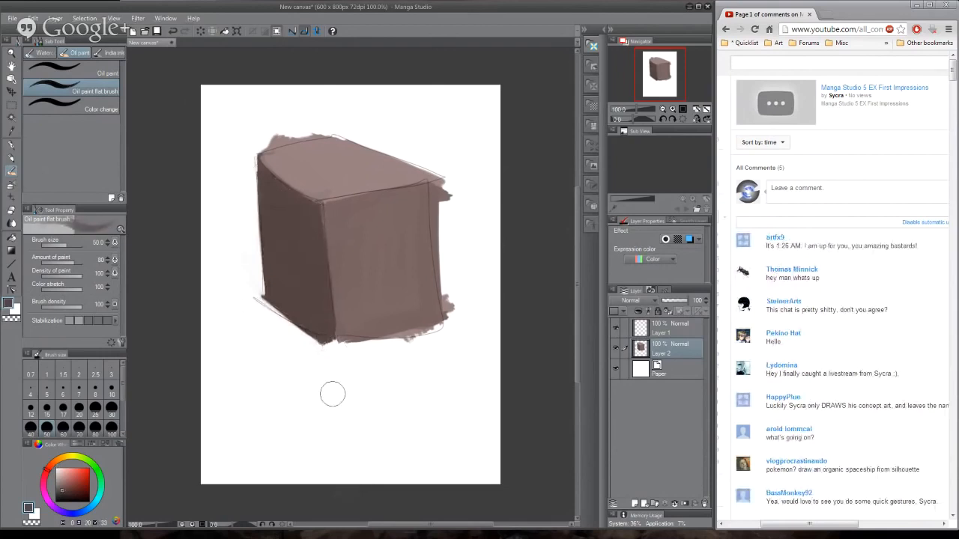
{"action": "left_click_drag", "start_coordinate": [229, 230], "coordinate": [280, 248]}
{"action": "key", "text": "ctrl+z"}
{"action": "left_click", "coordinate": [358, 201], "text": "alt"}
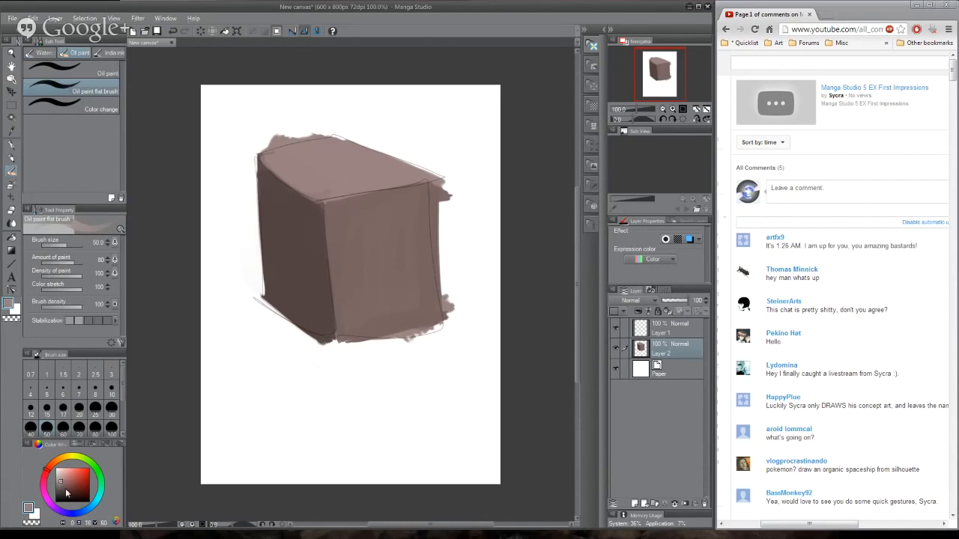
{"action": "left_click_drag", "start_coordinate": [68, 504], "coordinate": [61, 480]}
{"action": "mouse_move", "coordinate": [293, 378]}
{"action": "left_mouse_down"}
{"action": "mouse_move", "coordinate": [221, 418]}
{"action": "mouse_move", "coordinate": [245, 433]}
{"action": "mouse_move", "coordinate": [231, 391]}
{"action": "left_mouse_up"}
{"action": "key", "text": "ctrl+z"}
- Even out the left face with dark brown and tidy its upper outer edge using sampled colors
{"action": "left_click_drag", "start_coordinate": [61, 491], "coordinate": [67, 495]}
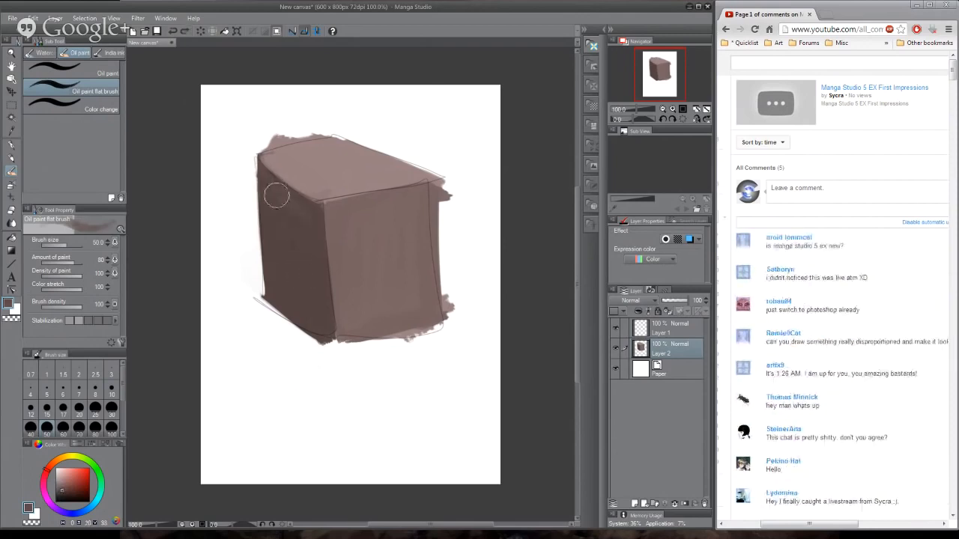
{"action": "mouse_move", "coordinate": [261, 175]}
{"action": "left_mouse_down"}
{"action": "mouse_move", "coordinate": [264, 193]}
{"action": "mouse_move", "coordinate": [266, 166]}
{"action": "mouse_move", "coordinate": [253, 214]}
{"action": "left_mouse_up"}
{"action": "left_click", "coordinate": [284, 237], "text": "alt"}
{"action": "left_click", "coordinate": [282, 239], "text": "alt"}
{"action": "left_click", "coordinate": [298, 215], "text": "alt"}
{"action": "left_click", "coordinate": [242, 201], "text": "alt"}
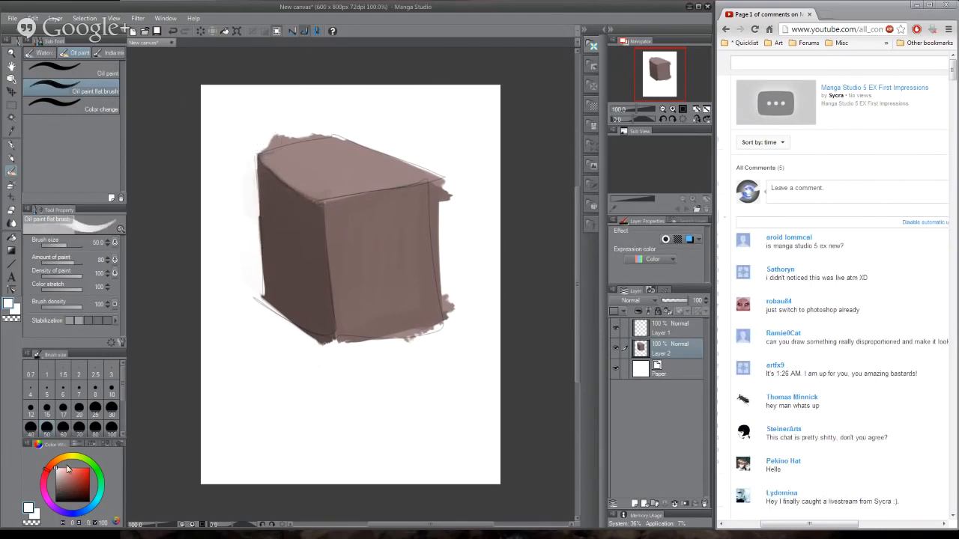
- Paint a muted olive-tan background around the box's left, upper and right outlines, covering the overspill
{"action": "left_click", "coordinate": [60, 458]}
{"action": "mouse_move", "coordinate": [65, 477]}
{"action": "left_mouse_down"}
{"action": "mouse_move", "coordinate": [75, 485]}
{"action": "mouse_move", "coordinate": [60, 480]}
{"action": "left_mouse_up"}
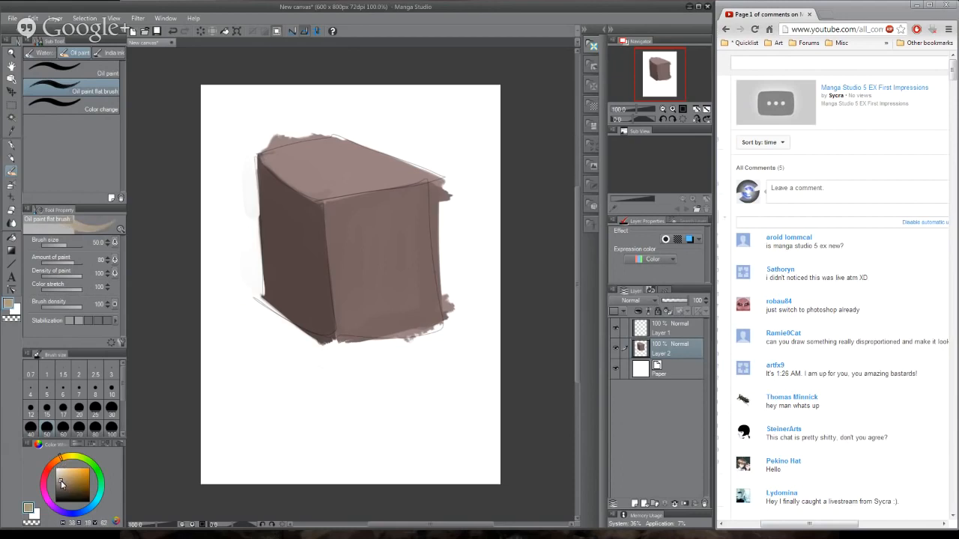
{"action": "mouse_move", "coordinate": [229, 126]}
{"action": "left_mouse_down"}
{"action": "mouse_move", "coordinate": [235, 203]}
{"action": "mouse_move", "coordinate": [257, 259]}
{"action": "mouse_move", "coordinate": [272, 125]}
{"action": "mouse_move", "coordinate": [376, 105]}
{"action": "left_mouse_up"}
{"action": "left_click_drag", "start_coordinate": [346, 116], "coordinate": [471, 183]}
{"action": "mouse_move", "coordinate": [374, 120]}
{"action": "left_mouse_down"}
{"action": "mouse_move", "coordinate": [472, 169]}
{"action": "mouse_move", "coordinate": [468, 153]}
{"action": "mouse_move", "coordinate": [453, 244]}
{"action": "left_mouse_up"}
{"action": "left_click_drag", "start_coordinate": [447, 157], "coordinate": [455, 257]}
{"action": "left_click_drag", "start_coordinate": [444, 192], "coordinate": [451, 258]}
{"action": "left_click_drag", "start_coordinate": [442, 208], "coordinate": [451, 262]}
{"action": "mouse_move", "coordinate": [454, 203]}
{"action": "left_mouse_down"}
{"action": "mouse_move", "coordinate": [460, 231]}
{"action": "mouse_move", "coordinate": [475, 244]}
{"action": "left_mouse_up"}
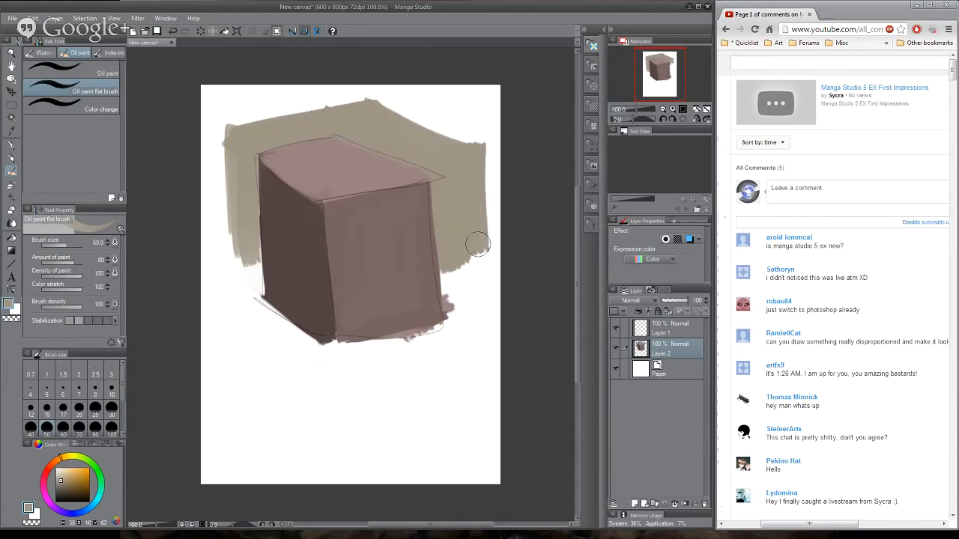
- Extend the olive-tan background to the canvas's upper and right borders
{"action": "left_click_drag", "start_coordinate": [479, 154], "coordinate": [491, 243]}
{"action": "mouse_move", "coordinate": [495, 142]}
{"action": "left_mouse_down"}
{"action": "mouse_move", "coordinate": [394, 112]}
{"action": "mouse_move", "coordinate": [461, 141]}
{"action": "left_mouse_up"}
{"action": "left_click_drag", "start_coordinate": [395, 111], "coordinate": [421, 114]}
{"action": "left_click_drag", "start_coordinate": [333, 117], "coordinate": [202, 132]}
{"action": "mouse_move", "coordinate": [359, 108]}
{"action": "left_mouse_down"}
{"action": "mouse_move", "coordinate": [214, 94]}
{"action": "mouse_move", "coordinate": [494, 89]}
{"action": "left_mouse_up"}
{"action": "left_click_drag", "start_coordinate": [284, 90], "coordinate": [204, 92]}
{"action": "left_click_drag", "start_coordinate": [460, 93], "coordinate": [498, 150]}
{"action": "left_click_drag", "start_coordinate": [495, 104], "coordinate": [497, 128]}
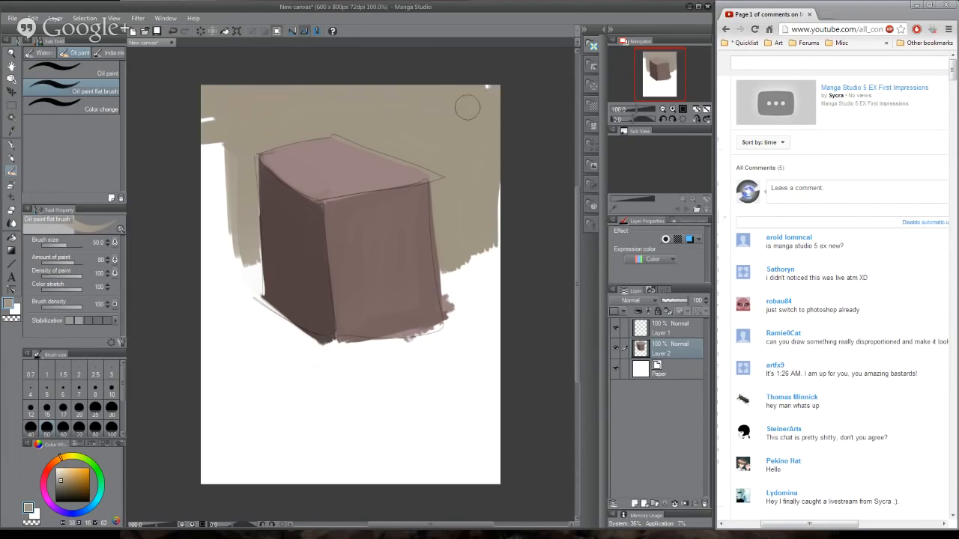
- Fill the remaining white area beside the box's left face with the olive-tan background, down to the horizon level
{"action": "left_click_drag", "start_coordinate": [223, 153], "coordinate": [226, 255]}
{"action": "left_click_drag", "start_coordinate": [213, 149], "coordinate": [213, 247]}
{"action": "left_click_drag", "start_coordinate": [199, 129], "coordinate": [205, 244]}
{"action": "left_click_drag", "start_coordinate": [242, 213], "coordinate": [249, 262]}
{"action": "mouse_move", "coordinate": [239, 158]}
{"action": "left_mouse_down"}
{"action": "mouse_move", "coordinate": [233, 242]}
{"action": "mouse_move", "coordinate": [235, 255]}
{"action": "mouse_move", "coordinate": [247, 256]}
{"action": "mouse_move", "coordinate": [245, 197]}
{"action": "mouse_move", "coordinate": [250, 259]}
{"action": "mouse_move", "coordinate": [198, 264]}
{"action": "left_mouse_up"}
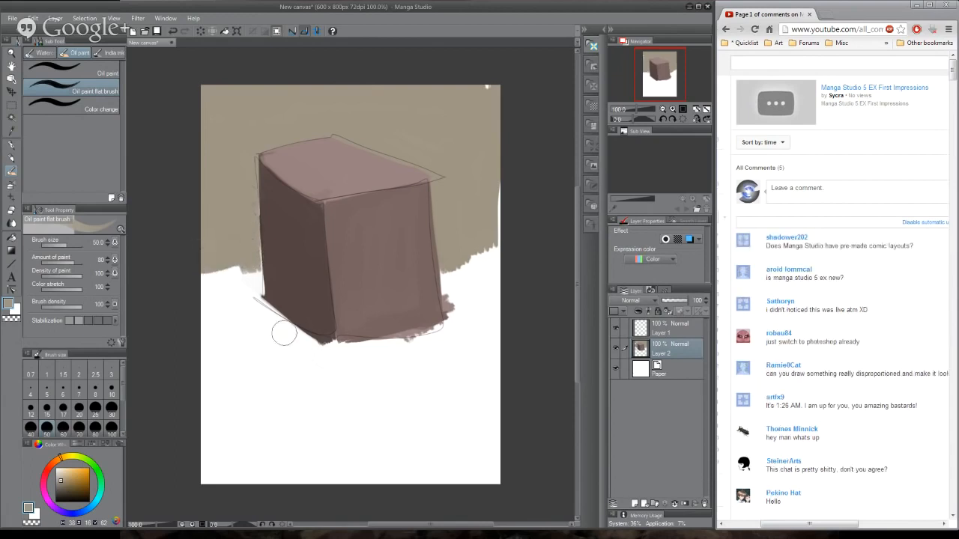
- Shift the sampled dark brown toward orange and blend it into the upper part of the left face
{"action": "left_click", "coordinate": [290, 226], "text": "alt"}
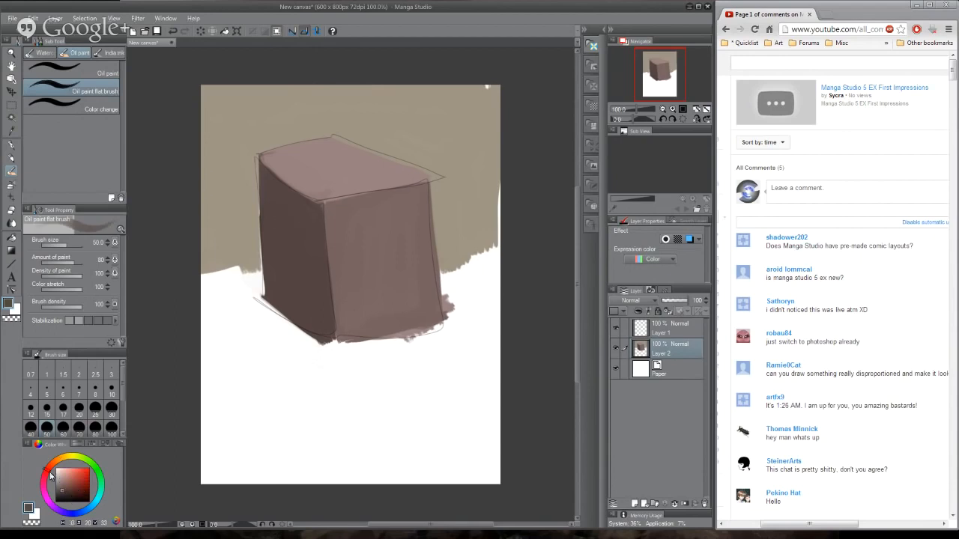
{"action": "left_click_drag", "start_coordinate": [51, 473], "coordinate": [53, 463]}
{"action": "left_click", "coordinate": [69, 489]}
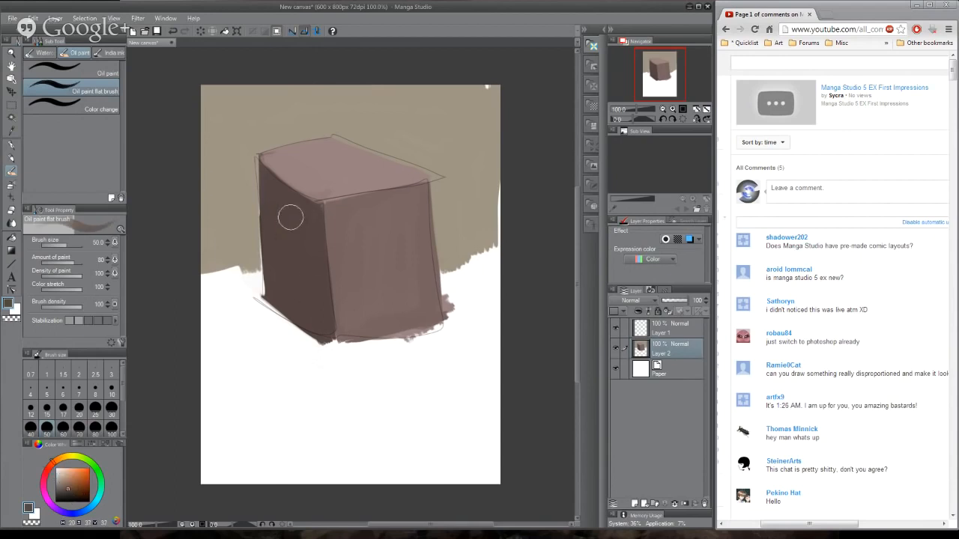
{"action": "mouse_move", "coordinate": [290, 218]}
{"action": "left_mouse_down"}
{"action": "mouse_move", "coordinate": [294, 281]}
{"action": "mouse_move", "coordinate": [275, 245]}
{"action": "mouse_move", "coordinate": [272, 198]}
{"action": "mouse_move", "coordinate": [307, 226]}
{"action": "left_mouse_up"}
- Mix a dark desaturated blue into the left face and blend it down toward the lower front corner
{"action": "left_click", "coordinate": [93, 512]}
{"action": "left_click", "coordinate": [61, 489]}
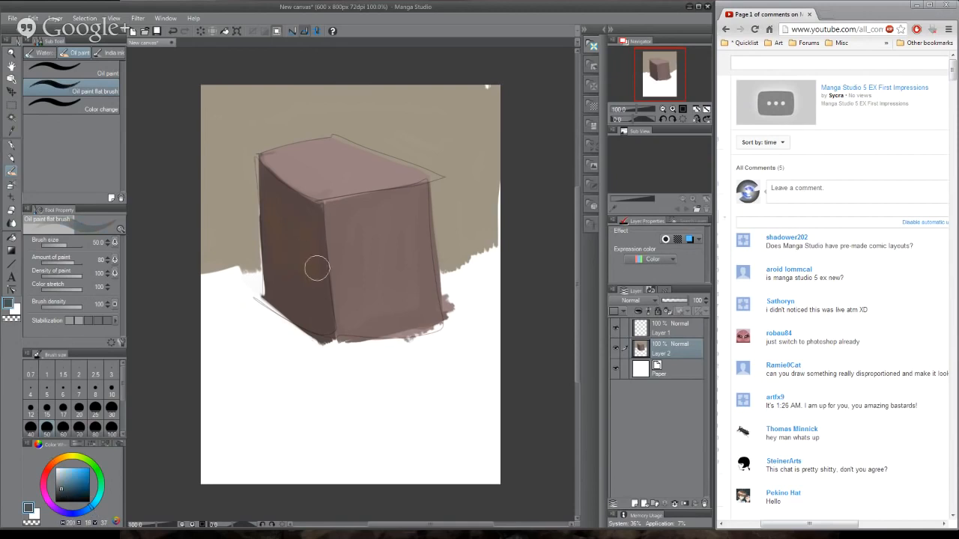
{"action": "left_click", "coordinate": [284, 277], "text": "alt"}
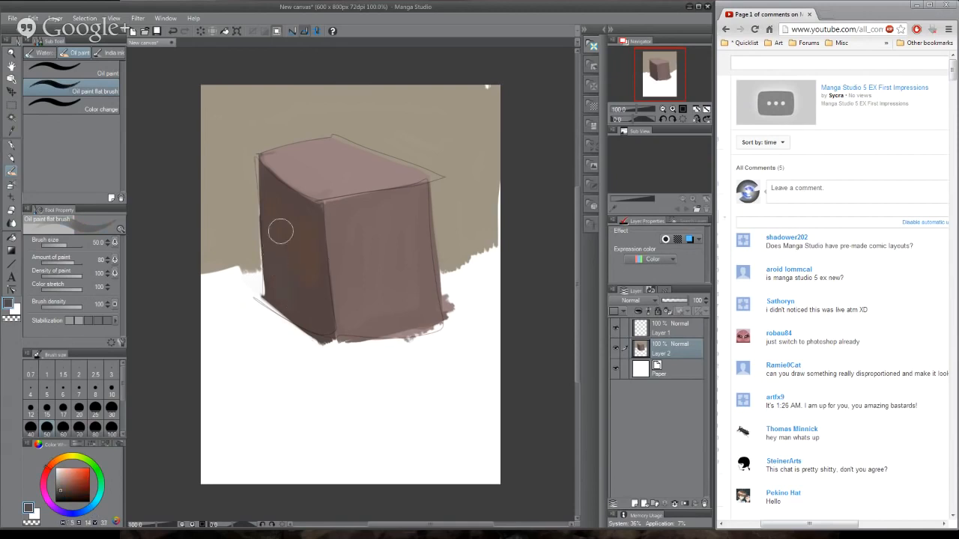
{"action": "mouse_move", "coordinate": [281, 231]}
{"action": "left_mouse_down"}
{"action": "mouse_move", "coordinate": [317, 315]}
{"action": "mouse_move", "coordinate": [290, 198]}
{"action": "mouse_move", "coordinate": [326, 332]}
{"action": "left_mouse_up"}
- Blend a dark muted green into the left face, followed by a dark reddish brown over it
{"action": "left_click", "coordinate": [89, 466]}
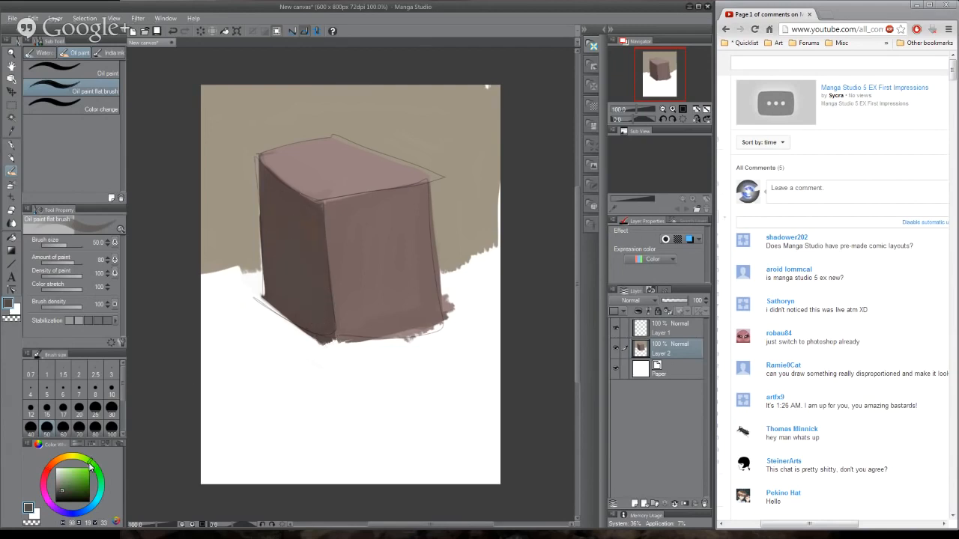
{"action": "left_click", "coordinate": [65, 493]}
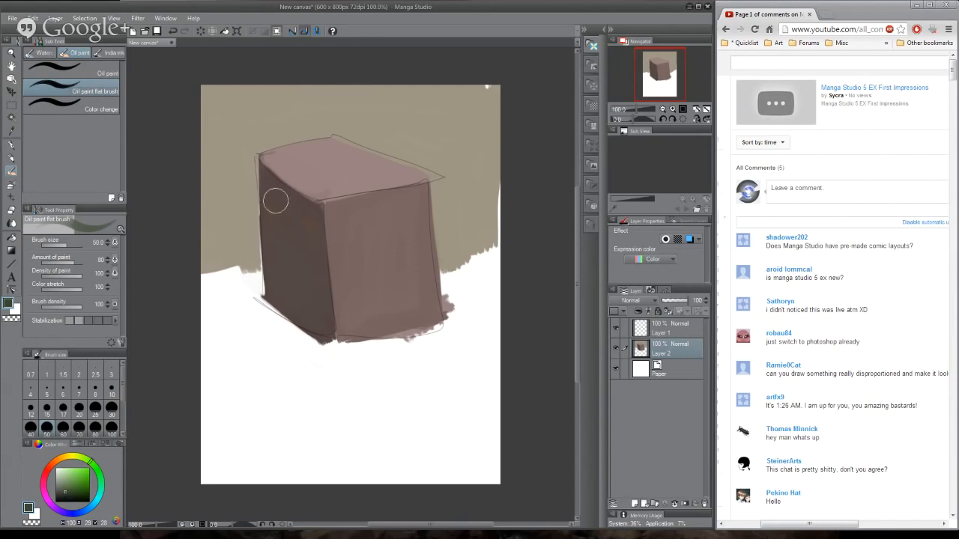
{"action": "left_click", "coordinate": [278, 224], "text": "alt"}
{"action": "left_click", "coordinate": [291, 225], "text": "alt"}
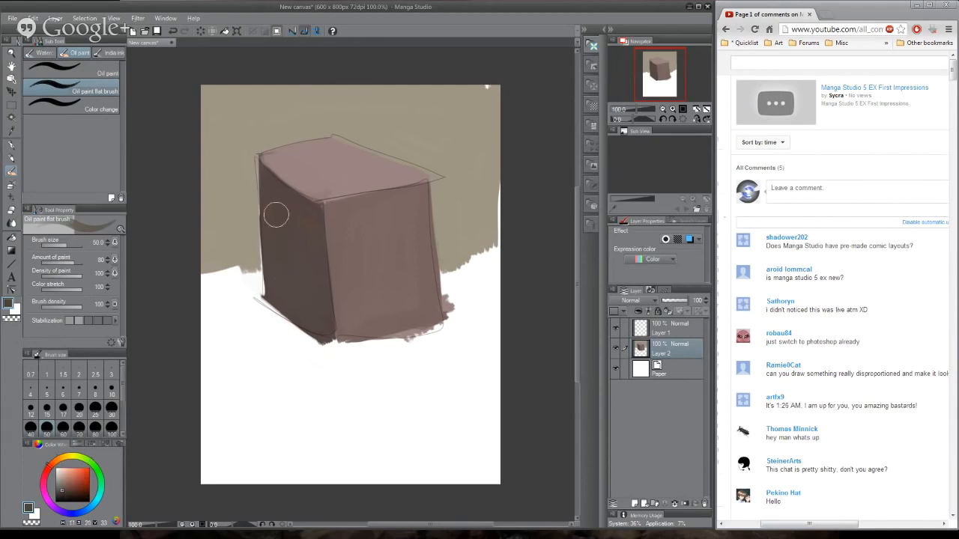
{"action": "left_click", "coordinate": [60, 490]}
{"action": "left_click", "coordinate": [45, 471]}
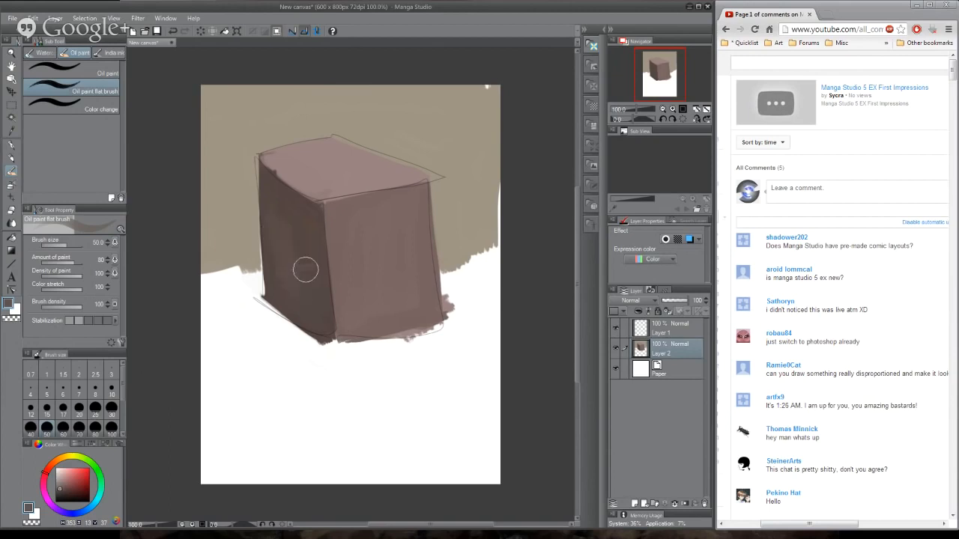
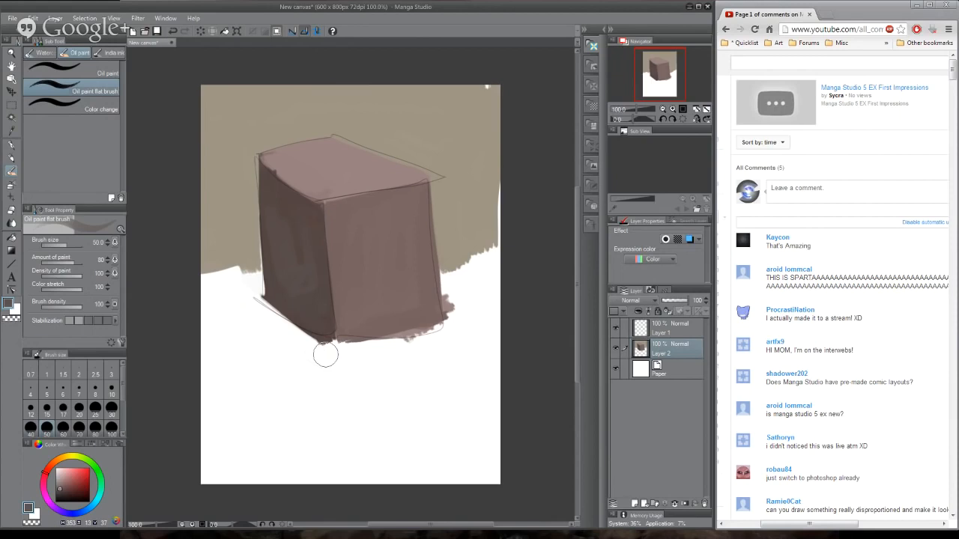
- Delete both layers of the box painting and add a new empty layer above the paper
{"action": "left_click", "coordinate": [683, 333], "text": "ctrl"}
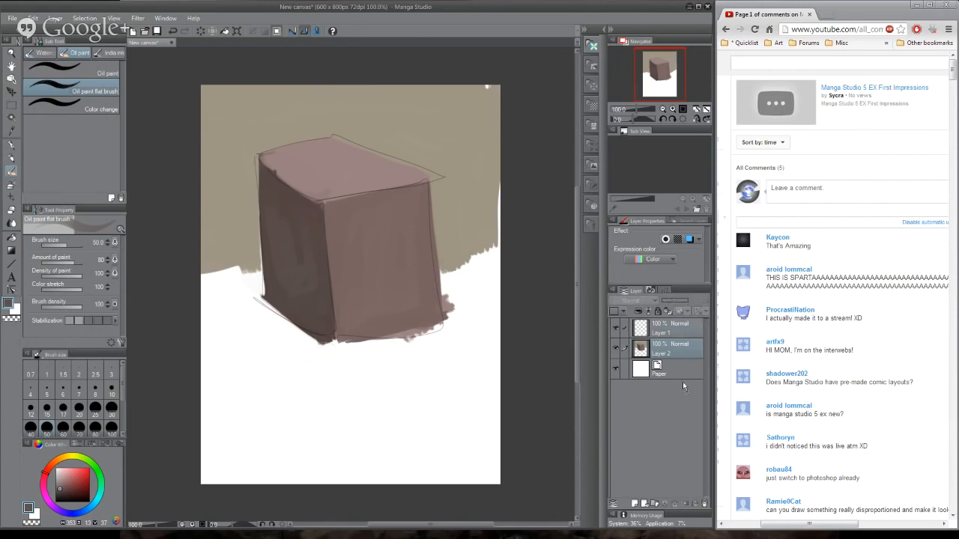
{"action": "left_click", "coordinate": [704, 504]}
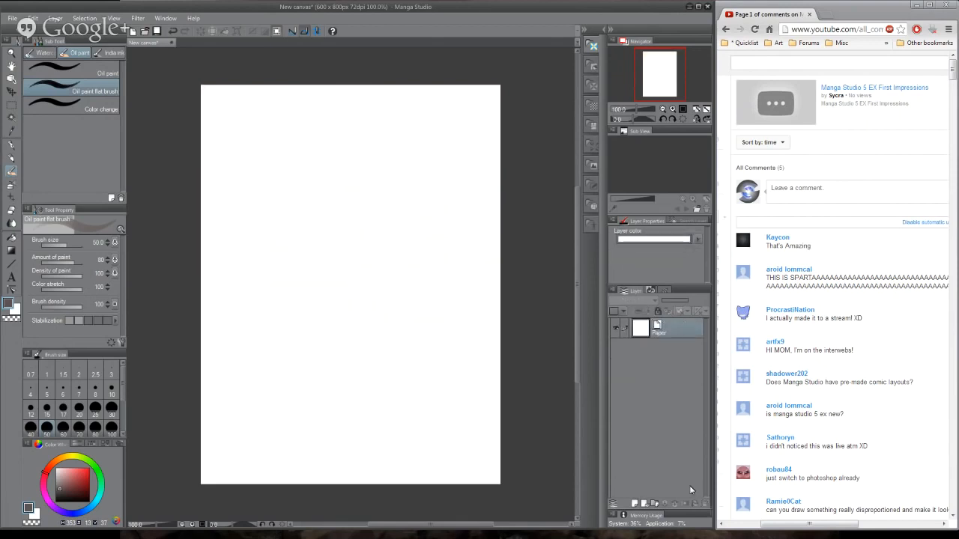
{"action": "left_click", "coordinate": [635, 504]}
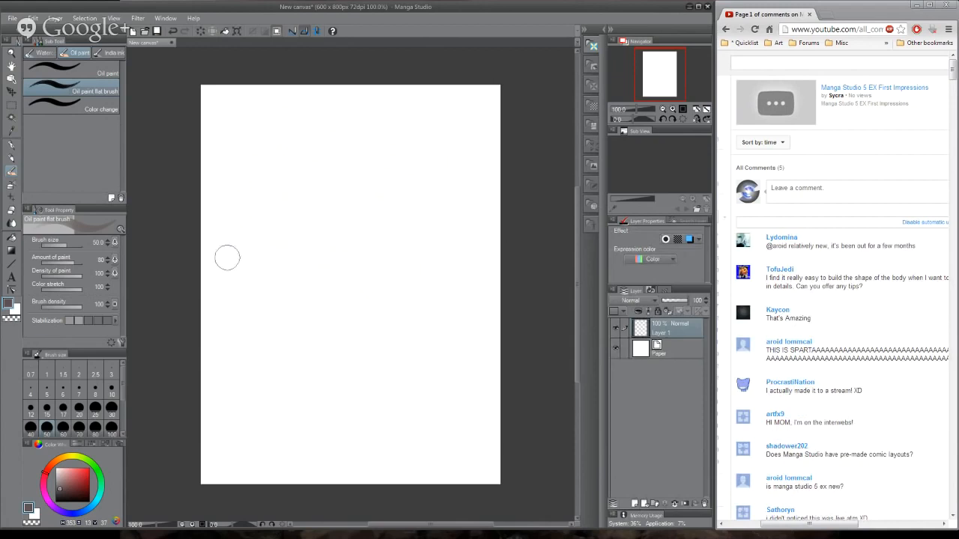
{"action": "left_click", "coordinate": [32, 18]}
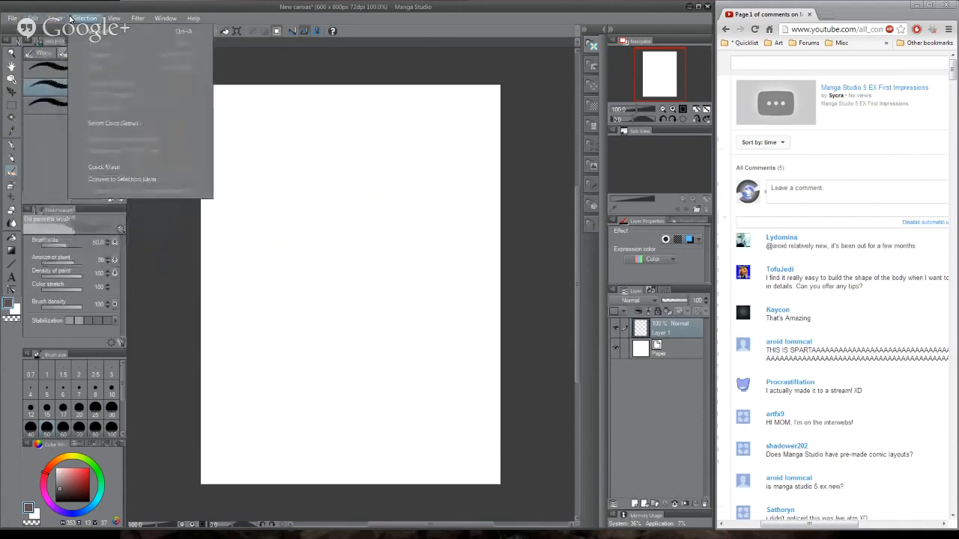
{"action": "mouse_move", "coordinate": [59, 18]}
{"action": "mouse_move", "coordinate": [126, 18]}
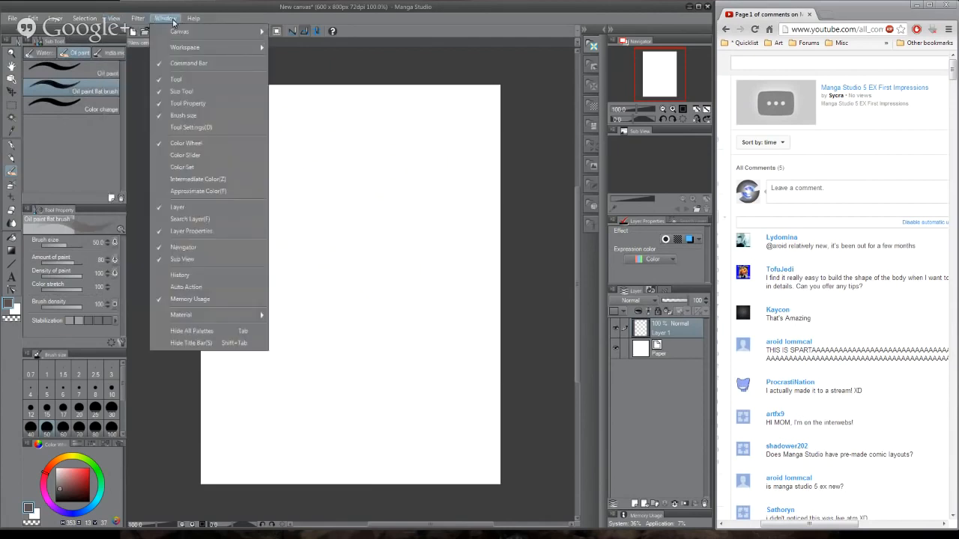
{"action": "mouse_move", "coordinate": [182, 23]}
{"action": "mouse_move", "coordinate": [89, 18]}
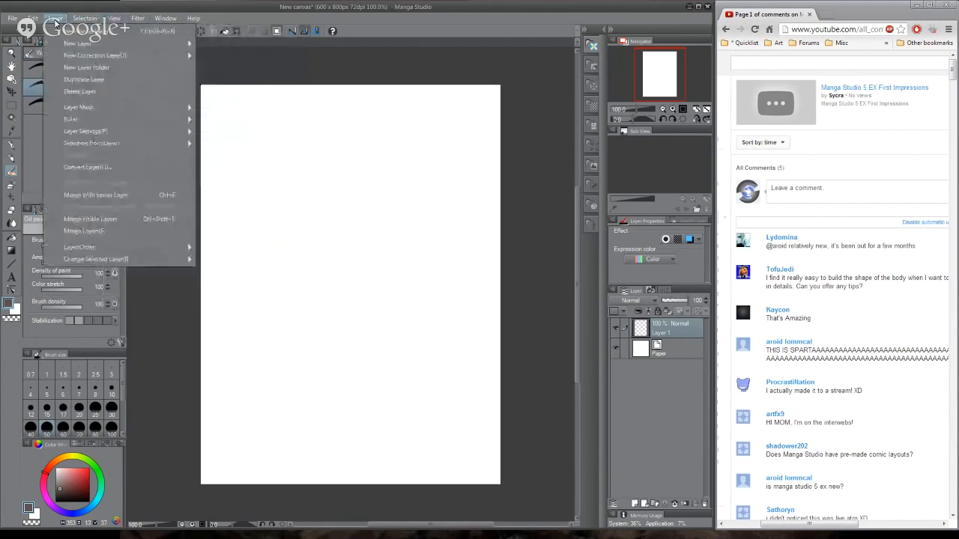
{"action": "mouse_move", "coordinate": [12, 21]}
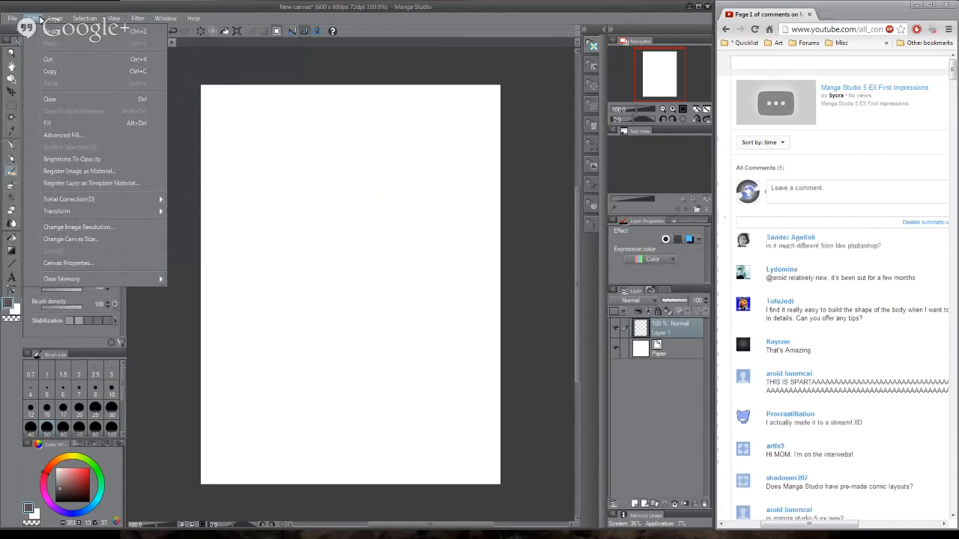
{"action": "left_click", "coordinate": [41, 16]}
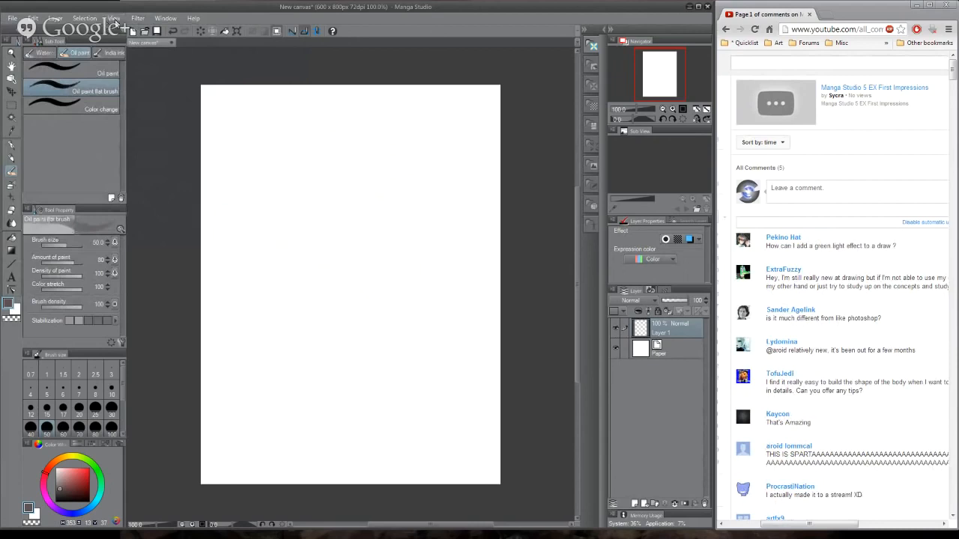
{"action": "left_click", "coordinate": [115, 19]}
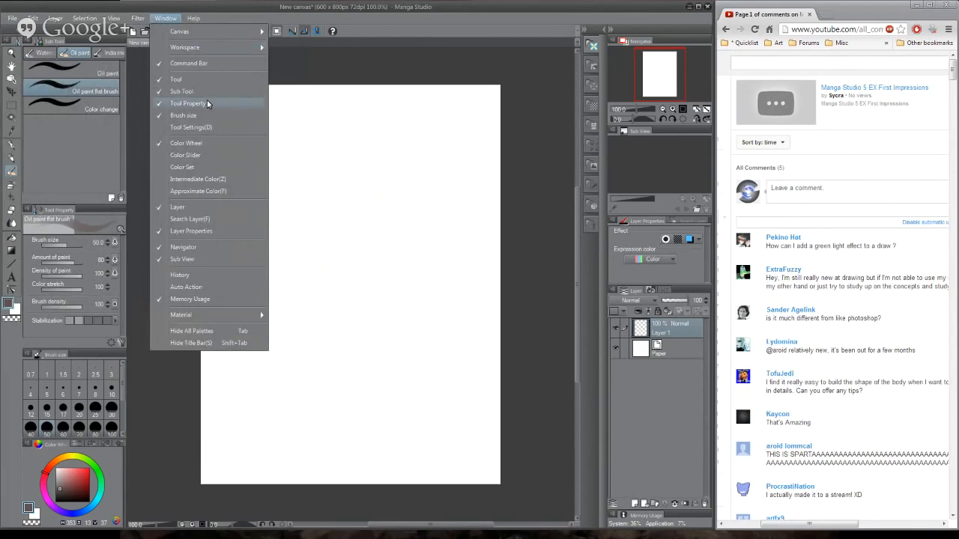
{"action": "left_click", "coordinate": [165, 21]}
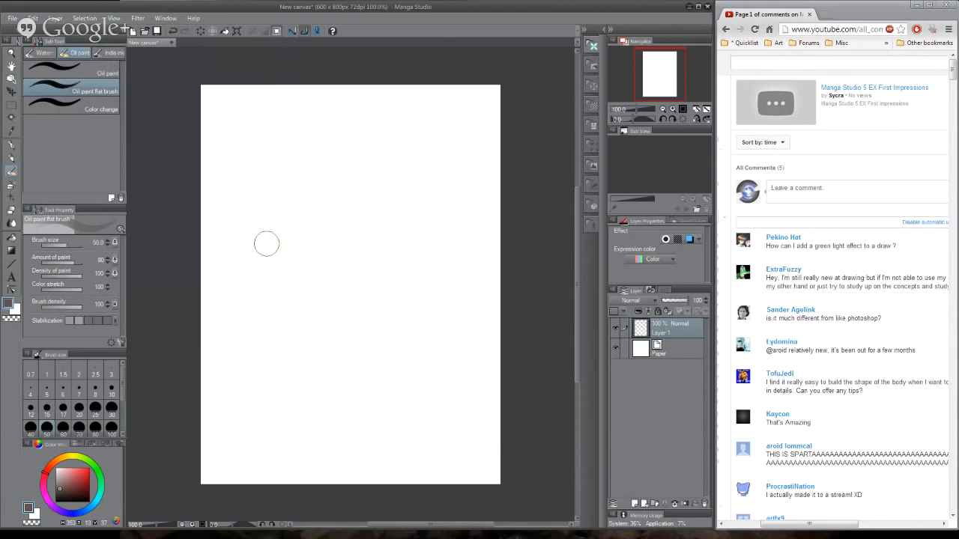
{"action": "left_click", "coordinate": [57, 18]}
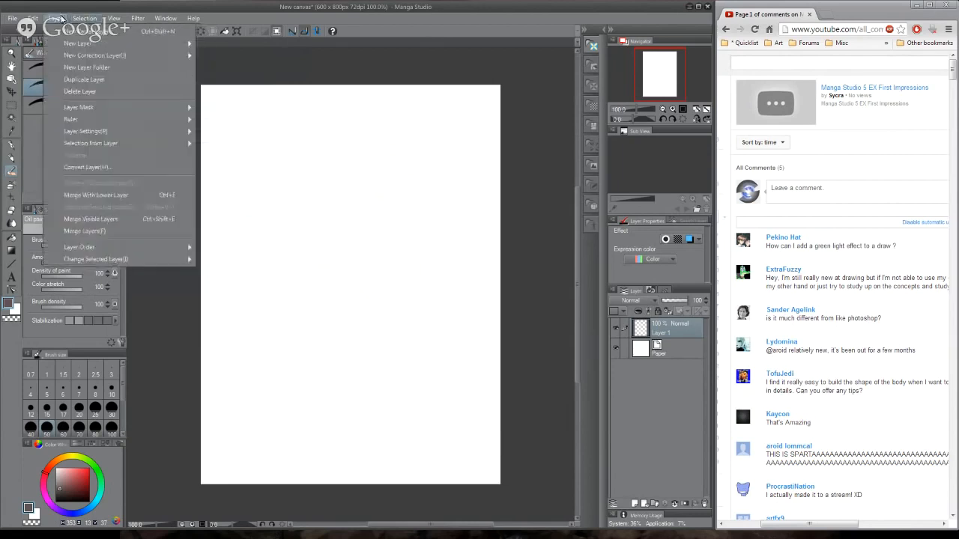
{"action": "mouse_move", "coordinate": [67, 120]}
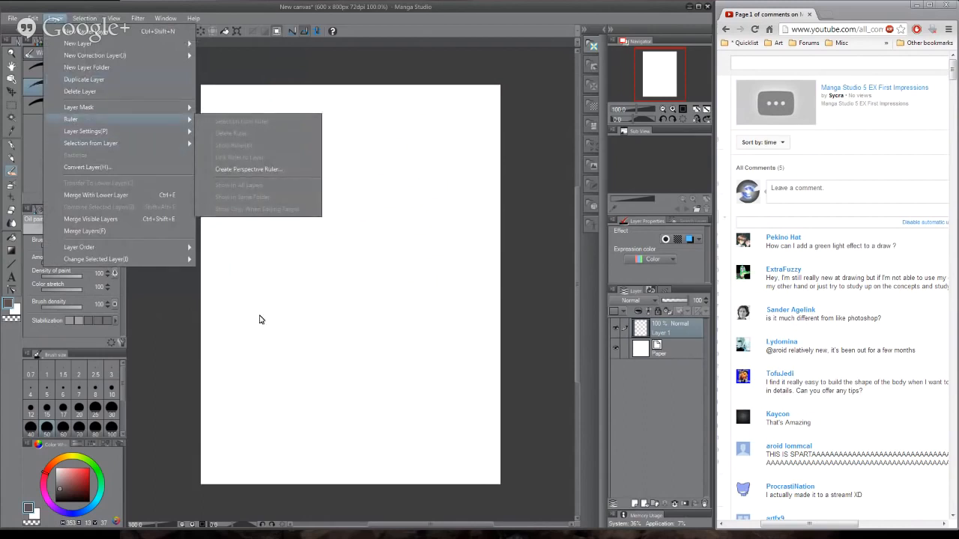
{"action": "mouse_move", "coordinate": [37, 19]}
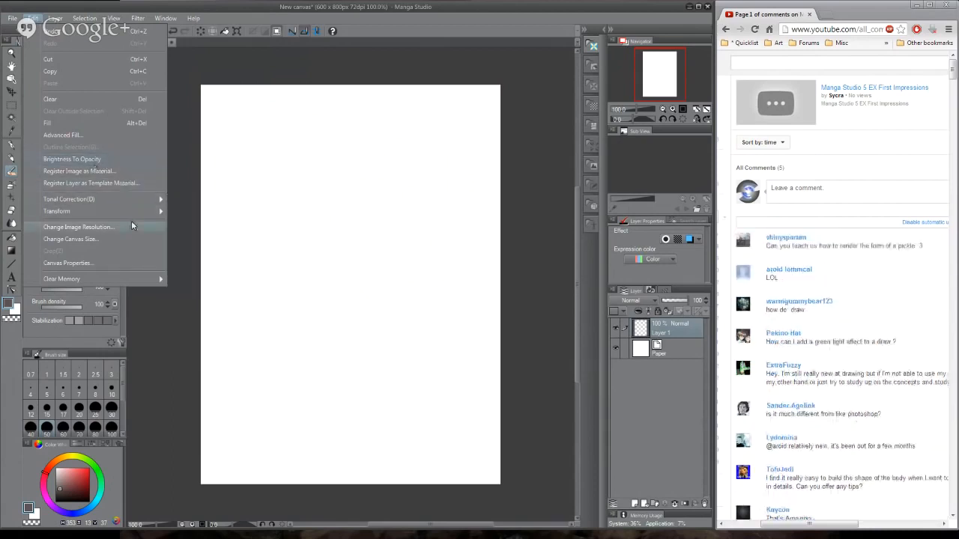
{"action": "left_click", "coordinate": [181, 224]}
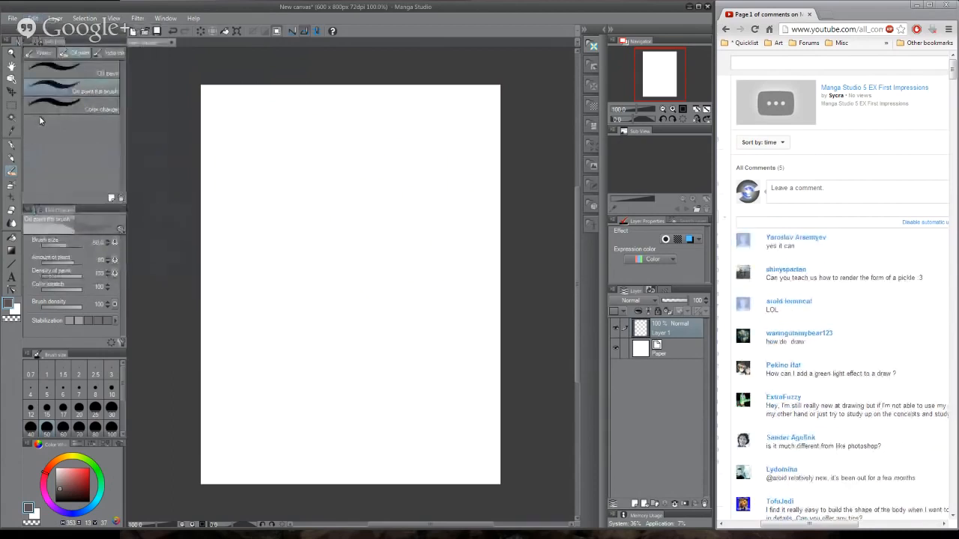
- Try a diagonal test stroke with the Oil paint brush on the blank canvas and undo it
{"action": "left_click", "coordinate": [91, 71]}
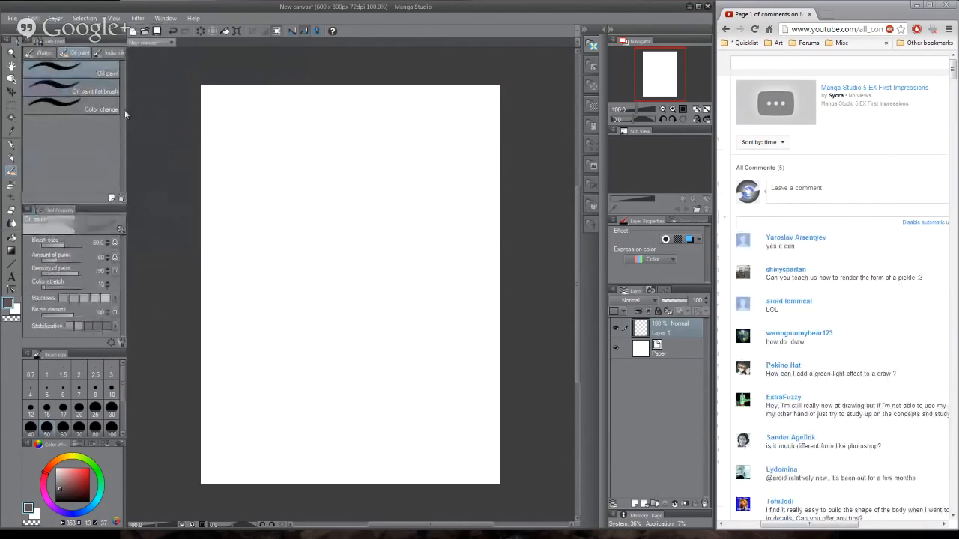
{"action": "left_click", "coordinate": [110, 90]}
{"action": "left_click", "coordinate": [108, 73]}
{"action": "mouse_move", "coordinate": [278, 189]}
{"action": "left_mouse_down"}
{"action": "mouse_move", "coordinate": [385, 297]}
{"action": "mouse_move", "coordinate": [387, 331]}
{"action": "left_mouse_up"}
{"action": "key", "text": "ctrl+z"}
- Try a diagonal test stroke with the Pastel group's Chalk brush on the blank canvas and undo it
{"action": "left_click", "coordinate": [13, 146]}
{"action": "left_click", "coordinate": [13, 159]}
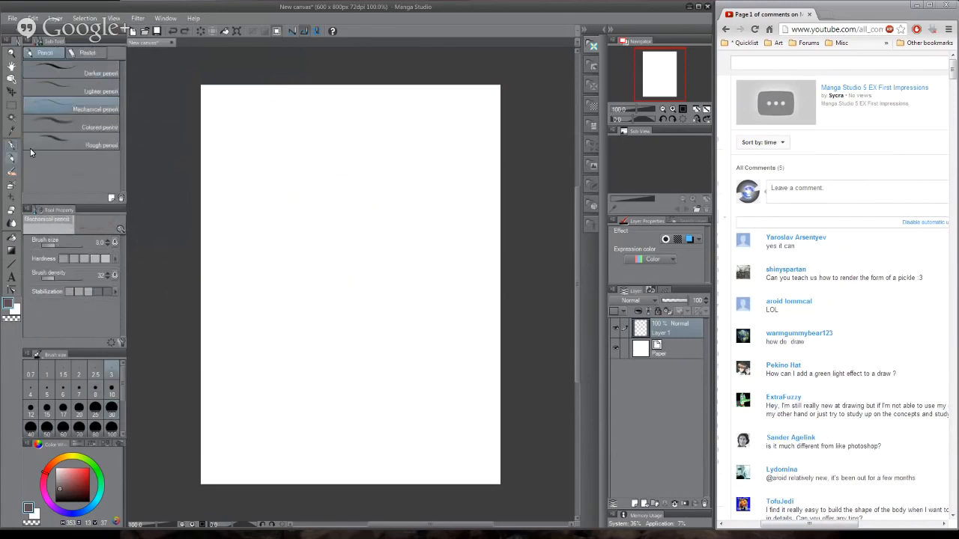
{"action": "left_click", "coordinate": [88, 53]}
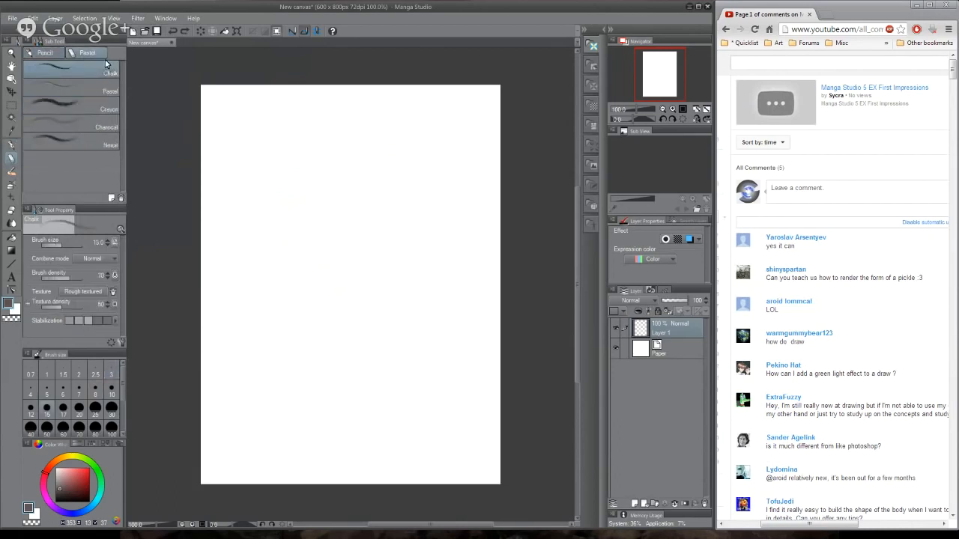
{"action": "mouse_move", "coordinate": [271, 172]}
{"action": "left_mouse_down"}
{"action": "mouse_move", "coordinate": [298, 150]}
{"action": "mouse_move", "coordinate": [334, 265]}
{"action": "mouse_move", "coordinate": [370, 283]}
{"action": "left_mouse_up"}
{"action": "key", "text": "ctrl+z"}
- Switch to the India ink Bit husky brush
{"action": "left_click", "coordinate": [11, 171]}
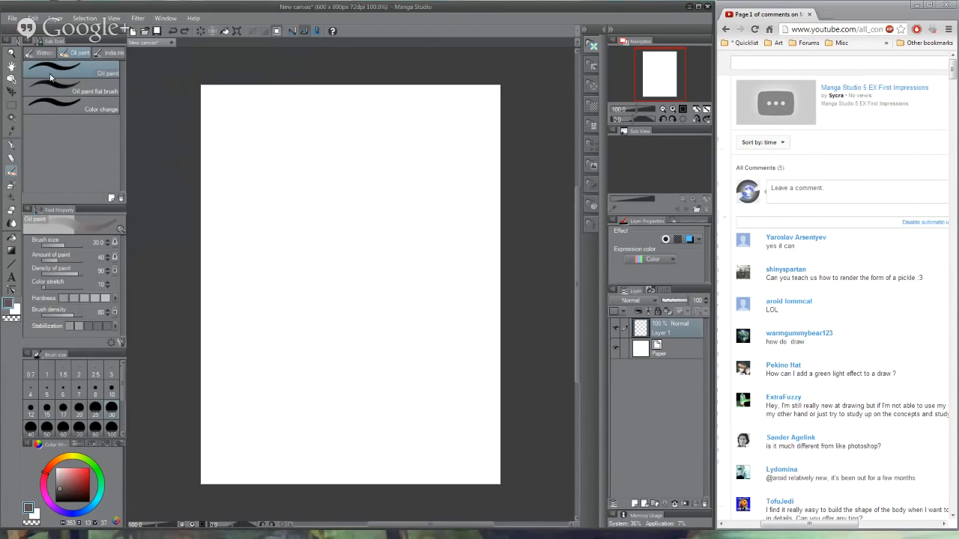
{"action": "left_click", "coordinate": [106, 54]}
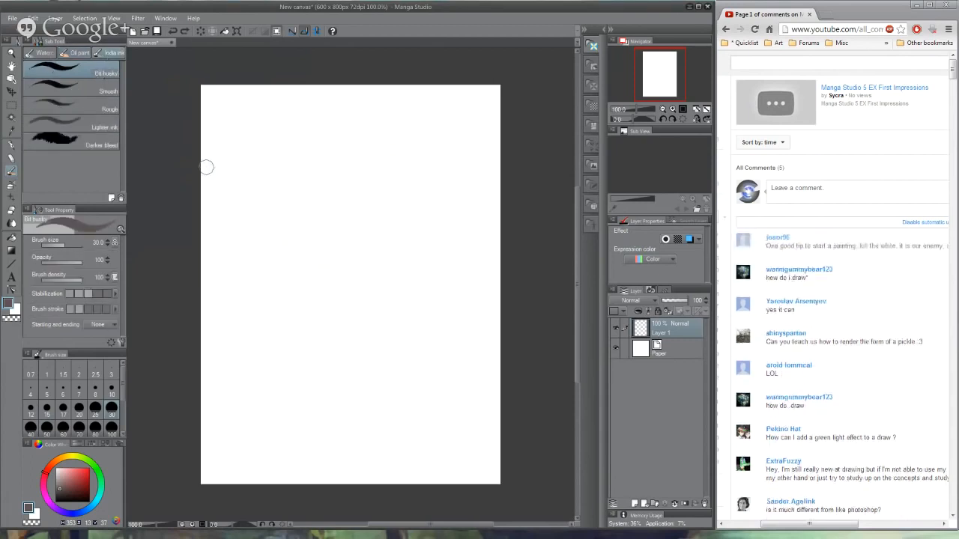
- Block in a rough dark brown insect-like silhouette on the upper half of the canvas and clear the layer
{"action": "mouse_move", "coordinate": [296, 251]}
{"action": "left_mouse_down"}
{"action": "mouse_move", "coordinate": [281, 188]}
{"action": "mouse_move", "coordinate": [330, 164]}
{"action": "mouse_move", "coordinate": [307, 221]}
{"action": "mouse_move", "coordinate": [344, 161]}
{"action": "mouse_move", "coordinate": [375, 181]}
{"action": "mouse_move", "coordinate": [324, 229]}
{"action": "mouse_move", "coordinate": [381, 221]}
{"action": "mouse_move", "coordinate": [398, 170]}
{"action": "mouse_move", "coordinate": [419, 197]}
{"action": "mouse_move", "coordinate": [369, 134]}
{"action": "mouse_move", "coordinate": [451, 191]}
{"action": "mouse_move", "coordinate": [418, 219]}
{"action": "mouse_move", "coordinate": [398, 208]}
{"action": "mouse_move", "coordinate": [380, 171]}
{"action": "mouse_move", "coordinate": [339, 193]}
{"action": "mouse_move", "coordinate": [271, 198]}
{"action": "mouse_move", "coordinate": [302, 173]}
{"action": "mouse_move", "coordinate": [380, 183]}
{"action": "mouse_move", "coordinate": [359, 179]}
{"action": "mouse_move", "coordinate": [303, 251]}
{"action": "mouse_move", "coordinate": [367, 240]}
{"action": "mouse_move", "coordinate": [374, 300]}
{"action": "mouse_move", "coordinate": [364, 211]}
{"action": "mouse_move", "coordinate": [423, 247]}
{"action": "mouse_move", "coordinate": [449, 170]}
{"action": "mouse_move", "coordinate": [403, 141]}
{"action": "mouse_move", "coordinate": [458, 219]}
{"action": "mouse_move", "coordinate": [415, 238]}
{"action": "mouse_move", "coordinate": [399, 316]}
{"action": "mouse_move", "coordinate": [408, 240]}
{"action": "mouse_move", "coordinate": [465, 196]}
{"action": "mouse_move", "coordinate": [440, 278]}
{"action": "left_mouse_up"}
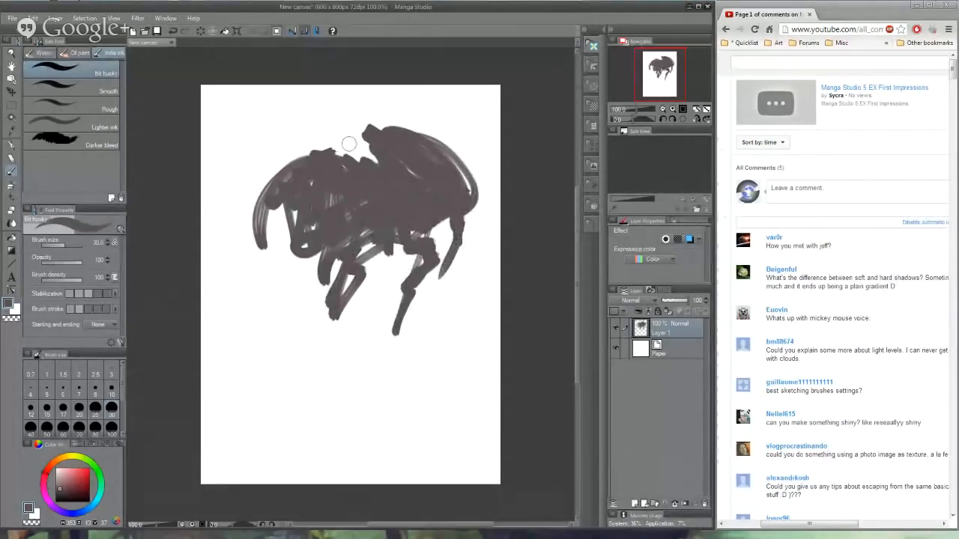
{"action": "mouse_move", "coordinate": [356, 99]}
{"action": "left_mouse_down"}
{"action": "mouse_move", "coordinate": [369, 329]}
{"action": "mouse_move", "coordinate": [247, 352]}
{"action": "mouse_move", "coordinate": [209, 183]}
{"action": "mouse_move", "coordinate": [352, 117]}
{"action": "left_mouse_up"}
{"action": "mouse_move", "coordinate": [367, 103]}
{"action": "left_mouse_down"}
{"action": "mouse_move", "coordinate": [370, 135]}
{"action": "mouse_move", "coordinate": [480, 262]}
{"action": "mouse_move", "coordinate": [359, 101]}
{"action": "left_mouse_up"}
{"action": "key", "text": "Delete"}
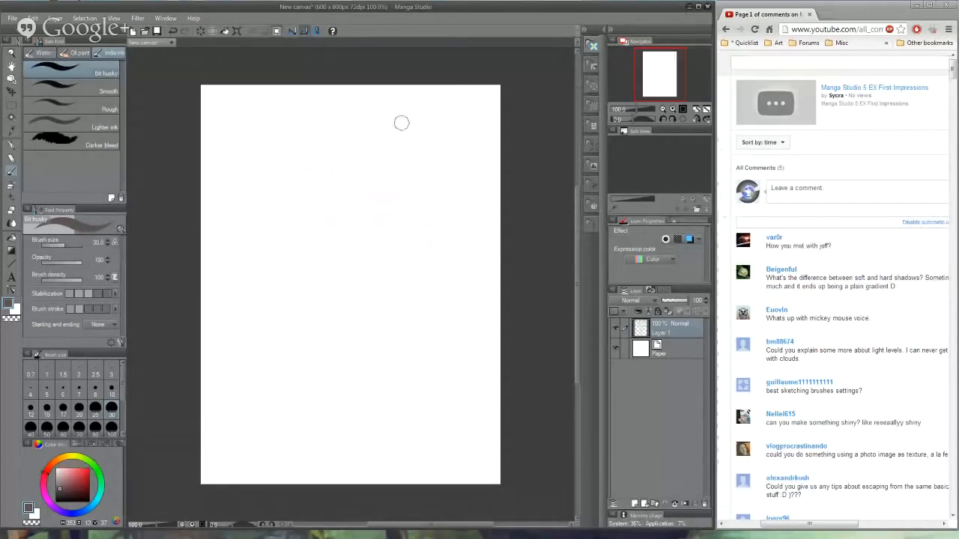
- Block in a dark brown spaceship silhouette on the upper half of the canvas and trim its outer edges into sharper shapes
{"action": "mouse_move", "coordinate": [247, 223]}
{"action": "left_mouse_down"}
{"action": "mouse_move", "coordinate": [327, 229]}
{"action": "mouse_move", "coordinate": [327, 213]}
{"action": "mouse_move", "coordinate": [343, 212]}
{"action": "mouse_move", "coordinate": [337, 223]}
{"action": "mouse_move", "coordinate": [272, 195]}
{"action": "mouse_move", "coordinate": [318, 210]}
{"action": "mouse_move", "coordinate": [227, 235]}
{"action": "mouse_move", "coordinate": [375, 231]}
{"action": "mouse_move", "coordinate": [353, 224]}
{"action": "mouse_move", "coordinate": [350, 204]}
{"action": "mouse_move", "coordinate": [283, 216]}
{"action": "mouse_move", "coordinate": [339, 214]}
{"action": "mouse_move", "coordinate": [373, 226]}
{"action": "mouse_move", "coordinate": [389, 217]}
{"action": "mouse_move", "coordinate": [402, 182]}
{"action": "mouse_move", "coordinate": [460, 144]}
{"action": "mouse_move", "coordinate": [440, 154]}
{"action": "mouse_move", "coordinate": [445, 188]}
{"action": "mouse_move", "coordinate": [414, 192]}
{"action": "mouse_move", "coordinate": [418, 216]}
{"action": "left_mouse_up"}
{"action": "mouse_move", "coordinate": [412, 220]}
{"action": "left_mouse_down"}
{"action": "mouse_move", "coordinate": [436, 225]}
{"action": "mouse_move", "coordinate": [410, 234]}
{"action": "mouse_move", "coordinate": [447, 177]}
{"action": "mouse_move", "coordinate": [440, 134]}
{"action": "mouse_move", "coordinate": [441, 178]}
{"action": "mouse_move", "coordinate": [402, 217]}
{"action": "mouse_move", "coordinate": [442, 143]}
{"action": "mouse_move", "coordinate": [435, 215]}
{"action": "left_mouse_up"}
{"action": "mouse_move", "coordinate": [410, 178]}
{"action": "left_mouse_down"}
{"action": "mouse_move", "coordinate": [336, 203]}
{"action": "mouse_move", "coordinate": [417, 155]}
{"action": "mouse_move", "coordinate": [431, 158]}
{"action": "mouse_move", "coordinate": [417, 178]}
{"action": "mouse_move", "coordinate": [336, 223]}
{"action": "mouse_move", "coordinate": [349, 237]}
{"action": "mouse_move", "coordinate": [332, 245]}
{"action": "mouse_move", "coordinate": [357, 260]}
{"action": "mouse_move", "coordinate": [335, 245]}
{"action": "mouse_move", "coordinate": [362, 240]}
{"action": "mouse_move", "coordinate": [375, 249]}
{"action": "mouse_move", "coordinate": [368, 260]}
{"action": "mouse_move", "coordinate": [353, 260]}
{"action": "mouse_move", "coordinate": [397, 238]}
{"action": "mouse_move", "coordinate": [312, 283]}
{"action": "mouse_move", "coordinate": [368, 262]}
{"action": "mouse_move", "coordinate": [364, 270]}
{"action": "mouse_move", "coordinate": [277, 291]}
{"action": "left_mouse_up"}
{"action": "mouse_move", "coordinate": [447, 186]}
{"action": "left_mouse_down"}
{"action": "mouse_move", "coordinate": [459, 155]}
{"action": "mouse_move", "coordinate": [438, 223]}
{"action": "mouse_move", "coordinate": [480, 171]}
{"action": "left_mouse_up"}
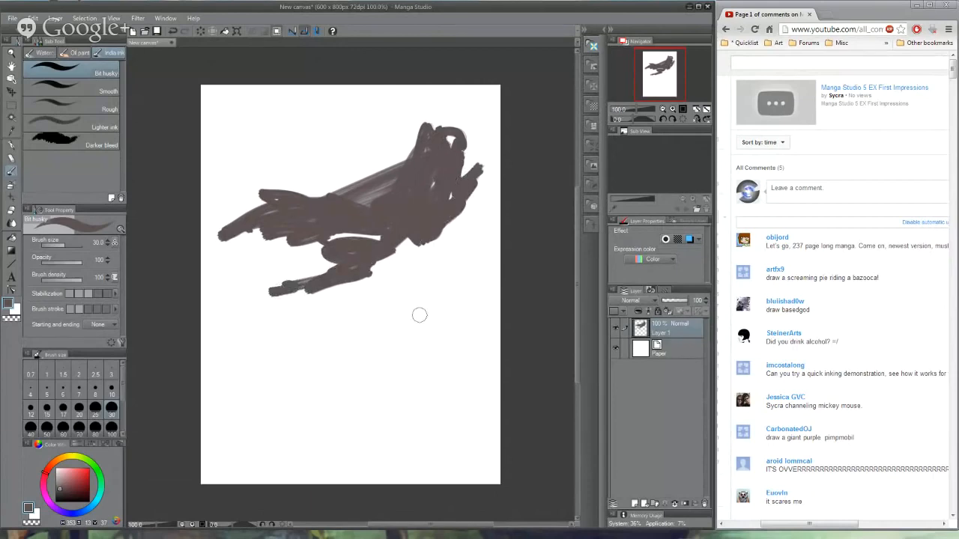
{"action": "mouse_move", "coordinate": [450, 129]}
{"action": "left_mouse_down"}
{"action": "mouse_move", "coordinate": [395, 168]}
{"action": "mouse_move", "coordinate": [472, 124]}
{"action": "mouse_move", "coordinate": [426, 128]}
{"action": "mouse_move", "coordinate": [448, 142]}
{"action": "mouse_move", "coordinate": [397, 189]}
{"action": "mouse_move", "coordinate": [378, 178]}
{"action": "mouse_move", "coordinate": [310, 194]}
{"action": "mouse_move", "coordinate": [442, 144]}
{"action": "mouse_move", "coordinate": [377, 189]}
{"action": "mouse_move", "coordinate": [272, 201]}
{"action": "mouse_move", "coordinate": [282, 199]}
{"action": "mouse_move", "coordinate": [225, 227]}
{"action": "mouse_move", "coordinate": [271, 194]}
{"action": "left_mouse_up"}
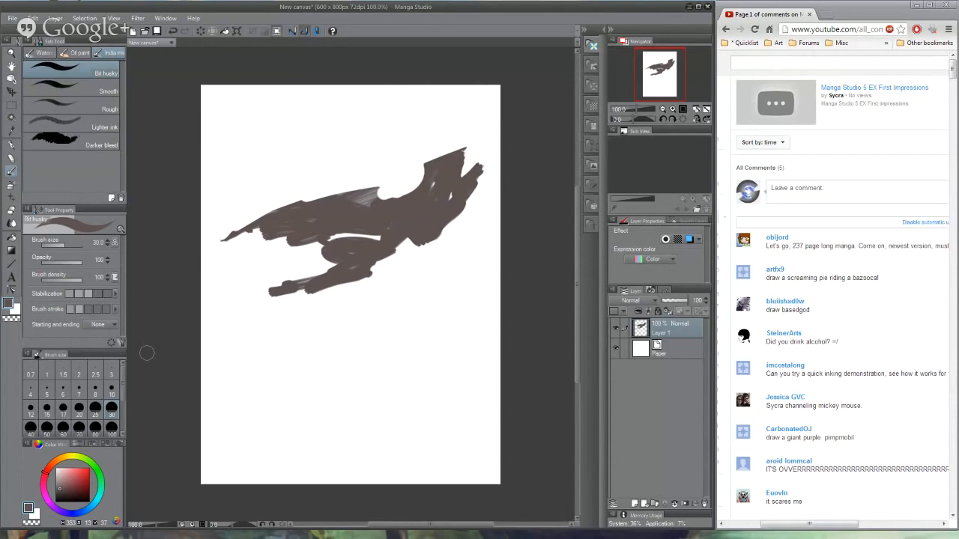
{"action": "mouse_move", "coordinate": [255, 232]}
{"action": "left_mouse_down"}
{"action": "mouse_move", "coordinate": [300, 243]}
{"action": "mouse_move", "coordinate": [260, 242]}
{"action": "mouse_move", "coordinate": [304, 246]}
{"action": "mouse_move", "coordinate": [226, 242]}
{"action": "mouse_move", "coordinate": [287, 248]}
{"action": "left_mouse_up"}
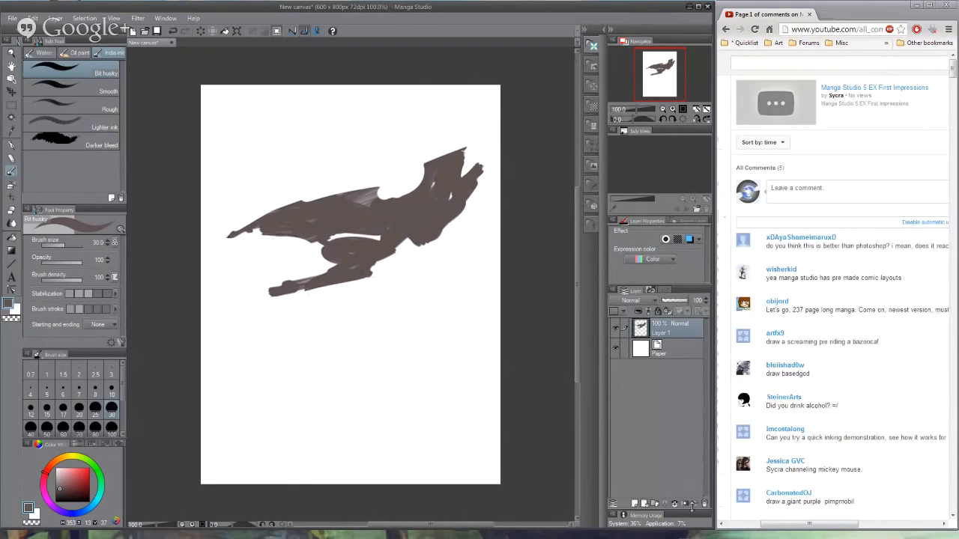
- Add a new layer clipped to the silhouette layer, and test it with a white stroke that is undone
{"action": "left_click", "coordinate": [644, 504]}
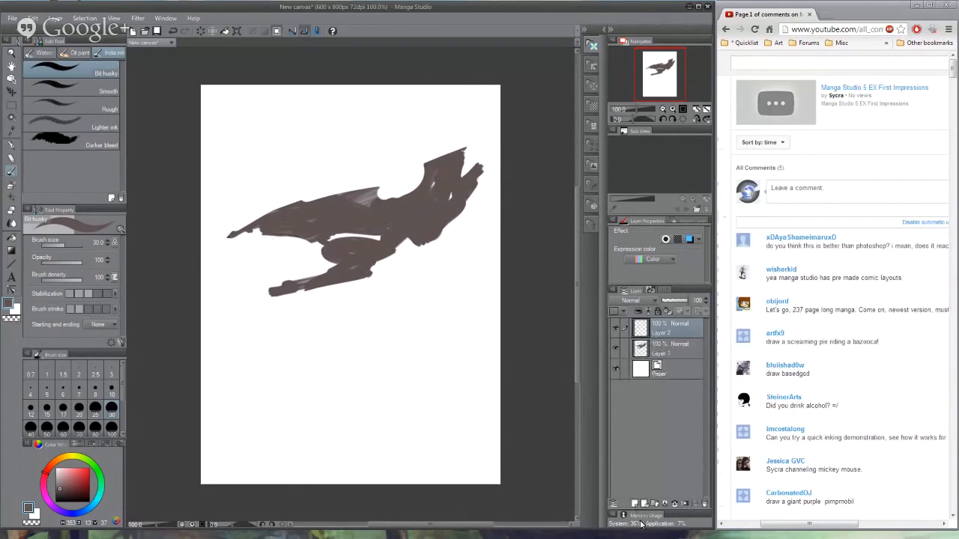
{"action": "left_click", "coordinate": [638, 311]}
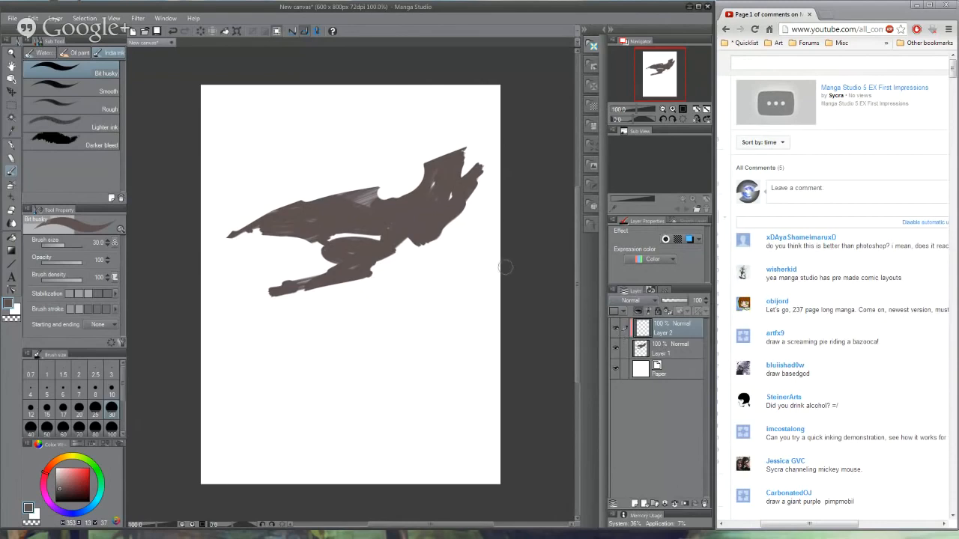
{"action": "left_click", "coordinate": [392, 304], "text": "alt"}
{"action": "mouse_move", "coordinate": [343, 287]}
{"action": "left_mouse_down"}
{"action": "mouse_move", "coordinate": [374, 193]}
{"action": "mouse_move", "coordinate": [451, 306]}
{"action": "left_mouse_up"}
{"action": "key", "text": "ctrl+z"}
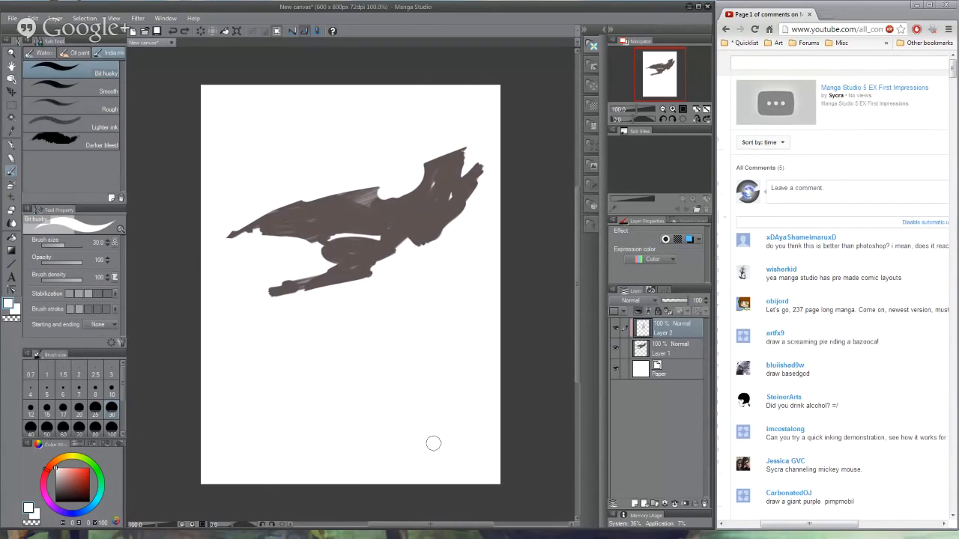
- Paint a light grey plane along the ship's upper edge and cut back its lower border with the sampled brown
{"action": "left_click", "coordinate": [60, 482]}
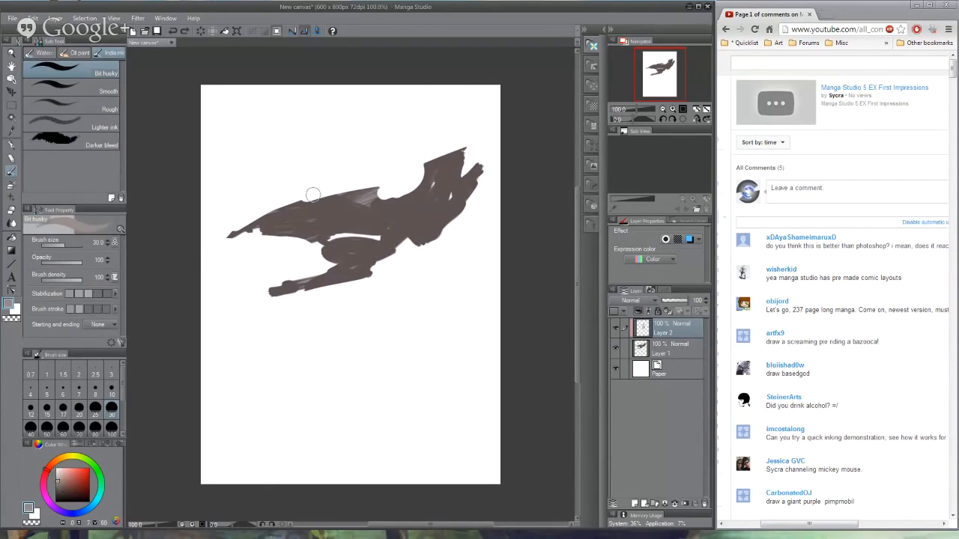
{"action": "mouse_move", "coordinate": [310, 193]}
{"action": "left_mouse_down"}
{"action": "mouse_move", "coordinate": [373, 192]}
{"action": "mouse_move", "coordinate": [330, 204]}
{"action": "mouse_move", "coordinate": [361, 199]}
{"action": "mouse_move", "coordinate": [353, 201]}
{"action": "left_mouse_up"}
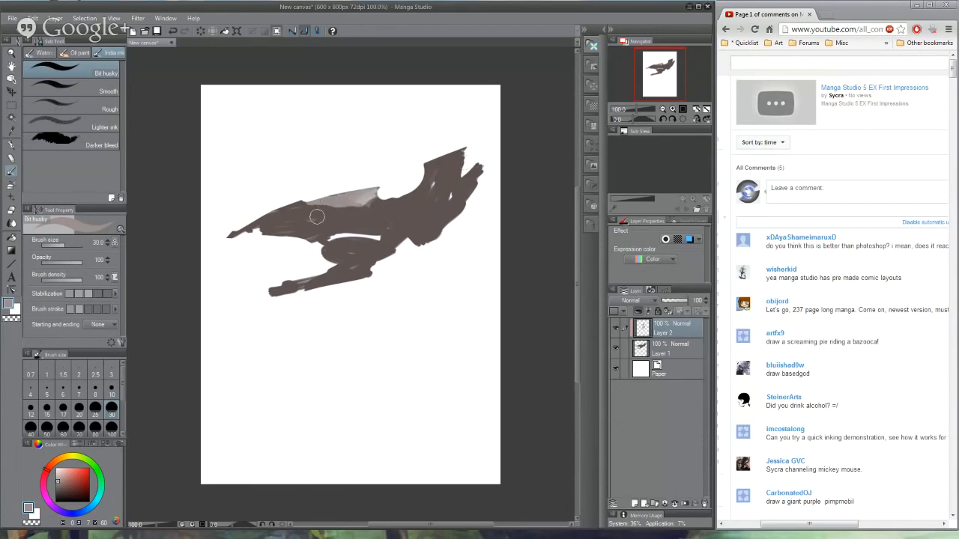
{"action": "left_click", "coordinate": [340, 216], "text": "alt"}
{"action": "mouse_move", "coordinate": [349, 206]}
{"action": "left_mouse_down"}
{"action": "mouse_move", "coordinate": [387, 181]}
{"action": "mouse_move", "coordinate": [349, 207]}
{"action": "mouse_move", "coordinate": [373, 206]}
{"action": "left_mouse_up"}
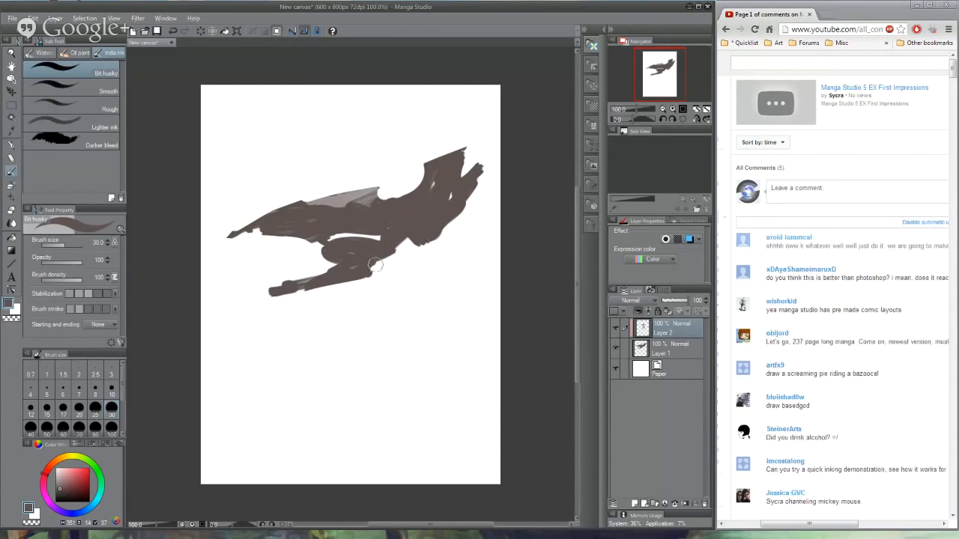
- Paint a near-black shadow along the underside of the ship's front wing and rework its edge with the sampled brown
{"action": "left_click", "coordinate": [68, 495]}
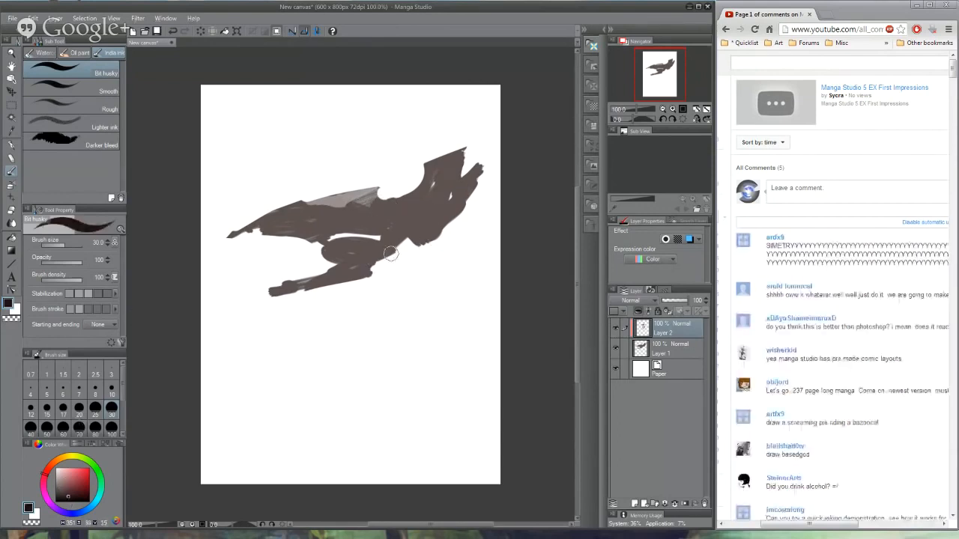
{"action": "key", "text": "bracketright"}
{"action": "key", "text": "bracketright"}
{"action": "key", "text": "bracketleft"}
{"action": "key", "text": "bracketleft"}
{"action": "mouse_move", "coordinate": [239, 236]}
{"action": "left_mouse_down"}
{"action": "mouse_move", "coordinate": [354, 224]}
{"action": "mouse_move", "coordinate": [309, 235]}
{"action": "left_mouse_up"}
{"action": "left_click", "coordinate": [351, 224], "text": "alt"}
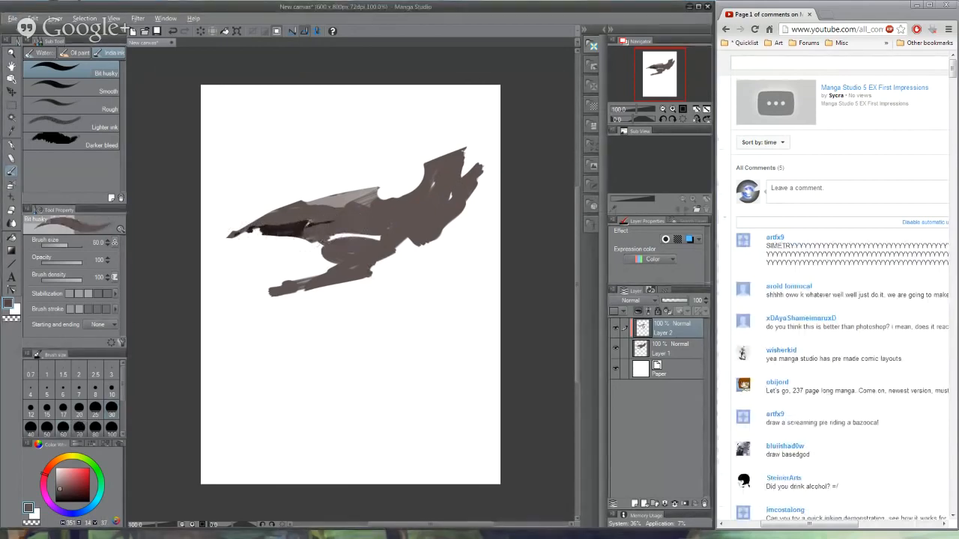
{"action": "left_click", "coordinate": [308, 234], "text": "alt"}
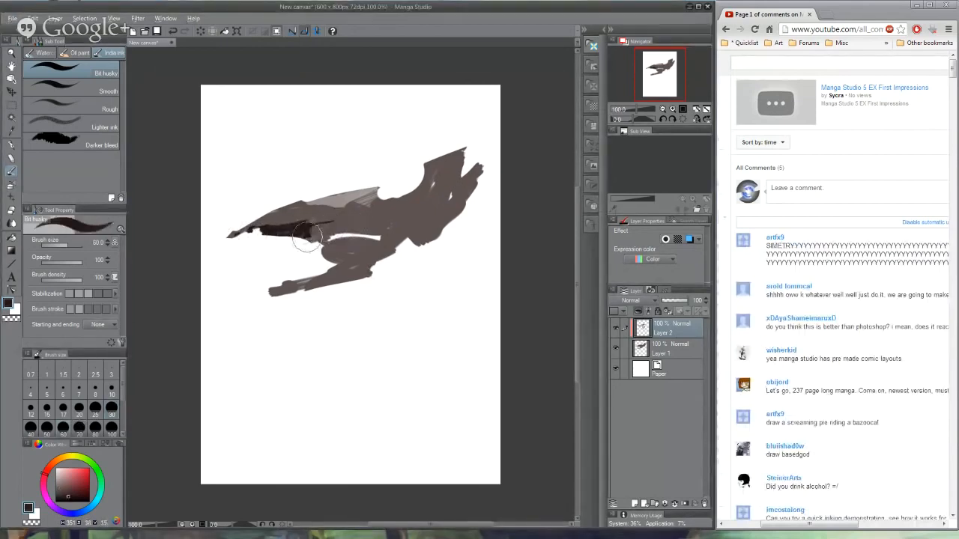
- Switch to the Oil paint brush and blend dark brown shading over the lower hull, the lower arm and the rear fins
{"action": "left_click", "coordinate": [66, 53]}
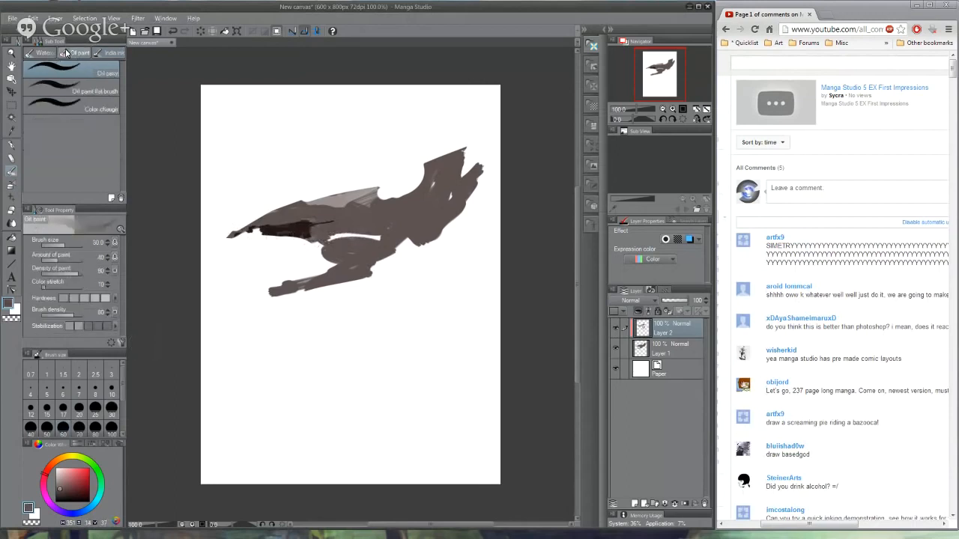
{"action": "left_click", "coordinate": [307, 227], "text": "alt"}
{"action": "mouse_move", "coordinate": [310, 227]}
{"action": "left_mouse_down"}
{"action": "mouse_move", "coordinate": [263, 233]}
{"action": "mouse_move", "coordinate": [388, 228]}
{"action": "mouse_move", "coordinate": [442, 208]}
{"action": "mouse_move", "coordinate": [408, 243]}
{"action": "mouse_move", "coordinate": [392, 241]}
{"action": "mouse_move", "coordinate": [392, 255]}
{"action": "mouse_move", "coordinate": [353, 259]}
{"action": "mouse_move", "coordinate": [390, 269]}
{"action": "mouse_move", "coordinate": [285, 291]}
{"action": "mouse_move", "coordinate": [322, 290]}
{"action": "left_mouse_up"}
{"action": "mouse_move", "coordinate": [371, 239]}
{"action": "left_mouse_down"}
{"action": "mouse_move", "coordinate": [395, 232]}
{"action": "mouse_move", "coordinate": [324, 244]}
{"action": "mouse_move", "coordinate": [405, 242]}
{"action": "mouse_move", "coordinate": [319, 251]}
{"action": "mouse_move", "coordinate": [426, 250]}
{"action": "mouse_move", "coordinate": [397, 248]}
{"action": "mouse_move", "coordinate": [453, 215]}
{"action": "mouse_move", "coordinate": [444, 193]}
{"action": "mouse_move", "coordinate": [472, 194]}
{"action": "mouse_move", "coordinate": [483, 168]}
{"action": "left_mouse_up"}
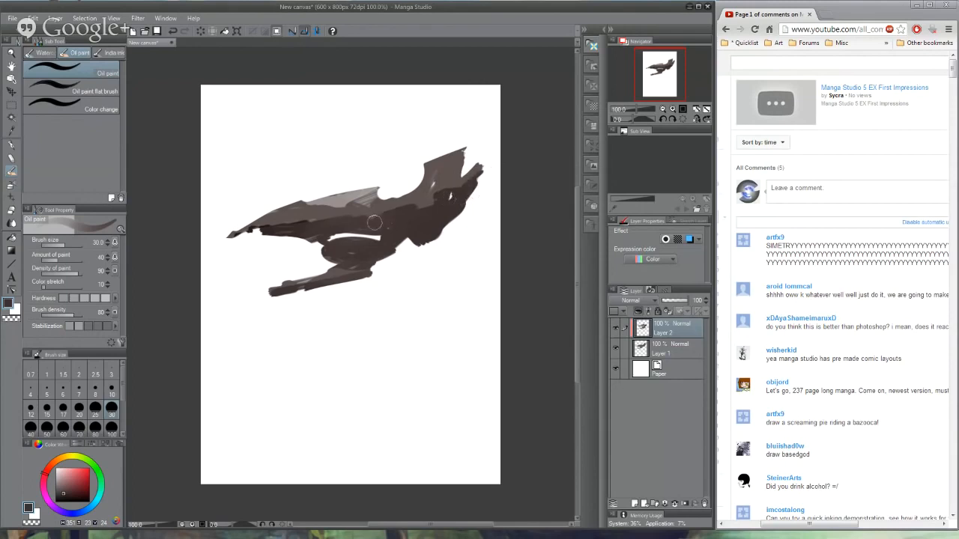
- Sample browns from the ship and blend mid-tones along the centre of the hull toward the front wing
{"action": "left_click", "coordinate": [403, 217], "text": "alt"}
{"action": "mouse_move", "coordinate": [403, 217]}
{"action": "left_mouse_down"}
{"action": "mouse_move", "coordinate": [350, 220]}
{"action": "mouse_move", "coordinate": [431, 200]}
{"action": "mouse_move", "coordinate": [395, 225]}
{"action": "mouse_move", "coordinate": [407, 204]}
{"action": "mouse_move", "coordinate": [314, 233]}
{"action": "mouse_move", "coordinate": [363, 218]}
{"action": "mouse_move", "coordinate": [262, 229]}
{"action": "mouse_move", "coordinate": [424, 222]}
{"action": "mouse_move", "coordinate": [349, 209]}
{"action": "mouse_move", "coordinate": [375, 220]}
{"action": "left_mouse_up"}
{"action": "left_click", "coordinate": [300, 218], "text": "alt"}
{"action": "left_click", "coordinate": [379, 200], "text": "alt"}
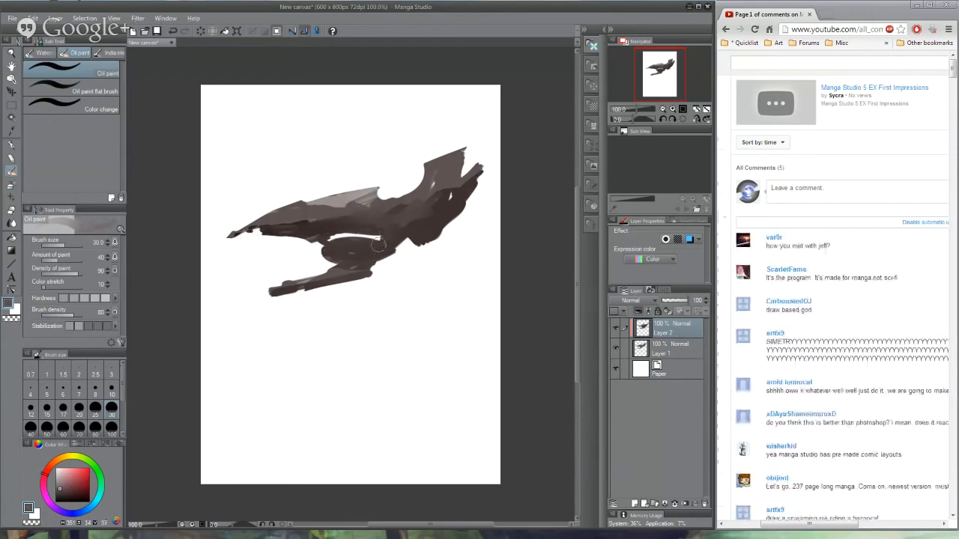
- Sample white from the canvas and blend light highlights over the light grey plane on the ship's upper edge
{"action": "left_click", "coordinate": [395, 361], "text": "alt"}
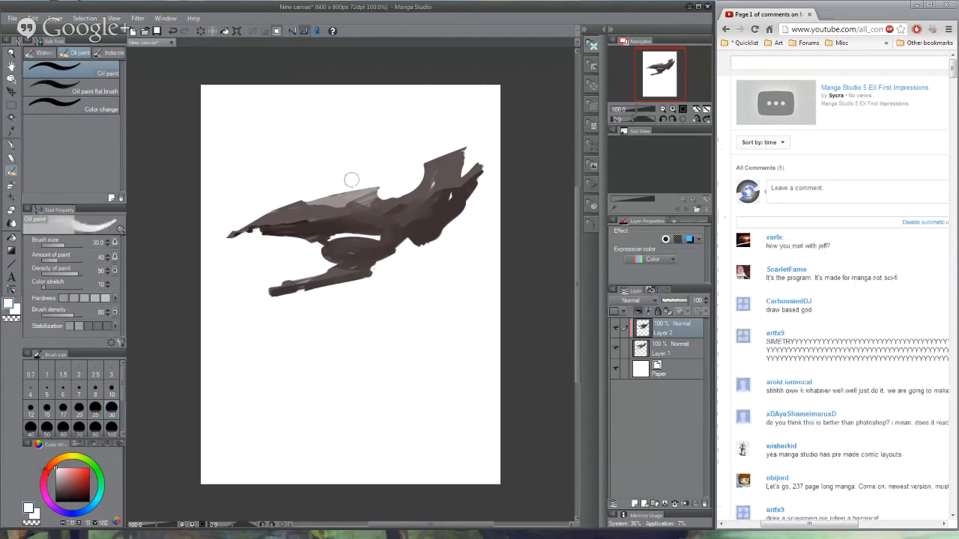
{"action": "left_click_drag", "start_coordinate": [324, 201], "coordinate": [359, 191]}
{"action": "mouse_move", "coordinate": [314, 198]}
{"action": "left_mouse_down"}
{"action": "mouse_move", "coordinate": [388, 182]}
{"action": "mouse_move", "coordinate": [322, 197]}
{"action": "mouse_move", "coordinate": [355, 200]}
{"action": "left_mouse_up"}
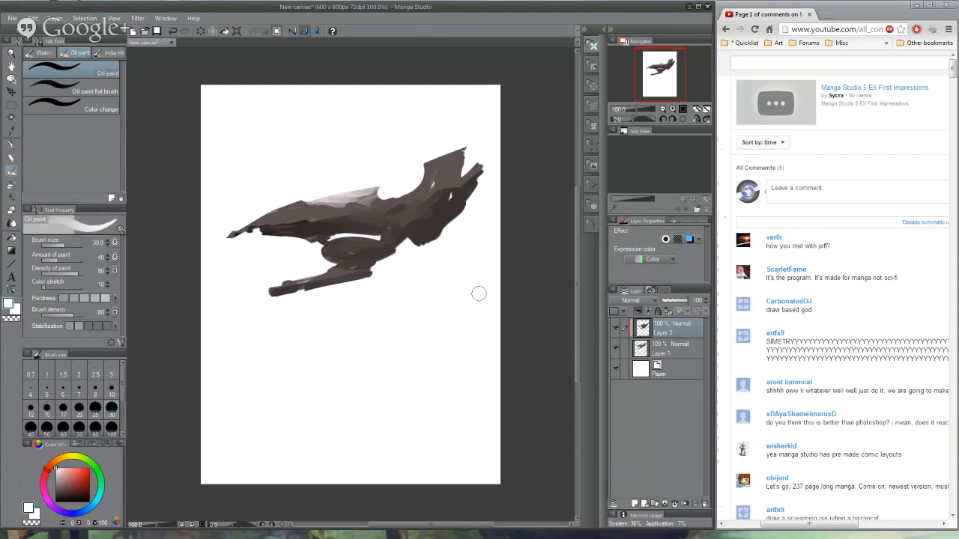
- Sample a dark brown from the ship and paint it into the base of the tall rear fin
{"action": "left_click", "coordinate": [434, 217], "text": "alt"}
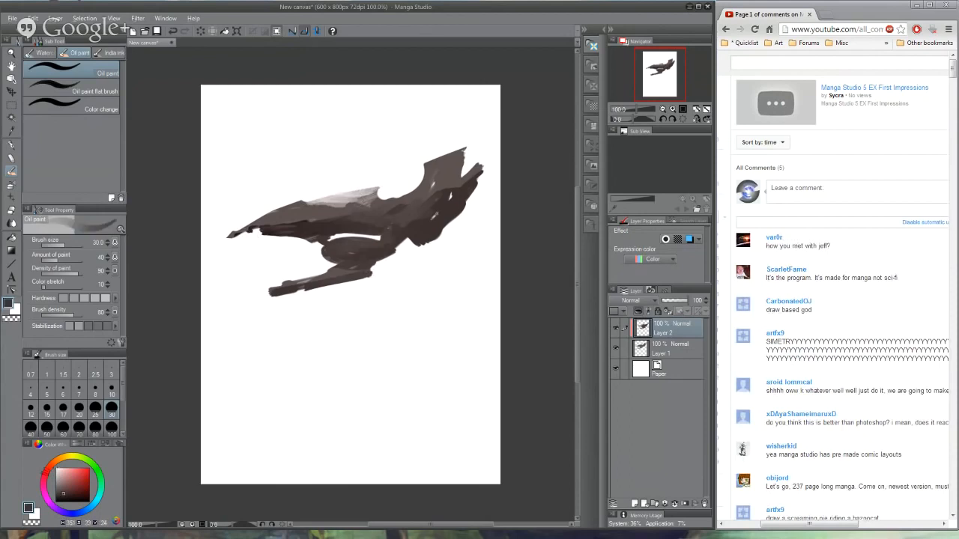
{"action": "mouse_move", "coordinate": [438, 186]}
{"action": "left_mouse_down"}
{"action": "mouse_move", "coordinate": [419, 200]}
{"action": "mouse_move", "coordinate": [446, 180]}
{"action": "mouse_move", "coordinate": [445, 167]}
{"action": "mouse_move", "coordinate": [445, 184]}
{"action": "mouse_move", "coordinate": [443, 175]}
{"action": "mouse_move", "coordinate": [428, 182]}
{"action": "mouse_move", "coordinate": [457, 176]}
{"action": "mouse_move", "coordinate": [447, 171]}
{"action": "mouse_move", "coordinate": [409, 194]}
{"action": "left_mouse_up"}
{"action": "left_click", "coordinate": [446, 169], "text": "alt"}
{"action": "left_click", "coordinate": [443, 176], "text": "alt"}
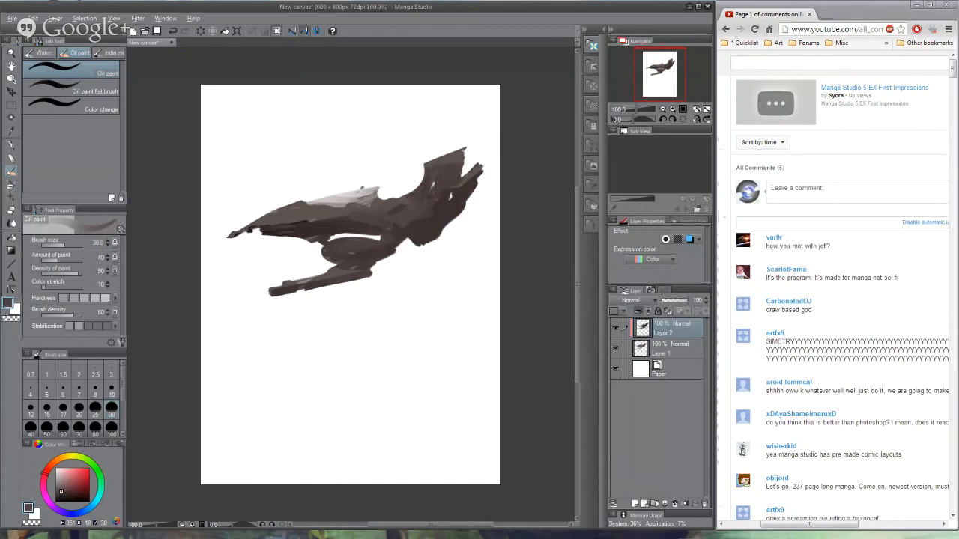
- Sample white, reduce the Oil paint brush size to 10 and paint small highlights on the rear fins and the lower arm
{"action": "left_click", "coordinate": [367, 183], "text": "alt"}
{"action": "key", "text": "["}
{"action": "key", "text": "["}
{"action": "key", "text": "["}
{"action": "key", "text": "["}
{"action": "key", "text": "["}
{"action": "key", "text": "["}
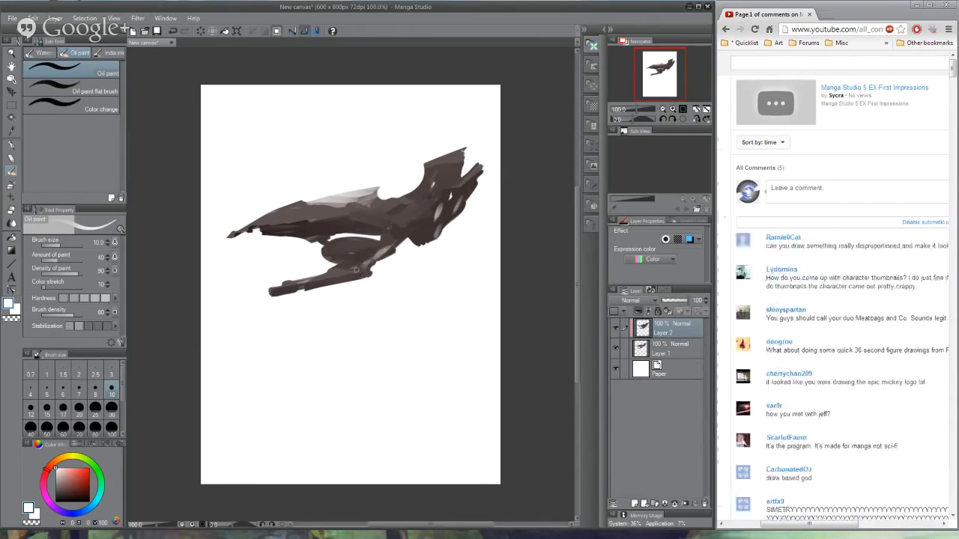
{"action": "left_click_drag", "start_coordinate": [358, 266], "coordinate": [340, 277]}
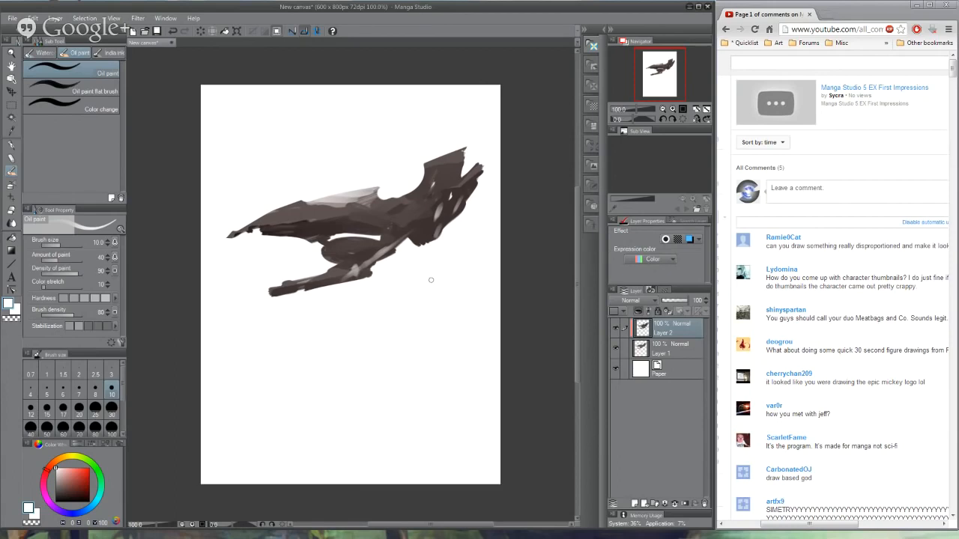
- Clear the shading layer, delete both spaceship layers and add a new empty layer above the paper
{"action": "key", "text": "Delete"}
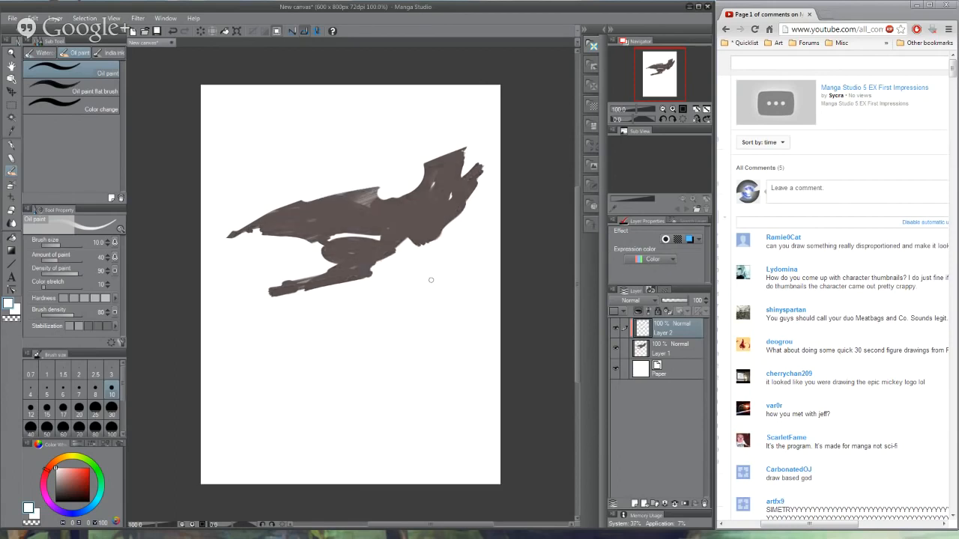
{"action": "left_click", "coordinate": [666, 350], "text": "ctrl"}
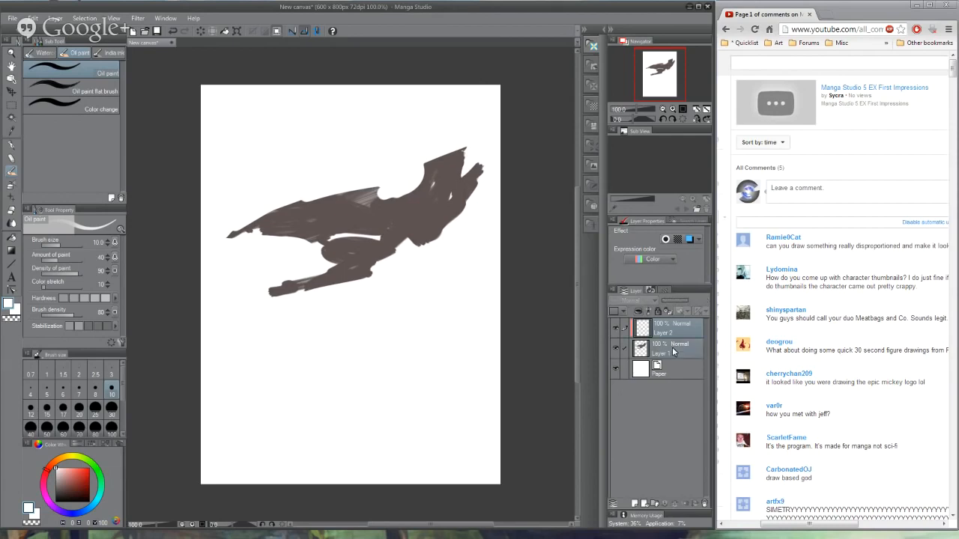
{"action": "left_click", "coordinate": [704, 507]}
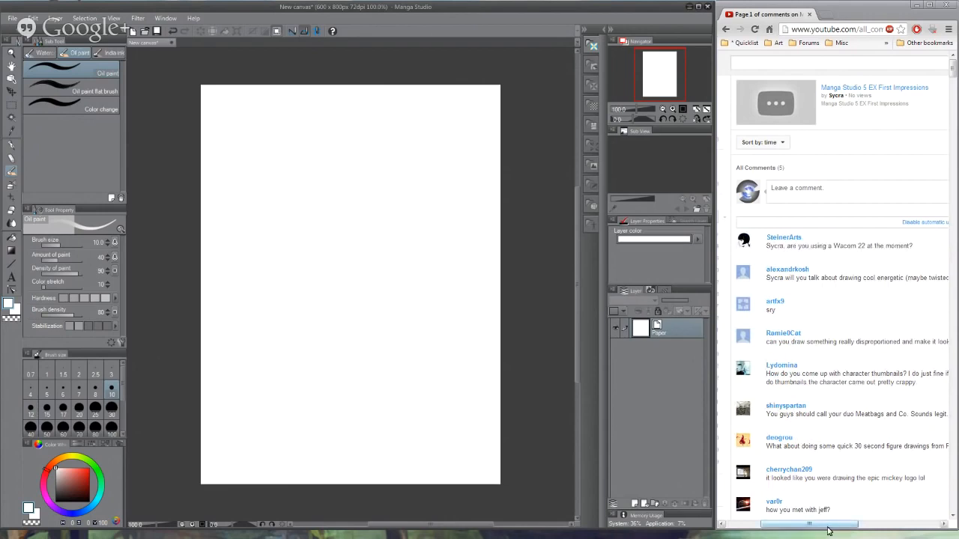
{"action": "mouse_move", "coordinate": [829, 525]}
{"action": "left_mouse_down"}
{"action": "mouse_move", "coordinate": [909, 535]}
{"action": "mouse_move", "coordinate": [836, 531]}
{"action": "left_mouse_up"}
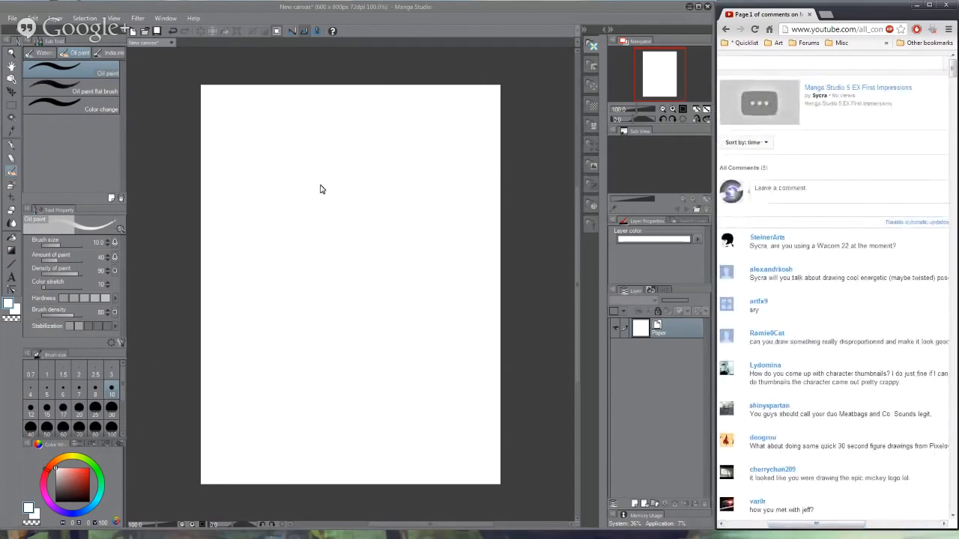
{"action": "left_click", "coordinate": [634, 504]}
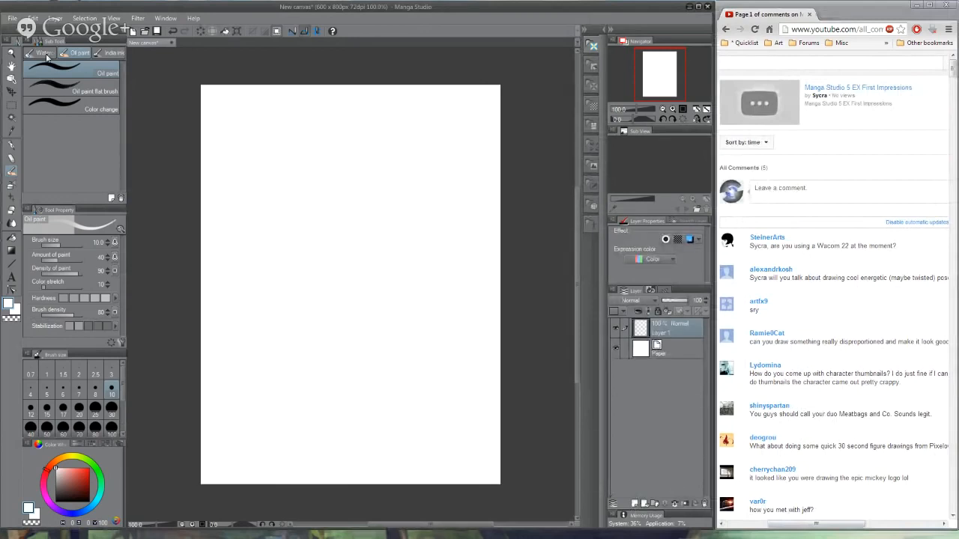
- Switch from the Oil paint brush to the Mechanical pencil
{"action": "left_click", "coordinate": [12, 145]}
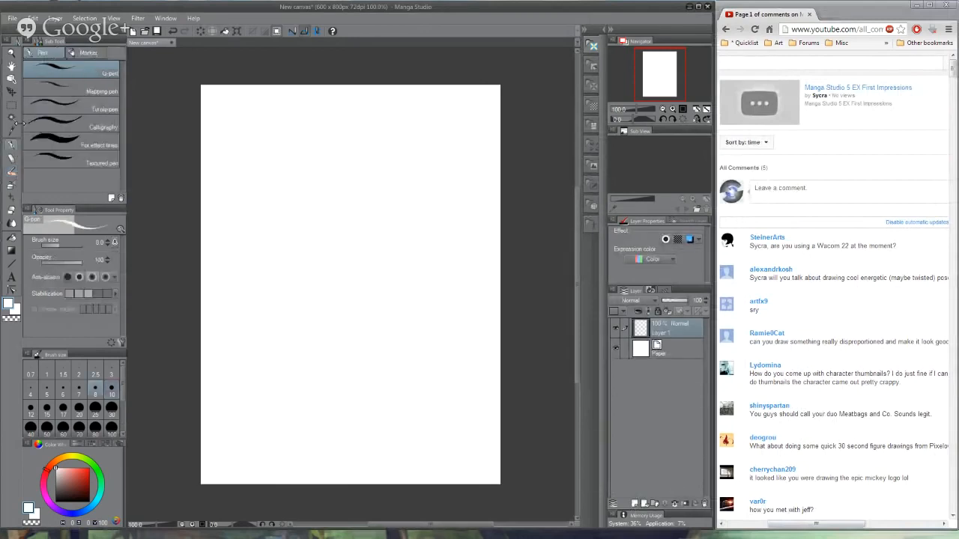
{"action": "left_click", "coordinate": [11, 158]}
{"action": "left_click", "coordinate": [59, 50]}
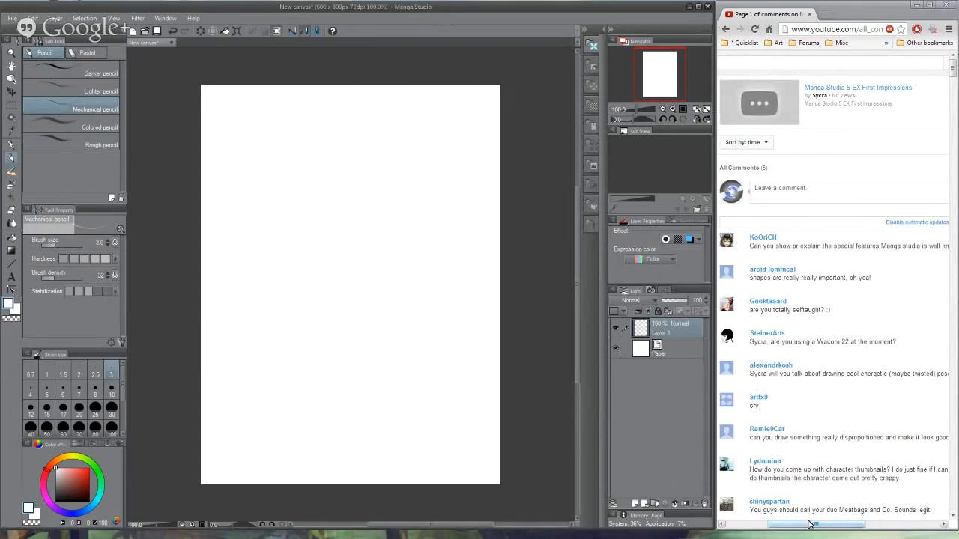
{"action": "mouse_move", "coordinate": [809, 528]}
{"action": "left_mouse_down"}
{"action": "mouse_move", "coordinate": [876, 522]}
{"action": "mouse_move", "coordinate": [779, 524]}
{"action": "mouse_move", "coordinate": [815, 524]}
{"action": "left_mouse_up"}
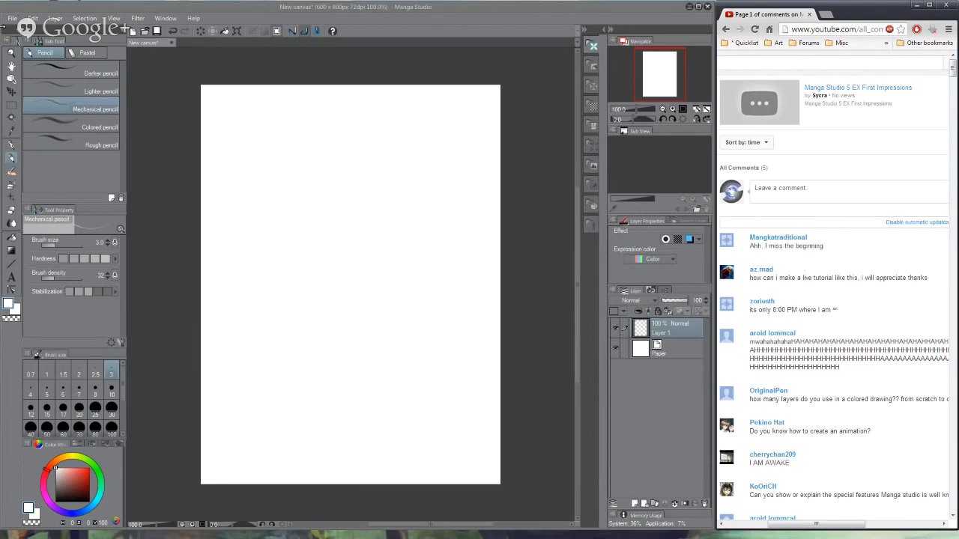
{"action": "left_click", "coordinate": [13, 18]}
{"action": "left_click", "coordinate": [13, 18]}
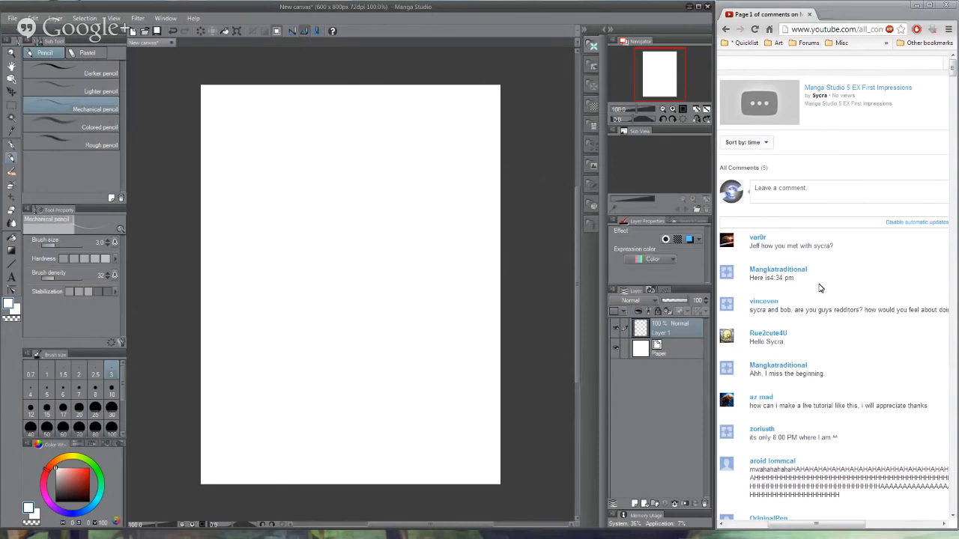
- Switch to the browser and read through the viewers' comments for questions and drawing requests
{"action": "scroll", "coordinate": [899, 297], "scroll_direction": "down", "scroll_amount": 15}
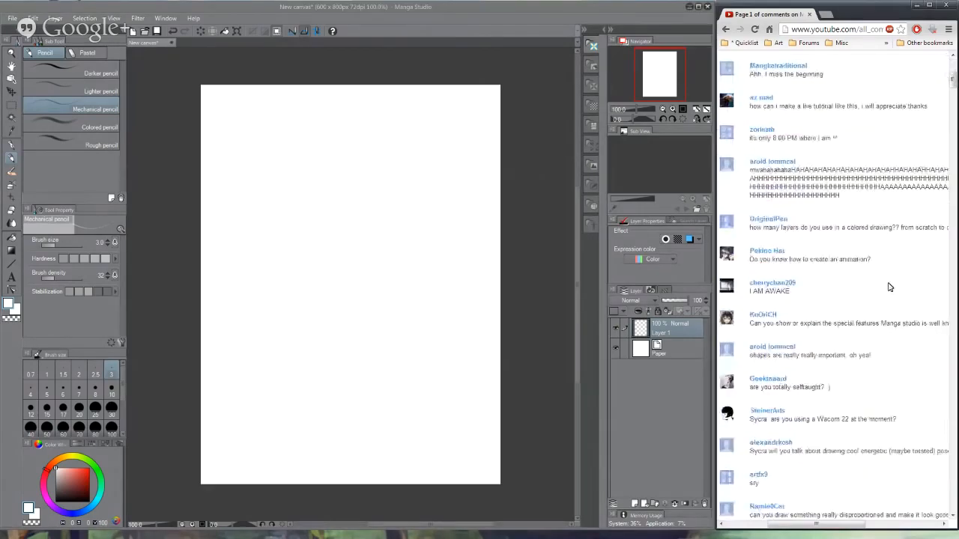
{"action": "scroll", "coordinate": [887, 290], "scroll_direction": "down", "scroll_amount": 2}
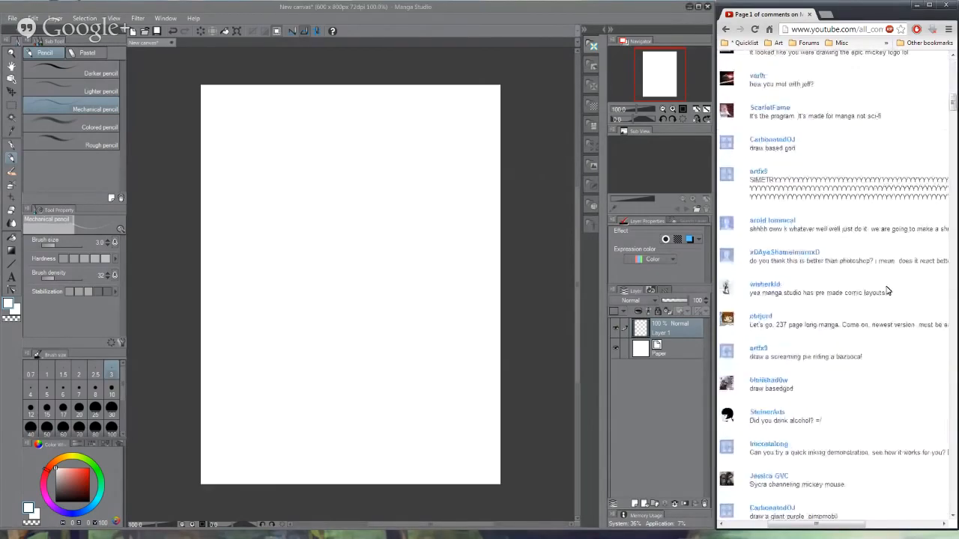
{"action": "scroll", "coordinate": [884, 291], "scroll_direction": "down", "scroll_amount": 1}
{"action": "scroll", "coordinate": [882, 291], "scroll_direction": "down", "scroll_amount": 2}
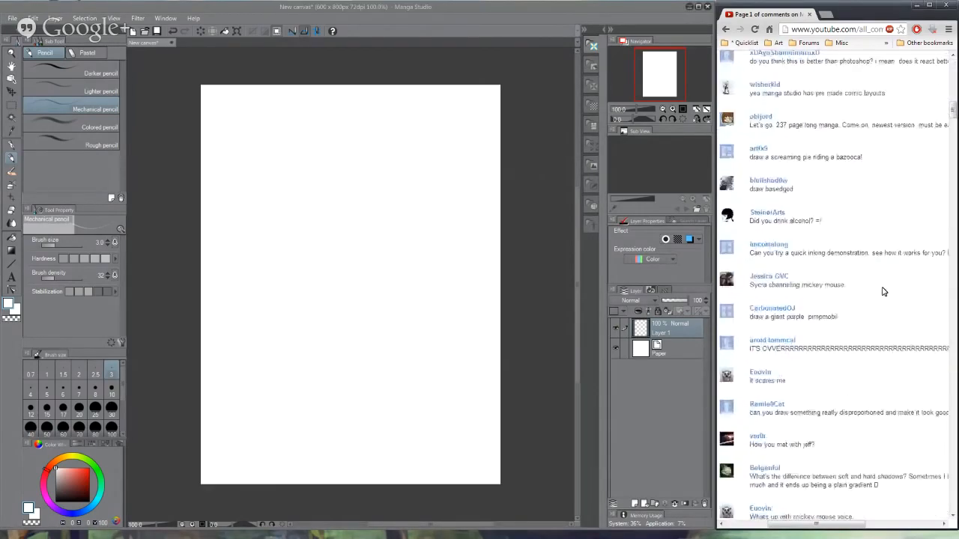
{"action": "scroll", "coordinate": [881, 294], "scroll_direction": "down", "scroll_amount": 1}
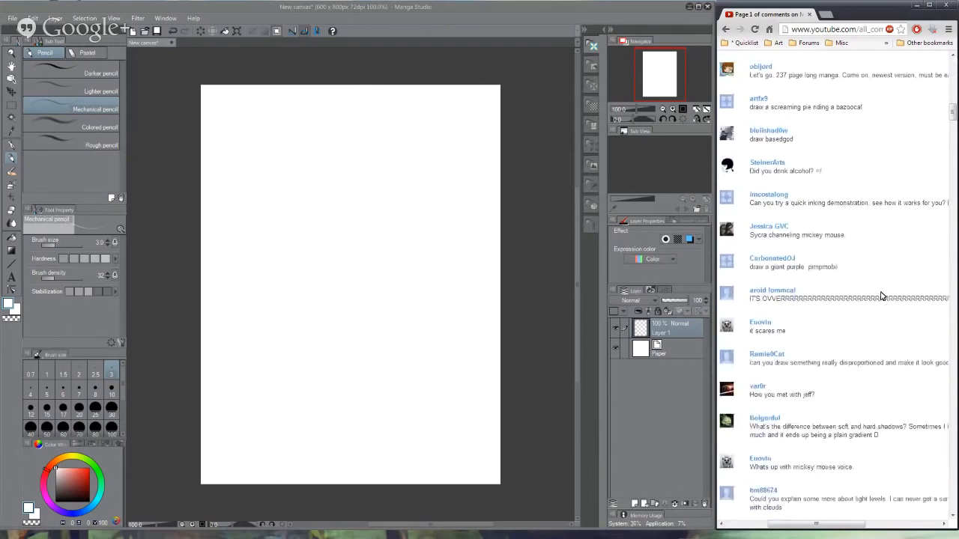
{"action": "scroll", "coordinate": [881, 296], "scroll_direction": "down", "scroll_amount": 1}
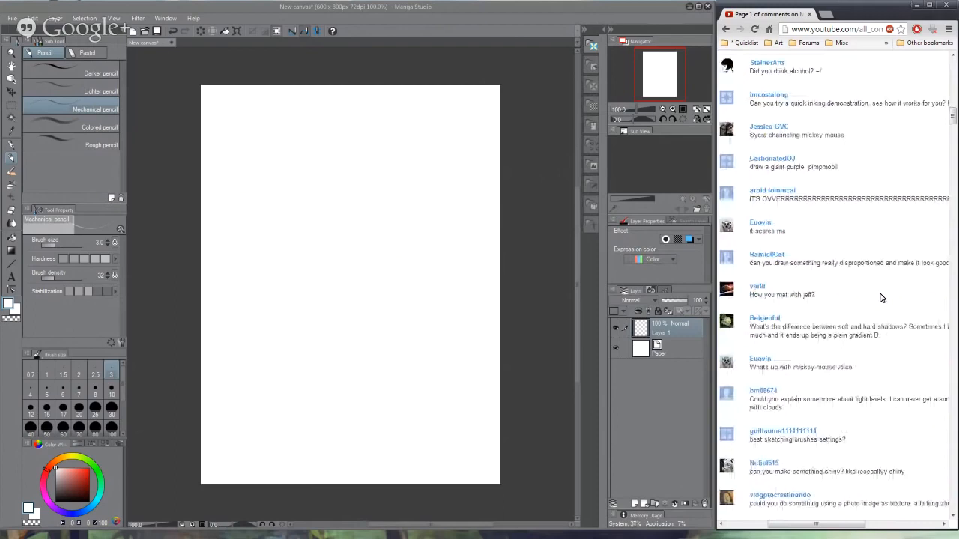
{"action": "scroll", "coordinate": [880, 298], "scroll_direction": "down", "scroll_amount": 1}
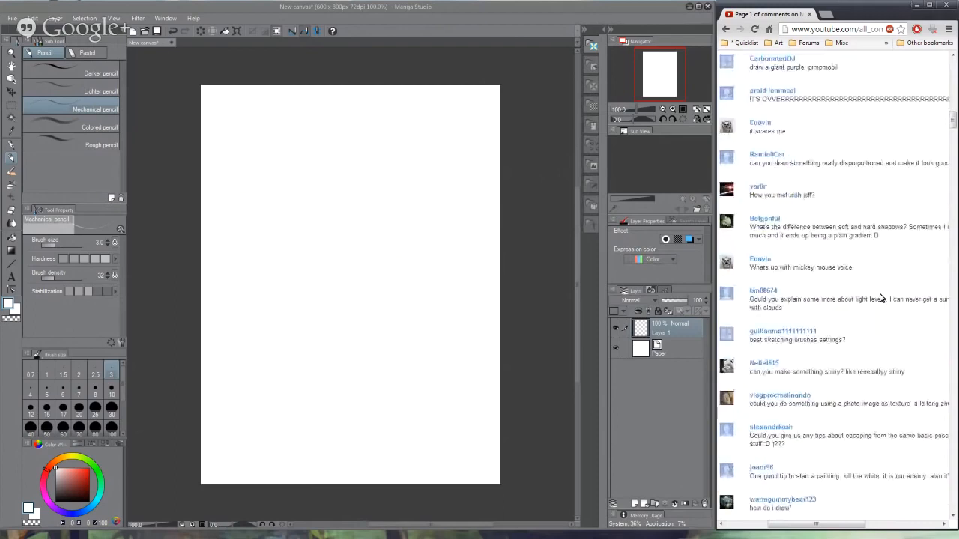
{"action": "scroll", "coordinate": [880, 298], "scroll_direction": "up", "scroll_amount": 2}
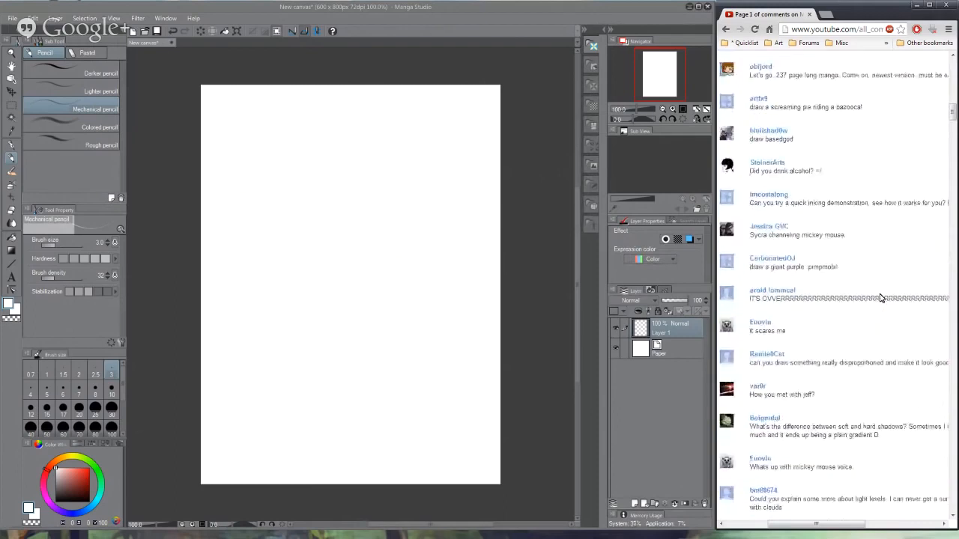
{"action": "scroll", "coordinate": [880, 298], "scroll_direction": "up", "scroll_amount": 1}
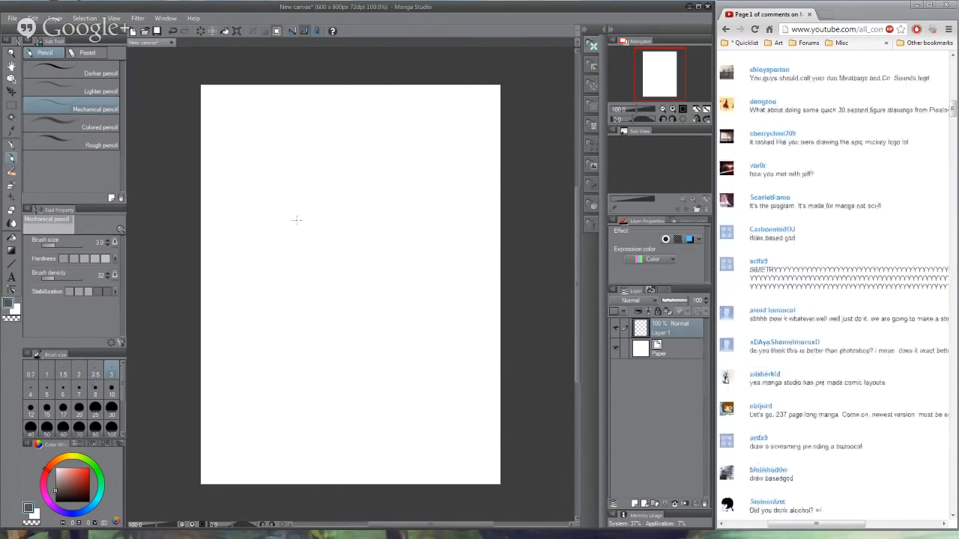
- Sketch a cube in perspective in the upper half of the canvas and a large circle below it with the Mechanical pencil
{"action": "left_click_drag", "start_coordinate": [300, 173], "coordinate": [300, 254]}
{"action": "mouse_move", "coordinate": [424, 157]}
{"action": "left_mouse_down"}
{"action": "mouse_move", "coordinate": [288, 168]}
{"action": "mouse_move", "coordinate": [375, 183]}
{"action": "mouse_move", "coordinate": [455, 160]}
{"action": "left_mouse_up"}
{"action": "left_click_drag", "start_coordinate": [375, 192], "coordinate": [377, 253]}
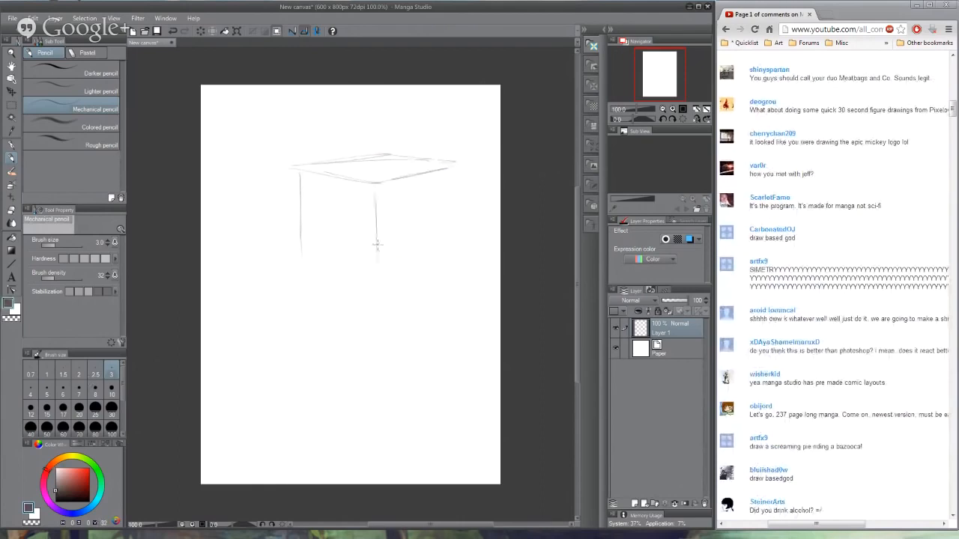
{"action": "mouse_move", "coordinate": [458, 169]}
{"action": "left_mouse_down"}
{"action": "mouse_move", "coordinate": [461, 258]}
{"action": "mouse_move", "coordinate": [391, 280]}
{"action": "mouse_move", "coordinate": [463, 253]}
{"action": "left_mouse_up"}
{"action": "left_click_drag", "start_coordinate": [301, 261], "coordinate": [380, 286]}
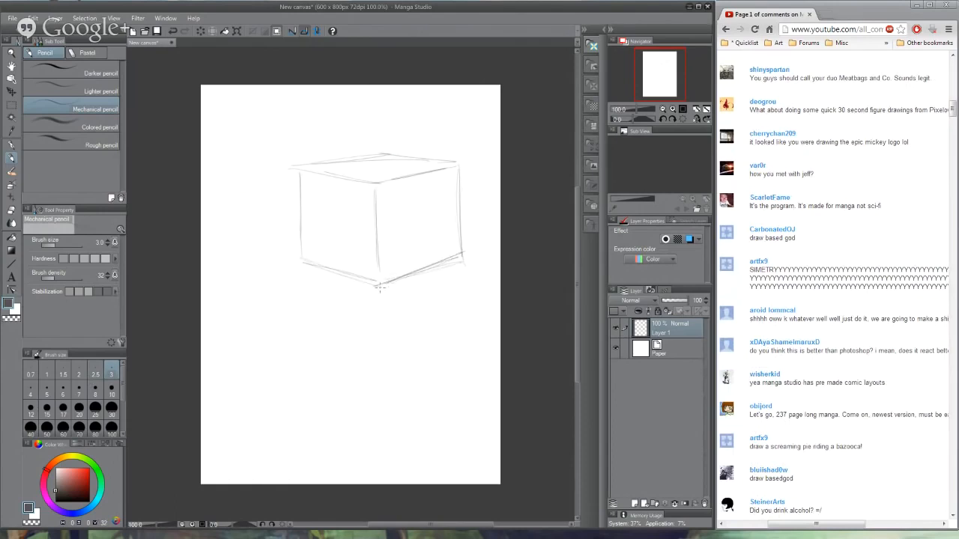
{"action": "mouse_move", "coordinate": [303, 172]}
{"action": "left_mouse_down"}
{"action": "mouse_move", "coordinate": [308, 262]}
{"action": "mouse_move", "coordinate": [304, 229]}
{"action": "left_mouse_up"}
{"action": "mouse_move", "coordinate": [338, 328]}
{"action": "left_mouse_down"}
{"action": "mouse_move", "coordinate": [257, 420]}
{"action": "mouse_move", "coordinate": [386, 359]}
{"action": "mouse_move", "coordinate": [393, 408]}
{"action": "mouse_move", "coordinate": [280, 421]}
{"action": "mouse_move", "coordinate": [328, 439]}
{"action": "left_mouse_up"}
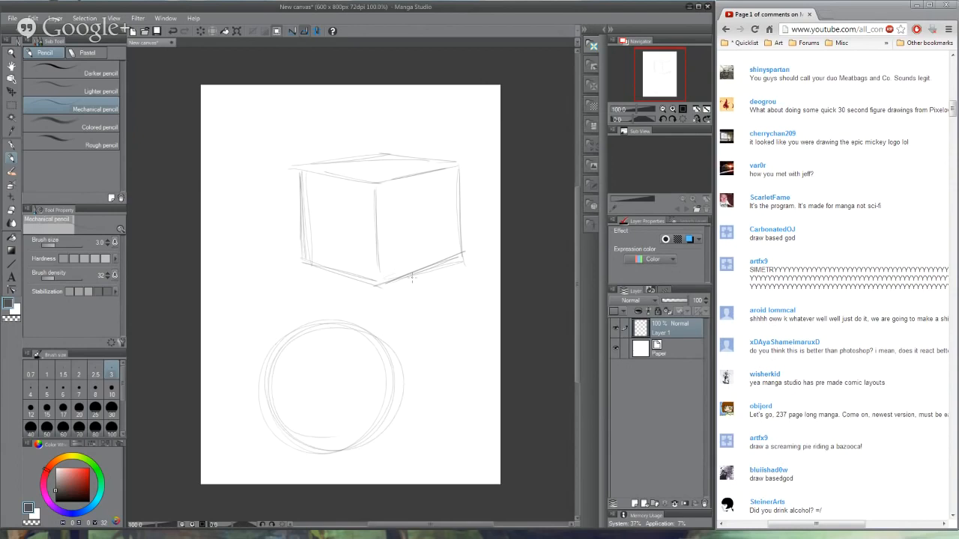
- Sketch the cube's cast shadow toward the lower left, fill it with cross-hatching and circle its two far corners
{"action": "left_click_drag", "start_coordinate": [255, 296], "coordinate": [322, 291]}
{"action": "left_click_drag", "start_coordinate": [430, 242], "coordinate": [374, 239]}
{"action": "left_click_drag", "start_coordinate": [295, 268], "coordinate": [376, 233]}
{"action": "left_click_drag", "start_coordinate": [235, 248], "coordinate": [230, 254]}
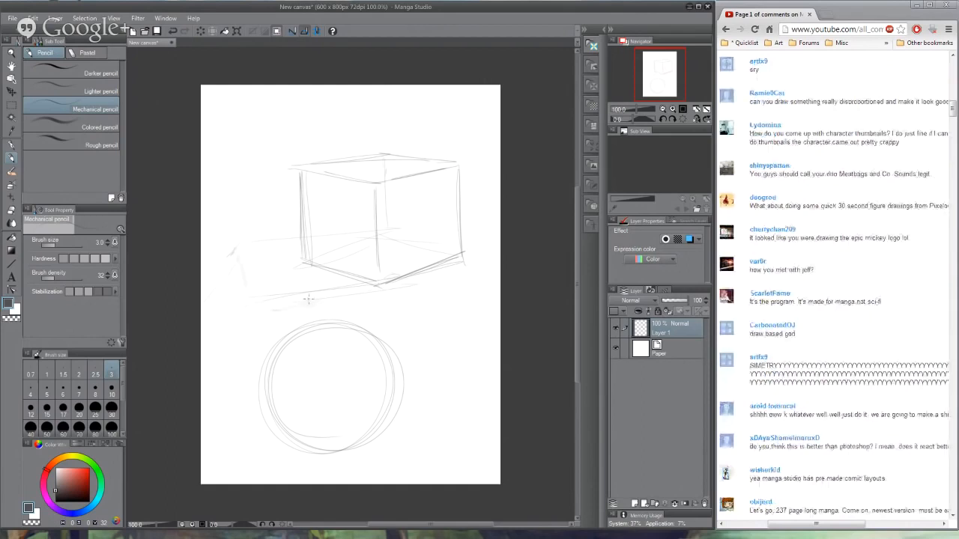
{"action": "left_click_drag", "start_coordinate": [235, 248], "coordinate": [247, 311]}
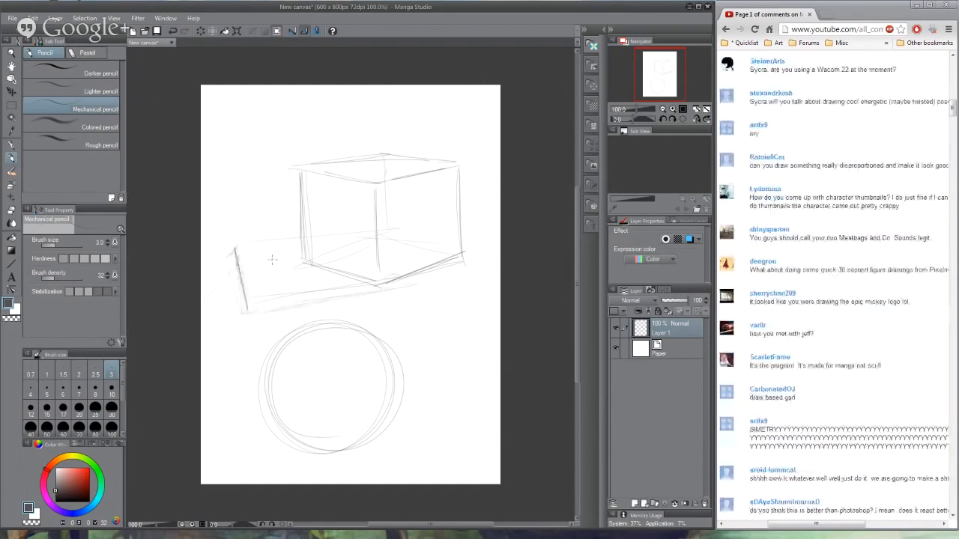
{"action": "mouse_move", "coordinate": [249, 258]}
{"action": "left_mouse_down"}
{"action": "mouse_move", "coordinate": [294, 251]}
{"action": "mouse_move", "coordinate": [292, 286]}
{"action": "mouse_move", "coordinate": [384, 281]}
{"action": "mouse_move", "coordinate": [278, 280]}
{"action": "mouse_move", "coordinate": [272, 246]}
{"action": "mouse_move", "coordinate": [257, 241]}
{"action": "mouse_move", "coordinate": [248, 246]}
{"action": "mouse_move", "coordinate": [264, 250]}
{"action": "mouse_move", "coordinate": [244, 308]}
{"action": "mouse_move", "coordinate": [242, 270]}
{"action": "mouse_move", "coordinate": [356, 283]}
{"action": "mouse_move", "coordinate": [298, 250]}
{"action": "mouse_move", "coordinate": [298, 238]}
{"action": "mouse_move", "coordinate": [230, 236]}
{"action": "mouse_move", "coordinate": [240, 308]}
{"action": "mouse_move", "coordinate": [366, 292]}
{"action": "mouse_move", "coordinate": [258, 312]}
{"action": "mouse_move", "coordinate": [412, 272]}
{"action": "left_mouse_up"}
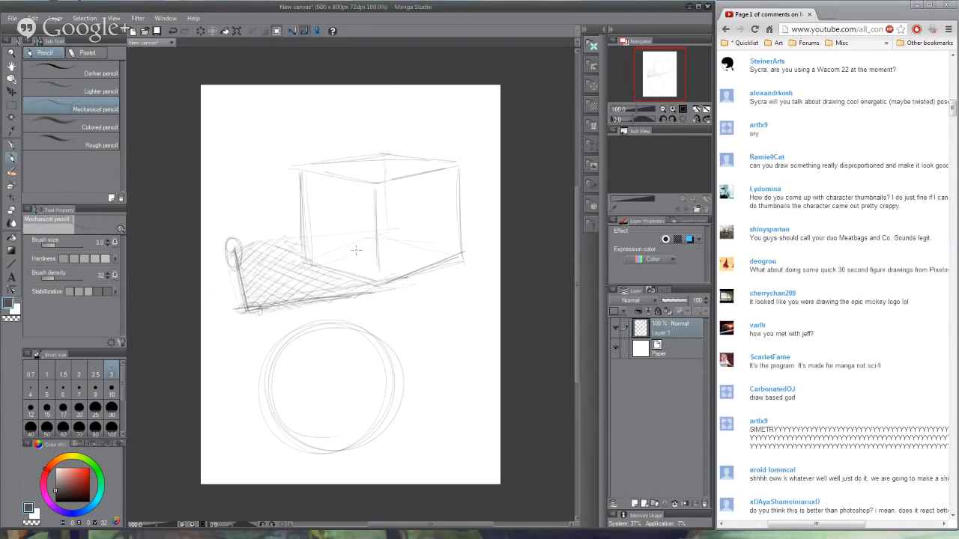
- Draw a curved shadow boundary across the circle and hatch the shadow side to its lower left
{"action": "mouse_move", "coordinate": [298, 333]}
{"action": "left_mouse_down"}
{"action": "mouse_move", "coordinate": [346, 421]}
{"action": "mouse_move", "coordinate": [391, 434]}
{"action": "left_mouse_up"}
{"action": "mouse_move", "coordinate": [301, 330]}
{"action": "left_mouse_down"}
{"action": "mouse_move", "coordinate": [282, 384]}
{"action": "mouse_move", "coordinate": [302, 378]}
{"action": "mouse_move", "coordinate": [303, 443]}
{"action": "left_mouse_up"}
{"action": "left_click_drag", "start_coordinate": [367, 424], "coordinate": [357, 450]}
{"action": "left_click_drag", "start_coordinate": [281, 366], "coordinate": [268, 397]}
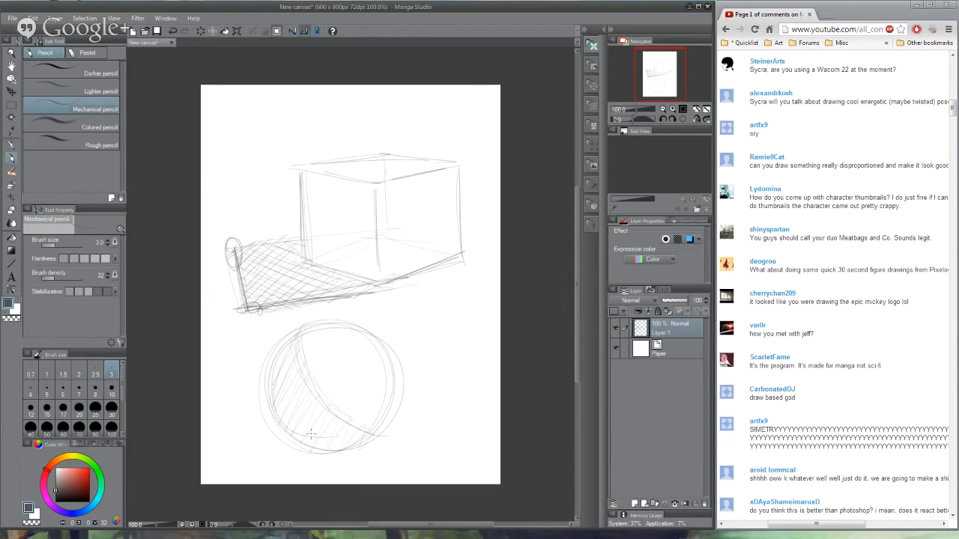
{"action": "left_click_drag", "start_coordinate": [310, 433], "coordinate": [292, 374]}
- Draw a line with circled ends across the sphere's shadow boundary and darken the boundary with repeated strokes
{"action": "mouse_move", "coordinate": [284, 407]}
{"action": "left_mouse_down"}
{"action": "mouse_move", "coordinate": [277, 419]}
{"action": "mouse_move", "coordinate": [335, 363]}
{"action": "left_mouse_up"}
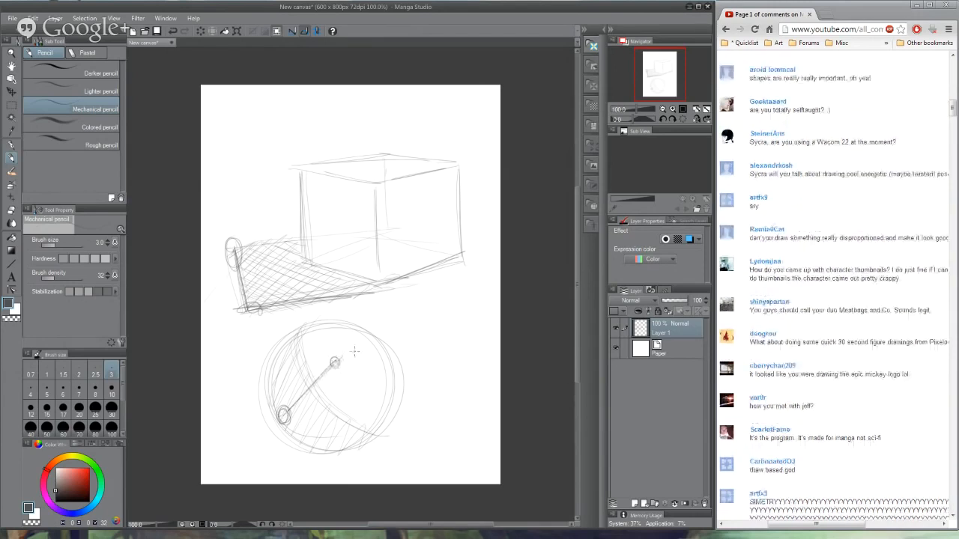
{"action": "mouse_move", "coordinate": [299, 331]}
{"action": "left_mouse_down"}
{"action": "mouse_move", "coordinate": [335, 416]}
{"action": "mouse_move", "coordinate": [370, 436]}
{"action": "left_mouse_up"}
{"action": "left_click_drag", "start_coordinate": [300, 336], "coordinate": [372, 435]}
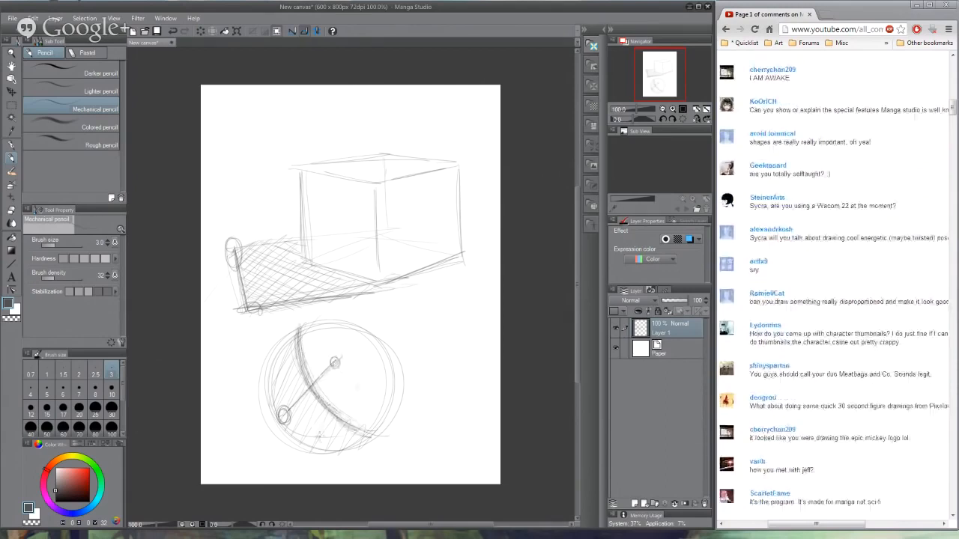
{"action": "mouse_move", "coordinate": [301, 346]}
{"action": "left_mouse_down"}
{"action": "mouse_move", "coordinate": [337, 420]}
{"action": "mouse_move", "coordinate": [376, 433]}
{"action": "mouse_move", "coordinate": [298, 371]}
{"action": "left_mouse_up"}
{"action": "left_click_drag", "start_coordinate": [302, 328], "coordinate": [270, 423]}
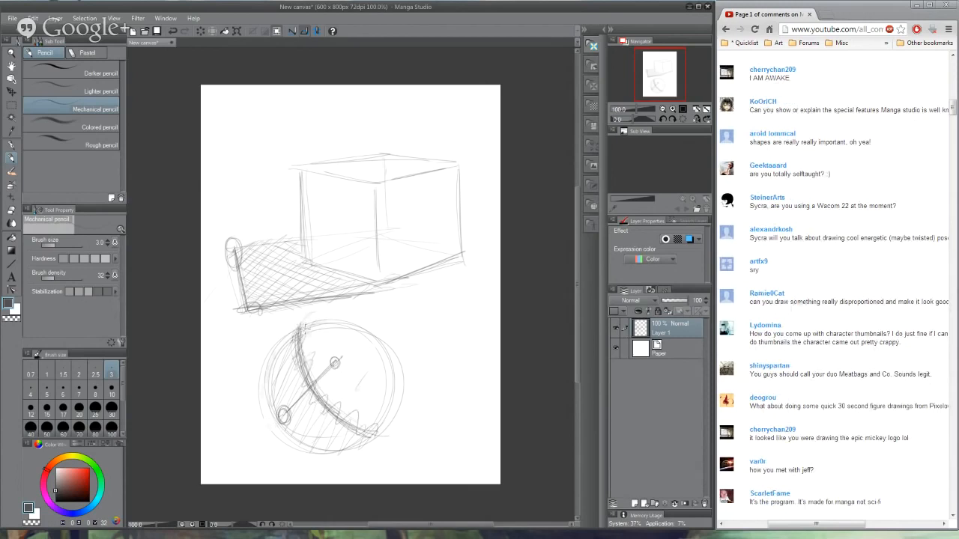
- Cross-hatch a dark background area along the outside left of the sphere
{"action": "left_click_drag", "start_coordinate": [224, 360], "coordinate": [262, 452]}
{"action": "mouse_move", "coordinate": [248, 324]}
{"action": "left_mouse_down"}
{"action": "mouse_move", "coordinate": [272, 334]}
{"action": "mouse_move", "coordinate": [232, 422]}
{"action": "mouse_move", "coordinate": [283, 346]}
{"action": "left_mouse_up"}
{"action": "left_click_drag", "start_coordinate": [223, 389], "coordinate": [209, 423]}
{"action": "left_click_drag", "start_coordinate": [303, 349], "coordinate": [241, 427]}
{"action": "left_click_drag", "start_coordinate": [270, 312], "coordinate": [202, 410]}
{"action": "left_click_drag", "start_coordinate": [282, 352], "coordinate": [232, 426]}
{"action": "left_click_drag", "start_coordinate": [291, 331], "coordinate": [261, 405]}
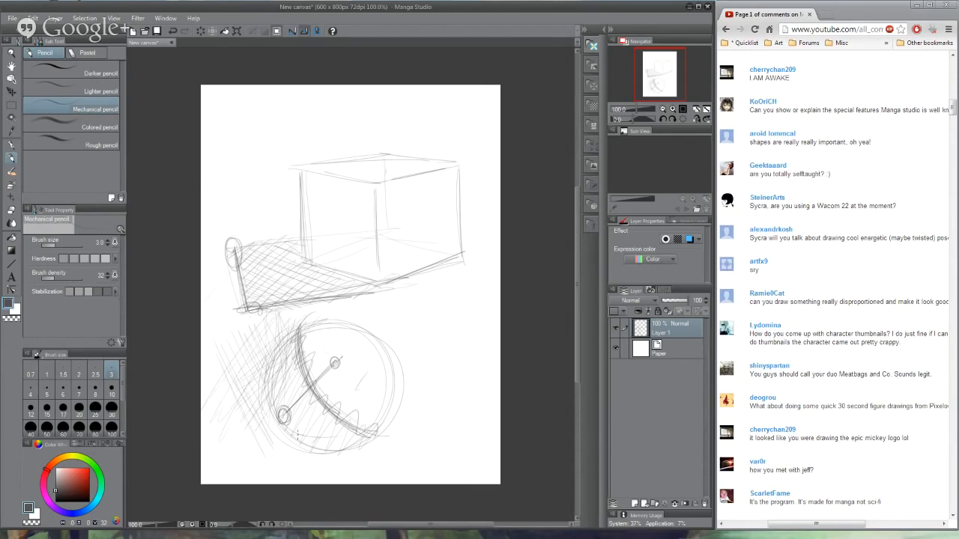
- Add a short mark on the sphere's light side and darken its lower-left outline with curved strokes
{"action": "left_click_drag", "start_coordinate": [359, 391], "coordinate": [367, 370]}
{"action": "mouse_move", "coordinate": [271, 395]}
{"action": "left_mouse_down"}
{"action": "mouse_move", "coordinate": [298, 446]}
{"action": "mouse_move", "coordinate": [315, 452]}
{"action": "left_mouse_up"}
{"action": "mouse_move", "coordinate": [268, 370]}
{"action": "left_mouse_down"}
{"action": "mouse_move", "coordinate": [294, 443]}
{"action": "mouse_move", "coordinate": [330, 453]}
{"action": "left_mouse_up"}
{"action": "left_click_drag", "start_coordinate": [270, 372], "coordinate": [290, 439]}
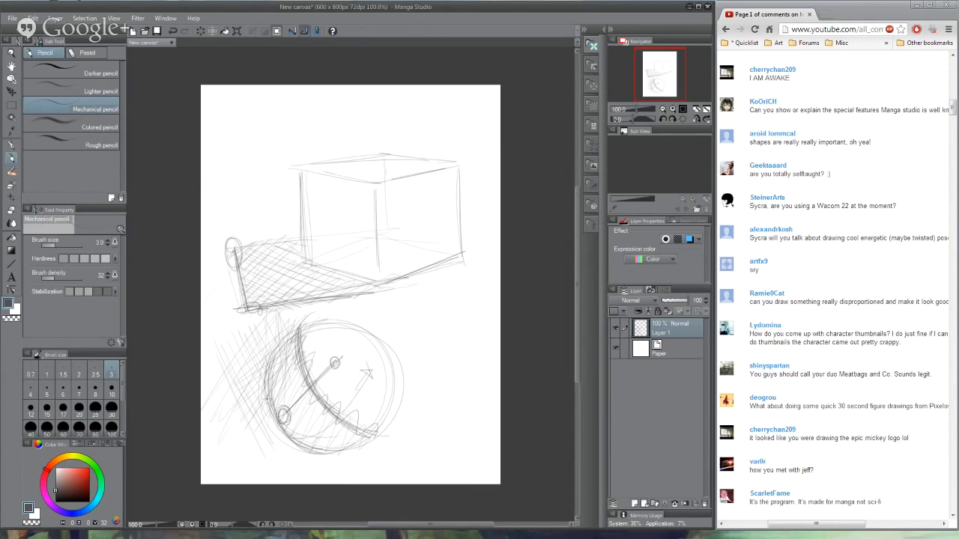
- Outline an oval on the sphere's light side and clear the whole sketch from the layer
{"action": "mouse_move", "coordinate": [290, 380]}
{"action": "left_mouse_down"}
{"action": "mouse_move", "coordinate": [326, 421]}
{"action": "mouse_move", "coordinate": [289, 382]}
{"action": "mouse_move", "coordinate": [365, 371]}
{"action": "mouse_move", "coordinate": [322, 367]}
{"action": "mouse_move", "coordinate": [324, 421]}
{"action": "left_mouse_up"}
{"action": "left_click_drag", "start_coordinate": [323, 421], "coordinate": [343, 395]}
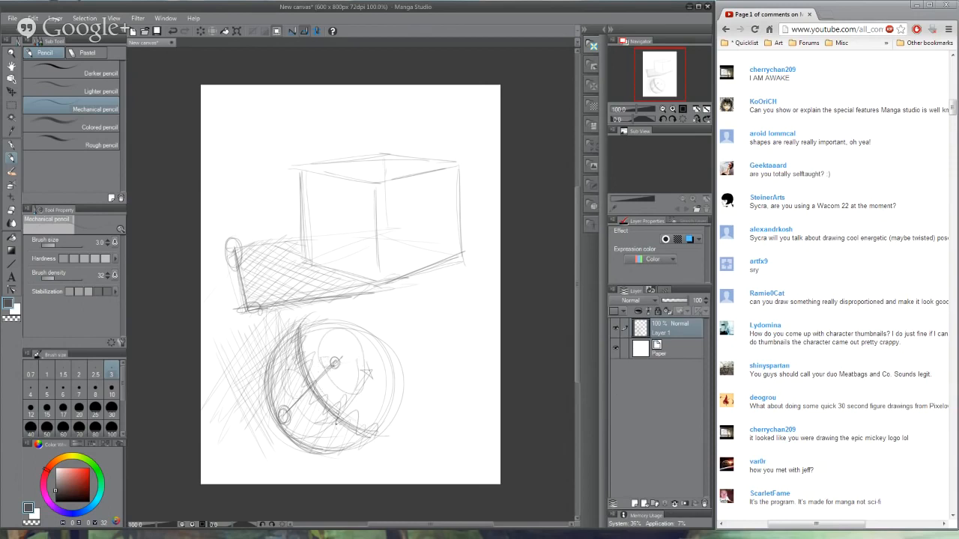
{"action": "key", "text": "Delete"}
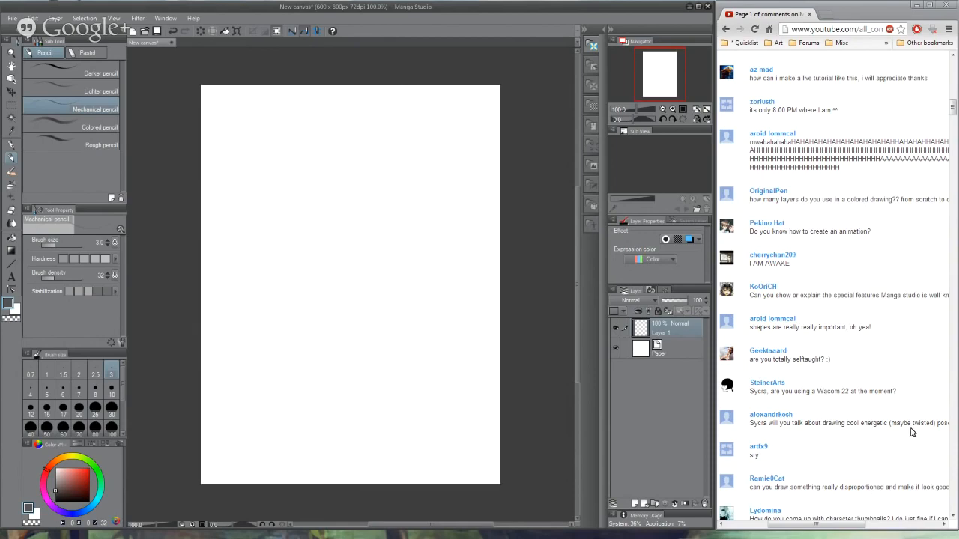
- Read through the viewer comments on the video's comment page and return to the newest ones
{"action": "scroll", "coordinate": [901, 450], "scroll_direction": "down", "scroll_amount": 2}
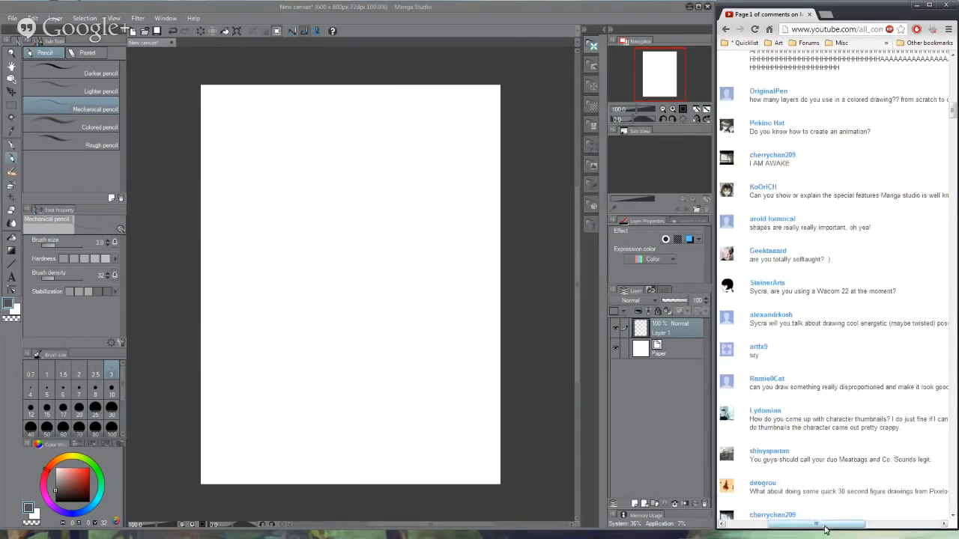
{"action": "left_click_drag", "start_coordinate": [825, 529], "coordinate": [850, 436]}
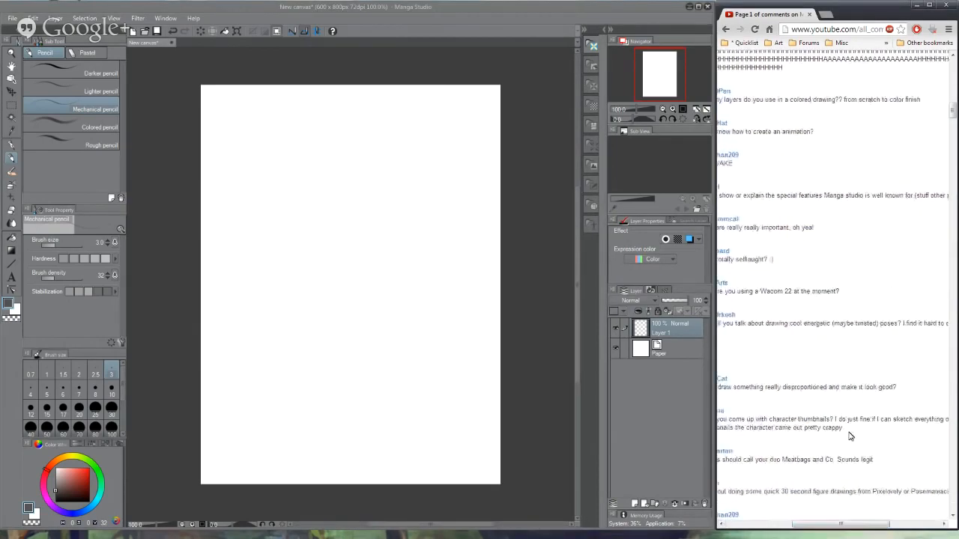
{"action": "scroll", "coordinate": [850, 436], "scroll_direction": "up", "scroll_amount": 10}
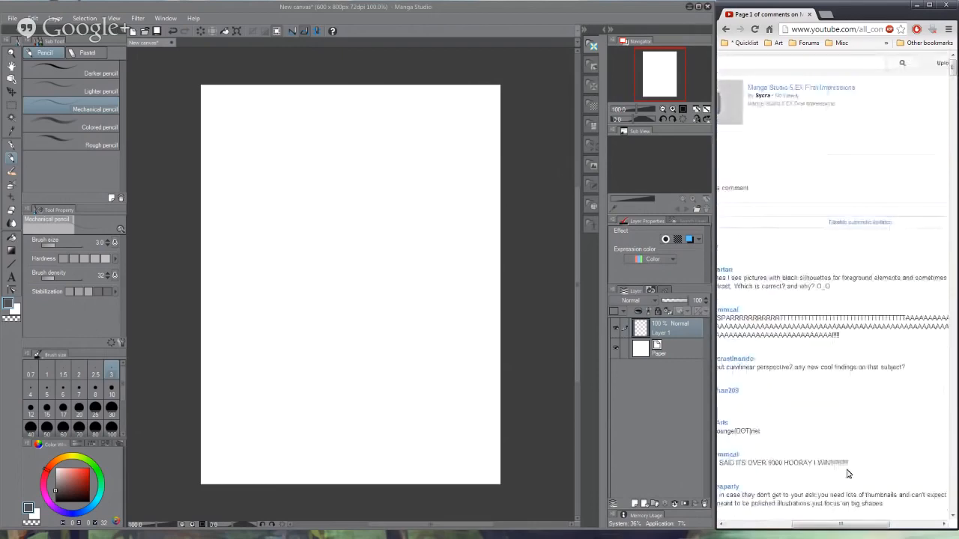
{"action": "mouse_move", "coordinate": [849, 524]}
{"action": "left_mouse_down"}
{"action": "mouse_move", "coordinate": [821, 529]}
{"action": "mouse_move", "coordinate": [832, 531]}
{"action": "left_mouse_up"}
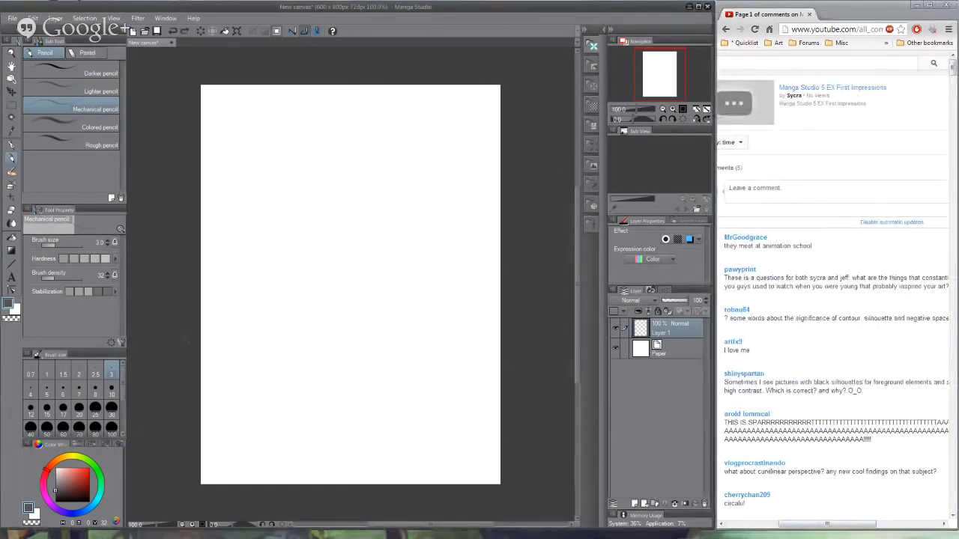
- Set the mechanical pencil's brush size to 16 and raise its brush density, undoing each test stroke on the canvas
{"action": "left_click_drag", "start_coordinate": [59, 246], "coordinate": [65, 246]}
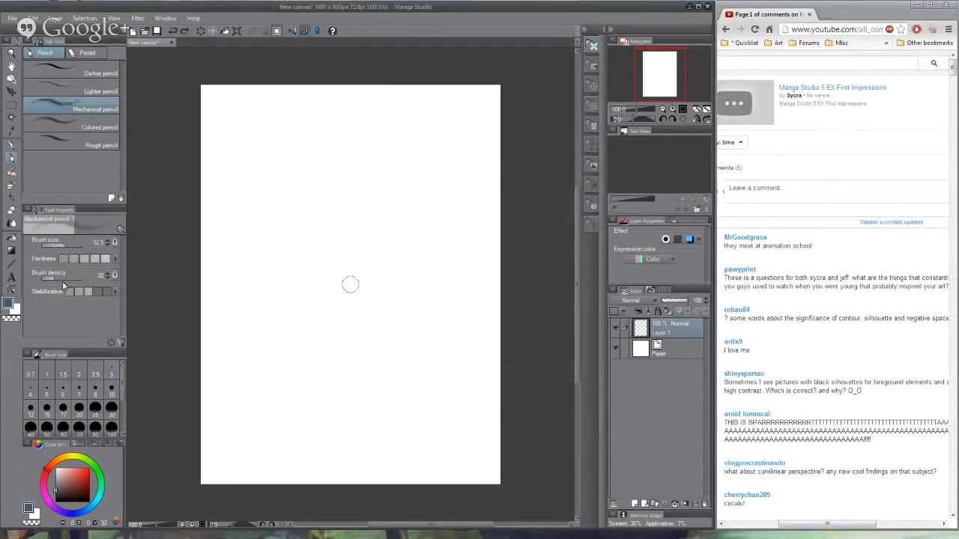
{"action": "left_click", "coordinate": [57, 278]}
{"action": "mouse_move", "coordinate": [294, 178]}
{"action": "left_mouse_down"}
{"action": "mouse_move", "coordinate": [371, 308]}
{"action": "mouse_move", "coordinate": [371, 341]}
{"action": "left_mouse_up"}
{"action": "key", "text": "ctrl+z"}
{"action": "left_click_drag", "start_coordinate": [62, 248], "coordinate": [48, 248]}
{"action": "mouse_move", "coordinate": [281, 161]}
{"action": "left_mouse_down"}
{"action": "mouse_move", "coordinate": [310, 229]}
{"action": "mouse_move", "coordinate": [367, 284]}
{"action": "left_mouse_up"}
{"action": "key", "text": "ctrl+z"}
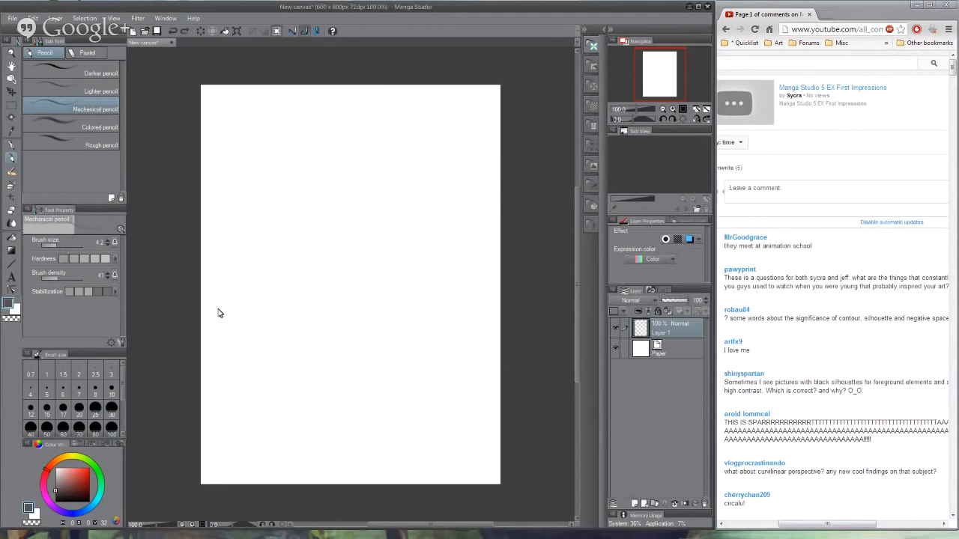
{"action": "left_click", "coordinate": [55, 246]}
{"action": "mouse_move", "coordinate": [301, 189]}
{"action": "left_mouse_down"}
{"action": "mouse_move", "coordinate": [333, 217]}
{"action": "mouse_move", "coordinate": [364, 295]}
{"action": "left_mouse_up"}
{"action": "key", "text": "ctrl+z"}
- Sketch an oversized round head in the upper part of the canvas with a thin vertical neck line below it
{"action": "mouse_move", "coordinate": [323, 135]}
{"action": "left_mouse_down"}
{"action": "mouse_move", "coordinate": [323, 184]}
{"action": "mouse_move", "coordinate": [326, 133]}
{"action": "mouse_move", "coordinate": [412, 173]}
{"action": "left_mouse_up"}
{"action": "mouse_move", "coordinate": [309, 149]}
{"action": "left_mouse_down"}
{"action": "mouse_move", "coordinate": [311, 180]}
{"action": "mouse_move", "coordinate": [374, 197]}
{"action": "left_mouse_up"}
{"action": "mouse_move", "coordinate": [416, 156]}
{"action": "left_mouse_down"}
{"action": "mouse_move", "coordinate": [347, 196]}
{"action": "mouse_move", "coordinate": [364, 201]}
{"action": "mouse_move", "coordinate": [366, 251]}
{"action": "left_mouse_up"}
{"action": "left_click", "coordinate": [359, 170]}
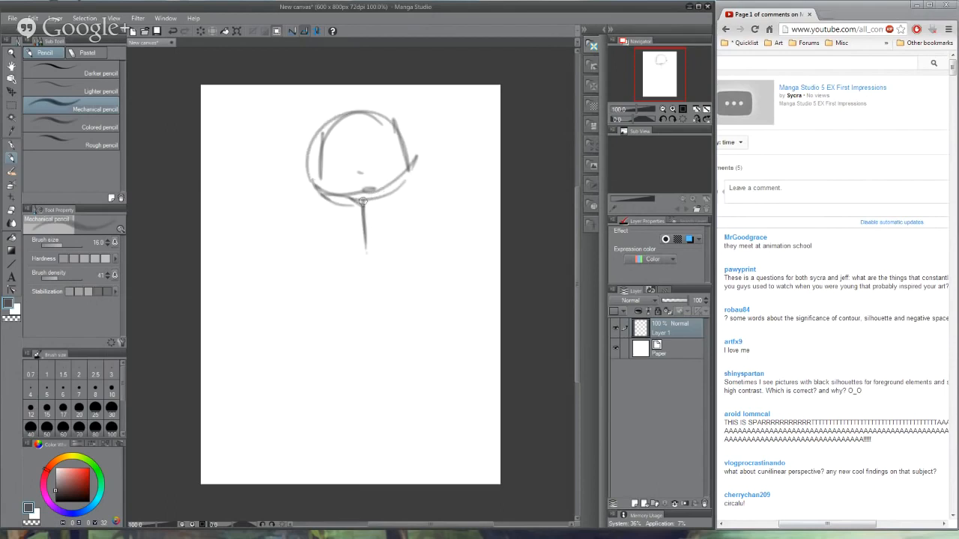
- Draw a narrow torso and two thin jointed legs with small feet beneath the oversized head
{"action": "mouse_move", "coordinate": [373, 198]}
{"action": "left_mouse_down"}
{"action": "mouse_move", "coordinate": [372, 248]}
{"action": "mouse_move", "coordinate": [368, 270]}
{"action": "mouse_move", "coordinate": [365, 259]}
{"action": "mouse_move", "coordinate": [364, 285]}
{"action": "left_mouse_up"}
{"action": "mouse_move", "coordinate": [363, 207]}
{"action": "left_mouse_down"}
{"action": "mouse_move", "coordinate": [358, 352]}
{"action": "mouse_move", "coordinate": [384, 439]}
{"action": "mouse_move", "coordinate": [377, 446]}
{"action": "left_mouse_up"}
{"action": "left_click_drag", "start_coordinate": [370, 284], "coordinate": [387, 369]}
{"action": "left_click_drag", "start_coordinate": [386, 379], "coordinate": [417, 451]}
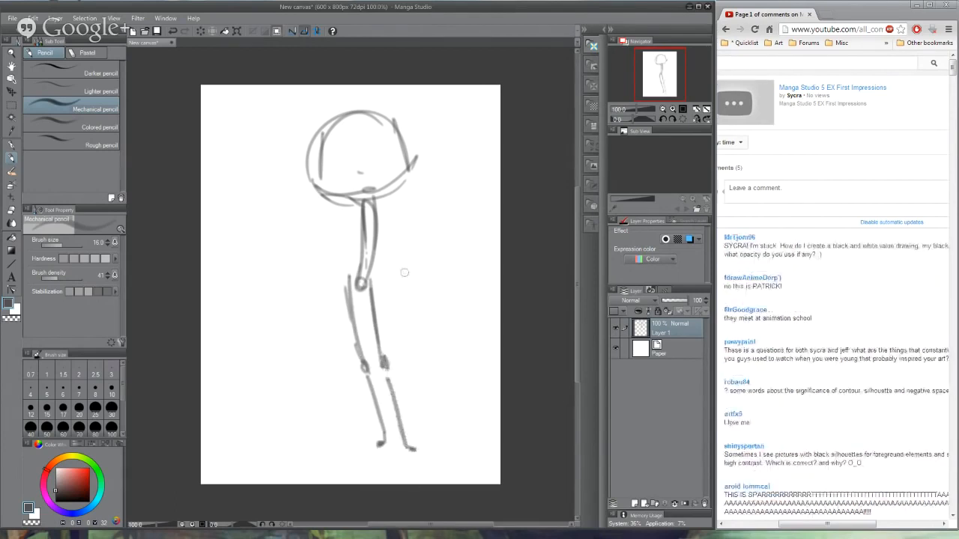
- Add long thin arms beside the torso and draw round eyes, a nose and a mouth on the head
{"action": "mouse_move", "coordinate": [375, 196]}
{"action": "left_mouse_down"}
{"action": "mouse_move", "coordinate": [395, 334]}
{"action": "mouse_move", "coordinate": [334, 286]}
{"action": "mouse_move", "coordinate": [332, 327]}
{"action": "left_mouse_up"}
{"action": "left_click_drag", "start_coordinate": [337, 334], "coordinate": [338, 342]}
{"action": "mouse_move", "coordinate": [348, 174]}
{"action": "left_mouse_down"}
{"action": "mouse_move", "coordinate": [385, 170]}
{"action": "mouse_move", "coordinate": [379, 145]}
{"action": "mouse_move", "coordinate": [388, 135]}
{"action": "left_mouse_up"}
{"action": "mouse_move", "coordinate": [326, 142]}
{"action": "left_mouse_down"}
{"action": "mouse_move", "coordinate": [322, 153]}
{"action": "mouse_move", "coordinate": [337, 147]}
{"action": "left_mouse_up"}
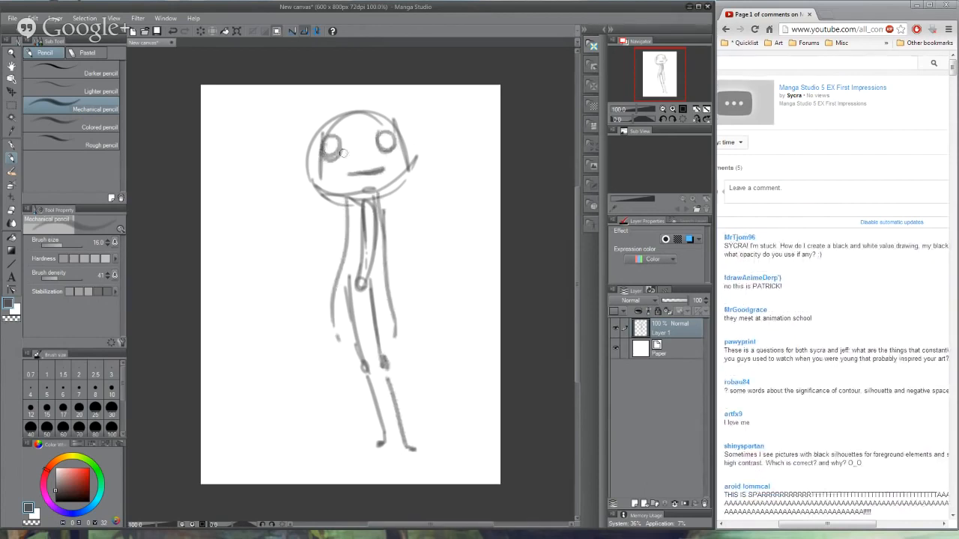
{"action": "left_click_drag", "start_coordinate": [355, 191], "coordinate": [346, 290]}
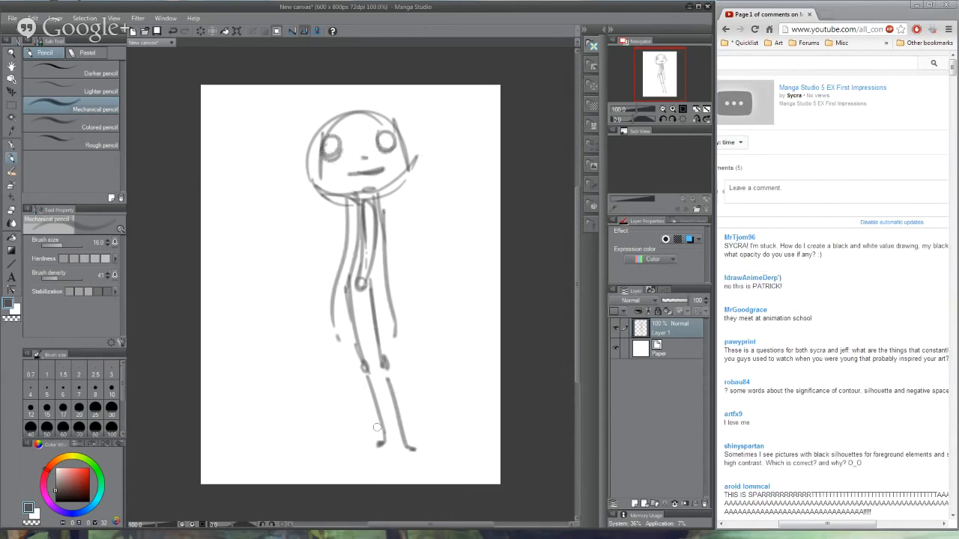
- Clear the layer and sketch a broad-shouldered standing figure with a boxy torso, long arms, legs and a small head
{"action": "key", "text": "Delete"}
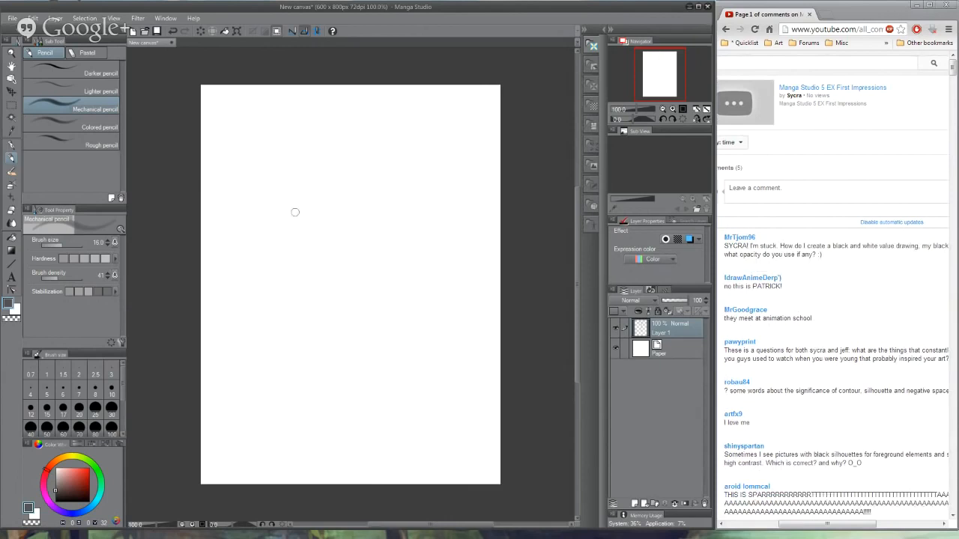
{"action": "mouse_move", "coordinate": [281, 226]}
{"action": "left_mouse_down"}
{"action": "mouse_move", "coordinate": [316, 302]}
{"action": "mouse_move", "coordinate": [399, 283]}
{"action": "mouse_move", "coordinate": [420, 219]}
{"action": "mouse_move", "coordinate": [438, 331]}
{"action": "left_mouse_up"}
{"action": "mouse_move", "coordinate": [412, 247]}
{"action": "left_mouse_down"}
{"action": "mouse_move", "coordinate": [406, 322]}
{"action": "mouse_move", "coordinate": [430, 378]}
{"action": "mouse_move", "coordinate": [417, 221]}
{"action": "left_mouse_up"}
{"action": "mouse_move", "coordinate": [276, 236]}
{"action": "left_mouse_down"}
{"action": "mouse_move", "coordinate": [269, 312]}
{"action": "mouse_move", "coordinate": [292, 397]}
{"action": "mouse_move", "coordinate": [296, 307]}
{"action": "mouse_move", "coordinate": [335, 383]}
{"action": "mouse_move", "coordinate": [350, 458]}
{"action": "left_mouse_up"}
{"action": "left_click_drag", "start_coordinate": [339, 297], "coordinate": [341, 389]}
{"action": "mouse_move", "coordinate": [335, 352]}
{"action": "left_mouse_down"}
{"action": "mouse_move", "coordinate": [374, 331]}
{"action": "mouse_move", "coordinate": [384, 424]}
{"action": "left_mouse_up"}
{"action": "mouse_move", "coordinate": [405, 269]}
{"action": "left_mouse_down"}
{"action": "mouse_move", "coordinate": [397, 461]}
{"action": "mouse_move", "coordinate": [416, 483]}
{"action": "left_mouse_up"}
{"action": "mouse_move", "coordinate": [323, 473]}
{"action": "left_mouse_down"}
{"action": "mouse_move", "coordinate": [324, 389]}
{"action": "mouse_move", "coordinate": [288, 216]}
{"action": "mouse_move", "coordinate": [361, 213]}
{"action": "mouse_move", "coordinate": [324, 193]}
{"action": "mouse_move", "coordinate": [338, 181]}
{"action": "mouse_move", "coordinate": [378, 198]}
{"action": "mouse_move", "coordinate": [366, 174]}
{"action": "left_mouse_up"}
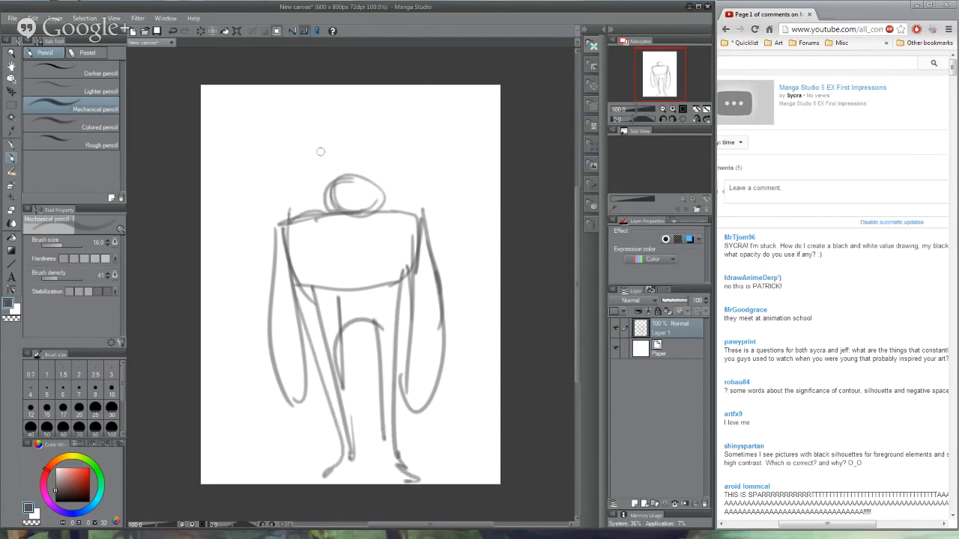
- Redraw the figure's head as a larger circle, rework the hands and narrow the torso with new side lines
{"action": "mouse_move", "coordinate": [321, 152]}
{"action": "left_mouse_down"}
{"action": "mouse_move", "coordinate": [390, 151]}
{"action": "mouse_move", "coordinate": [320, 174]}
{"action": "mouse_move", "coordinate": [385, 137]}
{"action": "mouse_move", "coordinate": [333, 201]}
{"action": "mouse_move", "coordinate": [378, 195]}
{"action": "mouse_move", "coordinate": [369, 161]}
{"action": "mouse_move", "coordinate": [330, 213]}
{"action": "mouse_move", "coordinate": [277, 236]}
{"action": "mouse_move", "coordinate": [391, 206]}
{"action": "mouse_move", "coordinate": [371, 198]}
{"action": "mouse_move", "coordinate": [423, 234]}
{"action": "mouse_move", "coordinate": [437, 349]}
{"action": "mouse_move", "coordinate": [404, 396]}
{"action": "left_mouse_up"}
{"action": "left_click_drag", "start_coordinate": [282, 409], "coordinate": [315, 406]}
{"action": "left_click_drag", "start_coordinate": [294, 299], "coordinate": [406, 281]}
{"action": "left_click_drag", "start_coordinate": [327, 292], "coordinate": [322, 363]}
{"action": "left_click_drag", "start_coordinate": [312, 217], "coordinate": [328, 291]}
{"action": "left_click_drag", "start_coordinate": [391, 217], "coordinate": [385, 288]}
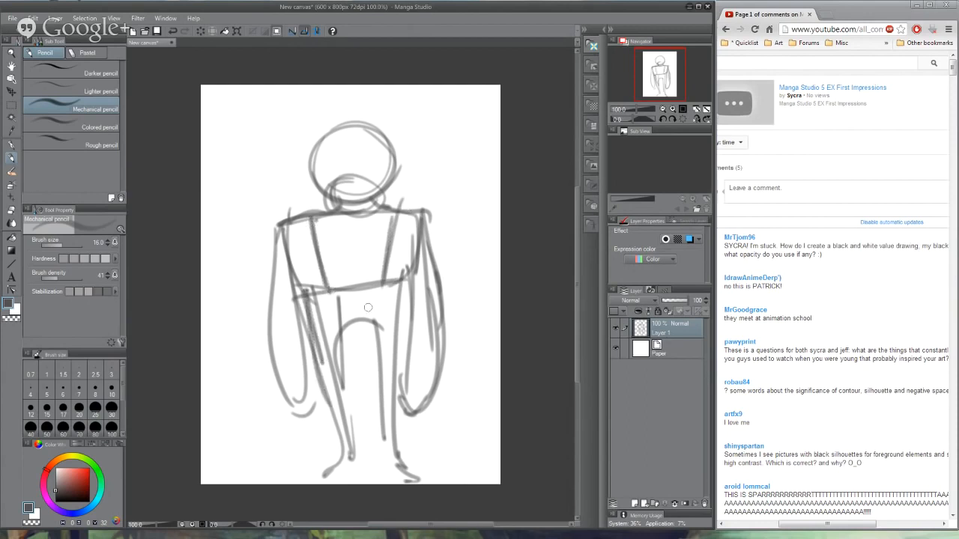
- Mark the figure's hip line and add a hair outline, nose, mouth, dot eyes and brows to the larger head
{"action": "left_click_drag", "start_coordinate": [334, 321], "coordinate": [382, 311]}
{"action": "mouse_move", "coordinate": [322, 196]}
{"action": "left_mouse_down"}
{"action": "mouse_move", "coordinate": [320, 133]}
{"action": "mouse_move", "coordinate": [394, 149]}
{"action": "mouse_move", "coordinate": [336, 114]}
{"action": "mouse_move", "coordinate": [322, 183]}
{"action": "left_mouse_up"}
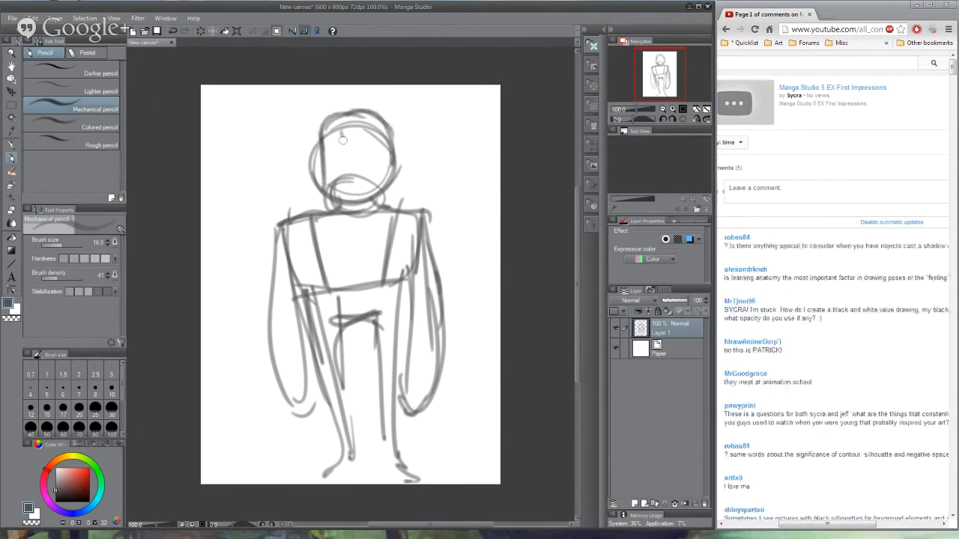
{"action": "mouse_move", "coordinate": [342, 139]}
{"action": "left_mouse_down"}
{"action": "mouse_move", "coordinate": [348, 195]}
{"action": "mouse_move", "coordinate": [361, 196]}
{"action": "left_mouse_up"}
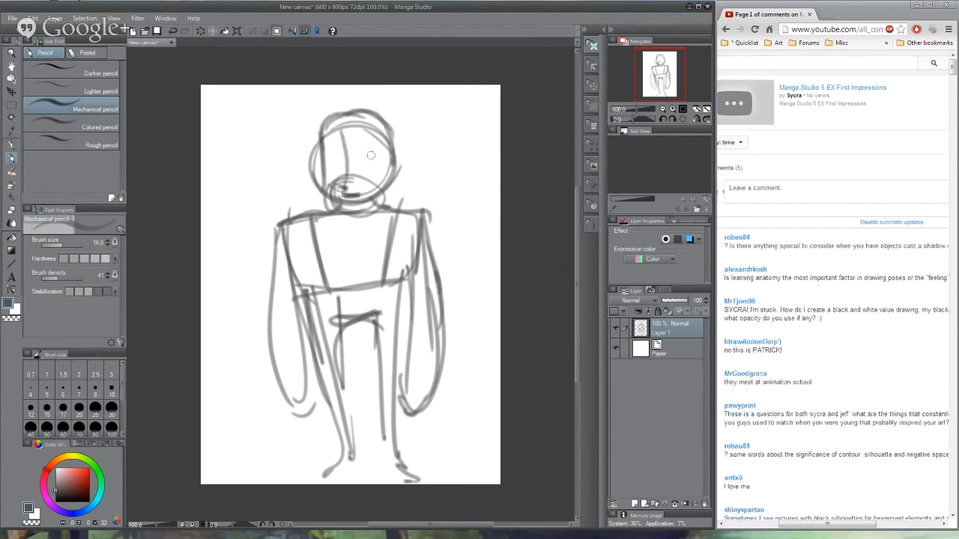
{"action": "left_click", "coordinate": [336, 156]}
{"action": "left_click_drag", "start_coordinate": [334, 138], "coordinate": [372, 137]}
{"action": "left_click_drag", "start_coordinate": [397, 410], "coordinate": [424, 408]}
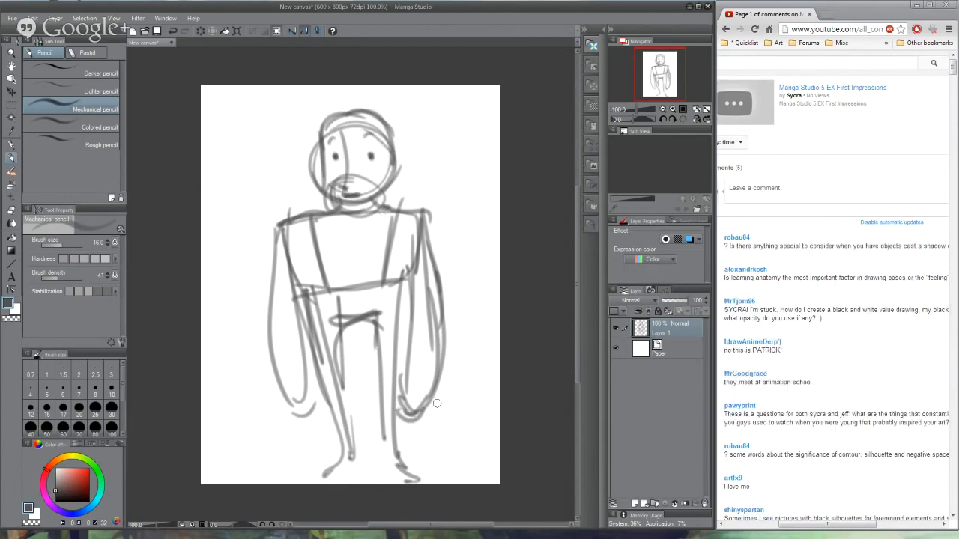
- Clear the layer and outline a face with angled cheeks and a pointed chin at the centre of the canvas
{"action": "key", "text": "Delete"}
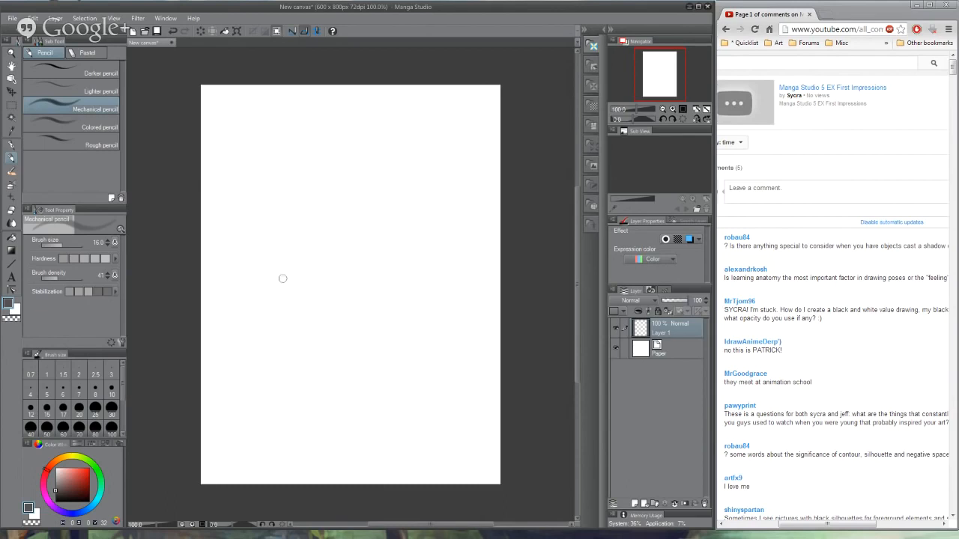
{"action": "left_click_drag", "start_coordinate": [298, 192], "coordinate": [327, 208]}
{"action": "mouse_move", "coordinate": [255, 200]}
{"action": "left_mouse_down"}
{"action": "mouse_move", "coordinate": [276, 267]}
{"action": "mouse_move", "coordinate": [347, 321]}
{"action": "left_mouse_up"}
{"action": "mouse_move", "coordinate": [283, 276]}
{"action": "left_mouse_down"}
{"action": "mouse_move", "coordinate": [352, 324]}
{"action": "mouse_move", "coordinate": [398, 247]}
{"action": "mouse_move", "coordinate": [399, 216]}
{"action": "left_mouse_up"}
{"action": "left_click_drag", "start_coordinate": [383, 282], "coordinate": [403, 194]}
{"action": "mouse_move", "coordinate": [391, 213]}
{"action": "left_mouse_down"}
{"action": "mouse_move", "coordinate": [399, 199]}
{"action": "mouse_move", "coordinate": [378, 288]}
{"action": "left_mouse_up"}
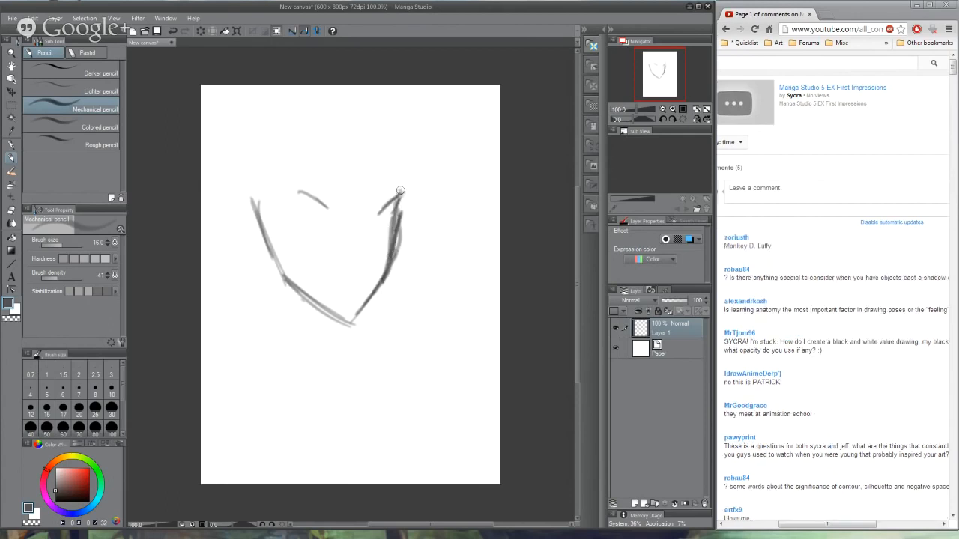
- Draw both eyes inside the pointed face with thick upper lids and short lower lid strokes
{"action": "mouse_move", "coordinate": [406, 186]}
{"action": "left_mouse_down"}
{"action": "mouse_move", "coordinate": [371, 233]}
{"action": "mouse_move", "coordinate": [392, 208]}
{"action": "mouse_move", "coordinate": [385, 233]}
{"action": "mouse_move", "coordinate": [375, 224]}
{"action": "left_mouse_up"}
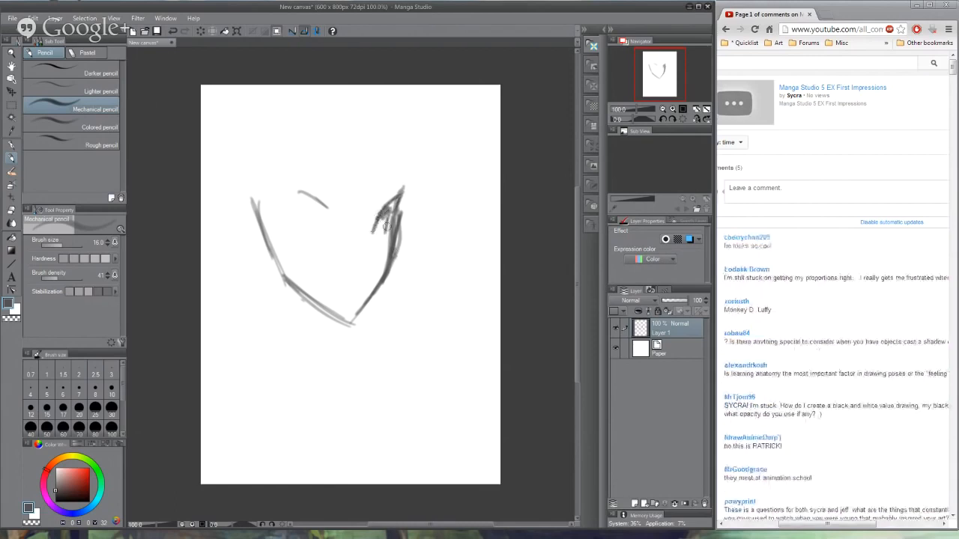
{"action": "left_click_drag", "start_coordinate": [307, 202], "coordinate": [329, 211]}
{"action": "mouse_move", "coordinate": [274, 202]}
{"action": "left_mouse_down"}
{"action": "mouse_move", "coordinate": [310, 193]}
{"action": "mouse_move", "coordinate": [315, 201]}
{"action": "mouse_move", "coordinate": [289, 211]}
{"action": "mouse_move", "coordinate": [299, 230]}
{"action": "mouse_move", "coordinate": [317, 222]}
{"action": "left_mouse_up"}
{"action": "left_click_drag", "start_coordinate": [385, 213], "coordinate": [379, 231]}
{"action": "mouse_move", "coordinate": [383, 210]}
{"action": "left_mouse_down"}
{"action": "mouse_move", "coordinate": [390, 199]}
{"action": "mouse_move", "coordinate": [373, 244]}
{"action": "left_mouse_up"}
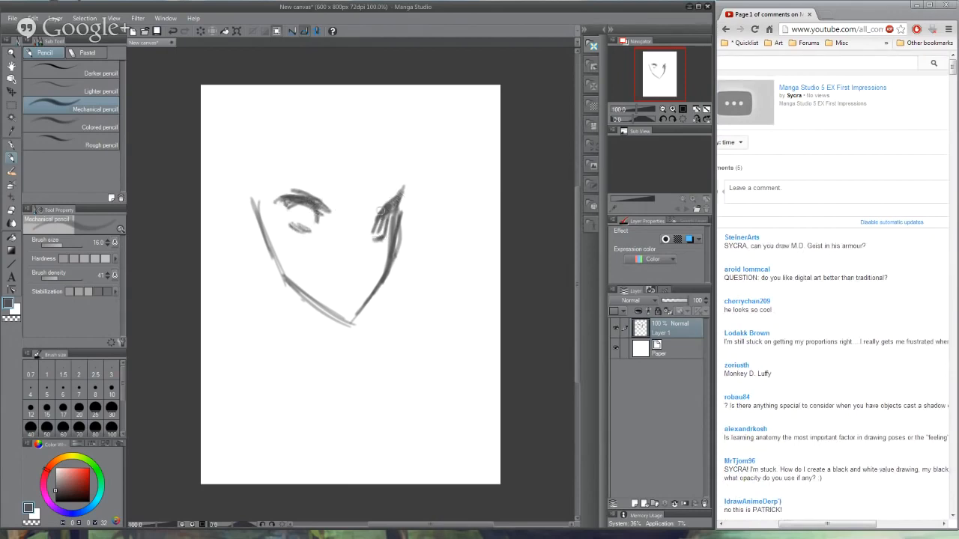
- Add slanted angry eyebrows, darken the irises and mark a small nose and mouth
{"action": "left_click_drag", "start_coordinate": [397, 191], "coordinate": [380, 210]}
{"action": "mouse_move", "coordinate": [293, 176]}
{"action": "left_mouse_down"}
{"action": "mouse_move", "coordinate": [344, 209]}
{"action": "mouse_move", "coordinate": [394, 185]}
{"action": "left_mouse_up"}
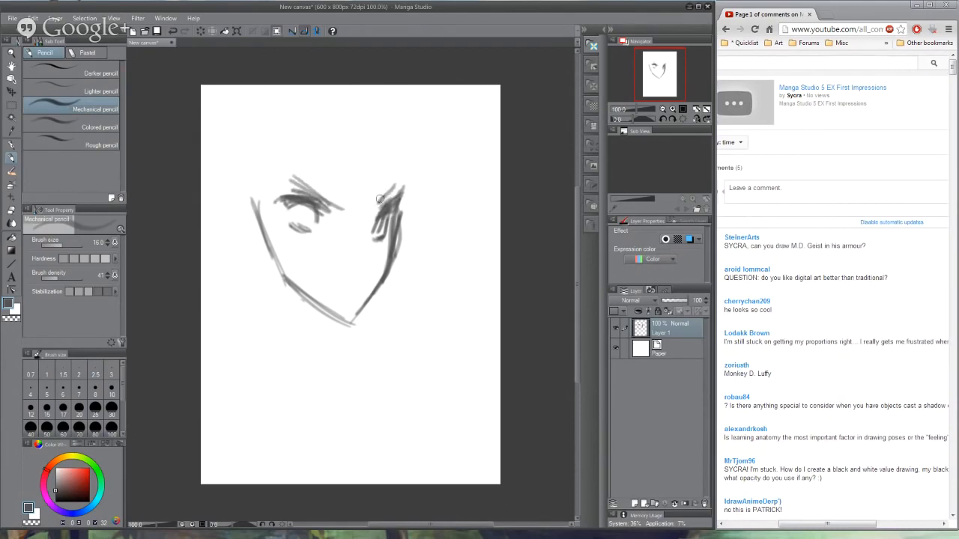
{"action": "left_click_drag", "start_coordinate": [378, 234], "coordinate": [379, 220]}
{"action": "mouse_move", "coordinate": [291, 203]}
{"action": "left_mouse_down"}
{"action": "mouse_move", "coordinate": [304, 227]}
{"action": "mouse_move", "coordinate": [318, 220]}
{"action": "left_mouse_up"}
{"action": "left_click_drag", "start_coordinate": [367, 263], "coordinate": [324, 282]}
{"action": "left_click", "coordinate": [356, 277]}
- Draw the parted hairline across the forehead, the ear on the far left and a short neck stroke under the jaw
{"action": "mouse_move", "coordinate": [305, 133]}
{"action": "left_mouse_down"}
{"action": "mouse_move", "coordinate": [372, 193]}
{"action": "mouse_move", "coordinate": [401, 197]}
{"action": "left_mouse_up"}
{"action": "left_click_drag", "start_coordinate": [399, 204], "coordinate": [431, 238]}
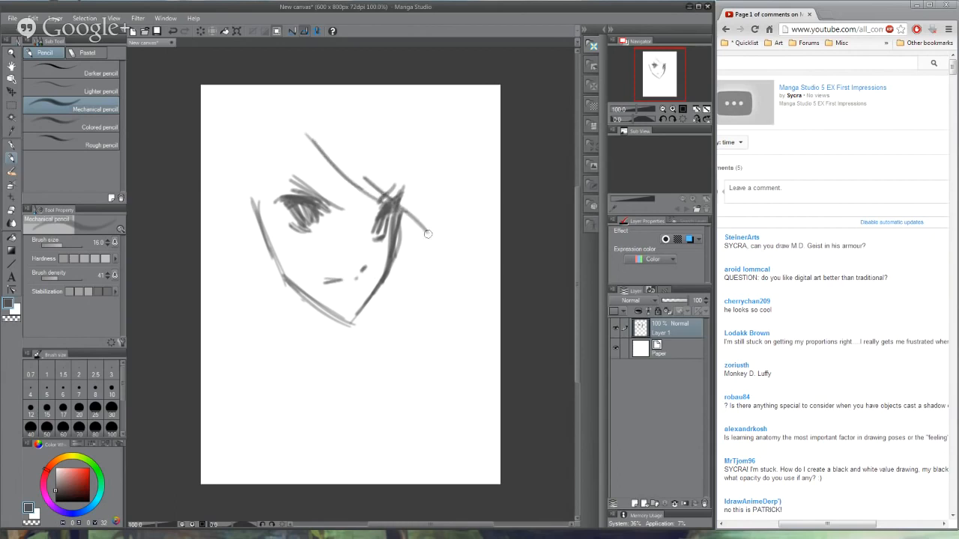
{"action": "left_click_drag", "start_coordinate": [385, 171], "coordinate": [457, 274]}
{"action": "mouse_move", "coordinate": [304, 122]}
{"action": "left_mouse_down"}
{"action": "mouse_move", "coordinate": [276, 210]}
{"action": "mouse_move", "coordinate": [234, 179]}
{"action": "mouse_move", "coordinate": [223, 234]}
{"action": "mouse_move", "coordinate": [267, 250]}
{"action": "mouse_move", "coordinate": [272, 266]}
{"action": "left_mouse_up"}
{"action": "left_click_drag", "start_coordinate": [299, 303], "coordinate": [276, 313]}
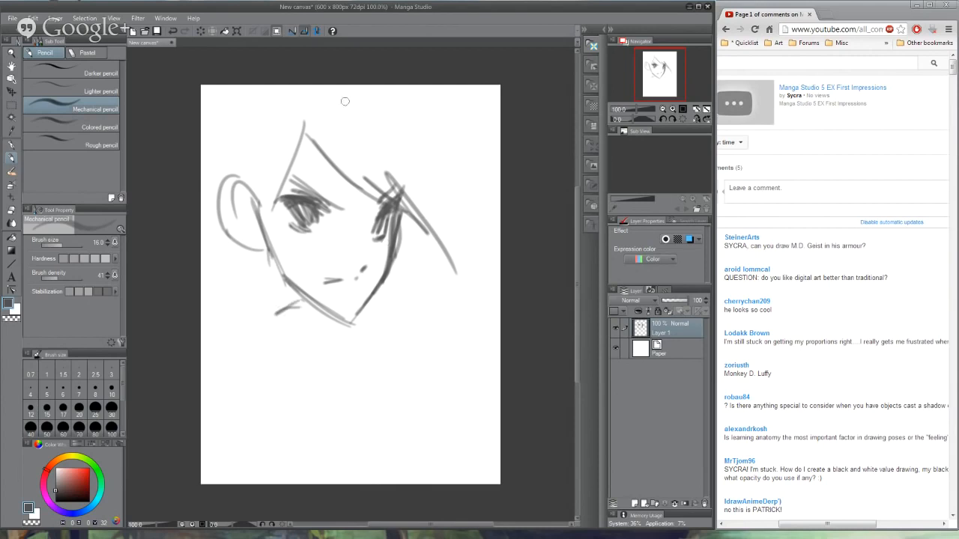
- Sketch long sweeping hair strands from the crown down along the right side of the head
{"action": "left_click_drag", "start_coordinate": [385, 89], "coordinate": [463, 274]}
{"action": "left_click_drag", "start_coordinate": [429, 133], "coordinate": [476, 230]}
{"action": "left_click_drag", "start_coordinate": [384, 122], "coordinate": [453, 181]}
{"action": "left_click_drag", "start_coordinate": [410, 141], "coordinate": [483, 231]}
{"action": "left_click_drag", "start_coordinate": [385, 102], "coordinate": [480, 245]}
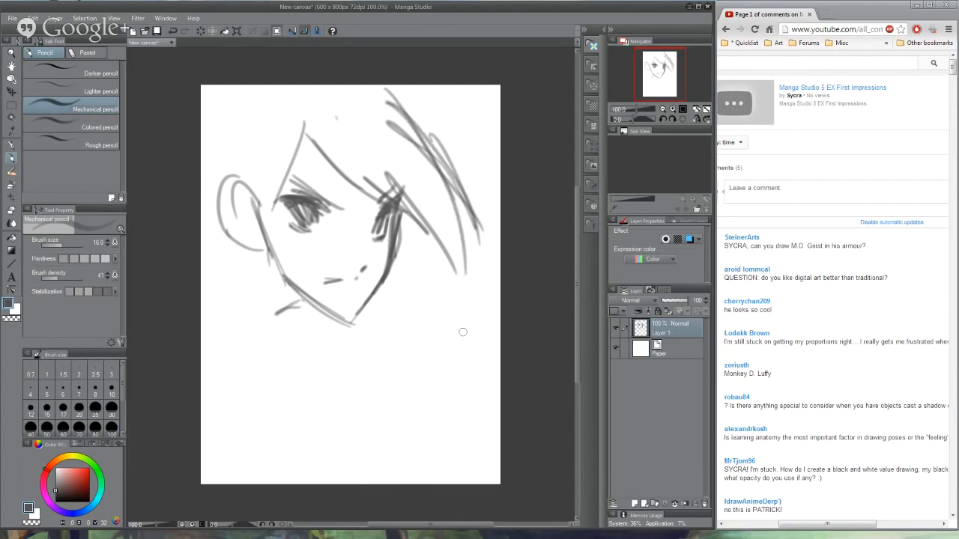
- Clear the layer and give the mechanical pencil a darker colour and a brush size of 2.3
{"action": "key", "text": "Delete"}
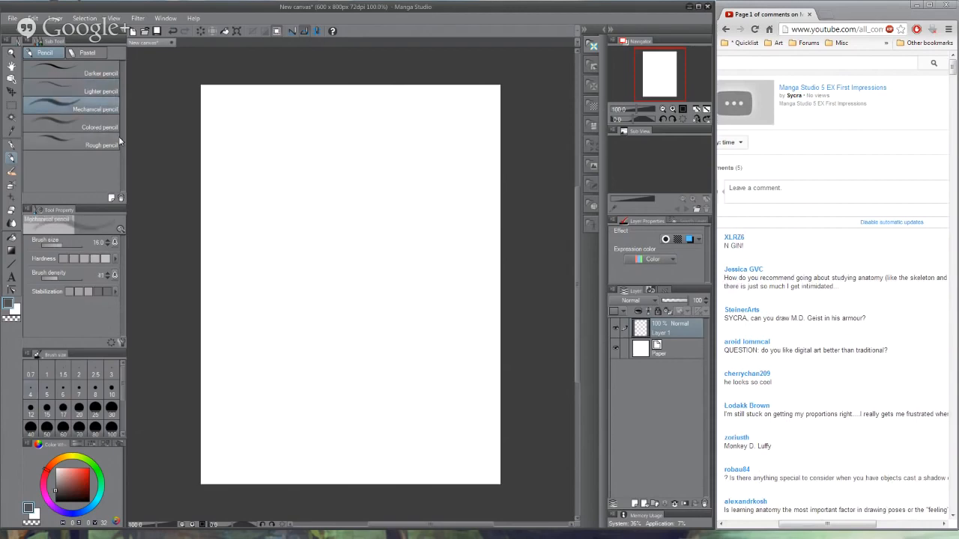
{"action": "left_click", "coordinate": [56, 499]}
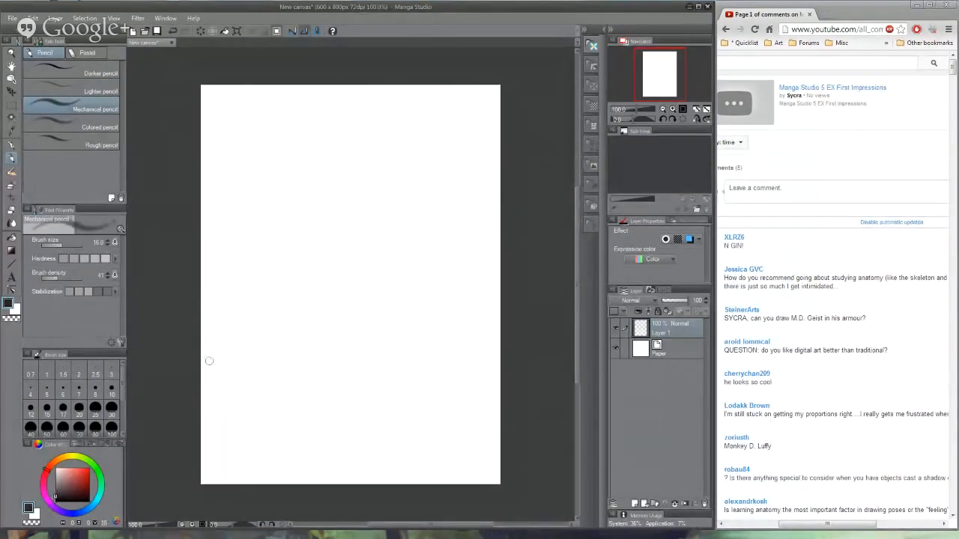
{"action": "key", "text": "["}
{"action": "key", "text": "["}
{"action": "key", "text": "["}
{"action": "key", "text": "["}
{"action": "key", "text": "["}
{"action": "key", "text": "["}
{"action": "key", "text": "["}
{"action": "key", "text": "["}
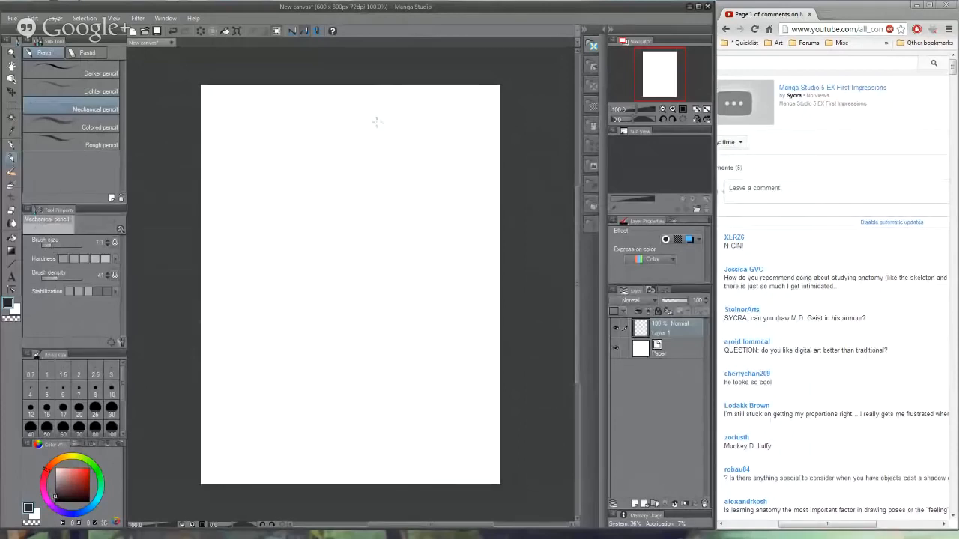
{"action": "left_click", "coordinate": [52, 246]}
- Try sketching a large tilted head with light neck and body strokes, and clear it from the layer
{"action": "mouse_move", "coordinate": [370, 118]}
{"action": "left_mouse_down"}
{"action": "mouse_move", "coordinate": [310, 169]}
{"action": "mouse_move", "coordinate": [355, 232]}
{"action": "left_mouse_up"}
{"action": "left_click_drag", "start_coordinate": [352, 110], "coordinate": [332, 230]}
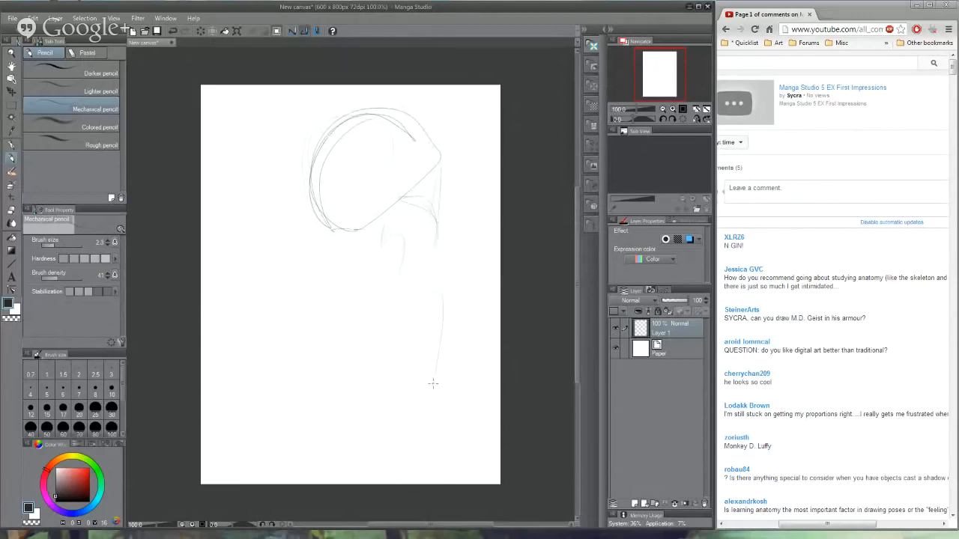
{"action": "key", "text": "Delete"}
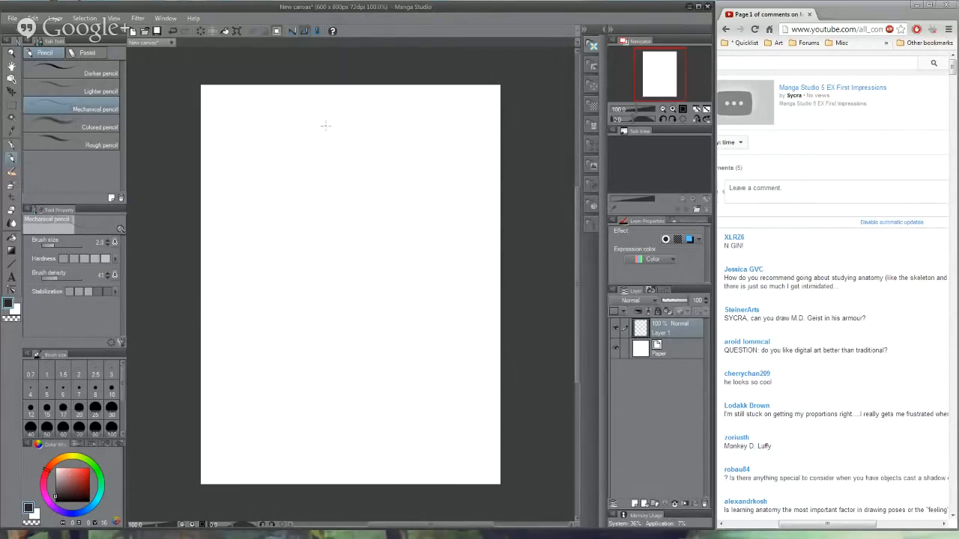
- Sketch a slim full-length figure with a tilted head, a narrow torso and long legs reaching the canvas bottom
{"action": "mouse_move", "coordinate": [325, 126]}
{"action": "left_mouse_down"}
{"action": "mouse_move", "coordinate": [365, 144]}
{"action": "mouse_move", "coordinate": [371, 168]}
{"action": "mouse_move", "coordinate": [318, 104]}
{"action": "mouse_move", "coordinate": [368, 125]}
{"action": "mouse_move", "coordinate": [375, 154]}
{"action": "left_mouse_up"}
{"action": "mouse_move", "coordinate": [331, 211]}
{"action": "left_mouse_down"}
{"action": "mouse_move", "coordinate": [329, 187]}
{"action": "mouse_move", "coordinate": [335, 241]}
{"action": "left_mouse_up"}
{"action": "left_click_drag", "start_coordinate": [323, 183], "coordinate": [346, 330]}
{"action": "mouse_move", "coordinate": [334, 211]}
{"action": "left_mouse_down"}
{"action": "mouse_move", "coordinate": [349, 323]}
{"action": "mouse_move", "coordinate": [371, 345]}
{"action": "left_mouse_up"}
{"action": "left_click_drag", "start_coordinate": [358, 337], "coordinate": [393, 483]}
{"action": "mouse_move", "coordinate": [332, 262]}
{"action": "left_mouse_down"}
{"action": "mouse_move", "coordinate": [345, 301]}
{"action": "mouse_move", "coordinate": [340, 483]}
{"action": "left_mouse_up"}
{"action": "left_click_drag", "start_coordinate": [333, 276], "coordinate": [342, 480]}
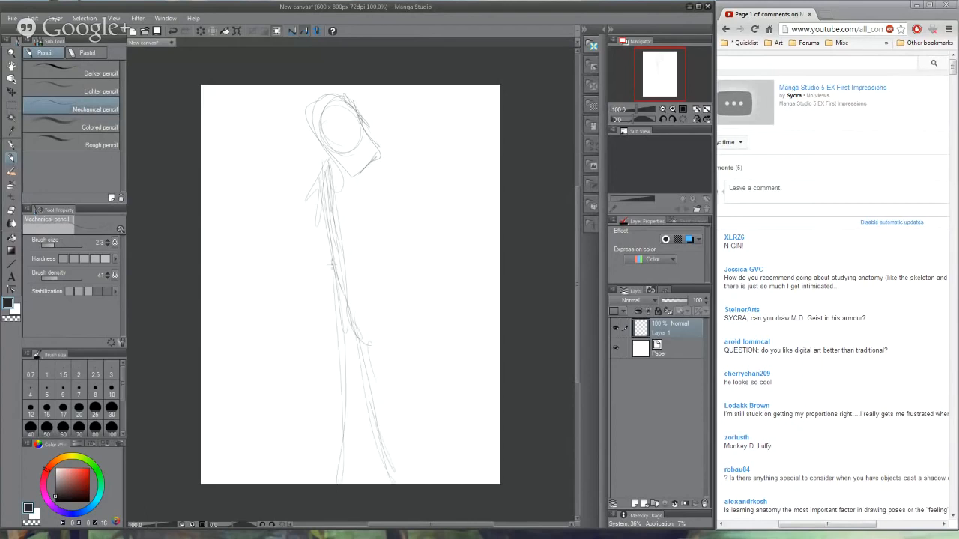
- Clear the layer and sketch a long tapering form slanting from the upper left towards the canvas centre
{"action": "key", "text": "Delete"}
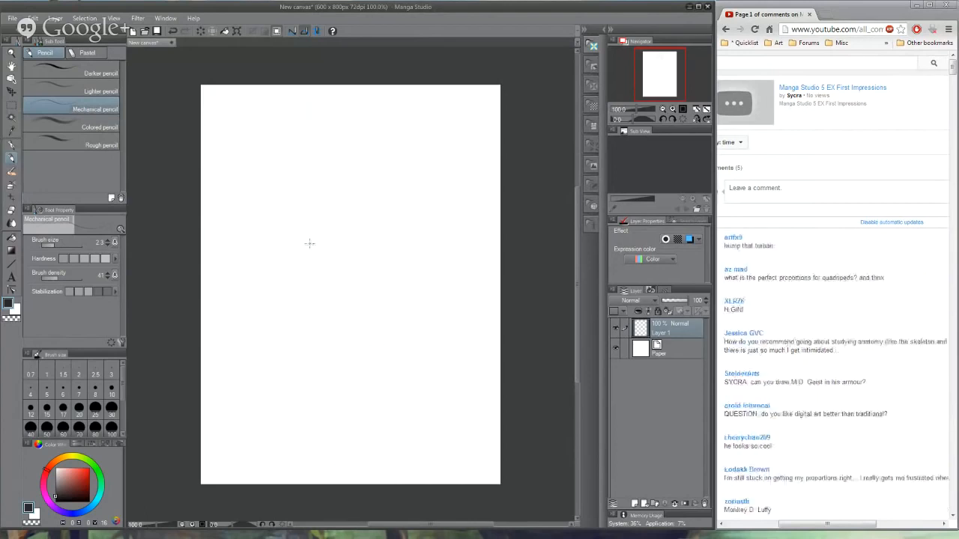
{"action": "left_click_drag", "start_coordinate": [280, 181], "coordinate": [289, 192]}
{"action": "mouse_move", "coordinate": [289, 166]}
{"action": "left_mouse_down"}
{"action": "mouse_move", "coordinate": [319, 161]}
{"action": "mouse_move", "coordinate": [379, 298]}
{"action": "left_mouse_up"}
{"action": "left_click_drag", "start_coordinate": [342, 187], "coordinate": [388, 308]}
{"action": "mouse_move", "coordinate": [291, 196]}
{"action": "left_mouse_down"}
{"action": "mouse_move", "coordinate": [354, 300]}
{"action": "mouse_move", "coordinate": [374, 363]}
{"action": "left_mouse_up"}
- Draw a rounded, angled joint shape at the lower end of the slanting form
{"action": "left_click_drag", "start_coordinate": [378, 363], "coordinate": [433, 318]}
{"action": "left_click_drag", "start_coordinate": [354, 290], "coordinate": [441, 310]}
{"action": "left_click_drag", "start_coordinate": [388, 308], "coordinate": [442, 317]}
{"action": "left_click_drag", "start_coordinate": [421, 327], "coordinate": [373, 381]}
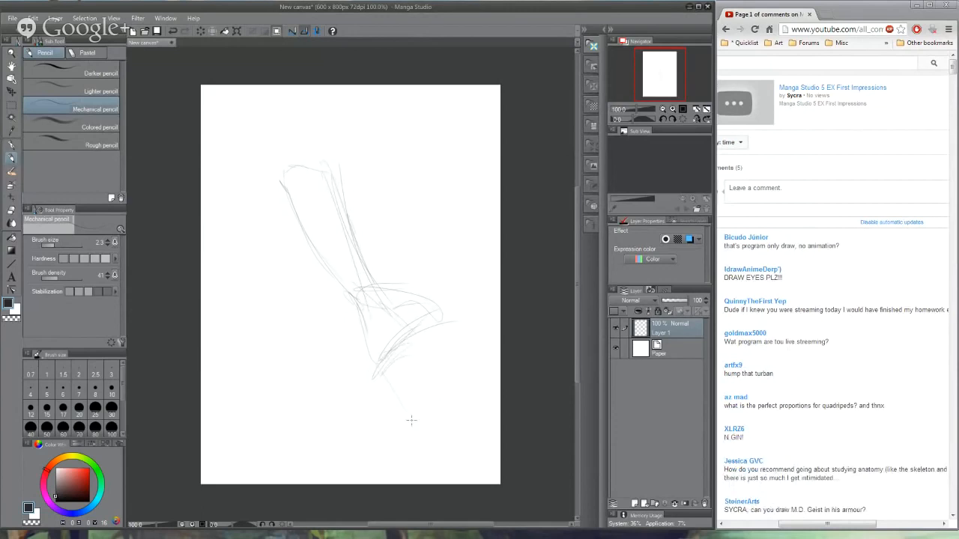
- Extend two tapering legs from the joint, one to the canvas's lower right corner and one to its right edge
{"action": "left_click_drag", "start_coordinate": [377, 364], "coordinate": [475, 478]}
{"action": "left_click_drag", "start_coordinate": [408, 325], "coordinate": [483, 479]}
{"action": "mouse_move", "coordinate": [428, 394]}
{"action": "left_mouse_down"}
{"action": "mouse_move", "coordinate": [426, 348]}
{"action": "mouse_move", "coordinate": [500, 333]}
{"action": "left_mouse_up"}
{"action": "left_click_drag", "start_coordinate": [396, 291], "coordinate": [471, 316]}
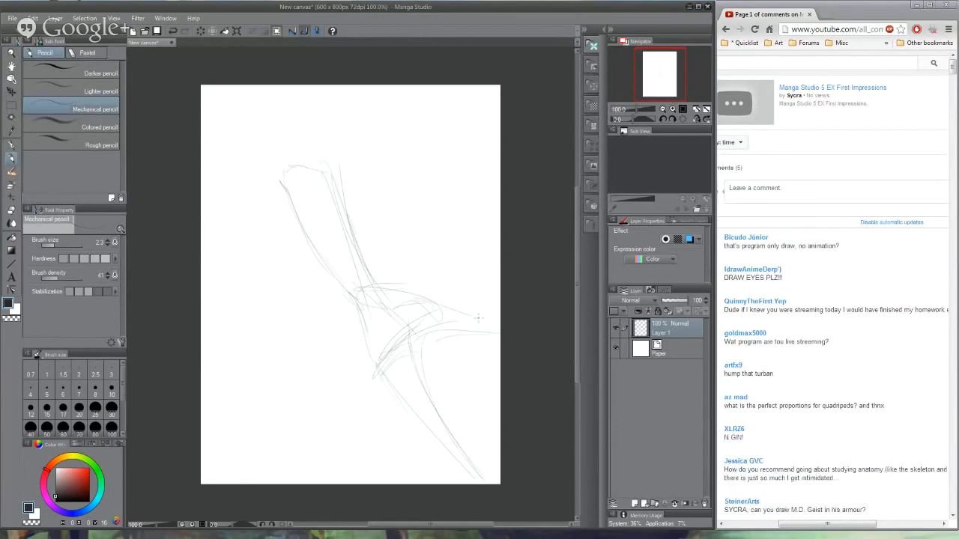
- Sketch a straight supporting arm from the shoulder down to a flat hand, and curve the back line towards the hip
{"action": "mouse_move", "coordinate": [283, 171]}
{"action": "left_mouse_down"}
{"action": "mouse_move", "coordinate": [271, 197]}
{"action": "mouse_move", "coordinate": [332, 362]}
{"action": "left_mouse_up"}
{"action": "left_click_drag", "start_coordinate": [306, 271], "coordinate": [321, 356]}
{"action": "left_click_drag", "start_coordinate": [311, 302], "coordinate": [318, 372]}
{"action": "mouse_move", "coordinate": [321, 296]}
{"action": "left_mouse_down"}
{"action": "mouse_move", "coordinate": [322, 400]}
{"action": "mouse_move", "coordinate": [288, 405]}
{"action": "left_mouse_up"}
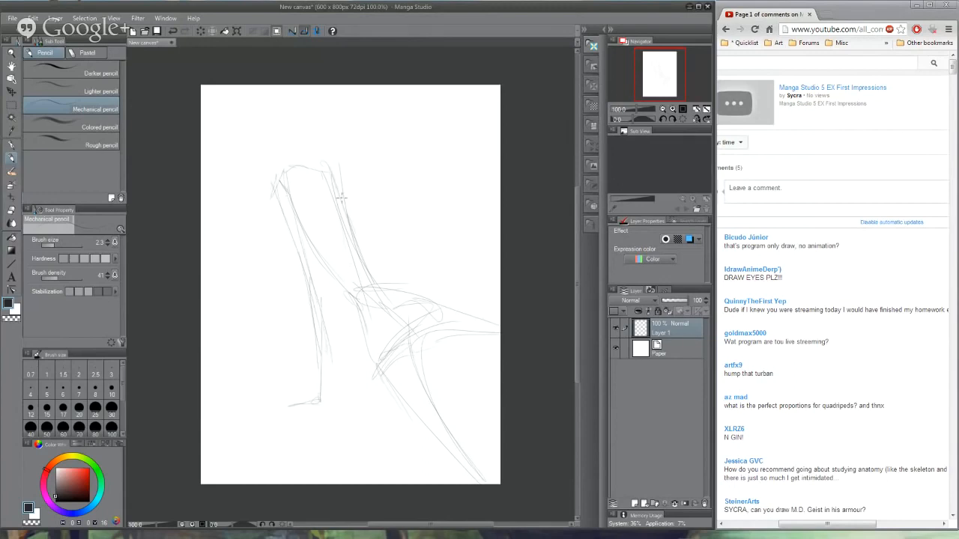
{"action": "mouse_move", "coordinate": [334, 176]}
{"action": "left_mouse_down"}
{"action": "mouse_move", "coordinate": [403, 276]}
{"action": "mouse_move", "coordinate": [449, 301]}
{"action": "left_mouse_up"}
{"action": "mouse_move", "coordinate": [313, 399]}
{"action": "left_mouse_down"}
{"action": "mouse_move", "coordinate": [288, 406]}
{"action": "mouse_move", "coordinate": [327, 408]}
{"action": "left_mouse_up"}
{"action": "left_click_drag", "start_coordinate": [318, 357], "coordinate": [327, 409]}
{"action": "left_click_drag", "start_coordinate": [323, 294], "coordinate": [321, 367]}
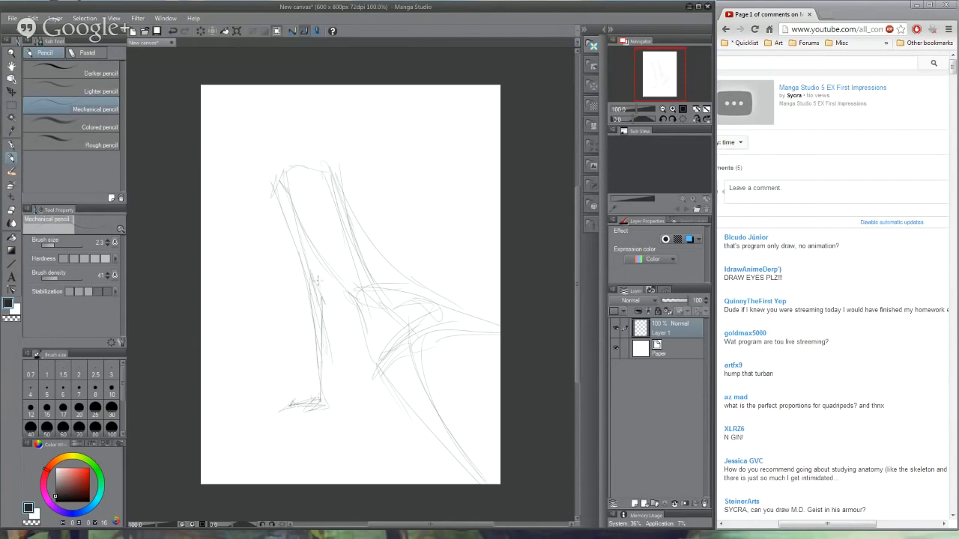
- Strengthen the arm, torso and thigh contours of the leaning figure and add a tilted oval head on a short neck
{"action": "left_click_drag", "start_coordinate": [299, 219], "coordinate": [309, 268]}
{"action": "left_click_drag", "start_coordinate": [293, 187], "coordinate": [302, 234]}
{"action": "left_click_drag", "start_coordinate": [290, 168], "coordinate": [275, 187]}
{"action": "left_click_drag", "start_coordinate": [277, 178], "coordinate": [291, 233]}
{"action": "left_click_drag", "start_coordinate": [309, 164], "coordinate": [362, 289]}
{"action": "left_click_drag", "start_coordinate": [299, 224], "coordinate": [339, 281]}
{"action": "mouse_move", "coordinate": [308, 240]}
{"action": "left_mouse_down"}
{"action": "mouse_move", "coordinate": [351, 303]}
{"action": "mouse_move", "coordinate": [365, 355]}
{"action": "mouse_move", "coordinate": [437, 442]}
{"action": "left_mouse_up"}
{"action": "mouse_move", "coordinate": [357, 340]}
{"action": "left_mouse_down"}
{"action": "mouse_move", "coordinate": [376, 383]}
{"action": "mouse_move", "coordinate": [411, 340]}
{"action": "left_mouse_up"}
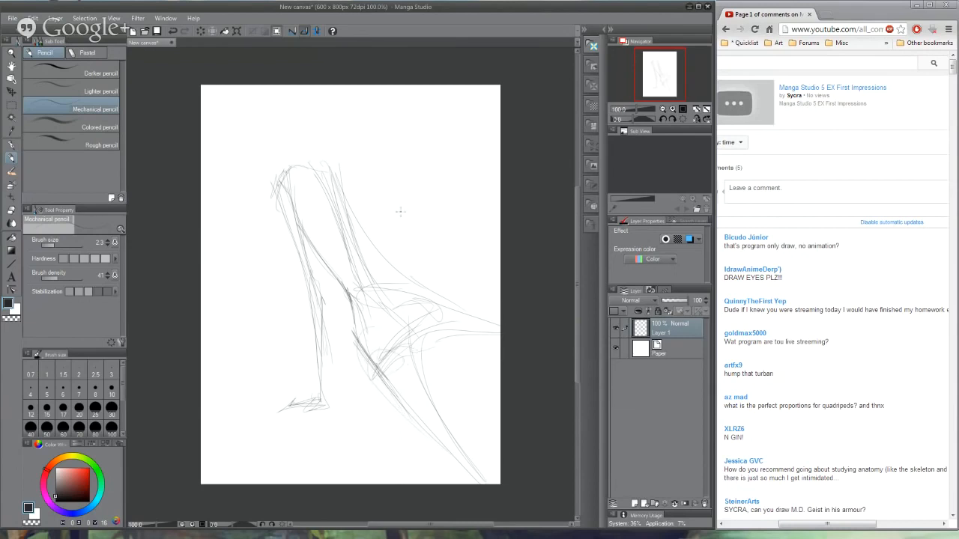
{"action": "mouse_move", "coordinate": [306, 165]}
{"action": "left_mouse_down"}
{"action": "mouse_move", "coordinate": [328, 120]}
{"action": "mouse_move", "coordinate": [310, 164]}
{"action": "mouse_move", "coordinate": [321, 126]}
{"action": "mouse_move", "coordinate": [310, 139]}
{"action": "mouse_move", "coordinate": [349, 99]}
{"action": "mouse_move", "coordinate": [294, 171]}
{"action": "mouse_move", "coordinate": [299, 162]}
{"action": "mouse_move", "coordinate": [326, 166]}
{"action": "left_mouse_up"}
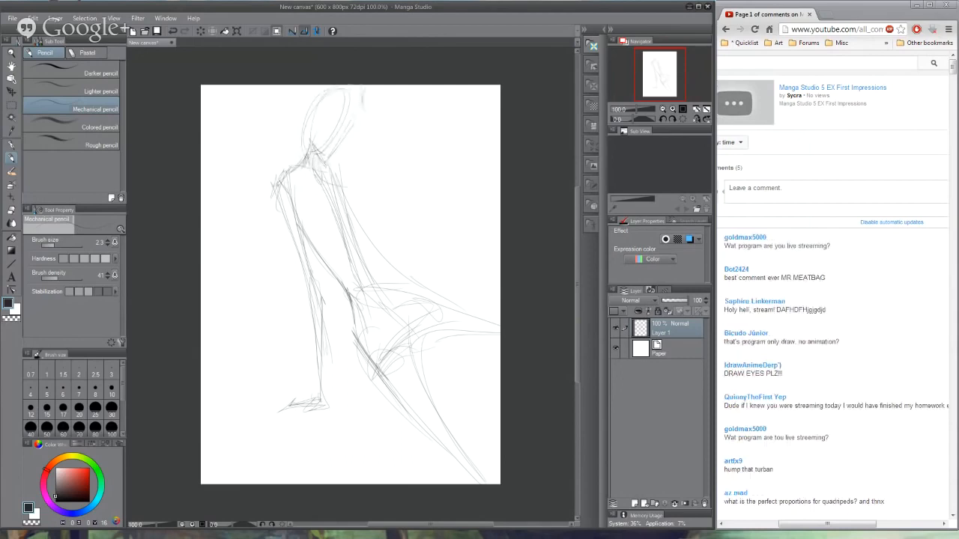
{"action": "left_click_drag", "start_coordinate": [335, 105], "coordinate": [329, 129]}
- Clear the layer and rough in a broad-shouldered torso tapering to a narrow waist with two short, thin legs
{"action": "key", "text": "Delete"}
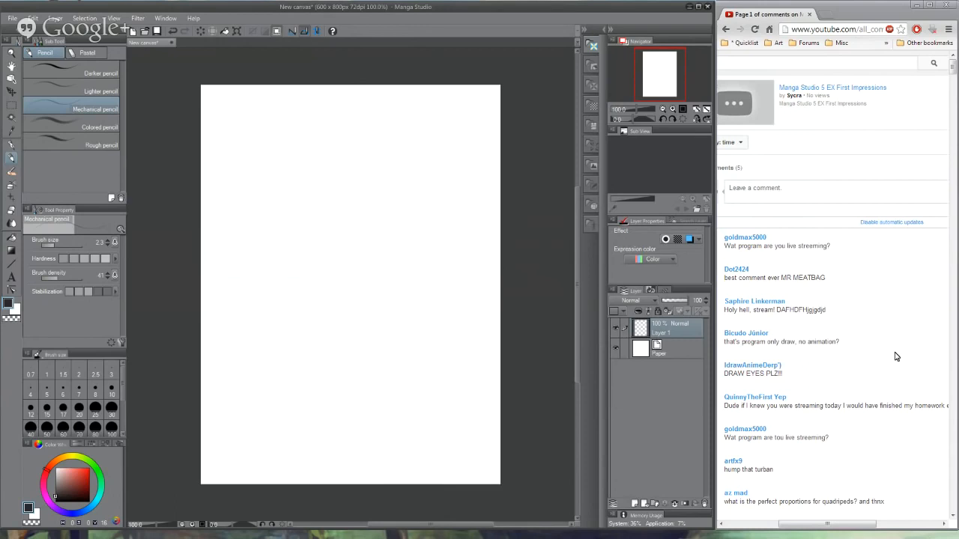
{"action": "mouse_move", "coordinate": [281, 221]}
{"action": "left_mouse_down"}
{"action": "mouse_move", "coordinate": [303, 246]}
{"action": "mouse_move", "coordinate": [308, 270]}
{"action": "left_mouse_up"}
{"action": "mouse_move", "coordinate": [261, 201]}
{"action": "left_mouse_down"}
{"action": "mouse_move", "coordinate": [276, 223]}
{"action": "mouse_move", "coordinate": [287, 193]}
{"action": "mouse_move", "coordinate": [289, 215]}
{"action": "mouse_move", "coordinate": [368, 207]}
{"action": "mouse_move", "coordinate": [386, 218]}
{"action": "mouse_move", "coordinate": [365, 267]}
{"action": "left_mouse_up"}
{"action": "left_click_drag", "start_coordinate": [391, 225], "coordinate": [387, 283]}
{"action": "mouse_move", "coordinate": [360, 189]}
{"action": "left_mouse_down"}
{"action": "mouse_move", "coordinate": [272, 228]}
{"action": "mouse_move", "coordinate": [286, 252]}
{"action": "mouse_move", "coordinate": [372, 287]}
{"action": "mouse_move", "coordinate": [392, 306]}
{"action": "mouse_move", "coordinate": [382, 296]}
{"action": "mouse_move", "coordinate": [381, 385]}
{"action": "left_mouse_up"}
{"action": "mouse_move", "coordinate": [352, 297]}
{"action": "left_mouse_down"}
{"action": "mouse_move", "coordinate": [331, 308]}
{"action": "mouse_move", "coordinate": [337, 327]}
{"action": "mouse_move", "coordinate": [315, 386]}
{"action": "mouse_move", "coordinate": [318, 409]}
{"action": "left_mouse_up"}
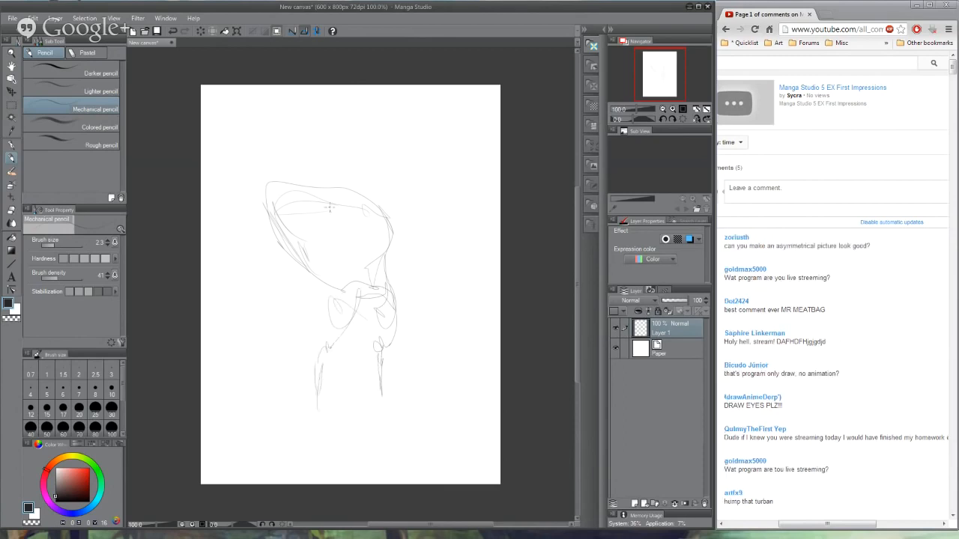
- Draw the rounded near chest muscle and a thick near arm hanging from the shoulder beside the torso
{"action": "left_click_drag", "start_coordinate": [277, 195], "coordinate": [276, 224]}
{"action": "left_click_drag", "start_coordinate": [317, 194], "coordinate": [314, 230]}
{"action": "mouse_move", "coordinate": [304, 189]}
{"action": "left_mouse_down"}
{"action": "mouse_move", "coordinate": [253, 193]}
{"action": "mouse_move", "coordinate": [248, 256]}
{"action": "left_mouse_up"}
{"action": "mouse_move", "coordinate": [247, 201]}
{"action": "left_mouse_down"}
{"action": "mouse_move", "coordinate": [269, 262]}
{"action": "mouse_move", "coordinate": [296, 269]}
{"action": "mouse_move", "coordinate": [268, 309]}
{"action": "left_mouse_up"}
{"action": "mouse_move", "coordinate": [248, 259]}
{"action": "left_mouse_down"}
{"action": "mouse_move", "coordinate": [258, 304]}
{"action": "mouse_move", "coordinate": [252, 328]}
{"action": "mouse_move", "coordinate": [275, 349]}
{"action": "left_mouse_up"}
{"action": "left_click_drag", "start_coordinate": [268, 305], "coordinate": [279, 353]}
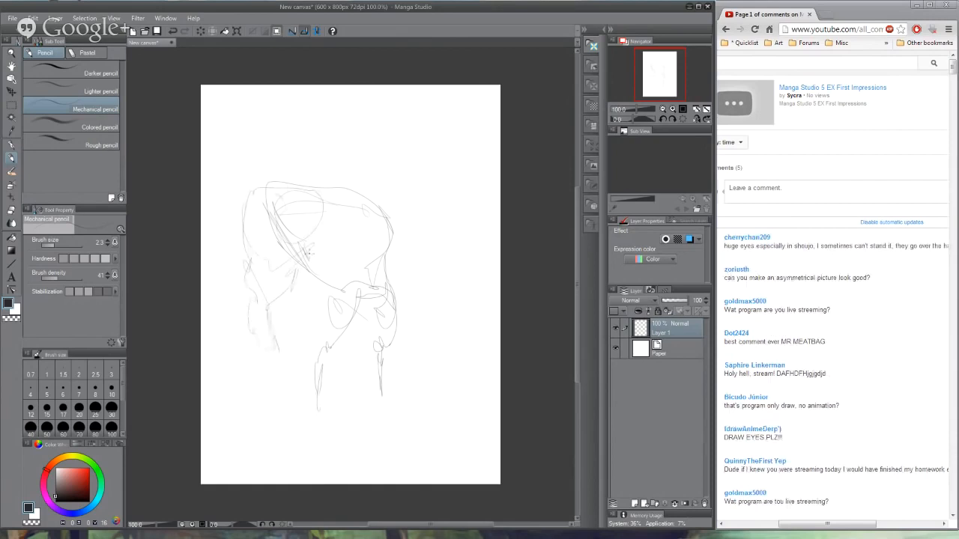
- Add the far arm and the lower chest curve, and darken the near arm's contours up to the shoulder
{"action": "mouse_move", "coordinate": [380, 198]}
{"action": "left_mouse_down"}
{"action": "mouse_move", "coordinate": [398, 210]}
{"action": "mouse_move", "coordinate": [416, 299]}
{"action": "mouse_move", "coordinate": [410, 334]}
{"action": "left_mouse_up"}
{"action": "left_click_drag", "start_coordinate": [417, 278], "coordinate": [416, 313]}
{"action": "mouse_move", "coordinate": [365, 195]}
{"action": "left_mouse_down"}
{"action": "mouse_move", "coordinate": [255, 193]}
{"action": "mouse_move", "coordinate": [372, 189]}
{"action": "mouse_move", "coordinate": [367, 250]}
{"action": "left_mouse_up"}
{"action": "mouse_move", "coordinate": [343, 247]}
{"action": "left_mouse_down"}
{"action": "mouse_move", "coordinate": [360, 253]}
{"action": "mouse_move", "coordinate": [311, 237]}
{"action": "mouse_move", "coordinate": [283, 274]}
{"action": "mouse_move", "coordinate": [296, 238]}
{"action": "mouse_move", "coordinate": [274, 337]}
{"action": "left_mouse_up"}
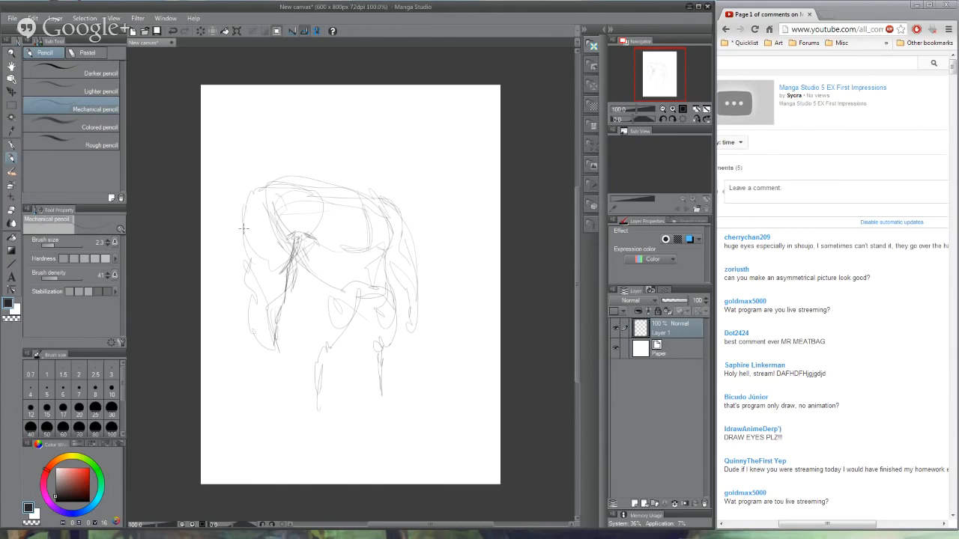
{"action": "mouse_move", "coordinate": [243, 228]}
{"action": "left_mouse_down"}
{"action": "mouse_move", "coordinate": [245, 275]}
{"action": "mouse_move", "coordinate": [265, 343]}
{"action": "mouse_move", "coordinate": [252, 226]}
{"action": "mouse_move", "coordinate": [324, 179]}
{"action": "left_mouse_up"}
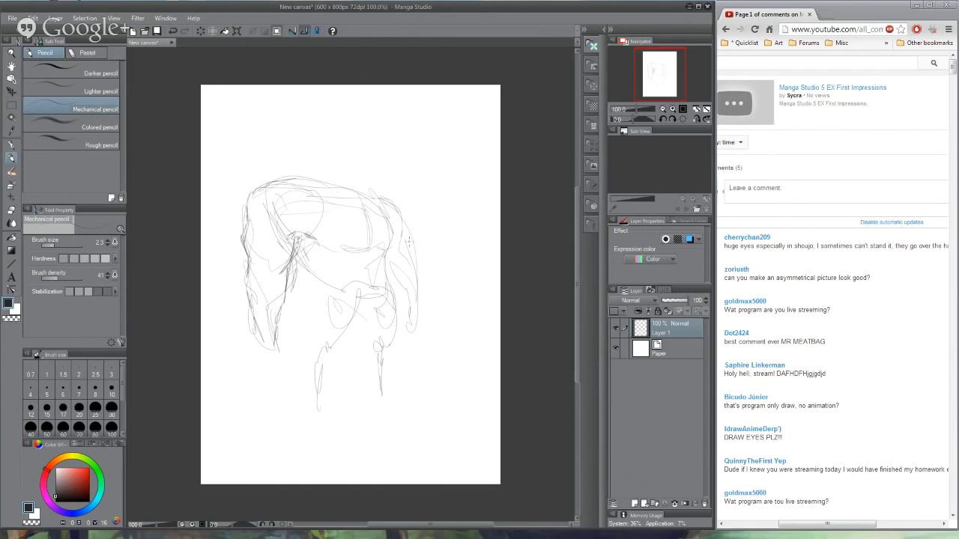
- Darken the waist, legs and chest contours, and add sloping neck lines above both shoulders
{"action": "mouse_move", "coordinate": [304, 264]}
{"action": "left_mouse_down"}
{"action": "mouse_move", "coordinate": [331, 279]}
{"action": "mouse_move", "coordinate": [336, 297]}
{"action": "mouse_move", "coordinate": [315, 399]}
{"action": "mouse_move", "coordinate": [331, 347]}
{"action": "mouse_move", "coordinate": [364, 299]}
{"action": "mouse_move", "coordinate": [377, 395]}
{"action": "left_mouse_up"}
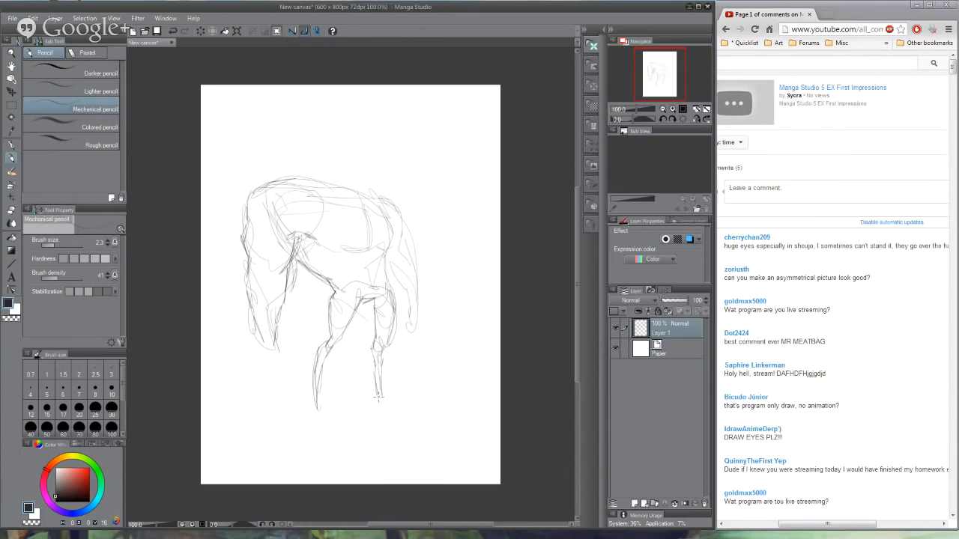
{"action": "left_click_drag", "start_coordinate": [346, 263], "coordinate": [386, 255]}
{"action": "mouse_move", "coordinate": [309, 241]}
{"action": "left_mouse_down"}
{"action": "mouse_move", "coordinate": [349, 237]}
{"action": "mouse_move", "coordinate": [371, 217]}
{"action": "mouse_move", "coordinate": [379, 246]}
{"action": "mouse_move", "coordinate": [392, 250]}
{"action": "left_mouse_up"}
{"action": "left_click_drag", "start_coordinate": [388, 207], "coordinate": [394, 252]}
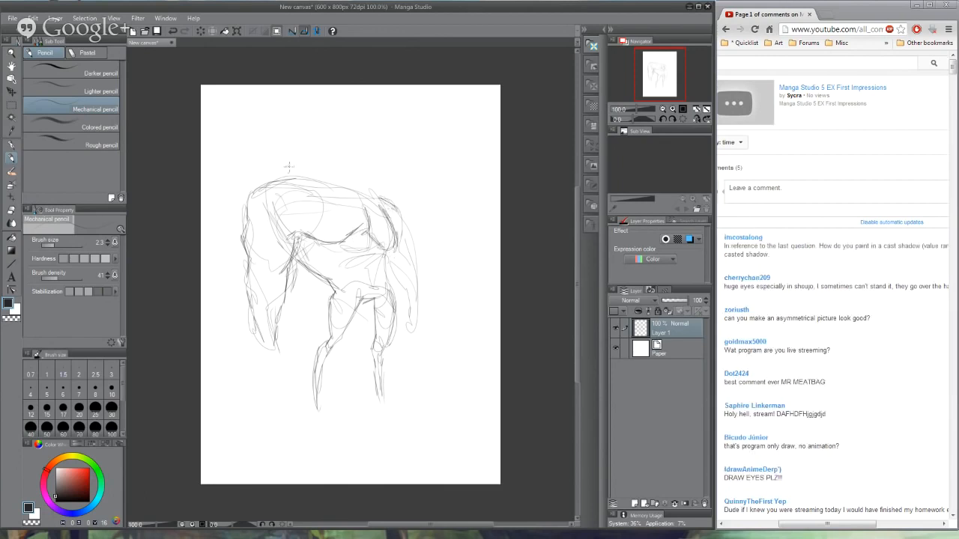
{"action": "left_click_drag", "start_coordinate": [289, 169], "coordinate": [315, 164]}
{"action": "left_click_drag", "start_coordinate": [368, 178], "coordinate": [378, 200]}
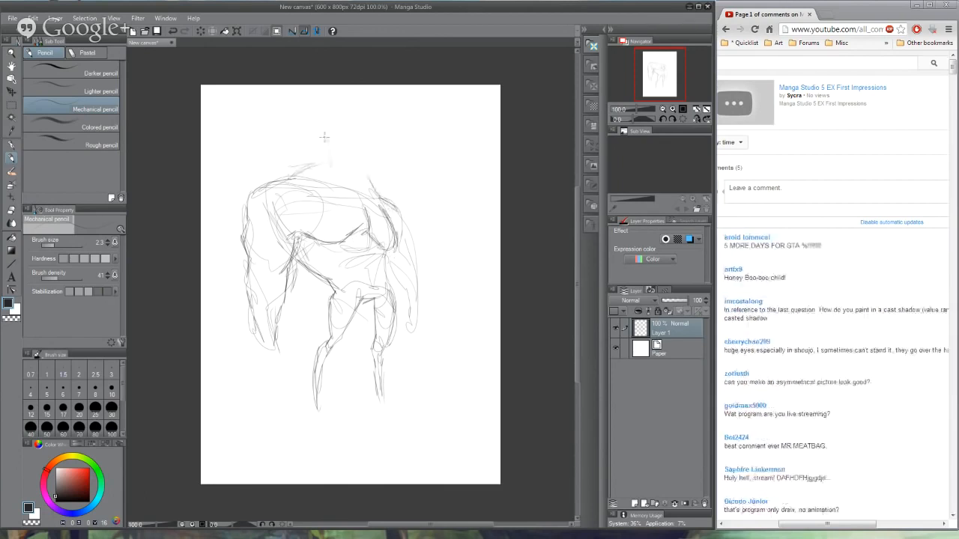
- Try a large oval head with facial marks above the muscular figure's shoulders, and erase it
{"action": "mouse_move", "coordinate": [324, 137]}
{"action": "left_mouse_down"}
{"action": "mouse_move", "coordinate": [330, 174]}
{"action": "mouse_move", "coordinate": [372, 134]}
{"action": "mouse_move", "coordinate": [369, 121]}
{"action": "left_mouse_up"}
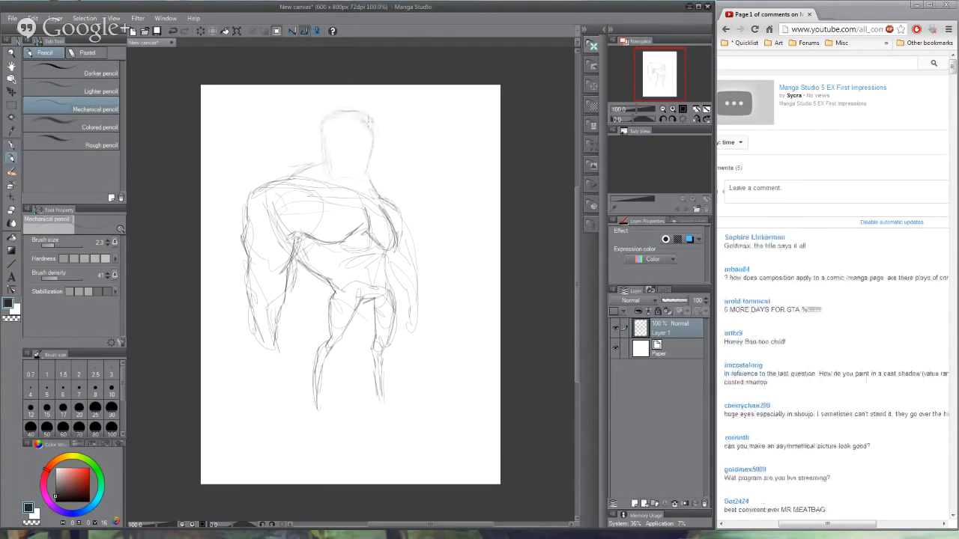
{"action": "left_click_drag", "start_coordinate": [368, 177], "coordinate": [373, 129]}
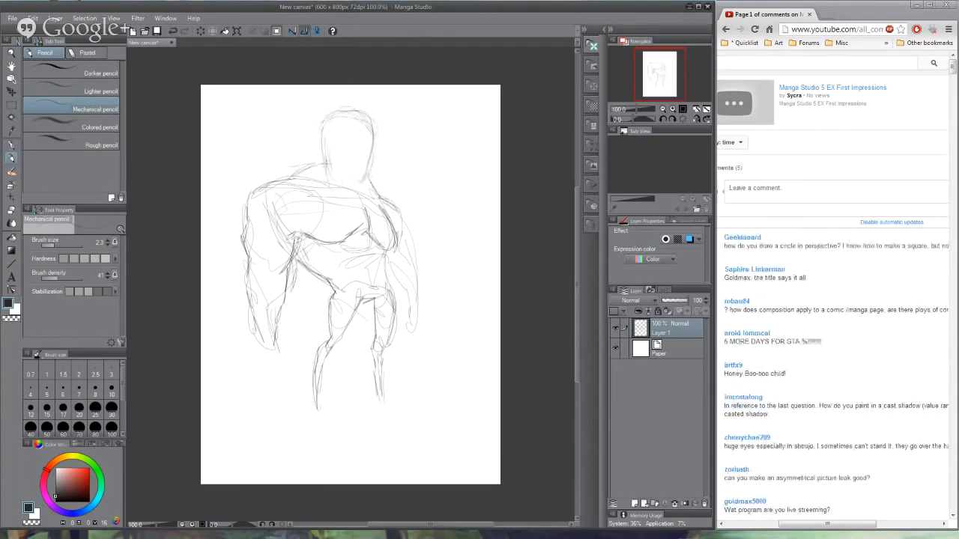
{"action": "mouse_move", "coordinate": [325, 155]}
{"action": "left_mouse_down"}
{"action": "mouse_move", "coordinate": [338, 181]}
{"action": "mouse_move", "coordinate": [357, 187]}
{"action": "mouse_move", "coordinate": [376, 129]}
{"action": "mouse_move", "coordinate": [363, 175]}
{"action": "mouse_move", "coordinate": [370, 145]}
{"action": "left_mouse_up"}
{"action": "left_click_drag", "start_coordinate": [346, 185], "coordinate": [323, 157]}
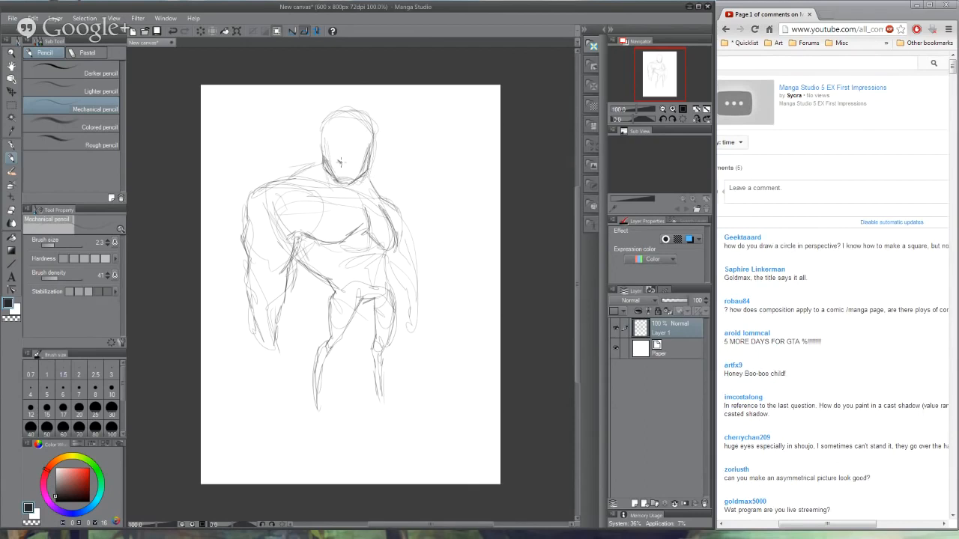
{"action": "left_click_drag", "start_coordinate": [337, 171], "coordinate": [344, 174]}
{"action": "mouse_move", "coordinate": [388, 273]}
{"action": "left_mouse_down"}
{"action": "mouse_move", "coordinate": [384, 250]}
{"action": "mouse_move", "coordinate": [388, 300]}
{"action": "left_mouse_up"}
{"action": "left_click_drag", "start_coordinate": [333, 144], "coordinate": [332, 151]}
{"action": "mouse_move", "coordinate": [327, 124]}
{"action": "left_mouse_down"}
{"action": "mouse_move", "coordinate": [333, 165]}
{"action": "mouse_move", "coordinate": [352, 180]}
{"action": "mouse_move", "coordinate": [373, 145]}
{"action": "left_mouse_up"}
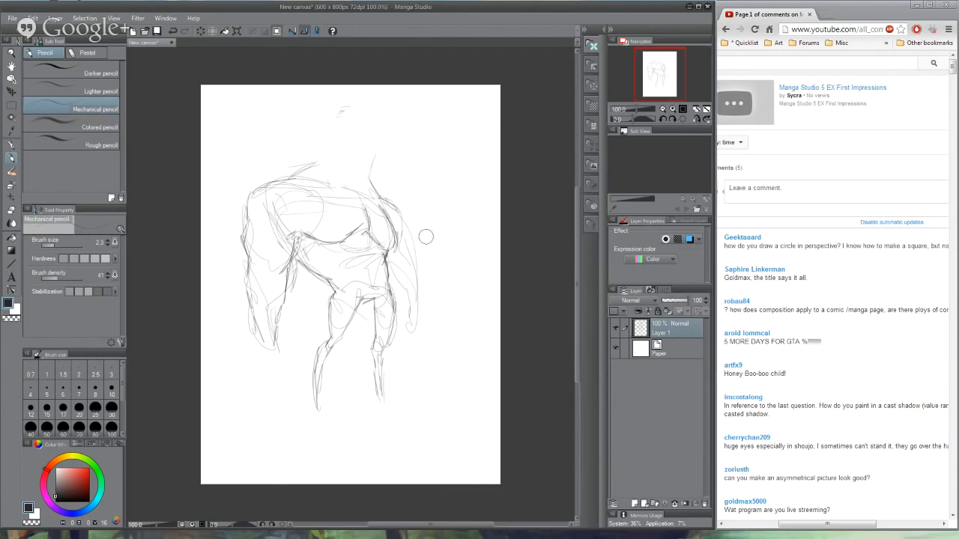
- Extend the neck muscles upward and sketch a much smaller head with a stern face between them
{"action": "mouse_move", "coordinate": [318, 161]}
{"action": "left_mouse_down"}
{"action": "mouse_move", "coordinate": [334, 151]}
{"action": "mouse_move", "coordinate": [375, 191]}
{"action": "left_mouse_up"}
{"action": "left_click_drag", "start_coordinate": [334, 151], "coordinate": [335, 170]}
{"action": "mouse_move", "coordinate": [334, 170]}
{"action": "left_mouse_down"}
{"action": "mouse_move", "coordinate": [349, 172]}
{"action": "mouse_move", "coordinate": [350, 144]}
{"action": "left_mouse_up"}
{"action": "left_click_drag", "start_coordinate": [350, 144], "coordinate": [359, 156]}
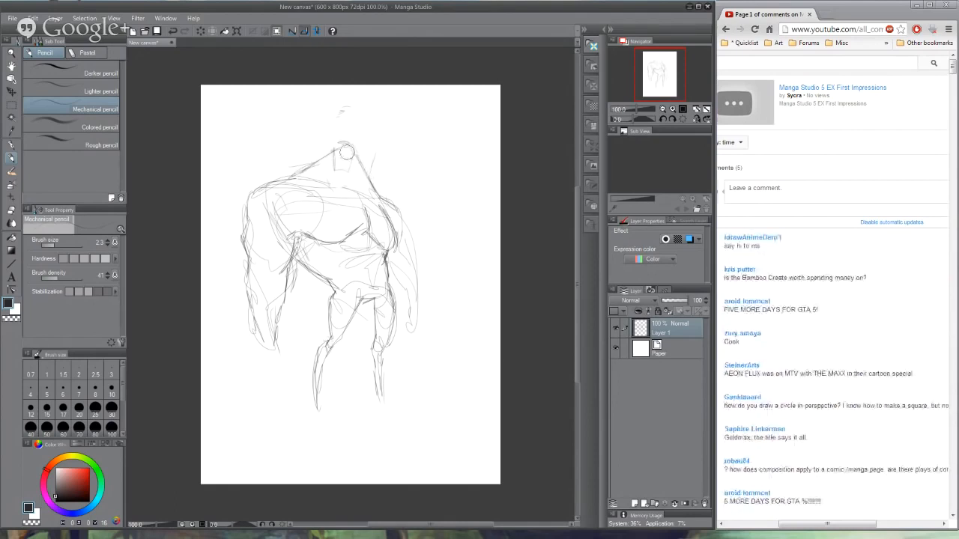
{"action": "mouse_move", "coordinate": [334, 165]}
{"action": "left_mouse_down"}
{"action": "mouse_move", "coordinate": [335, 186]}
{"action": "mouse_move", "coordinate": [360, 193]}
{"action": "mouse_move", "coordinate": [349, 155]}
{"action": "mouse_move", "coordinate": [355, 174]}
{"action": "mouse_move", "coordinate": [310, 153]}
{"action": "mouse_move", "coordinate": [339, 142]}
{"action": "mouse_move", "coordinate": [348, 156]}
{"action": "mouse_move", "coordinate": [326, 150]}
{"action": "mouse_move", "coordinate": [353, 155]}
{"action": "mouse_move", "coordinate": [350, 175]}
{"action": "mouse_move", "coordinate": [334, 171]}
{"action": "mouse_move", "coordinate": [350, 176]}
{"action": "left_mouse_up"}
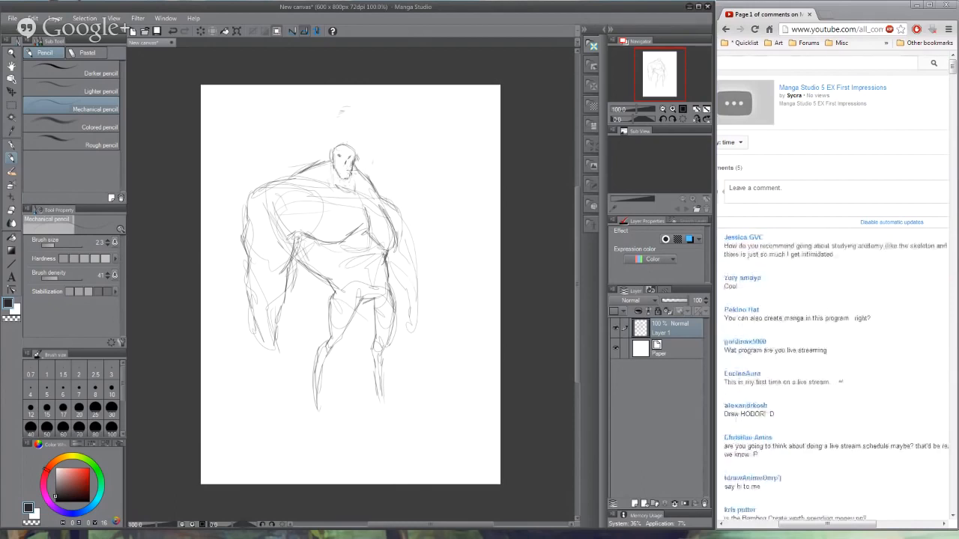
{"action": "left_click_drag", "start_coordinate": [341, 168], "coordinate": [347, 158]}
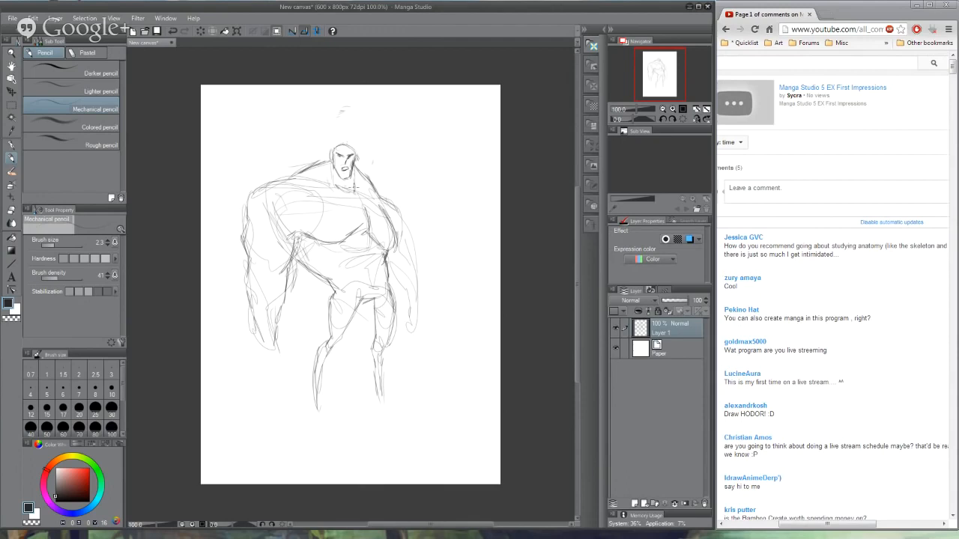
- Darken the neck and the far arm's contours, and sketch simple feet at the ends of both legs
{"action": "mouse_move", "coordinate": [333, 167]}
{"action": "left_mouse_down"}
{"action": "mouse_move", "coordinate": [340, 185]}
{"action": "mouse_move", "coordinate": [399, 214]}
{"action": "mouse_move", "coordinate": [408, 232]}
{"action": "mouse_move", "coordinate": [412, 320]}
{"action": "left_mouse_up"}
{"action": "mouse_move", "coordinate": [390, 268]}
{"action": "left_mouse_down"}
{"action": "mouse_move", "coordinate": [409, 312]}
{"action": "mouse_move", "coordinate": [404, 329]}
{"action": "left_mouse_up"}
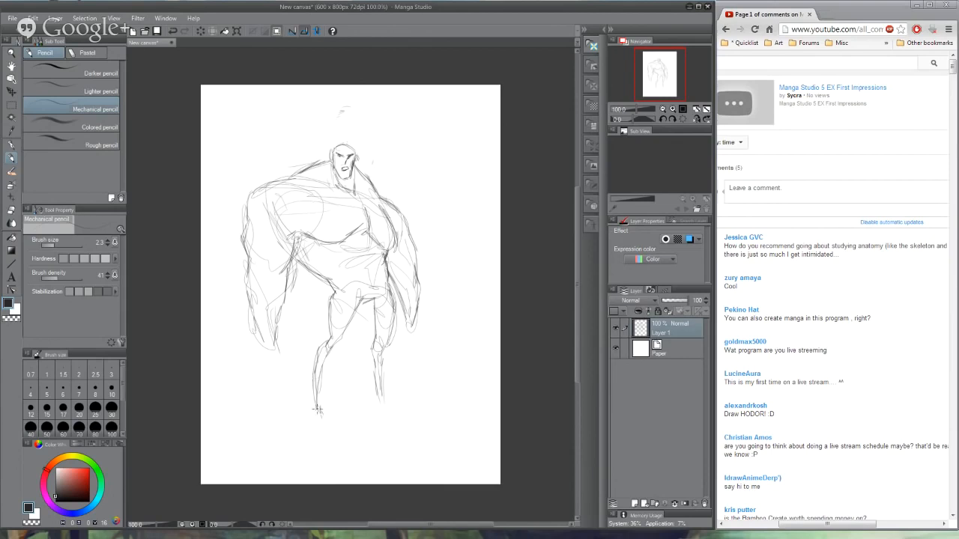
{"action": "mouse_move", "coordinate": [318, 408]}
{"action": "left_mouse_down"}
{"action": "mouse_move", "coordinate": [313, 421]}
{"action": "mouse_move", "coordinate": [322, 423]}
{"action": "left_mouse_up"}
{"action": "mouse_move", "coordinate": [390, 403]}
{"action": "left_mouse_down"}
{"action": "mouse_move", "coordinate": [378, 409]}
{"action": "mouse_move", "coordinate": [401, 412]}
{"action": "left_mouse_up"}
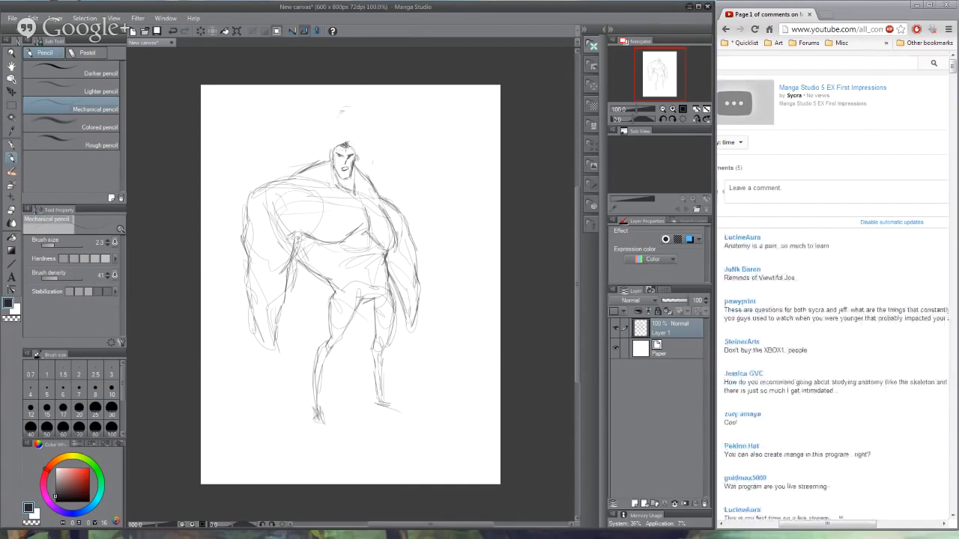
- Add a short tuft of hair and draw a diagonal chest strap running down to a belt at the waist
{"action": "left_click_drag", "start_coordinate": [337, 148], "coordinate": [348, 142]}
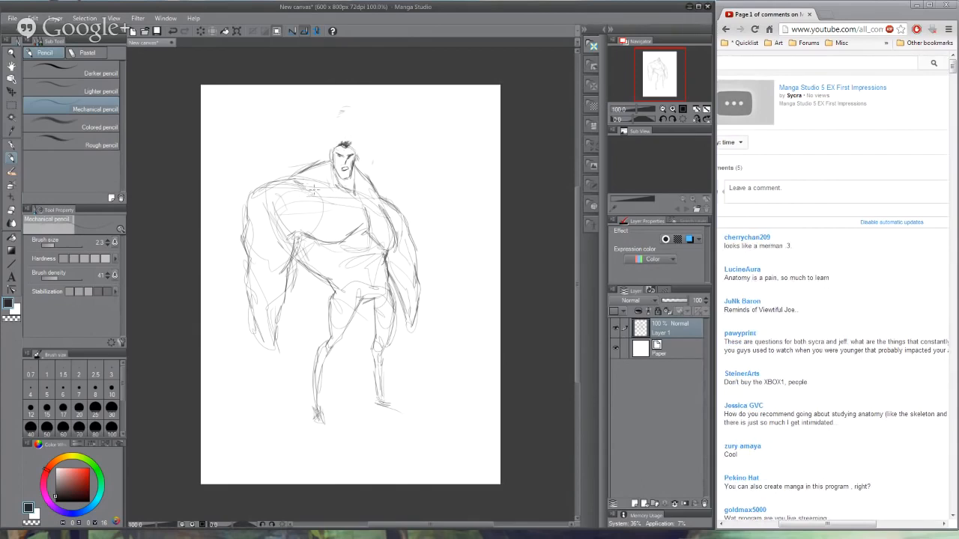
{"action": "mouse_move", "coordinate": [316, 182]}
{"action": "left_mouse_down"}
{"action": "mouse_move", "coordinate": [304, 189]}
{"action": "mouse_move", "coordinate": [394, 285]}
{"action": "mouse_move", "coordinate": [372, 254]}
{"action": "mouse_move", "coordinate": [381, 264]}
{"action": "left_mouse_up"}
{"action": "left_click_drag", "start_coordinate": [308, 178], "coordinate": [370, 244]}
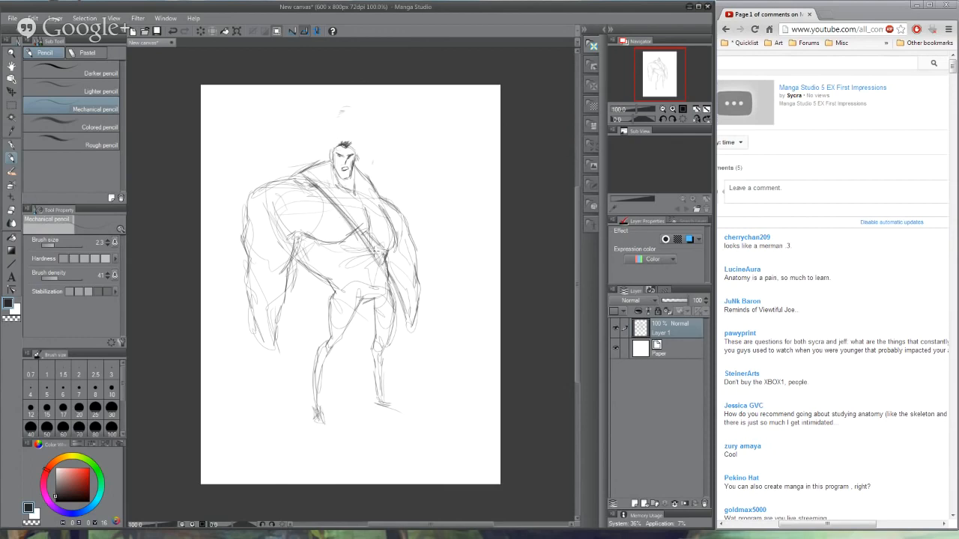
{"action": "mouse_move", "coordinate": [341, 285]}
{"action": "left_mouse_down"}
{"action": "mouse_move", "coordinate": [394, 273]}
{"action": "mouse_move", "coordinate": [385, 267]}
{"action": "mouse_move", "coordinate": [398, 274]}
{"action": "mouse_move", "coordinate": [389, 277]}
{"action": "mouse_move", "coordinate": [385, 262]}
{"action": "left_mouse_up"}
{"action": "left_click_drag", "start_coordinate": [329, 293], "coordinate": [394, 264]}
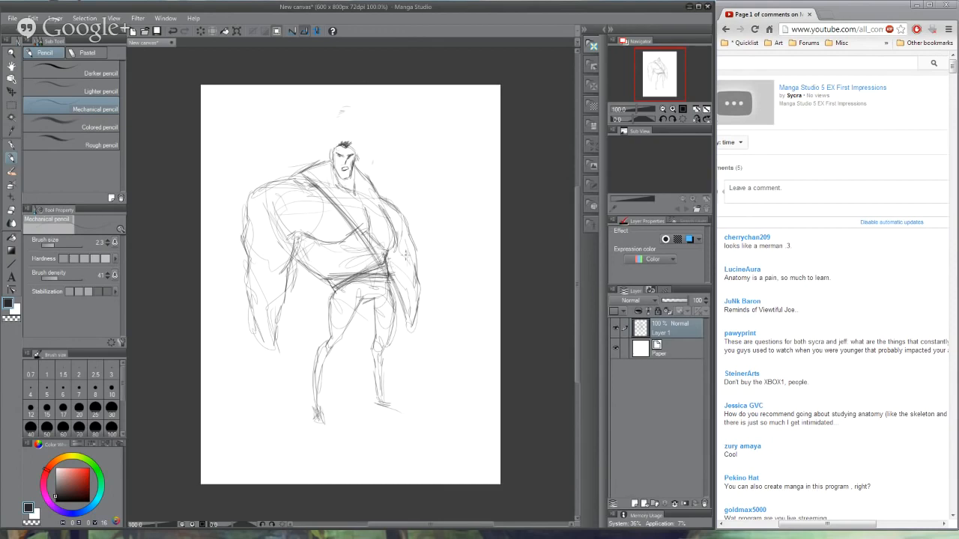
- Detail the far arm and the torso's side, and sketch a hand at the end of each arm
{"action": "left_click_drag", "start_coordinate": [404, 251], "coordinate": [406, 274]}
{"action": "left_click_drag", "start_coordinate": [403, 227], "coordinate": [395, 237]}
{"action": "left_click_drag", "start_coordinate": [306, 244], "coordinate": [327, 274]}
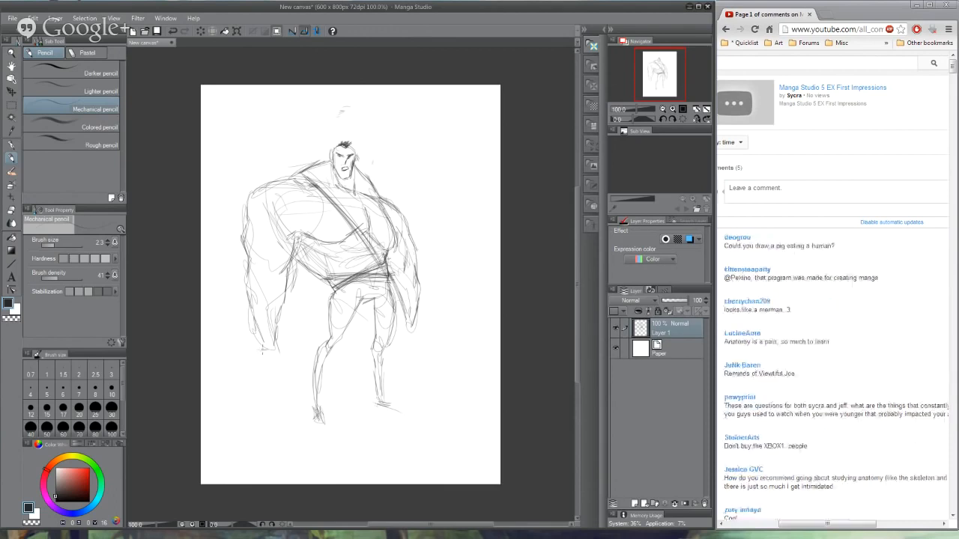
{"action": "mouse_move", "coordinate": [277, 333]}
{"action": "left_mouse_down"}
{"action": "mouse_move", "coordinate": [298, 355]}
{"action": "mouse_move", "coordinate": [272, 362]}
{"action": "mouse_move", "coordinate": [248, 312]}
{"action": "left_mouse_up"}
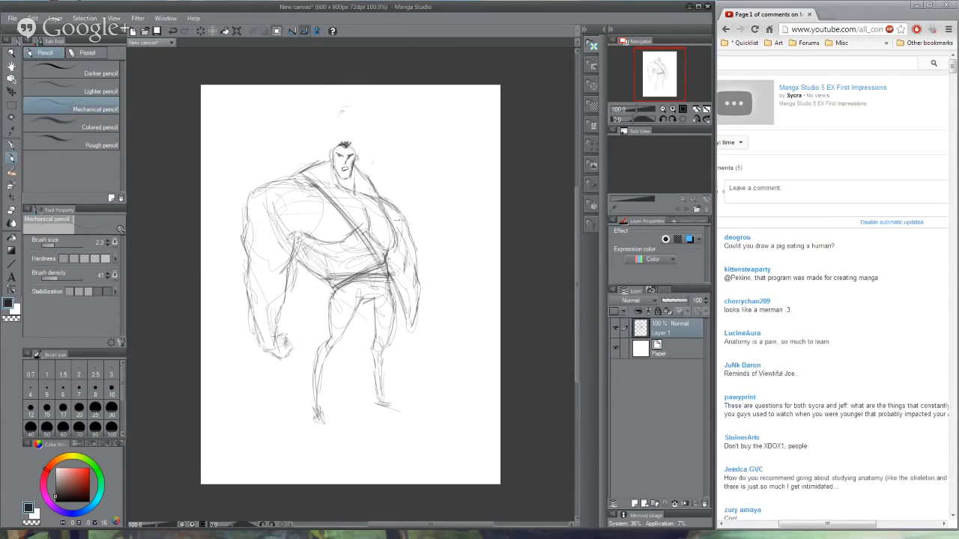
{"action": "mouse_move", "coordinate": [391, 337]}
{"action": "left_mouse_down"}
{"action": "mouse_move", "coordinate": [405, 343]}
{"action": "mouse_move", "coordinate": [417, 325]}
{"action": "left_mouse_up"}
{"action": "mouse_move", "coordinate": [419, 289]}
{"action": "left_mouse_down"}
{"action": "mouse_move", "coordinate": [410, 338]}
{"action": "mouse_move", "coordinate": [414, 323]}
{"action": "mouse_move", "coordinate": [409, 330]}
{"action": "left_mouse_up"}
- Redefine the near arm's inner contour as a bold straight line from the armpit to the fist
{"action": "left_click_drag", "start_coordinate": [292, 234], "coordinate": [287, 258]}
{"action": "mouse_move", "coordinate": [297, 236]}
{"action": "left_mouse_down"}
{"action": "mouse_move", "coordinate": [285, 268]}
{"action": "mouse_move", "coordinate": [293, 239]}
{"action": "left_mouse_up"}
{"action": "mouse_move", "coordinate": [291, 244]}
{"action": "left_mouse_down"}
{"action": "mouse_move", "coordinate": [271, 278]}
{"action": "mouse_move", "coordinate": [279, 318]}
{"action": "left_mouse_up"}
{"action": "left_click_drag", "start_coordinate": [283, 302], "coordinate": [271, 336]}
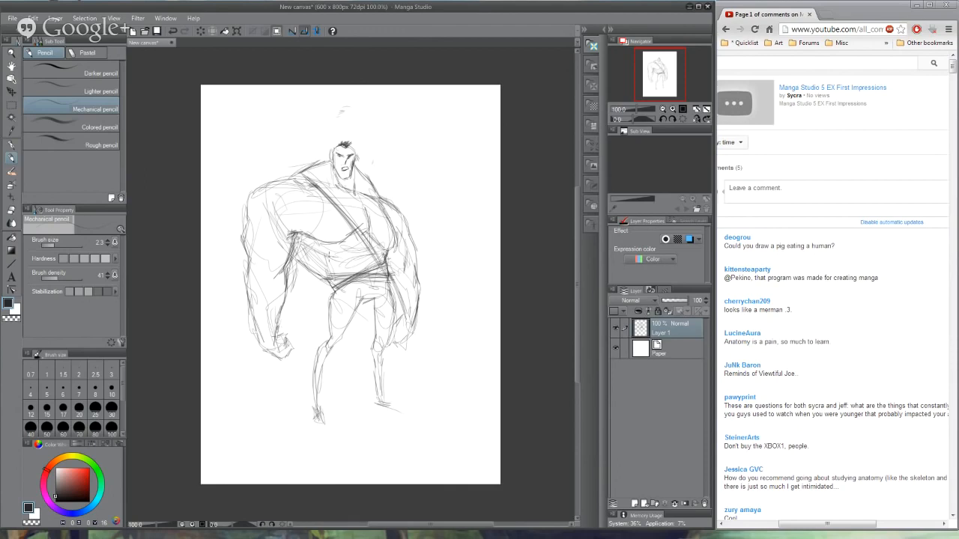
{"action": "mouse_move", "coordinate": [290, 248]}
{"action": "left_mouse_down"}
{"action": "mouse_move", "coordinate": [274, 337]}
{"action": "mouse_move", "coordinate": [278, 315]}
{"action": "left_mouse_up"}
{"action": "left_click_drag", "start_coordinate": [292, 223], "coordinate": [274, 334]}
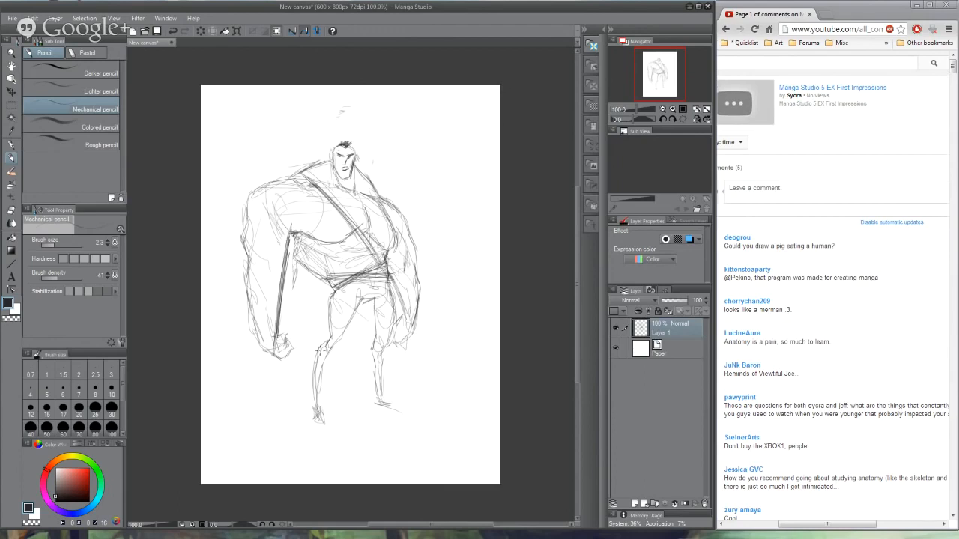
- Try to reshape the torso's side between the near armpit and the belt, and undo the strokes
{"action": "left_click_drag", "start_coordinate": [300, 259], "coordinate": [325, 283]}
{"action": "left_click_drag", "start_coordinate": [289, 244], "coordinate": [328, 273]}
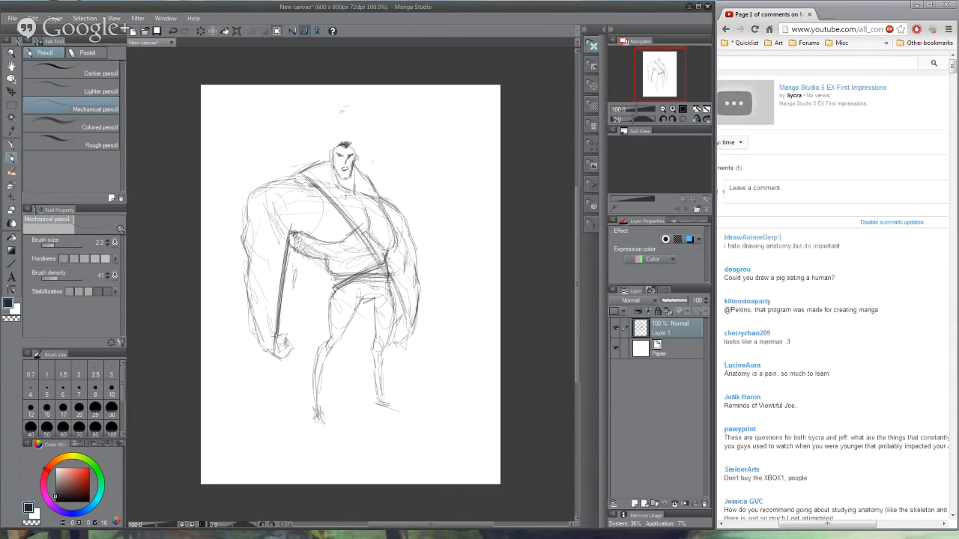
{"action": "key", "text": "ctrl+z"}
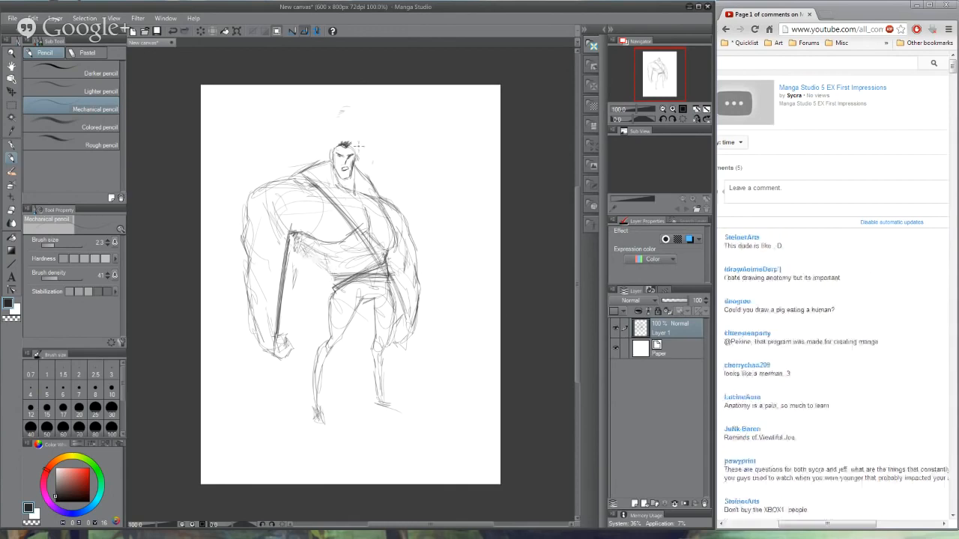
{"action": "left_click_drag", "start_coordinate": [292, 235], "coordinate": [325, 255]}
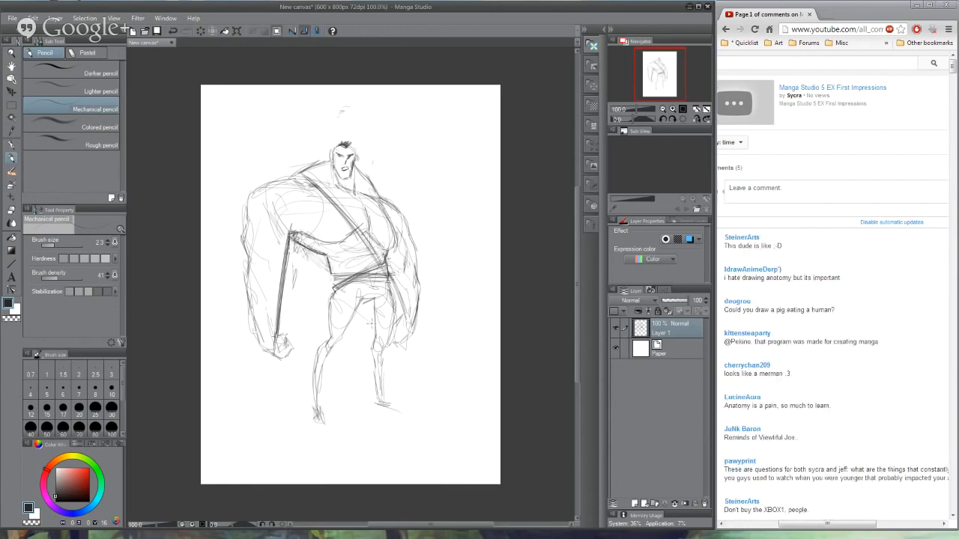
{"action": "key", "text": "ctrl+z"}
{"action": "key", "text": "ctrl+z"}
{"action": "key", "text": "ctrl+z"}
- Redraw the torso's near side as a bold straight line to the belt and outline the near leg down to the foot
{"action": "mouse_move", "coordinate": [289, 235]}
{"action": "left_mouse_down"}
{"action": "mouse_move", "coordinate": [334, 276]}
{"action": "mouse_move", "coordinate": [330, 332]}
{"action": "left_mouse_up"}
{"action": "left_click_drag", "start_coordinate": [331, 283], "coordinate": [330, 337]}
{"action": "mouse_move", "coordinate": [331, 301]}
{"action": "left_mouse_down"}
{"action": "mouse_move", "coordinate": [329, 335]}
{"action": "mouse_move", "coordinate": [361, 329]}
{"action": "mouse_move", "coordinate": [326, 334]}
{"action": "left_mouse_up"}
{"action": "key", "text": "ctrl+z"}
{"action": "key", "text": "ctrl+z"}
{"action": "key", "text": "ctrl+z"}
{"action": "left_click_drag", "start_coordinate": [333, 282], "coordinate": [329, 340]}
{"action": "mouse_move", "coordinate": [358, 300]}
{"action": "left_mouse_down"}
{"action": "mouse_move", "coordinate": [326, 364]}
{"action": "mouse_move", "coordinate": [320, 356]}
{"action": "mouse_move", "coordinate": [313, 414]}
{"action": "left_mouse_up"}
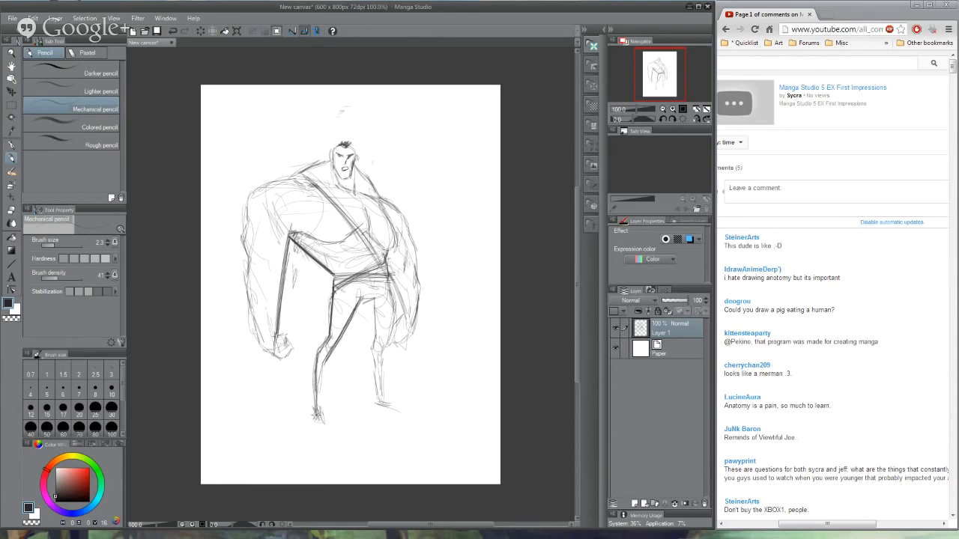
{"action": "left_click_drag", "start_coordinate": [325, 363], "coordinate": [319, 408]}
- Darken the crotch line and outline the far leg with bold strokes from the belt to the foot
{"action": "left_click_drag", "start_coordinate": [374, 292], "coordinate": [358, 307]}
{"action": "left_click_drag", "start_coordinate": [391, 281], "coordinate": [379, 352]}
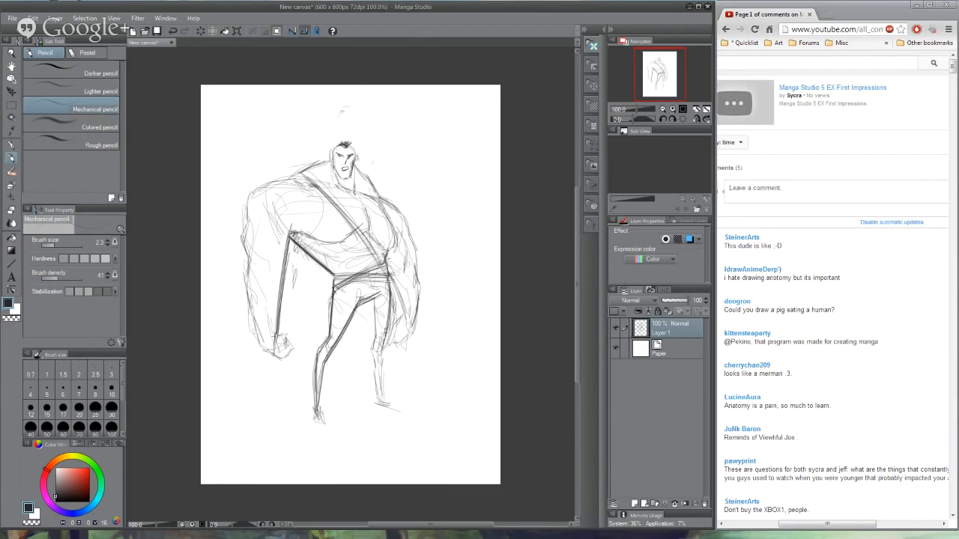
{"action": "left_click_drag", "start_coordinate": [374, 298], "coordinate": [379, 396]}
{"action": "left_click_drag", "start_coordinate": [374, 349], "coordinate": [382, 401]}
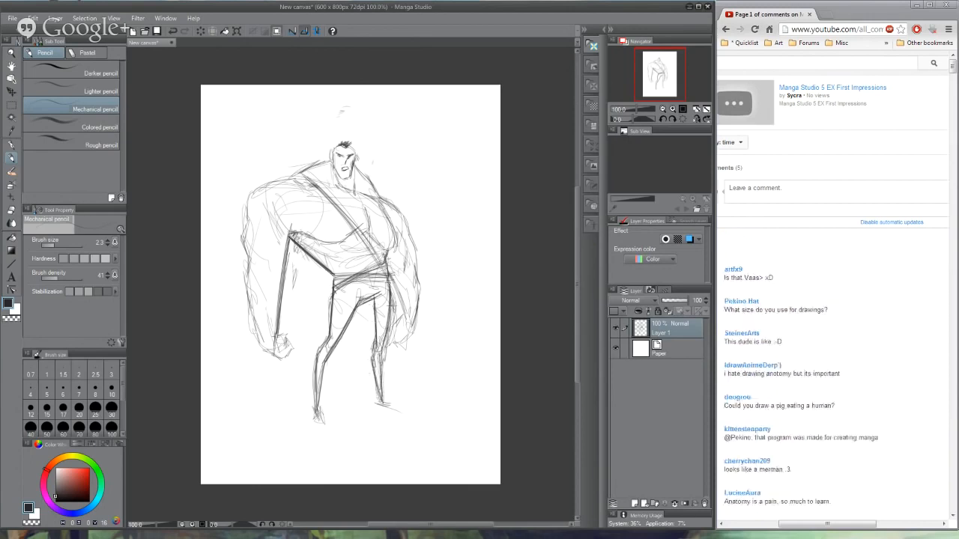
- Darken the outer edge of the far hip and redefine the torso's far side with bold lines from the neck to the waist
{"action": "left_click_drag", "start_coordinate": [390, 282], "coordinate": [390, 334]}
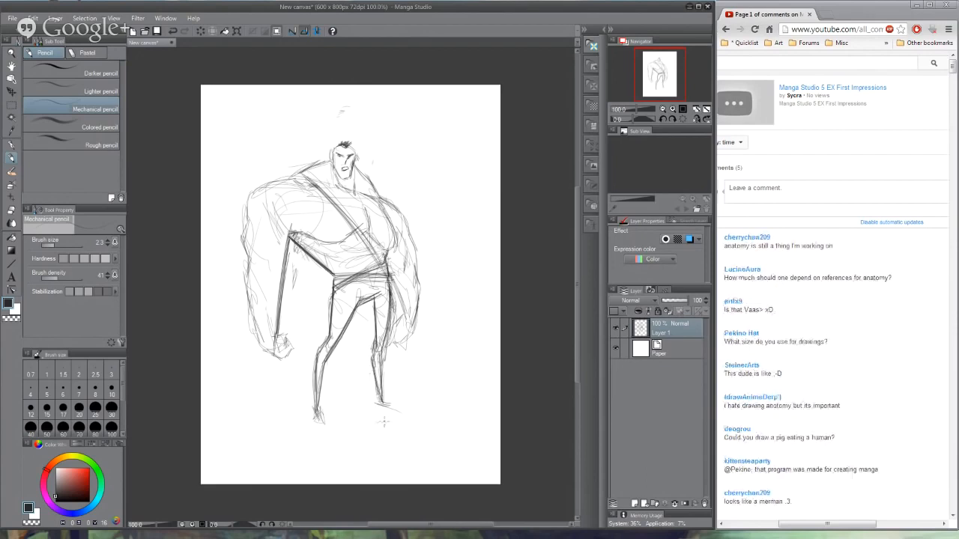
{"action": "mouse_move", "coordinate": [388, 248]}
{"action": "left_mouse_down"}
{"action": "mouse_move", "coordinate": [386, 267]}
{"action": "mouse_move", "coordinate": [387, 248]}
{"action": "left_mouse_up"}
{"action": "left_click_drag", "start_coordinate": [387, 215], "coordinate": [396, 239]}
{"action": "left_click_drag", "start_coordinate": [383, 199], "coordinate": [395, 237]}
{"action": "left_click_drag", "start_coordinate": [393, 244], "coordinate": [386, 255]}
{"action": "left_click_drag", "start_coordinate": [360, 169], "coordinate": [383, 209]}
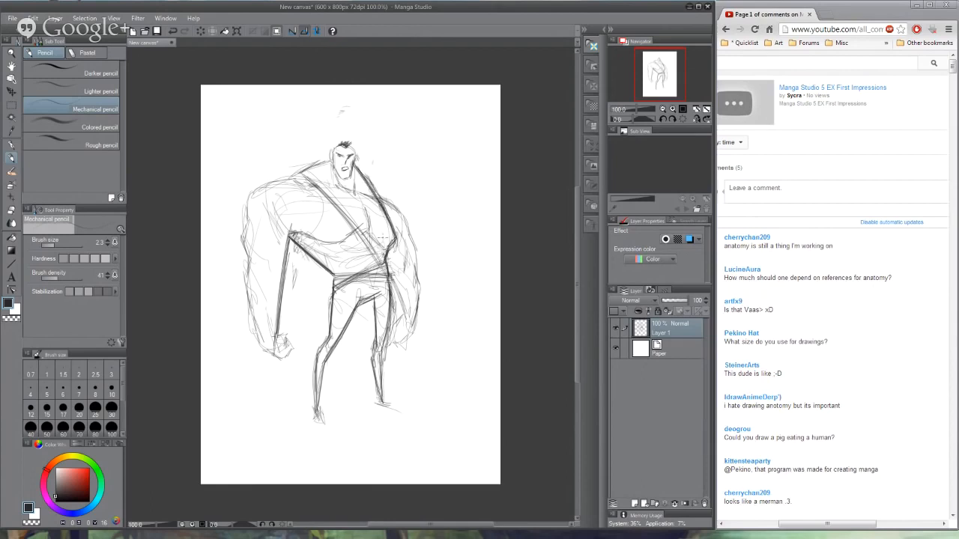
{"action": "left_click_drag", "start_coordinate": [372, 167], "coordinate": [380, 191]}
- Draw the tank top's neckline, the chest's centre line and the lower edge of the pectorals with bold angular strokes
{"action": "left_click_drag", "start_coordinate": [305, 180], "coordinate": [346, 190]}
{"action": "mouse_move", "coordinate": [307, 180]}
{"action": "left_mouse_down"}
{"action": "mouse_move", "coordinate": [378, 203]}
{"action": "mouse_move", "coordinate": [355, 208]}
{"action": "mouse_move", "coordinate": [364, 205]}
{"action": "mouse_move", "coordinate": [363, 228]}
{"action": "mouse_move", "coordinate": [392, 238]}
{"action": "left_mouse_up"}
{"action": "left_click_drag", "start_coordinate": [306, 230], "coordinate": [352, 235]}
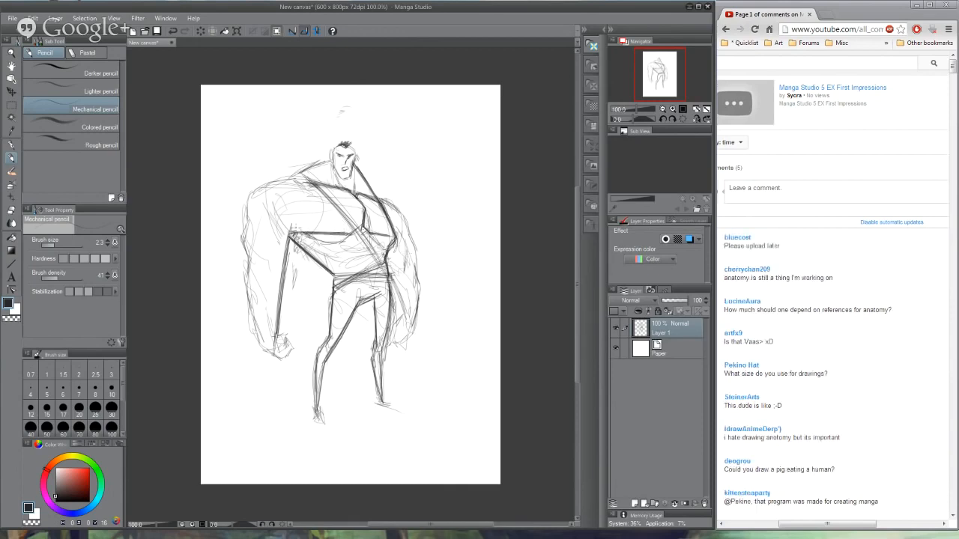
{"action": "mouse_move", "coordinate": [292, 223]}
{"action": "left_mouse_down"}
{"action": "mouse_move", "coordinate": [319, 234]}
{"action": "mouse_move", "coordinate": [300, 235]}
{"action": "mouse_move", "coordinate": [351, 245]}
{"action": "left_mouse_up"}
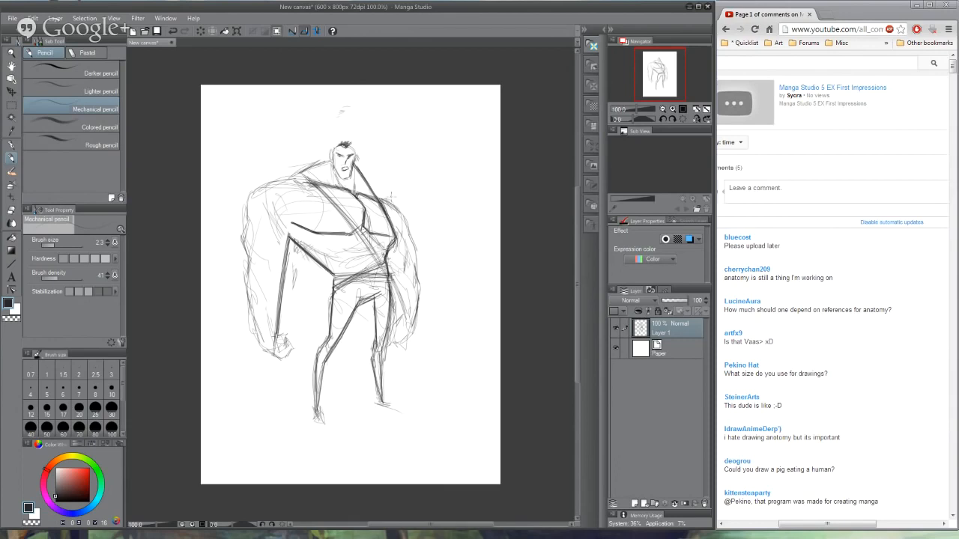
- Outline the far arm's outer and inner contours from the shoulder to the wrist with bold strokes
{"action": "mouse_move", "coordinate": [379, 199]}
{"action": "left_mouse_down"}
{"action": "mouse_move", "coordinate": [407, 220]}
{"action": "mouse_move", "coordinate": [419, 259]}
{"action": "mouse_move", "coordinate": [409, 326]}
{"action": "left_mouse_up"}
{"action": "left_click_drag", "start_coordinate": [418, 282], "coordinate": [410, 331]}
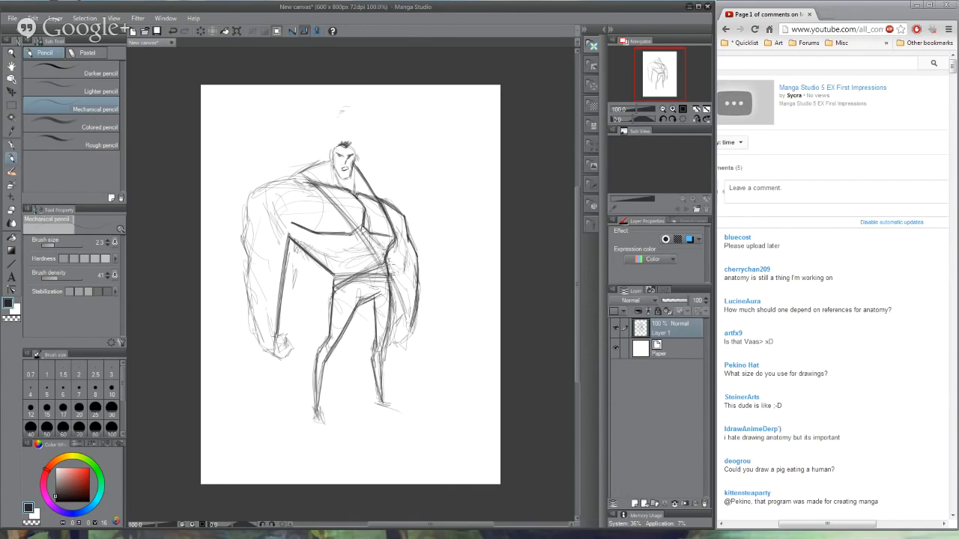
{"action": "left_click_drag", "start_coordinate": [386, 260], "coordinate": [400, 322]}
{"action": "mouse_move", "coordinate": [386, 277]}
{"action": "left_mouse_down"}
{"action": "mouse_move", "coordinate": [398, 307]}
{"action": "mouse_move", "coordinate": [392, 281]}
{"action": "left_mouse_up"}
- Outline the near shoulder up to the neck and ear, and the near arm's outer contour down to the fist, with bold strokes
{"action": "mouse_move", "coordinate": [252, 192]}
{"action": "left_mouse_down"}
{"action": "mouse_move", "coordinate": [318, 175]}
{"action": "mouse_move", "coordinate": [343, 141]}
{"action": "left_mouse_up"}
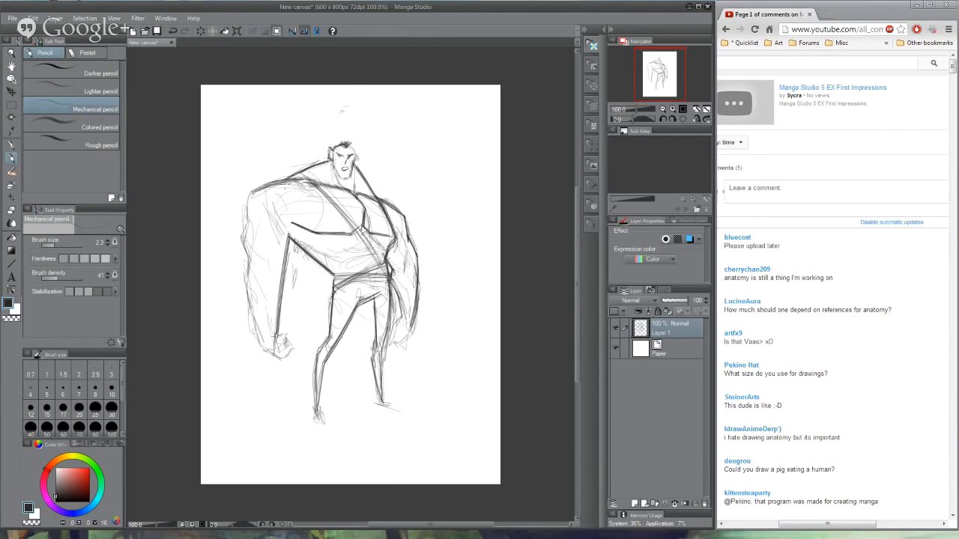
{"action": "mouse_move", "coordinate": [249, 195]}
{"action": "left_mouse_down"}
{"action": "mouse_move", "coordinate": [247, 235]}
{"action": "mouse_move", "coordinate": [243, 223]}
{"action": "mouse_move", "coordinate": [252, 242]}
{"action": "mouse_move", "coordinate": [242, 236]}
{"action": "mouse_move", "coordinate": [255, 267]}
{"action": "left_mouse_up"}
{"action": "left_click_drag", "start_coordinate": [248, 197], "coordinate": [263, 184]}
{"action": "left_click_drag", "start_coordinate": [253, 260], "coordinate": [245, 278]}
{"action": "mouse_move", "coordinate": [251, 262]}
{"action": "left_mouse_down"}
{"action": "mouse_move", "coordinate": [247, 305]}
{"action": "mouse_move", "coordinate": [271, 354]}
{"action": "left_mouse_up"}
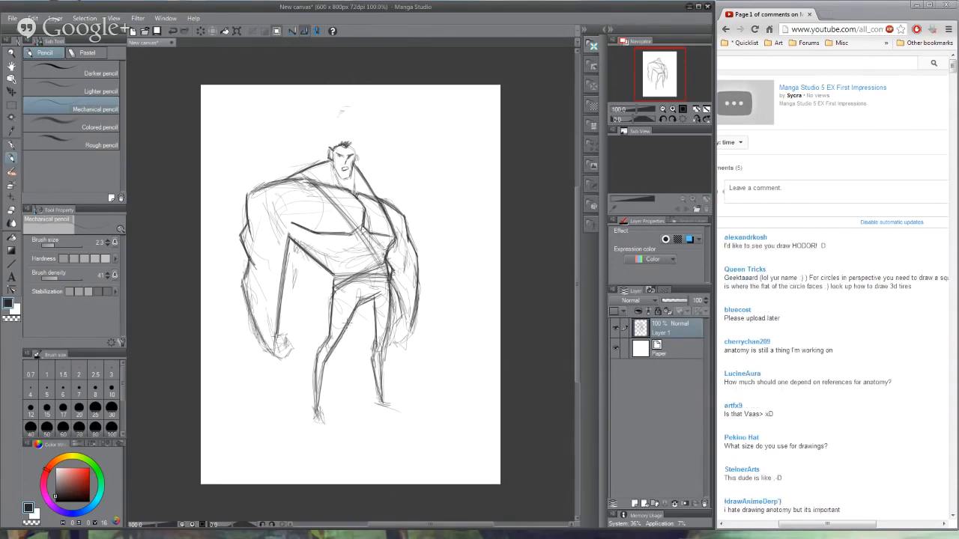
- Define the near fist and near foot with bold angular strokes, undoing stray lines
{"action": "left_click_drag", "start_coordinate": [224, 142], "coordinate": [235, 203]}
{"action": "key", "text": "ctrl+z"}
{"action": "left_click_drag", "start_coordinate": [361, 308], "coordinate": [324, 424]}
{"action": "key", "text": "ctrl+z"}
{"action": "mouse_move", "coordinate": [279, 335]}
{"action": "left_mouse_down"}
{"action": "mouse_move", "coordinate": [293, 329]}
{"action": "mouse_move", "coordinate": [299, 364]}
{"action": "mouse_move", "coordinate": [266, 342]}
{"action": "mouse_move", "coordinate": [266, 326]}
{"action": "left_mouse_up"}
- Draw the curved near armhole of the tank top and sharpen the far hand with short strokes
{"action": "mouse_move", "coordinate": [303, 180]}
{"action": "left_mouse_down"}
{"action": "mouse_move", "coordinate": [321, 211]}
{"action": "mouse_move", "coordinate": [308, 252]}
{"action": "left_mouse_up"}
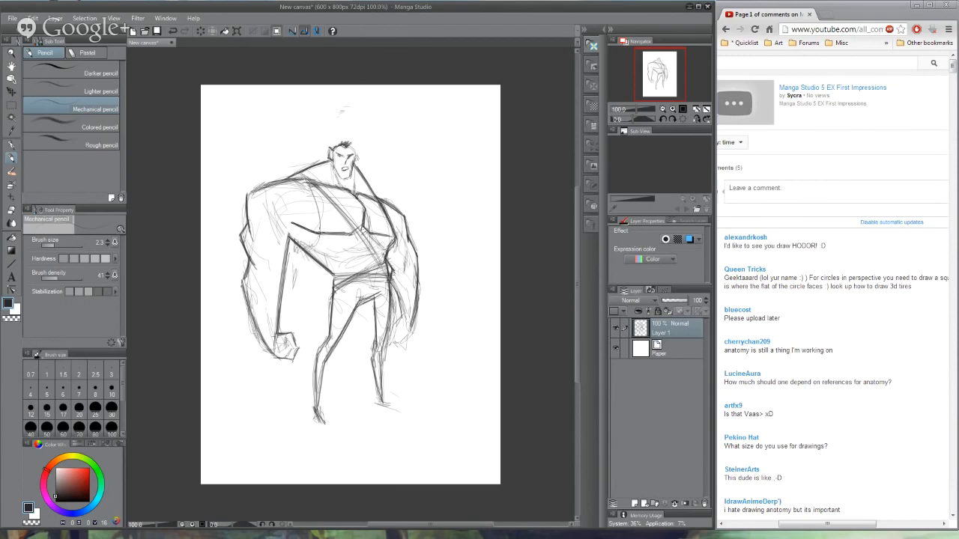
{"action": "left_click_drag", "start_coordinate": [320, 214], "coordinate": [312, 249]}
{"action": "mouse_move", "coordinate": [308, 185]}
{"action": "left_mouse_down"}
{"action": "mouse_move", "coordinate": [318, 205]}
{"action": "mouse_move", "coordinate": [307, 250]}
{"action": "left_mouse_up"}
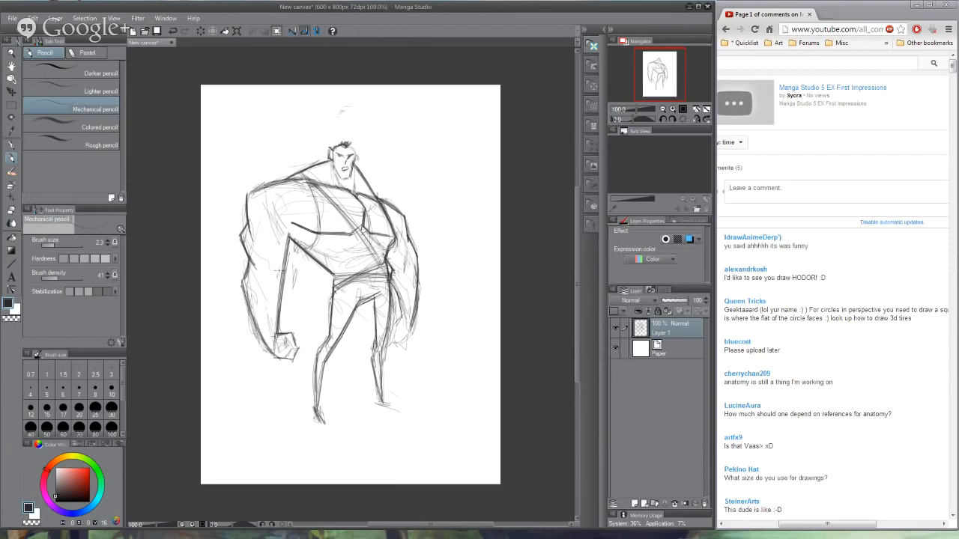
{"action": "left_click_drag", "start_coordinate": [284, 260], "coordinate": [277, 279]}
{"action": "mouse_move", "coordinate": [402, 316]}
{"action": "left_mouse_down"}
{"action": "mouse_move", "coordinate": [392, 321]}
{"action": "mouse_move", "coordinate": [402, 318]}
{"action": "mouse_move", "coordinate": [402, 338]}
{"action": "mouse_move", "coordinate": [415, 316]}
{"action": "left_mouse_up"}
- Add a new layer between the sketch layer and the paper
{"action": "left_click", "coordinate": [668, 358]}
{"action": "left_click", "coordinate": [633, 504]}
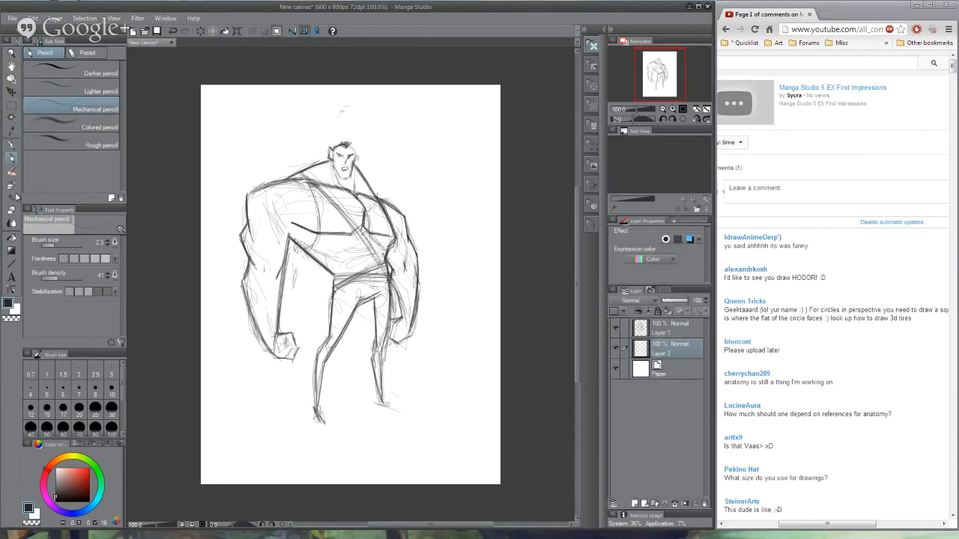
- Try to flood-fill the figure with light pink using the current-layer Fill tool, and undo the fills
{"action": "left_click", "coordinate": [12, 237]}
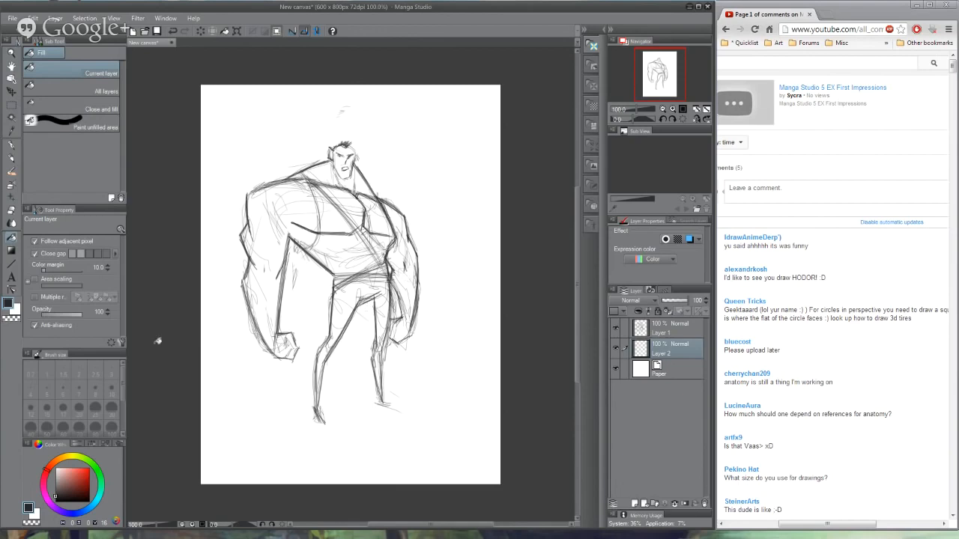
{"action": "left_click", "coordinate": [661, 330]}
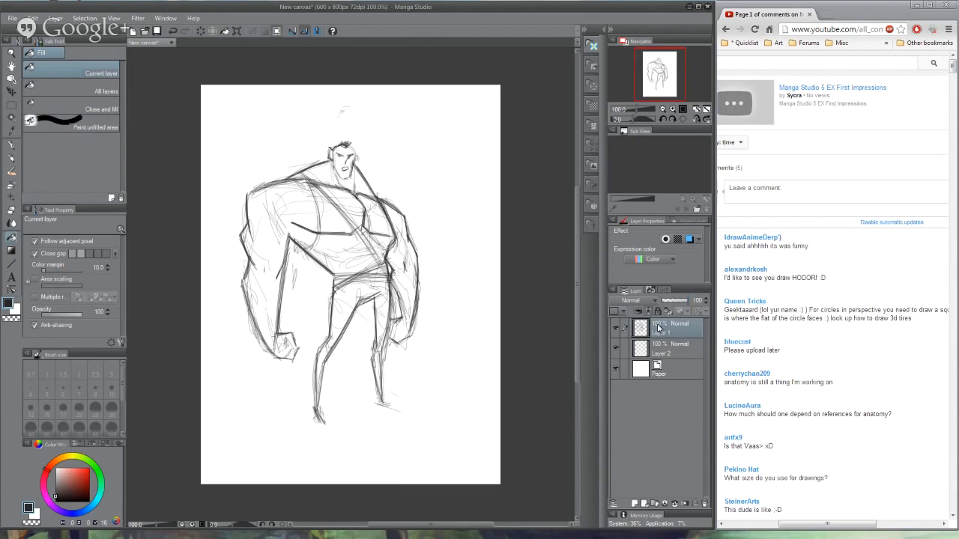
{"action": "left_click", "coordinate": [669, 347]}
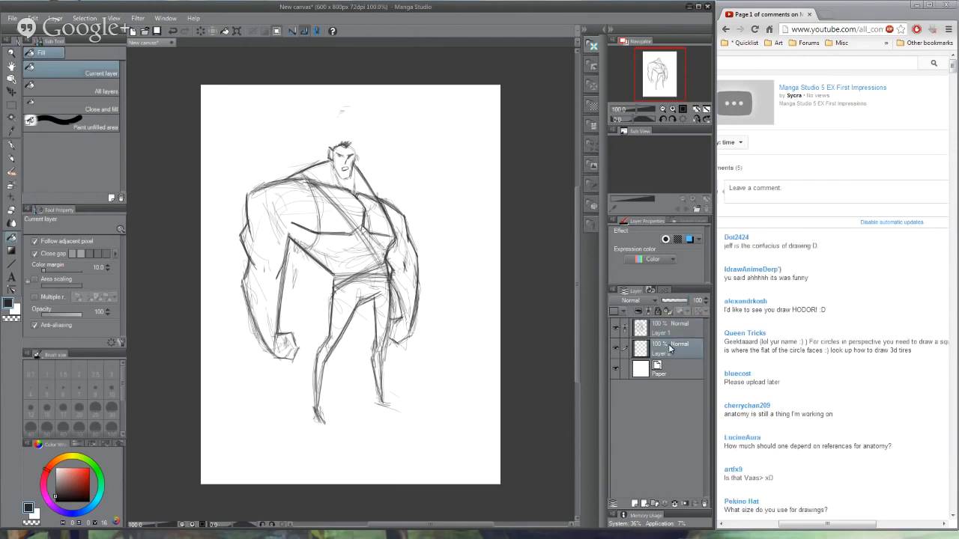
{"action": "left_click", "coordinate": [67, 474]}
{"action": "left_click", "coordinate": [291, 266]}
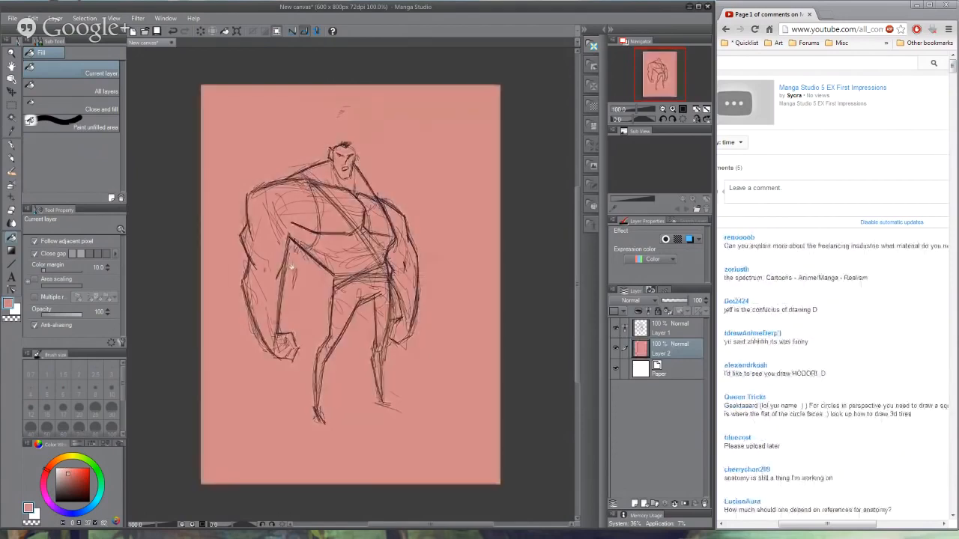
{"action": "key", "text": "ctrl+z"}
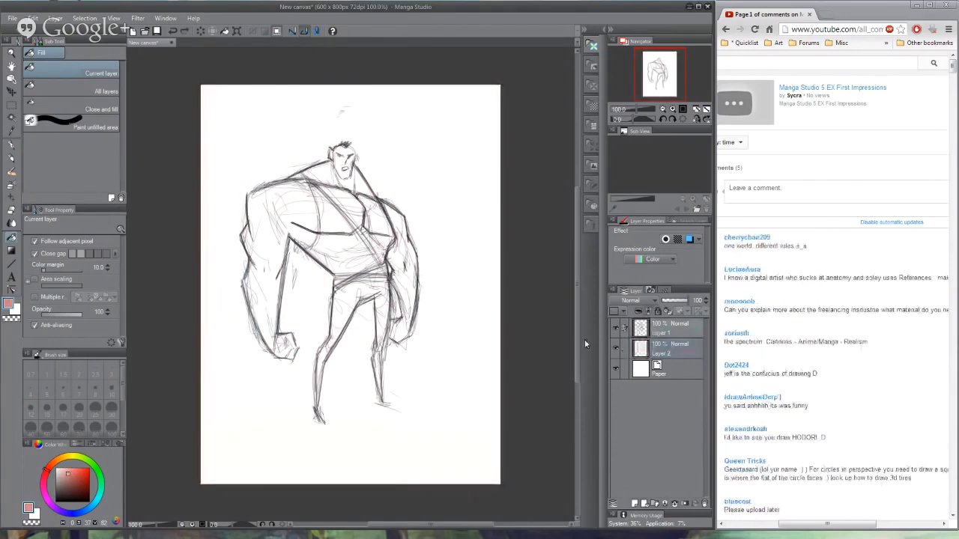
{"action": "left_click", "coordinate": [306, 274]}
{"action": "key", "text": "ctrl+z"}
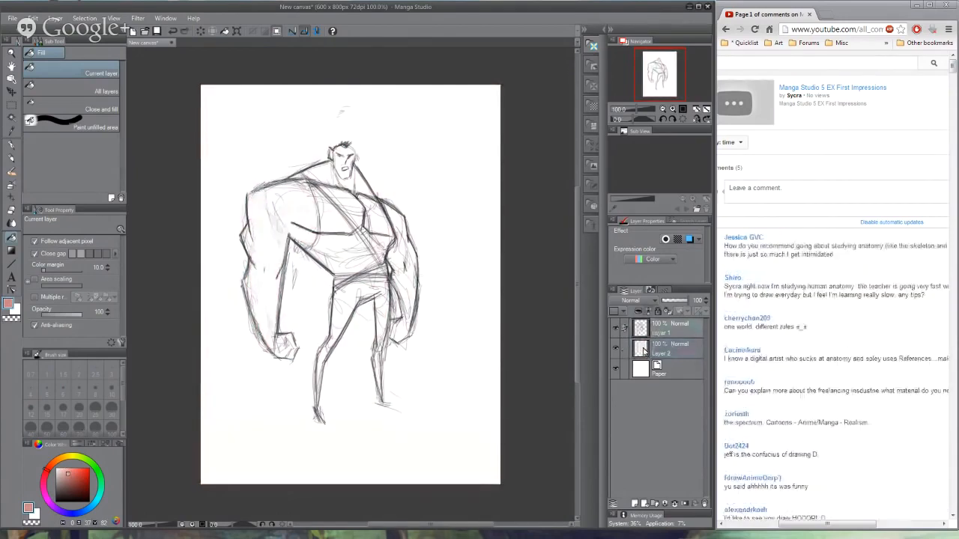
{"action": "left_click", "coordinate": [643, 351]}
{"action": "left_click", "coordinate": [266, 246]}
{"action": "key", "text": "ctrl+z"}
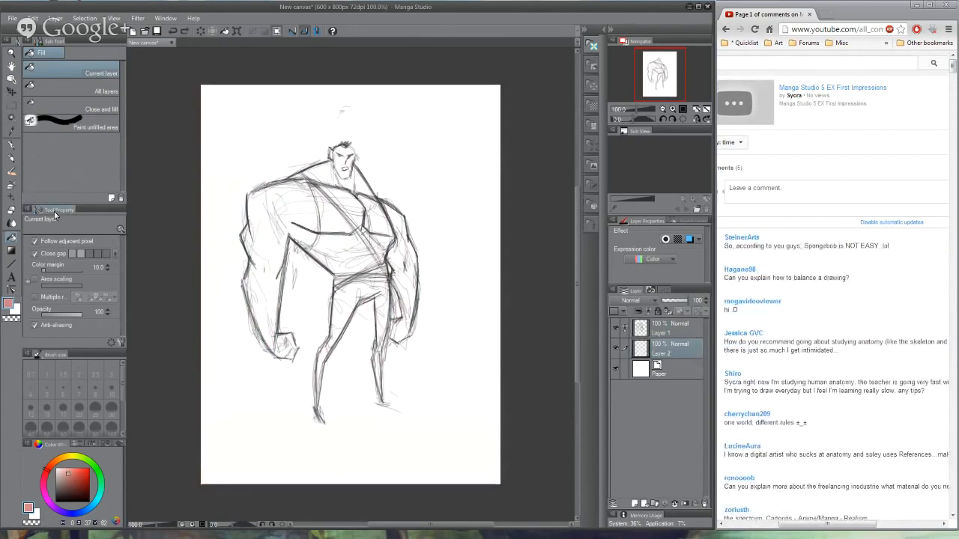
- Try to select the near arm on the sketch layer with the Magic wand and fill it pink, removing the fill and deselecting
{"action": "left_click", "coordinate": [12, 119]}
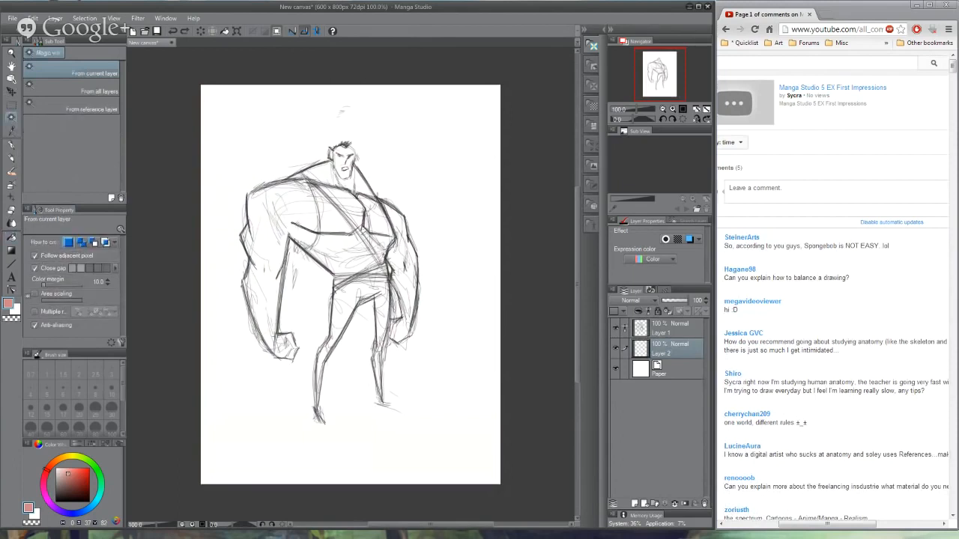
{"action": "left_click", "coordinate": [302, 222]}
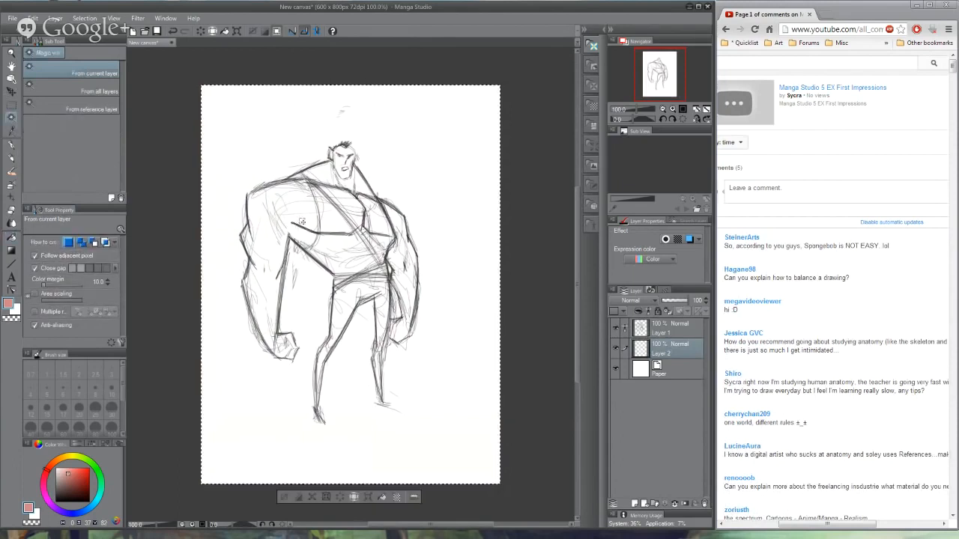
{"action": "left_click", "coordinate": [653, 327]}
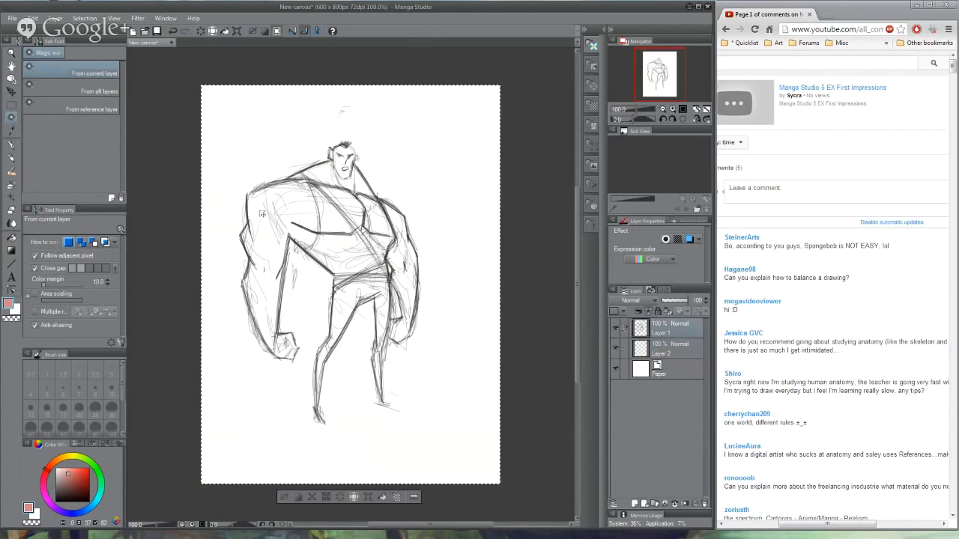
{"action": "key", "text": "ctrl+d"}
{"action": "left_click", "coordinate": [292, 210]}
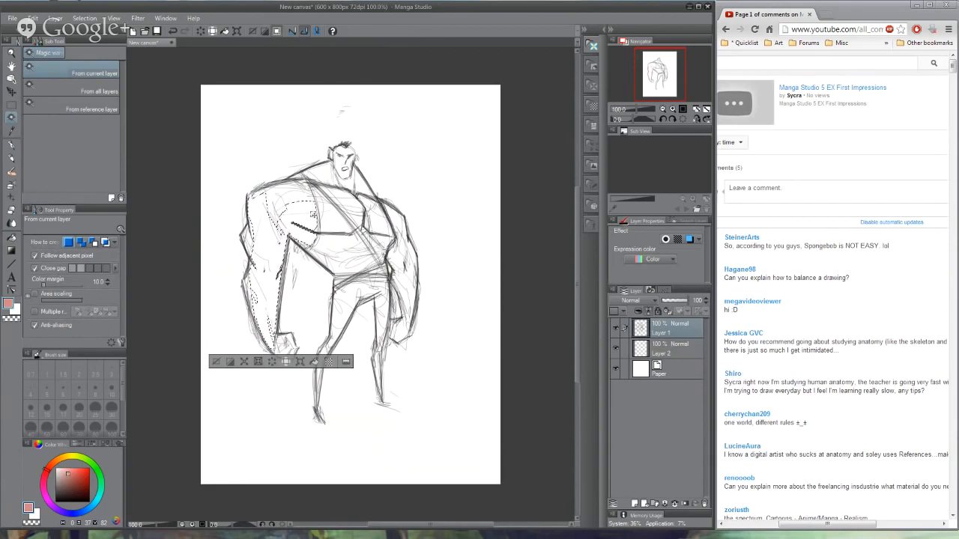
{"action": "left_click", "coordinate": [315, 363]}
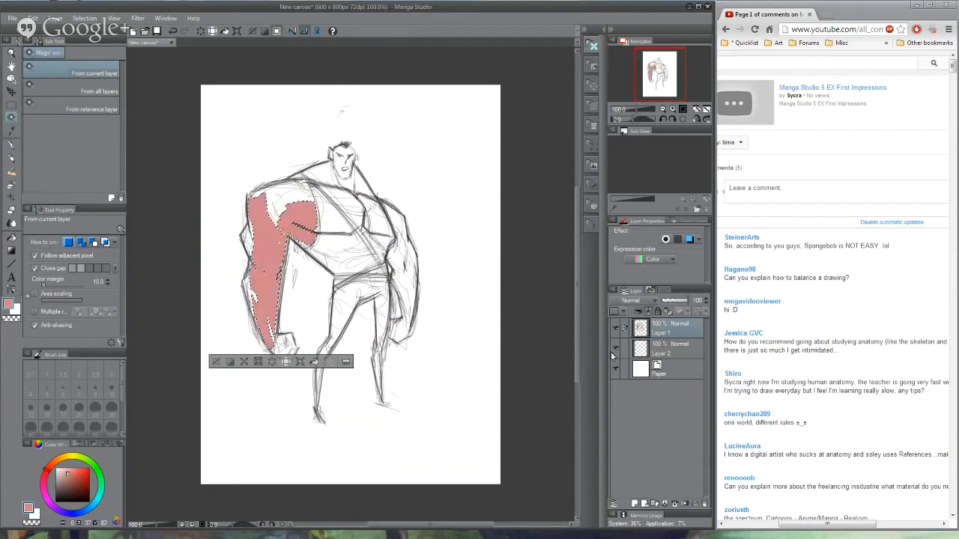
{"action": "left_click", "coordinate": [667, 350]}
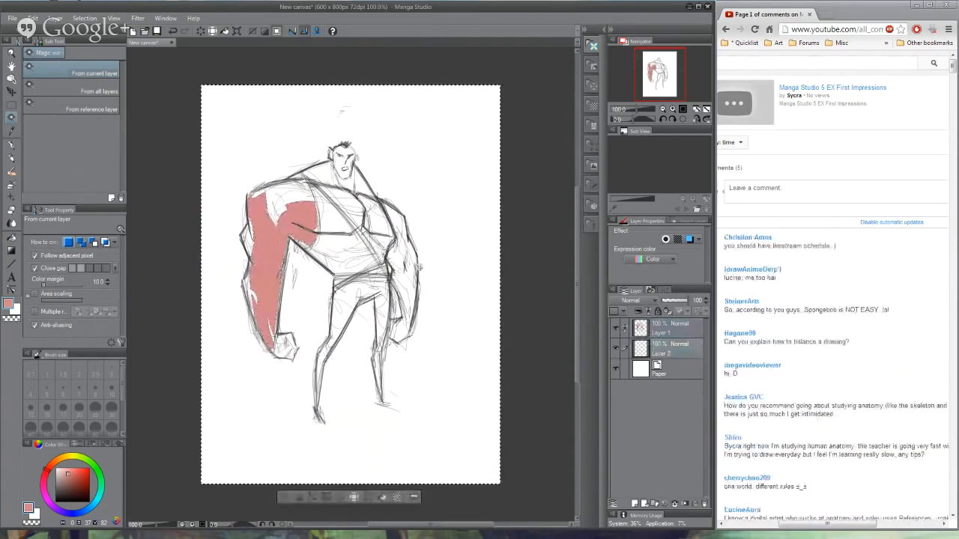
{"action": "key", "text": "Delete"}
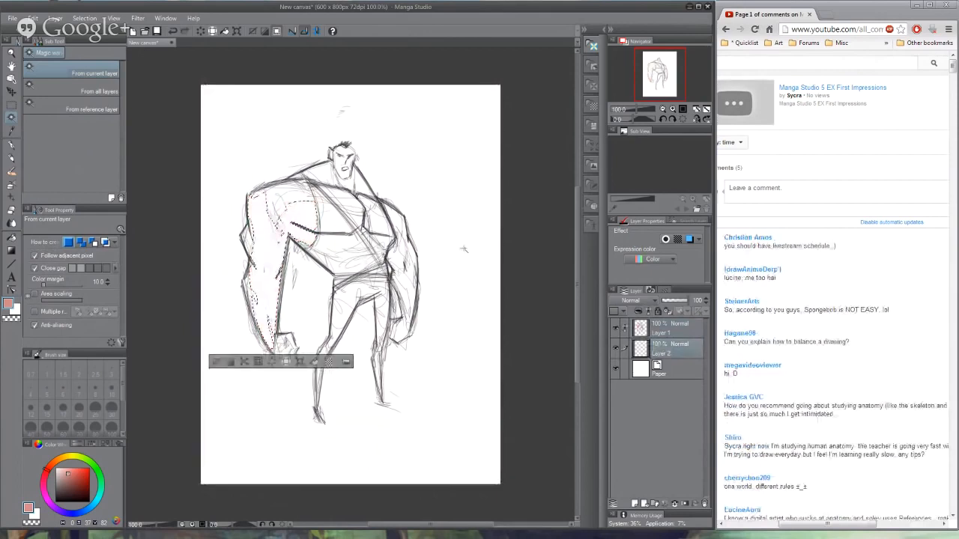
{"action": "key", "text": "ctrl+d"}
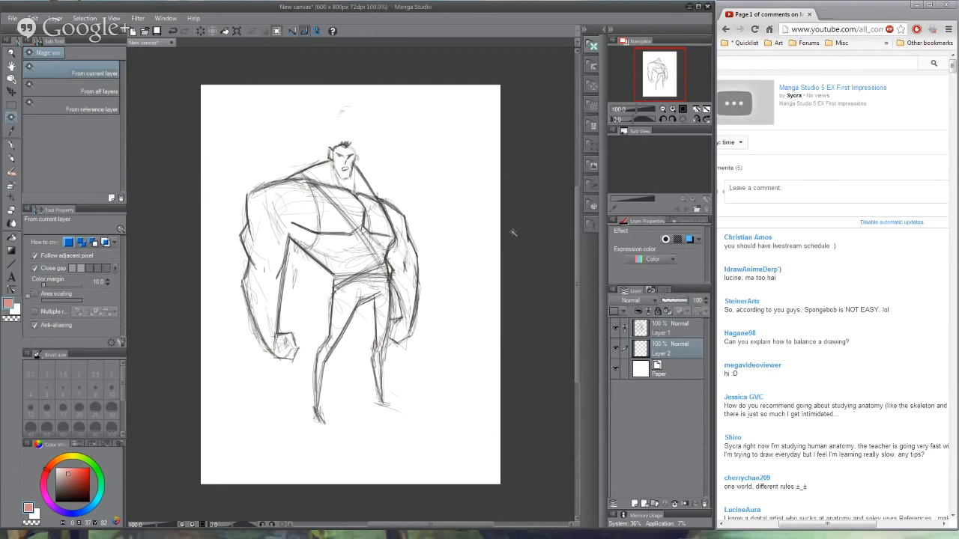
- Choose the Dense watercolor brush and test a pink stroke on the near upper arm, undoing it
{"action": "left_click", "coordinate": [12, 160]}
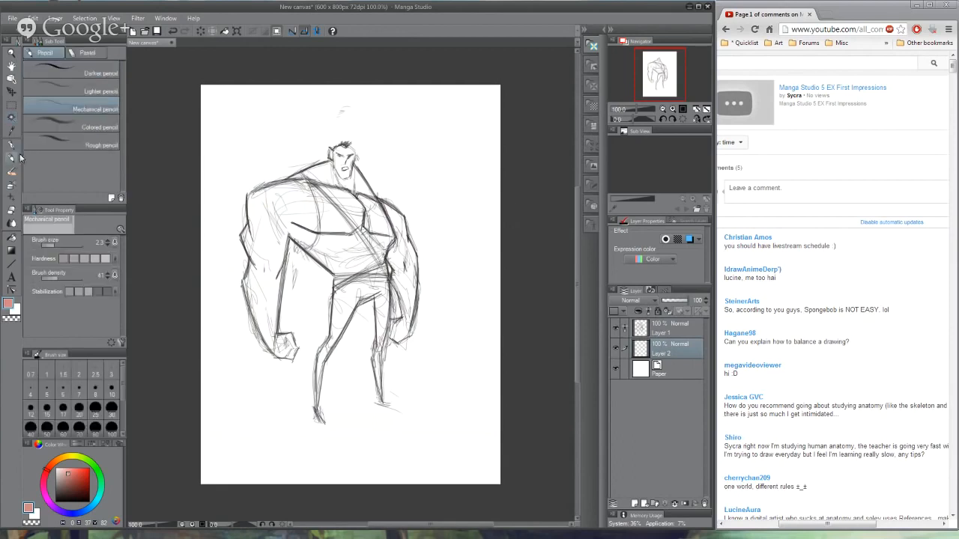
{"action": "left_click", "coordinate": [12, 174]}
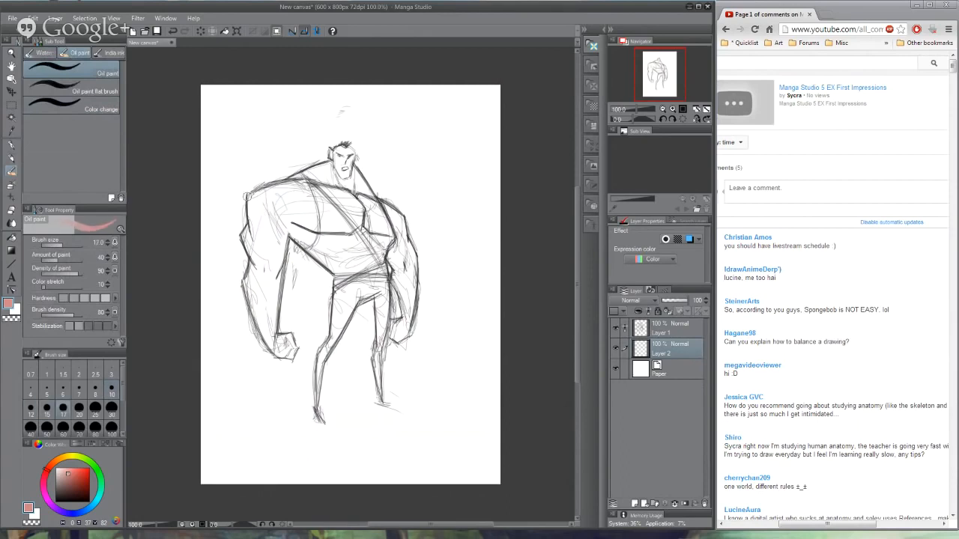
{"action": "left_click", "coordinate": [45, 53]}
{"action": "left_click", "coordinate": [96, 98]}
{"action": "mouse_move", "coordinate": [256, 199]}
{"action": "left_mouse_down"}
{"action": "mouse_move", "coordinate": [264, 255]}
{"action": "mouse_move", "coordinate": [257, 195]}
{"action": "left_mouse_up"}
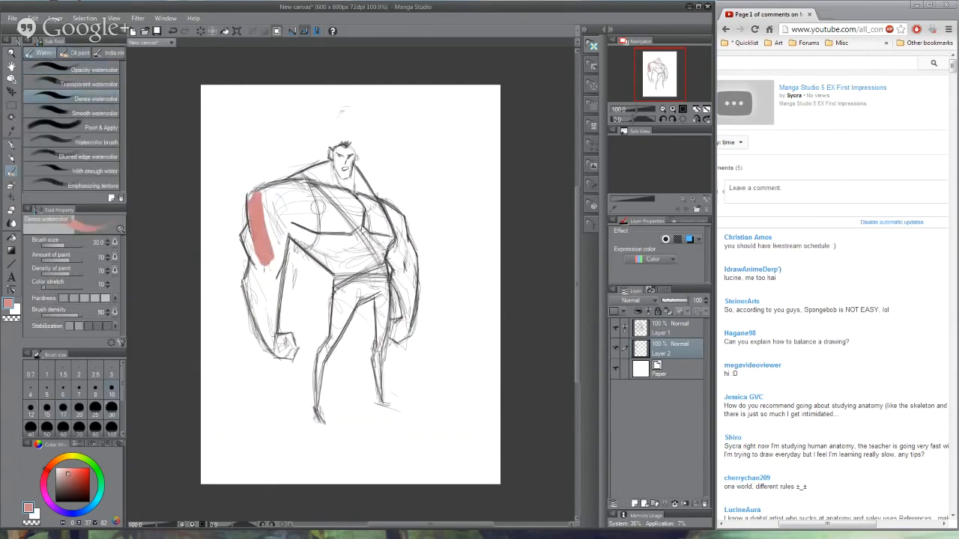
{"action": "key", "text": "ctrl+z"}
- Pick a light orange skin tone and paint the arms, shoulders, neck and face on the layer beneath the sketch
{"action": "left_click", "coordinate": [55, 466]}
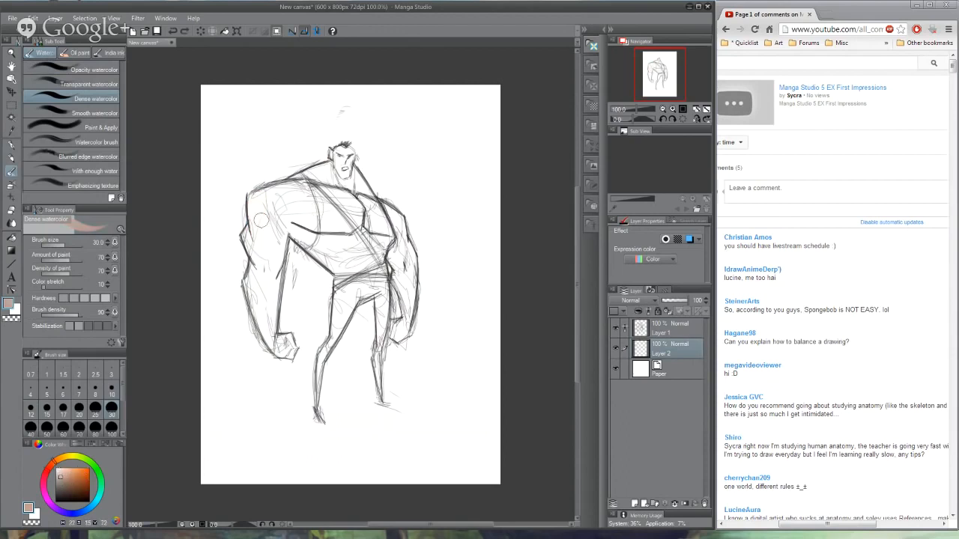
{"action": "mouse_move", "coordinate": [260, 219]}
{"action": "left_mouse_down"}
{"action": "mouse_move", "coordinate": [253, 195]}
{"action": "mouse_move", "coordinate": [256, 251]}
{"action": "left_mouse_up"}
{"action": "key", "text": "ctrl+z"}
{"action": "left_click_drag", "start_coordinate": [72, 478], "coordinate": [69, 474]}
{"action": "mouse_move", "coordinate": [262, 208]}
{"action": "left_mouse_down"}
{"action": "mouse_move", "coordinate": [266, 254]}
{"action": "mouse_move", "coordinate": [279, 192]}
{"action": "mouse_move", "coordinate": [259, 278]}
{"action": "mouse_move", "coordinate": [250, 234]}
{"action": "mouse_move", "coordinate": [257, 302]}
{"action": "mouse_move", "coordinate": [277, 223]}
{"action": "mouse_move", "coordinate": [273, 346]}
{"action": "mouse_move", "coordinate": [288, 346]}
{"action": "mouse_move", "coordinate": [282, 352]}
{"action": "mouse_move", "coordinate": [291, 341]}
{"action": "left_mouse_up"}
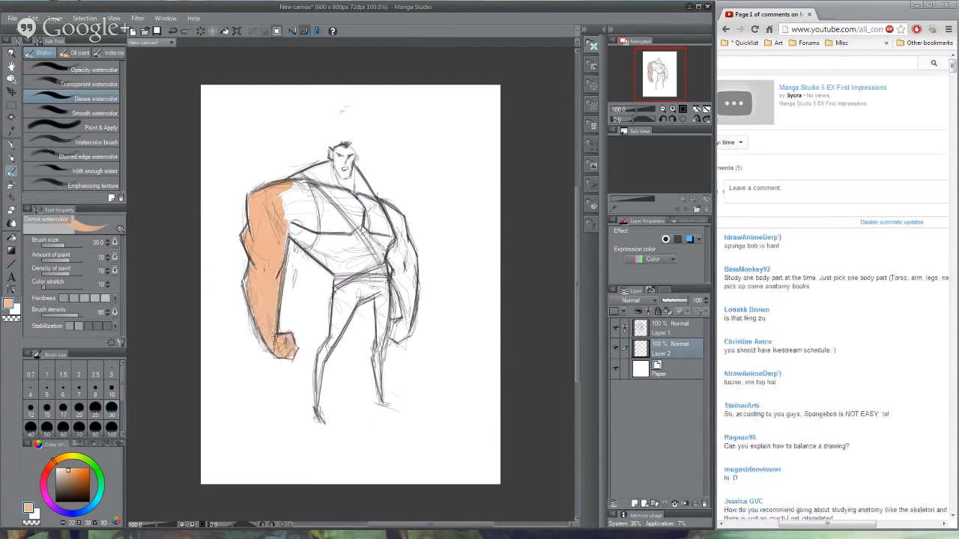
{"action": "mouse_move", "coordinate": [291, 226]}
{"action": "left_mouse_down"}
{"action": "mouse_move", "coordinate": [284, 222]}
{"action": "mouse_move", "coordinate": [304, 240]}
{"action": "mouse_move", "coordinate": [298, 178]}
{"action": "left_mouse_up"}
{"action": "left_click_drag", "start_coordinate": [304, 225], "coordinate": [309, 235]}
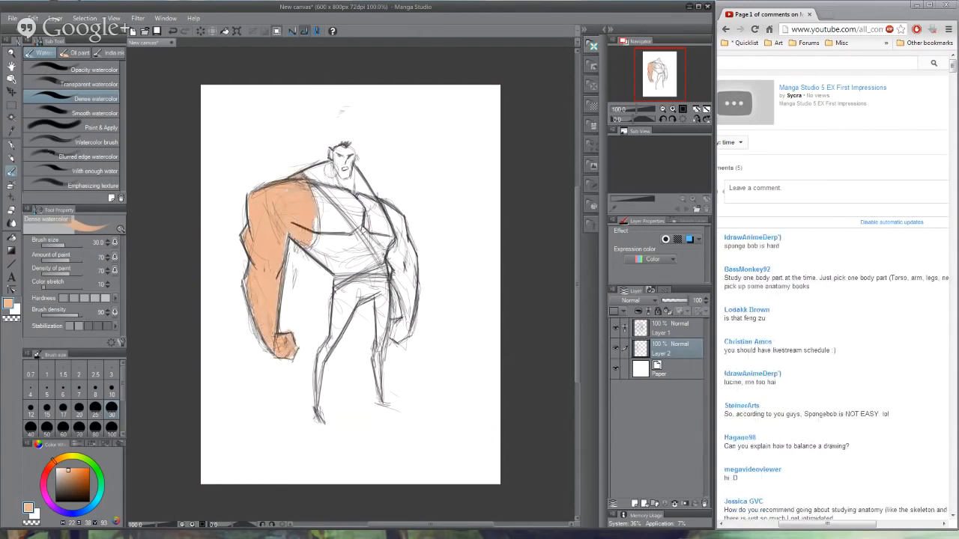
{"action": "mouse_move", "coordinate": [314, 178]}
{"action": "left_mouse_down"}
{"action": "mouse_move", "coordinate": [339, 200]}
{"action": "mouse_move", "coordinate": [321, 169]}
{"action": "mouse_move", "coordinate": [339, 173]}
{"action": "mouse_move", "coordinate": [342, 154]}
{"action": "mouse_move", "coordinate": [352, 176]}
{"action": "mouse_move", "coordinate": [329, 154]}
{"action": "mouse_move", "coordinate": [348, 191]}
{"action": "mouse_move", "coordinate": [367, 199]}
{"action": "mouse_move", "coordinate": [363, 211]}
{"action": "mouse_move", "coordinate": [360, 176]}
{"action": "mouse_move", "coordinate": [405, 228]}
{"action": "mouse_move", "coordinate": [398, 238]}
{"action": "mouse_move", "coordinate": [403, 217]}
{"action": "mouse_move", "coordinate": [409, 255]}
{"action": "mouse_move", "coordinate": [389, 276]}
{"action": "mouse_move", "coordinate": [412, 302]}
{"action": "mouse_move", "coordinate": [398, 298]}
{"action": "mouse_move", "coordinate": [408, 313]}
{"action": "mouse_move", "coordinate": [399, 337]}
{"action": "mouse_move", "coordinate": [416, 254]}
{"action": "mouse_move", "coordinate": [413, 265]}
{"action": "left_mouse_up"}
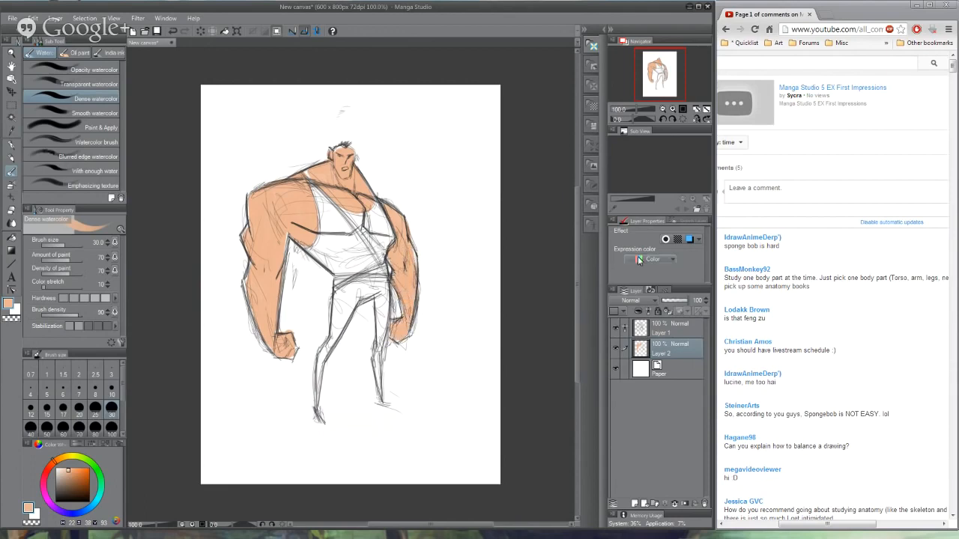
- Add a new layer beneath the skin colour layer and paint the tank top in a muted light green
{"action": "left_click", "coordinate": [674, 369]}
{"action": "left_click", "coordinate": [635, 504]}
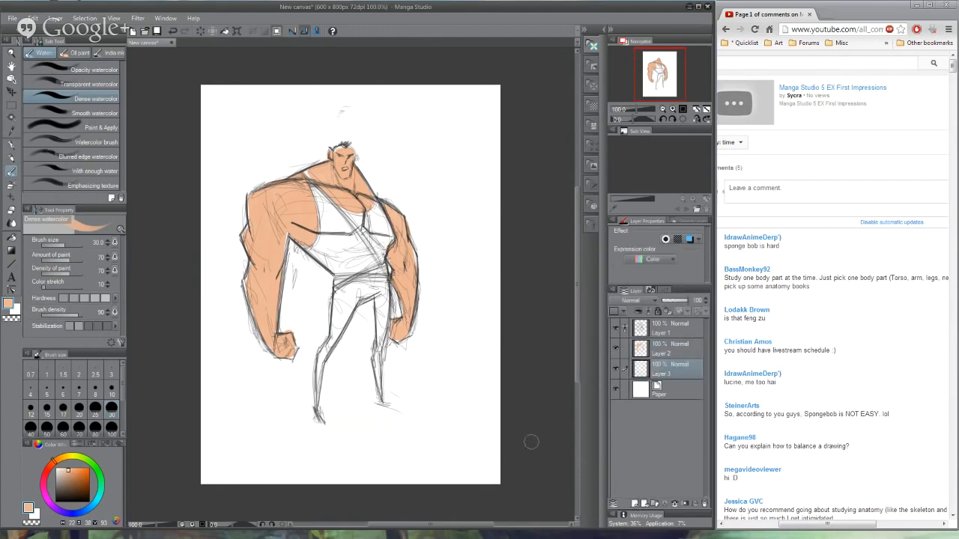
{"action": "left_click", "coordinate": [82, 460]}
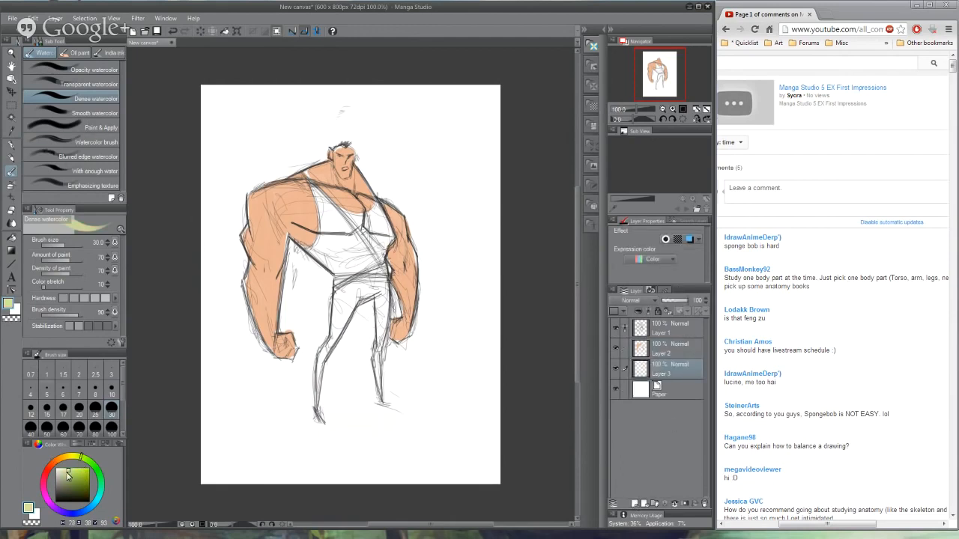
{"action": "left_click_drag", "start_coordinate": [67, 473], "coordinate": [65, 474]}
{"action": "mouse_move", "coordinate": [308, 179]}
{"action": "left_mouse_down"}
{"action": "mouse_move", "coordinate": [341, 244]}
{"action": "mouse_move", "coordinate": [331, 268]}
{"action": "mouse_move", "coordinate": [313, 251]}
{"action": "mouse_move", "coordinate": [335, 244]}
{"action": "mouse_move", "coordinate": [357, 255]}
{"action": "mouse_move", "coordinate": [364, 246]}
{"action": "mouse_move", "coordinate": [367, 270]}
{"action": "mouse_move", "coordinate": [379, 213]}
{"action": "mouse_move", "coordinate": [379, 266]}
{"action": "left_mouse_up"}
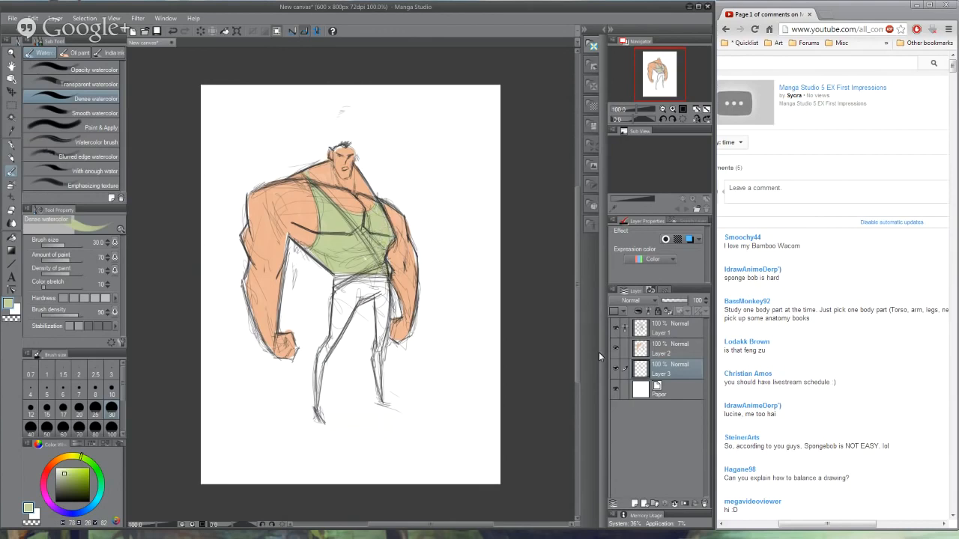
- Add a new layer directly above the paper and paint the trousers and both legs in a dark greyish blue
{"action": "left_click", "coordinate": [669, 391]}
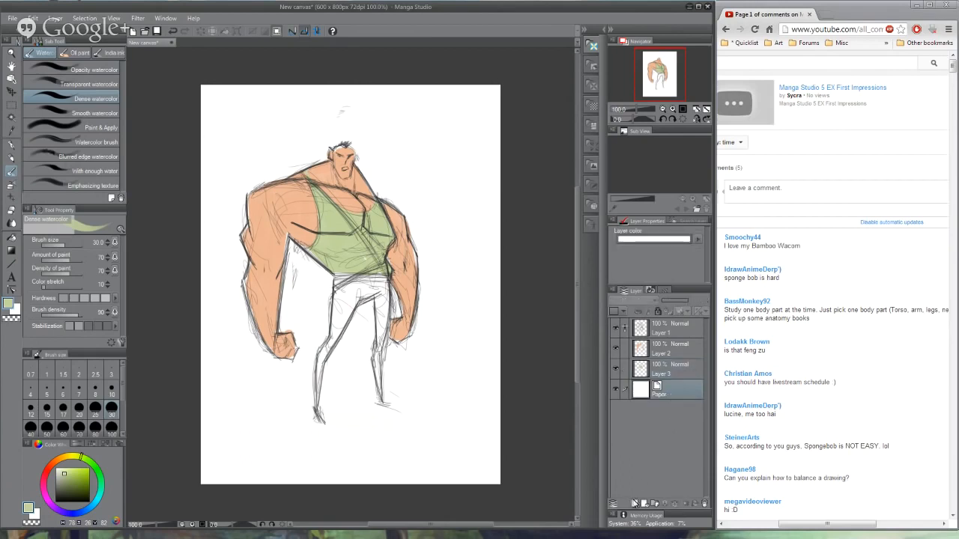
{"action": "left_click", "coordinate": [635, 503]}
{"action": "left_click", "coordinate": [70, 489]}
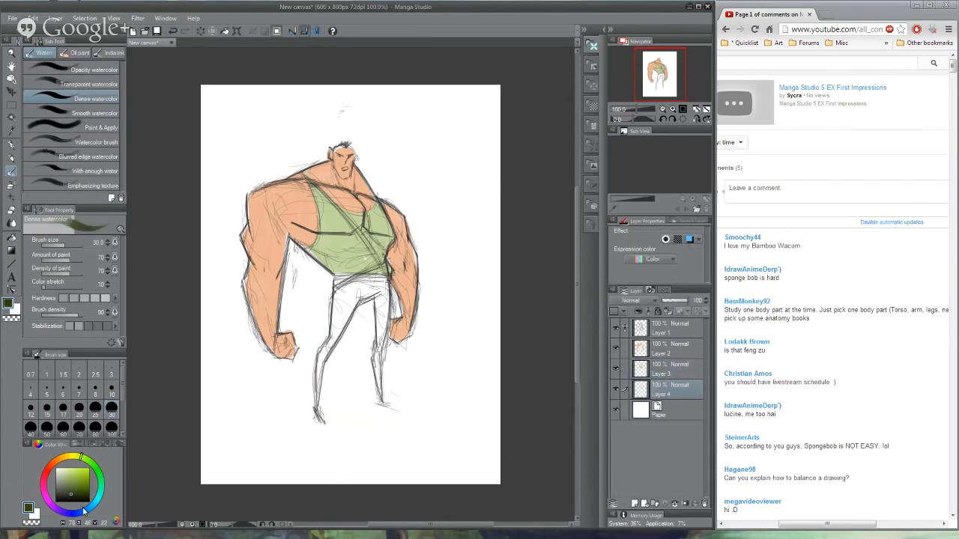
{"action": "left_click", "coordinate": [82, 511]}
{"action": "left_click_drag", "start_coordinate": [70, 491], "coordinate": [62, 488]}
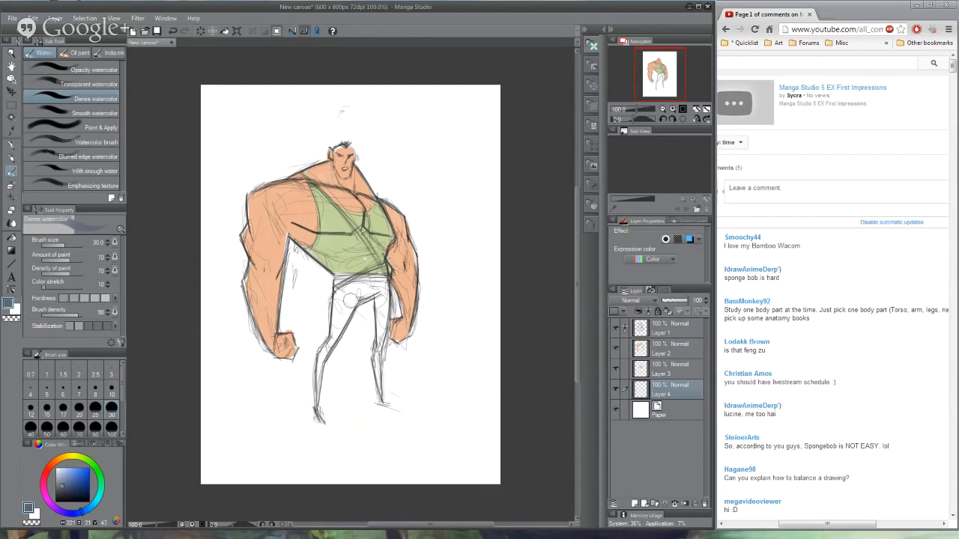
{"action": "mouse_move", "coordinate": [350, 299]}
{"action": "left_mouse_down"}
{"action": "mouse_move", "coordinate": [333, 322]}
{"action": "mouse_move", "coordinate": [359, 296]}
{"action": "mouse_move", "coordinate": [370, 311]}
{"action": "mouse_move", "coordinate": [341, 277]}
{"action": "mouse_move", "coordinate": [385, 299]}
{"action": "mouse_move", "coordinate": [380, 329]}
{"action": "left_mouse_up"}
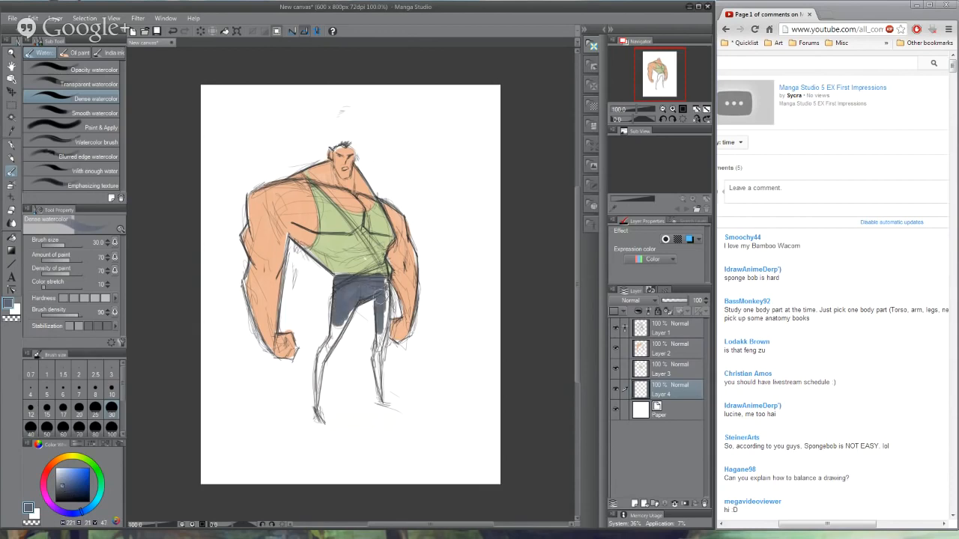
{"action": "left_click_drag", "start_coordinate": [381, 297], "coordinate": [379, 379]}
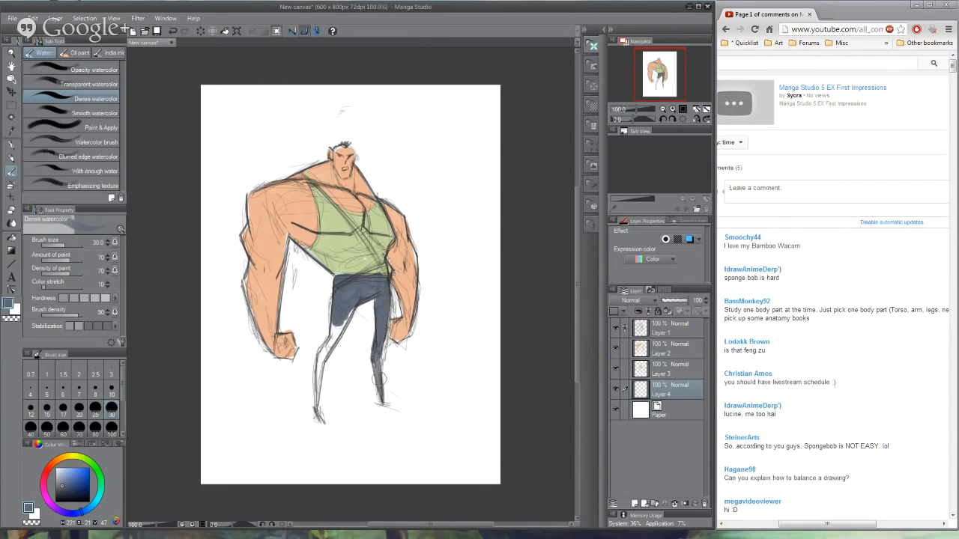
{"action": "mouse_move", "coordinate": [346, 321]}
{"action": "left_mouse_down"}
{"action": "mouse_move", "coordinate": [331, 341]}
{"action": "mouse_move", "coordinate": [353, 298]}
{"action": "mouse_move", "coordinate": [318, 358]}
{"action": "mouse_move", "coordinate": [321, 424]}
{"action": "left_mouse_up"}
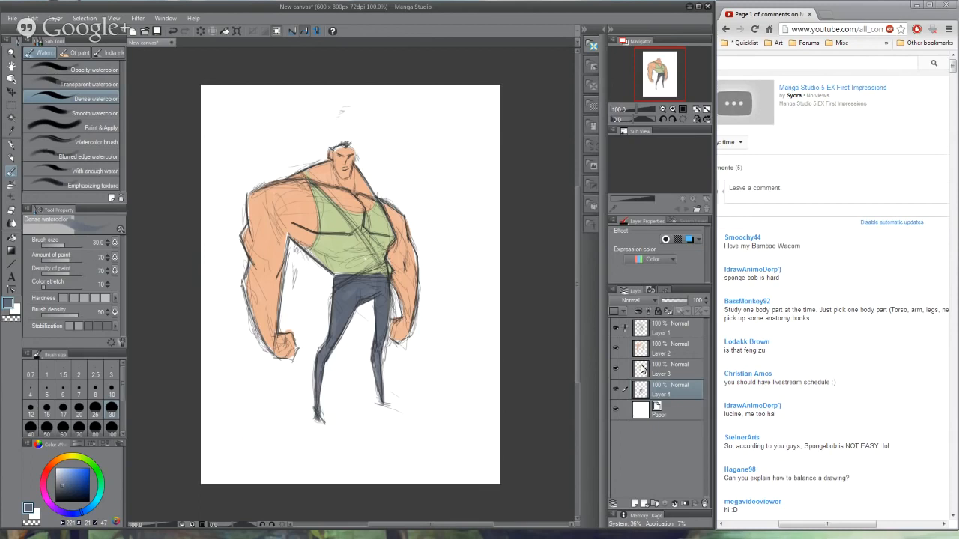
- Add a layer clipped to the skin colour layer and paint brown shadow by the near armpit and neck, undoing the last strokes
{"action": "left_click", "coordinate": [642, 348]}
{"action": "left_click", "coordinate": [328, 165], "text": "alt"}
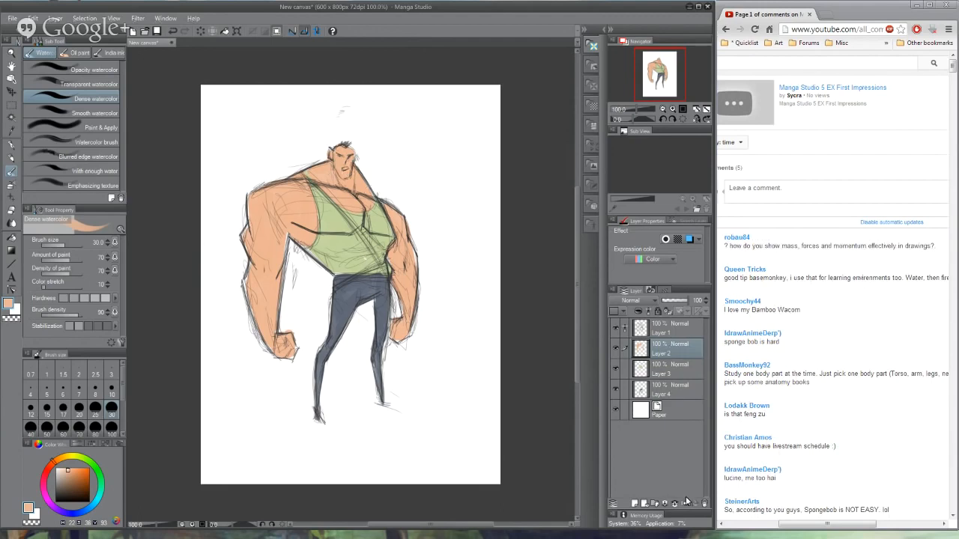
{"action": "left_click", "coordinate": [635, 506]}
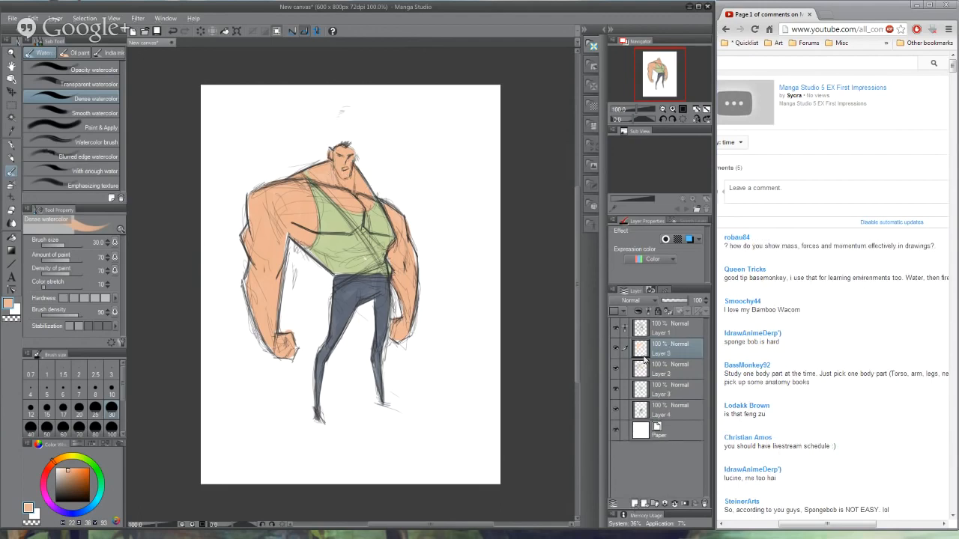
{"action": "left_click", "coordinate": [639, 312]}
{"action": "left_click_drag", "start_coordinate": [69, 476], "coordinate": [73, 483]}
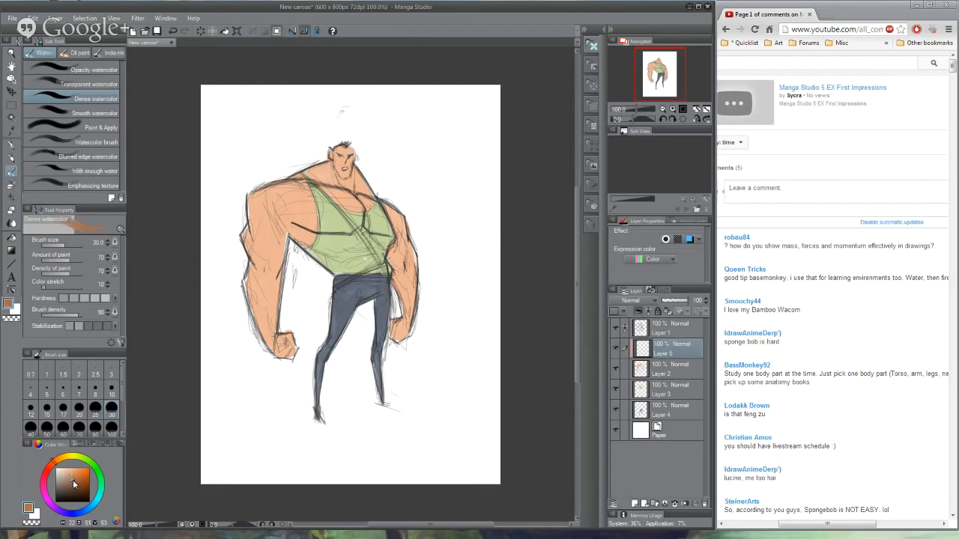
{"action": "mouse_move", "coordinate": [284, 233]}
{"action": "left_mouse_down"}
{"action": "mouse_move", "coordinate": [310, 238]}
{"action": "mouse_move", "coordinate": [307, 227]}
{"action": "left_mouse_up"}
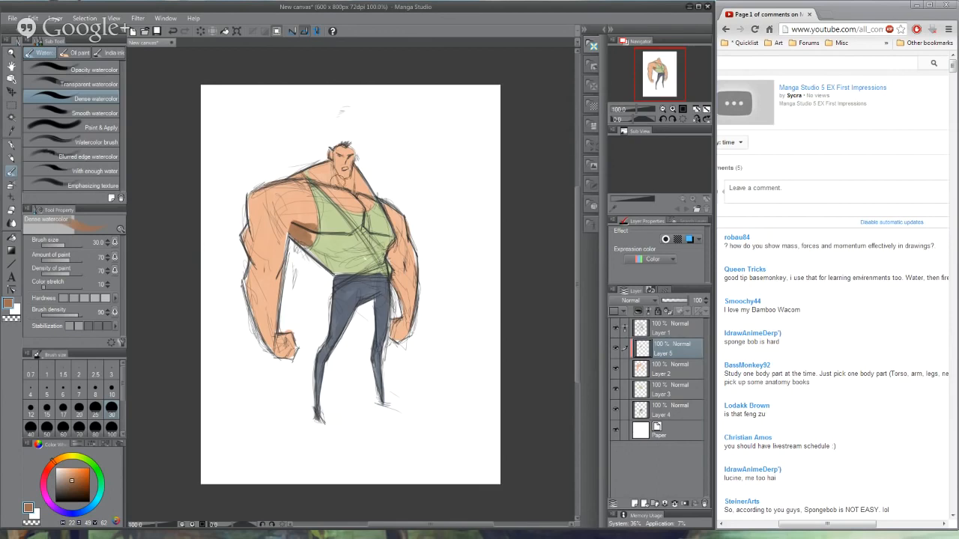
{"action": "mouse_move", "coordinate": [347, 191]}
{"action": "left_mouse_down"}
{"action": "mouse_move", "coordinate": [336, 174]}
{"action": "mouse_move", "coordinate": [345, 183]}
{"action": "mouse_move", "coordinate": [353, 173]}
{"action": "mouse_move", "coordinate": [330, 166]}
{"action": "mouse_move", "coordinate": [332, 187]}
{"action": "mouse_move", "coordinate": [350, 179]}
{"action": "left_mouse_up"}
{"action": "key", "text": "ctrl+z"}
{"action": "key", "text": "ctrl+z"}
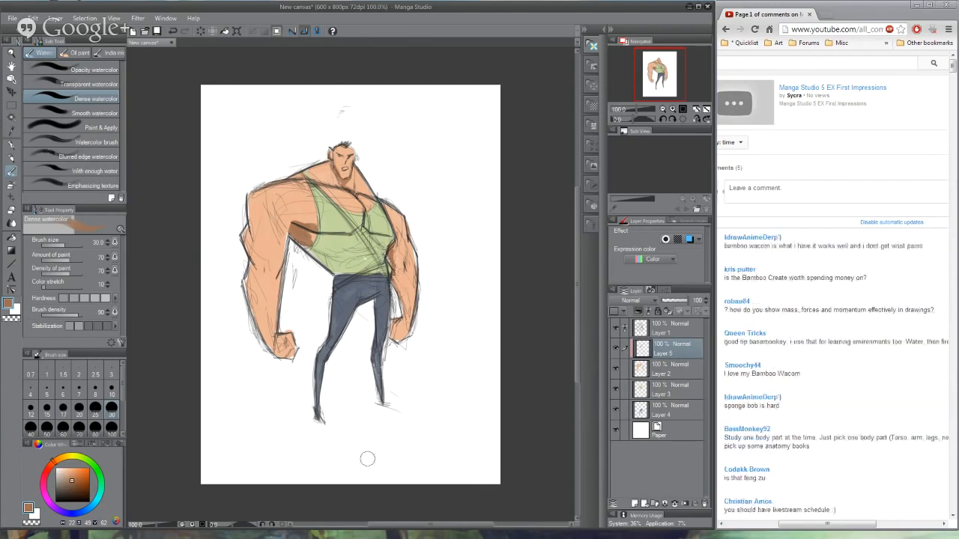
- Shade both arms and fists in brown on the clipped layer and soften the far fist's shadow with the light skin tone
{"action": "mouse_move", "coordinate": [293, 212]}
{"action": "left_mouse_down"}
{"action": "mouse_move", "coordinate": [298, 223]}
{"action": "mouse_move", "coordinate": [253, 239]}
{"action": "mouse_move", "coordinate": [258, 221]}
{"action": "mouse_move", "coordinate": [271, 348]}
{"action": "mouse_move", "coordinate": [285, 343]}
{"action": "mouse_move", "coordinate": [293, 355]}
{"action": "mouse_move", "coordinate": [278, 356]}
{"action": "left_mouse_up"}
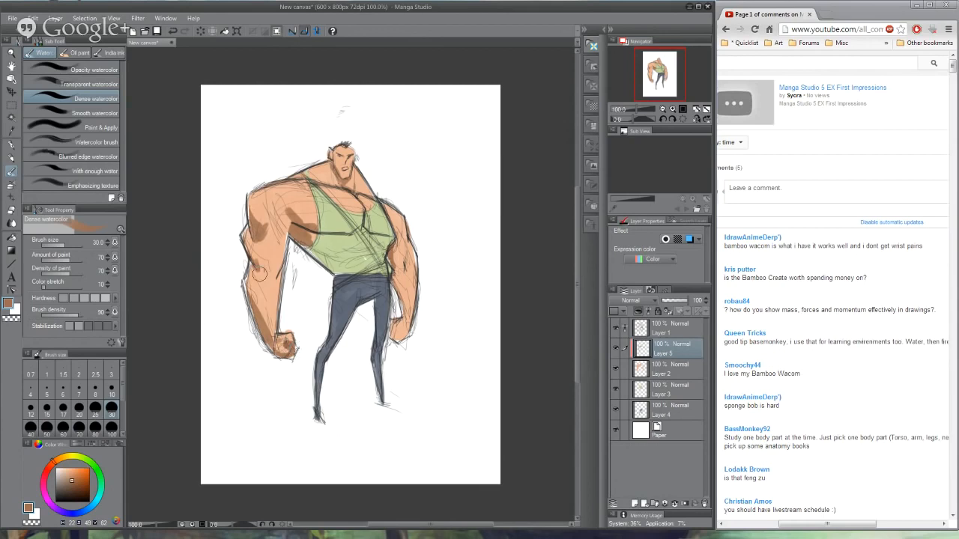
{"action": "mouse_move", "coordinate": [406, 340]}
{"action": "left_mouse_down"}
{"action": "mouse_move", "coordinate": [393, 336]}
{"action": "mouse_move", "coordinate": [405, 335]}
{"action": "left_mouse_up"}
{"action": "mouse_move", "coordinate": [397, 264]}
{"action": "left_mouse_down"}
{"action": "mouse_move", "coordinate": [399, 298]}
{"action": "mouse_move", "coordinate": [401, 257]}
{"action": "left_mouse_up"}
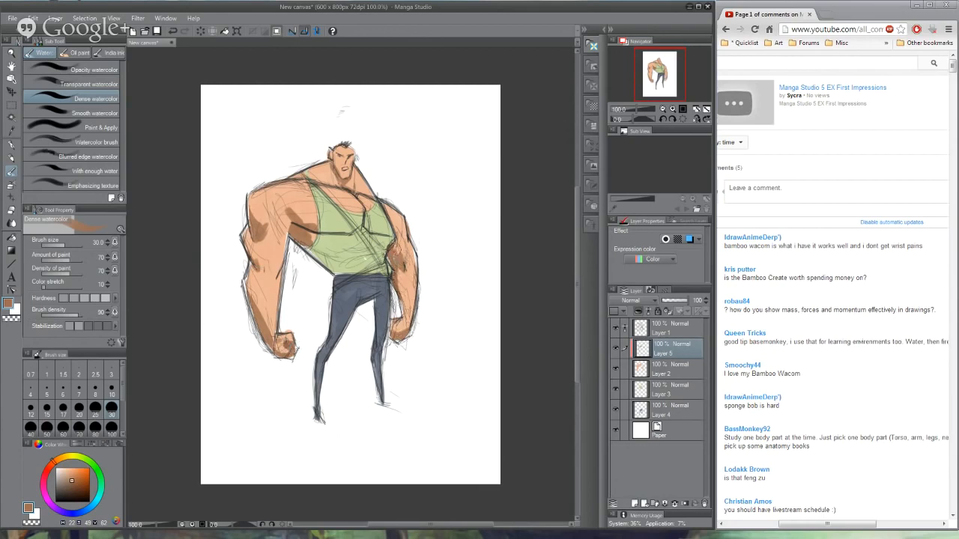
{"action": "left_click_drag", "start_coordinate": [402, 317], "coordinate": [398, 324]}
{"action": "left_click", "coordinate": [346, 190], "text": "alt"}
{"action": "left_click", "coordinate": [365, 210], "text": "alt"}
{"action": "left_click_drag", "start_coordinate": [408, 304], "coordinate": [398, 321]}
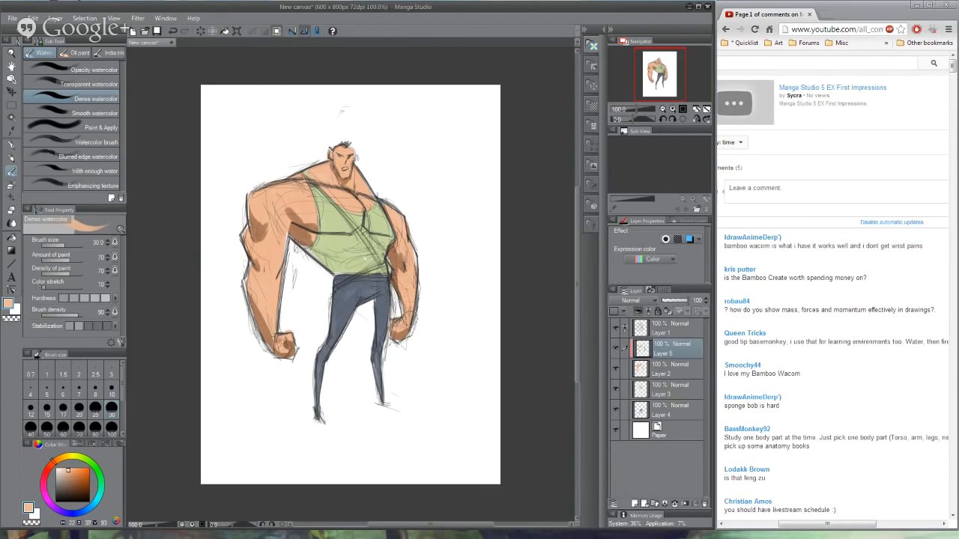
{"action": "left_click", "coordinate": [406, 322], "text": "alt"}
- Add a layer clipped to the tank top layer and paint darker green shadows under the chest and across the belly
{"action": "left_click", "coordinate": [326, 238], "text": "alt"}
{"action": "left_click", "coordinate": [68, 484]}
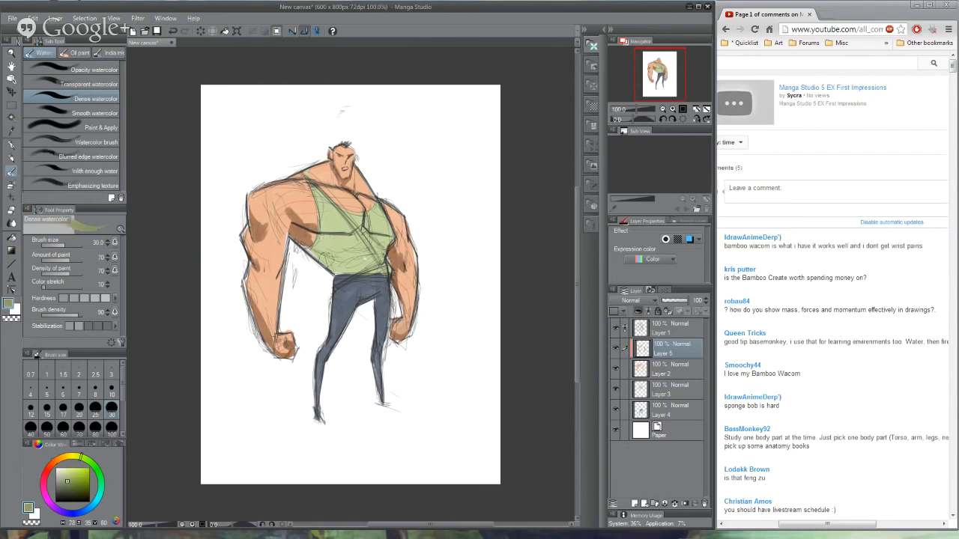
{"action": "left_click", "coordinate": [94, 467]}
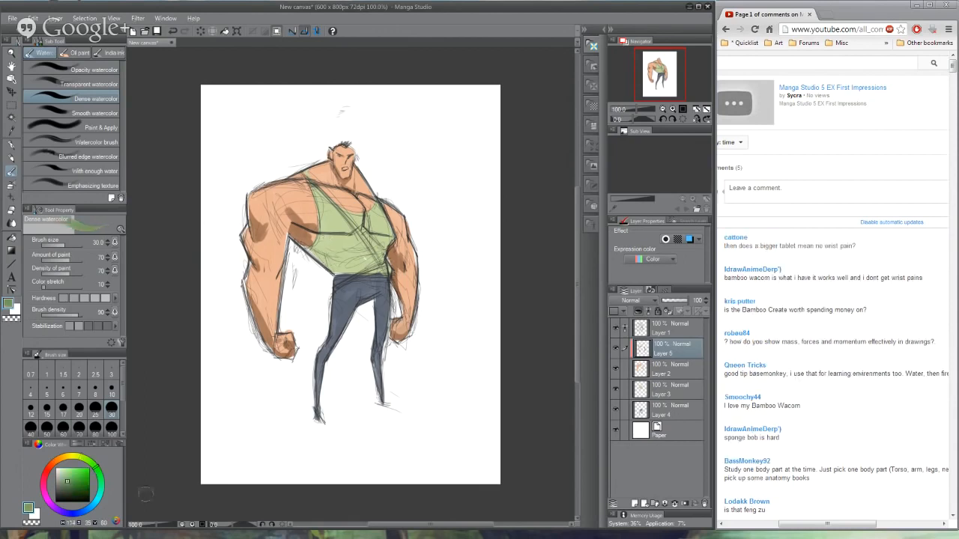
{"action": "left_click", "coordinate": [662, 391]}
{"action": "left_click", "coordinate": [635, 503]}
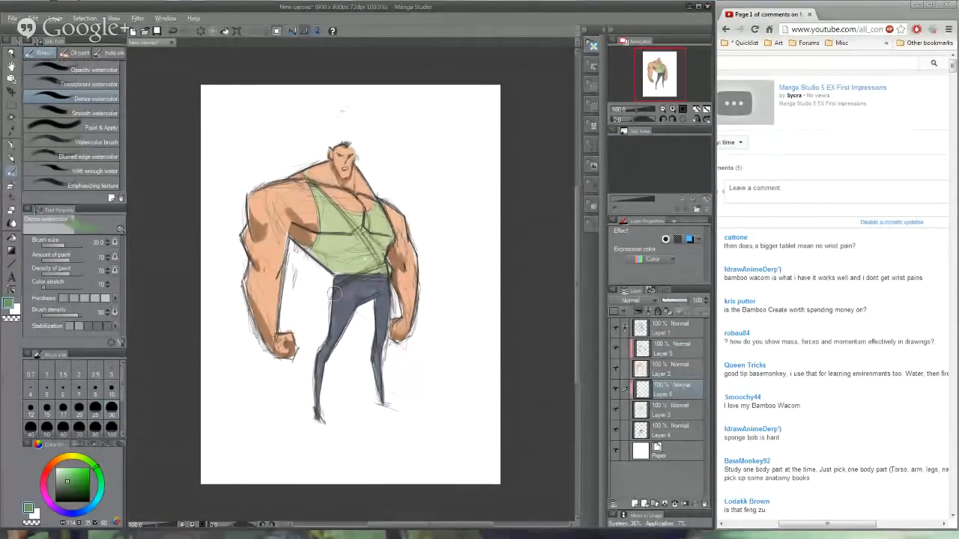
{"action": "mouse_move", "coordinate": [312, 253]}
{"action": "left_mouse_down"}
{"action": "mouse_move", "coordinate": [336, 265]}
{"action": "mouse_move", "coordinate": [310, 254]}
{"action": "mouse_move", "coordinate": [315, 246]}
{"action": "mouse_move", "coordinate": [330, 254]}
{"action": "mouse_move", "coordinate": [344, 273]}
{"action": "mouse_move", "coordinate": [350, 244]}
{"action": "mouse_move", "coordinate": [370, 247]}
{"action": "mouse_move", "coordinate": [352, 256]}
{"action": "mouse_move", "coordinate": [374, 247]}
{"action": "mouse_move", "coordinate": [321, 225]}
{"action": "mouse_move", "coordinate": [391, 227]}
{"action": "left_mouse_up"}
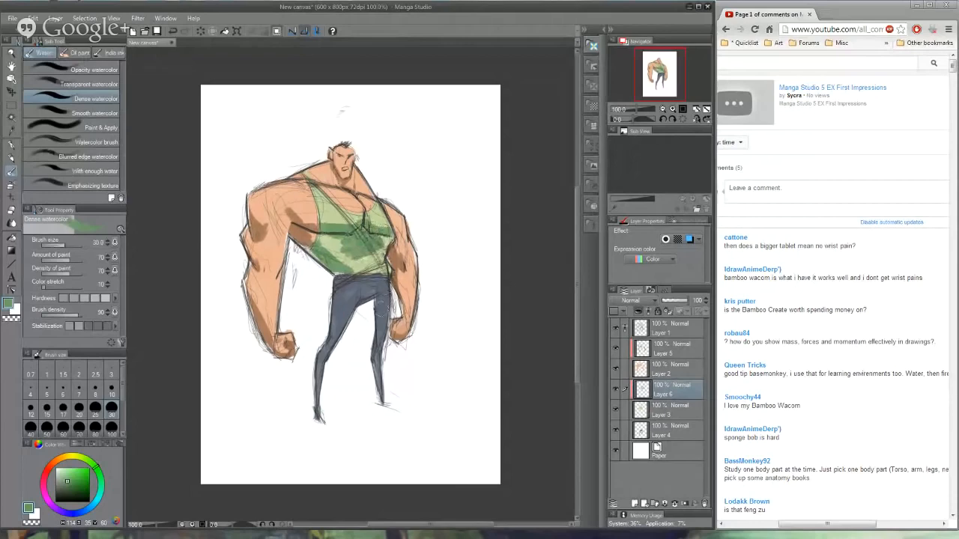
- Sample a lighter green from the tank top and blend the shadows on the chest and belly
{"action": "left_click", "coordinate": [367, 265], "text": "alt"}
{"action": "left_click", "coordinate": [348, 242], "text": "alt"}
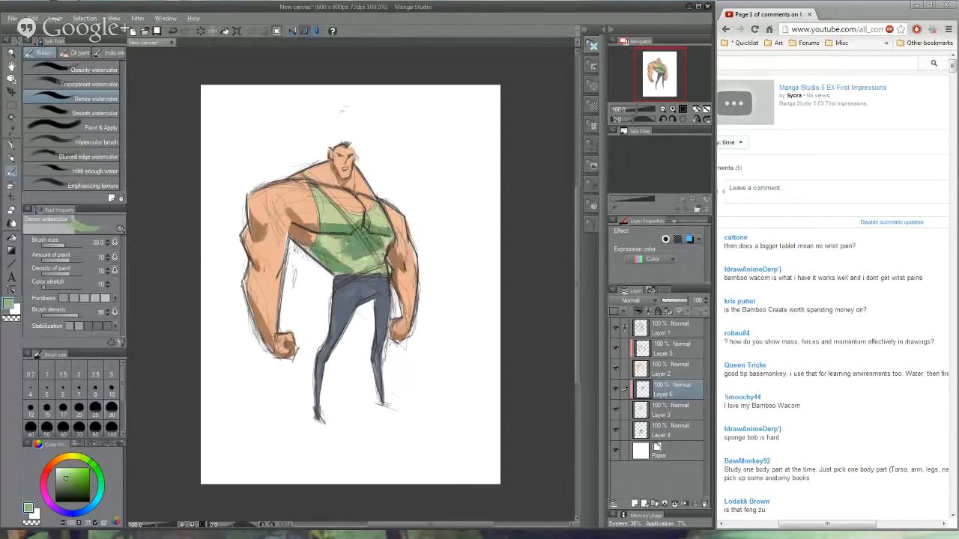
{"action": "mouse_move", "coordinate": [352, 256]}
{"action": "left_mouse_down"}
{"action": "mouse_move", "coordinate": [337, 245]}
{"action": "mouse_move", "coordinate": [362, 260]}
{"action": "mouse_move", "coordinate": [350, 268]}
{"action": "mouse_move", "coordinate": [338, 260]}
{"action": "left_mouse_up"}
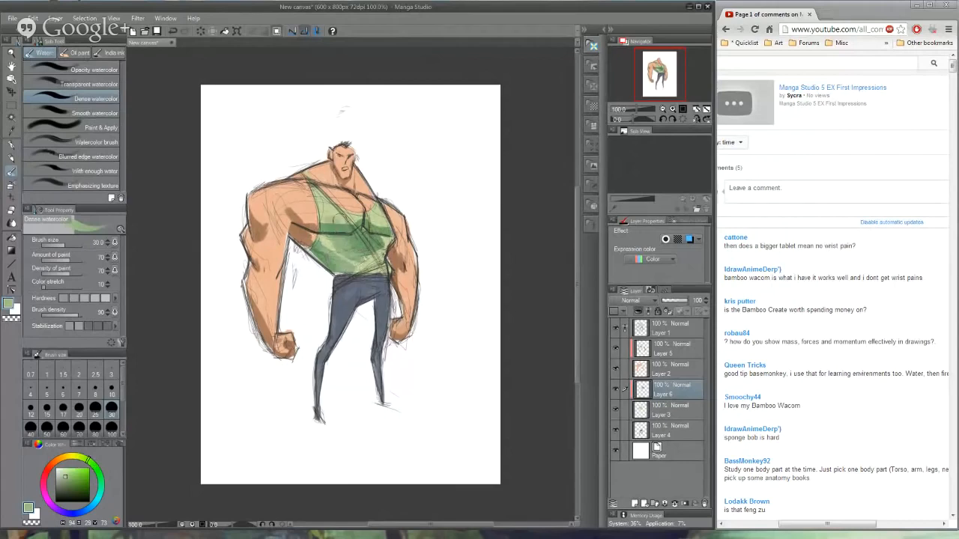
{"action": "mouse_move", "coordinate": [337, 221]}
{"action": "left_mouse_down"}
{"action": "mouse_move", "coordinate": [354, 219]}
{"action": "mouse_move", "coordinate": [387, 238]}
{"action": "mouse_move", "coordinate": [366, 261]}
{"action": "mouse_move", "coordinate": [345, 249]}
{"action": "mouse_move", "coordinate": [376, 267]}
{"action": "left_mouse_up"}
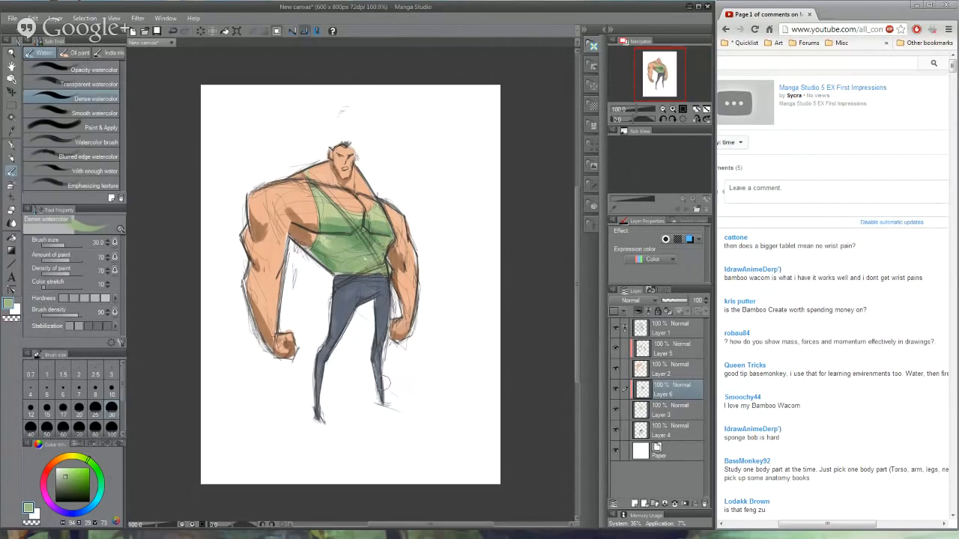
- Pick a very dark green and dab camouflage spots over the chest and belly of the tank top
{"action": "left_click_drag", "start_coordinate": [80, 470], "coordinate": [66, 496]}
{"action": "left_click_drag", "start_coordinate": [327, 260], "coordinate": [334, 256]}
{"action": "left_click_drag", "start_coordinate": [330, 211], "coordinate": [324, 201]}
{"action": "left_click_drag", "start_coordinate": [381, 219], "coordinate": [331, 260]}
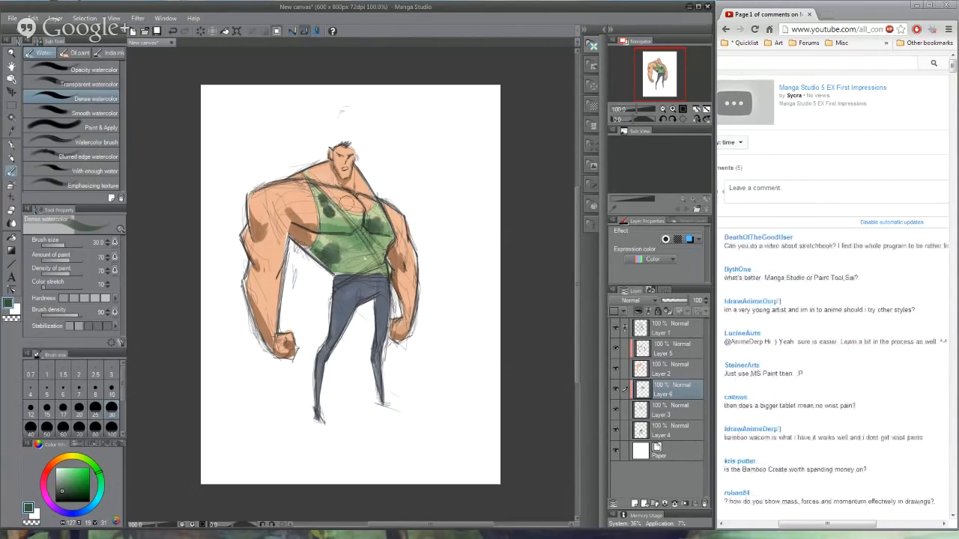
{"action": "left_click_drag", "start_coordinate": [347, 204], "coordinate": [335, 201]}
{"action": "left_click_drag", "start_coordinate": [379, 256], "coordinate": [382, 263]}
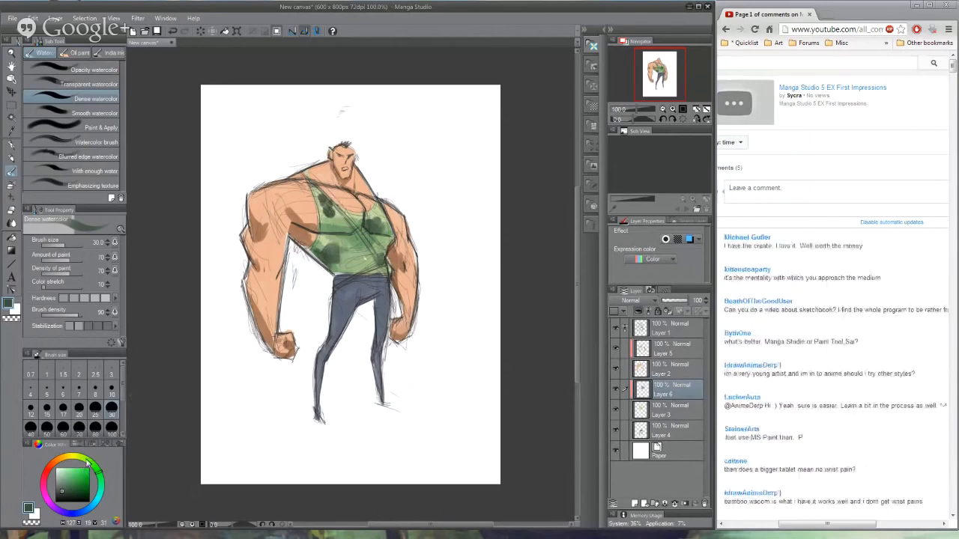
- Pick a muted olive colour and add more camouflage patches among the dark spots on the tank top
{"action": "left_click", "coordinate": [81, 460]}
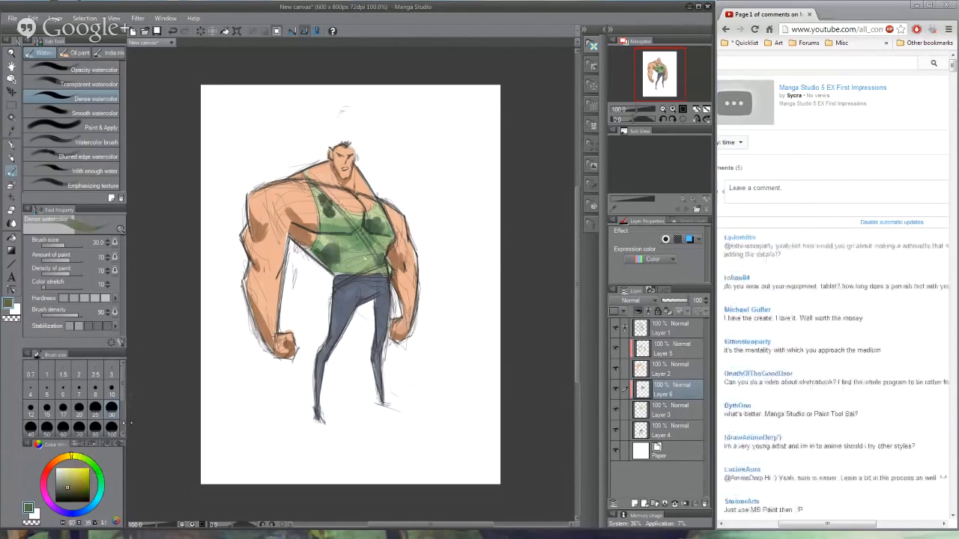
{"action": "left_click_drag", "start_coordinate": [364, 261], "coordinate": [354, 264]}
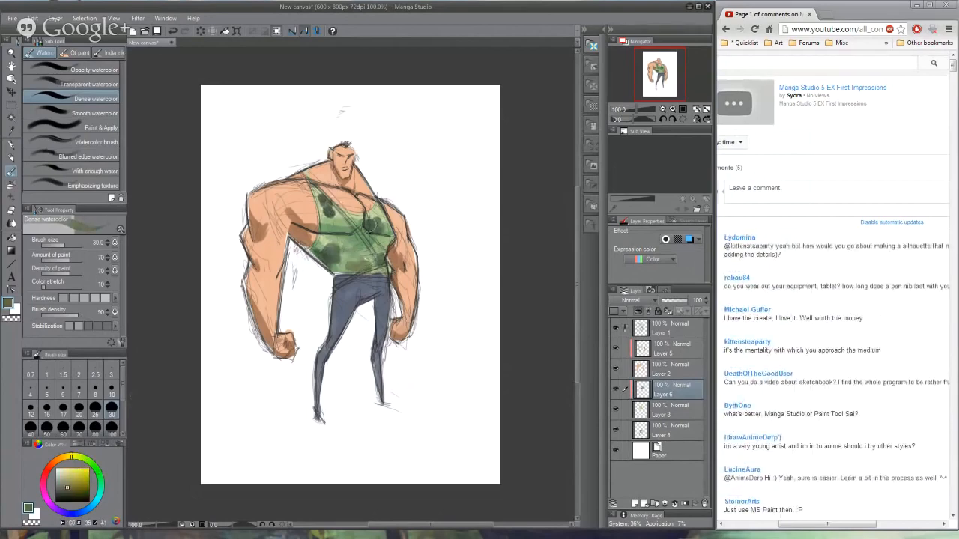
{"action": "left_click_drag", "start_coordinate": [343, 220], "coordinate": [325, 218]}
{"action": "left_click_drag", "start_coordinate": [383, 232], "coordinate": [377, 213]}
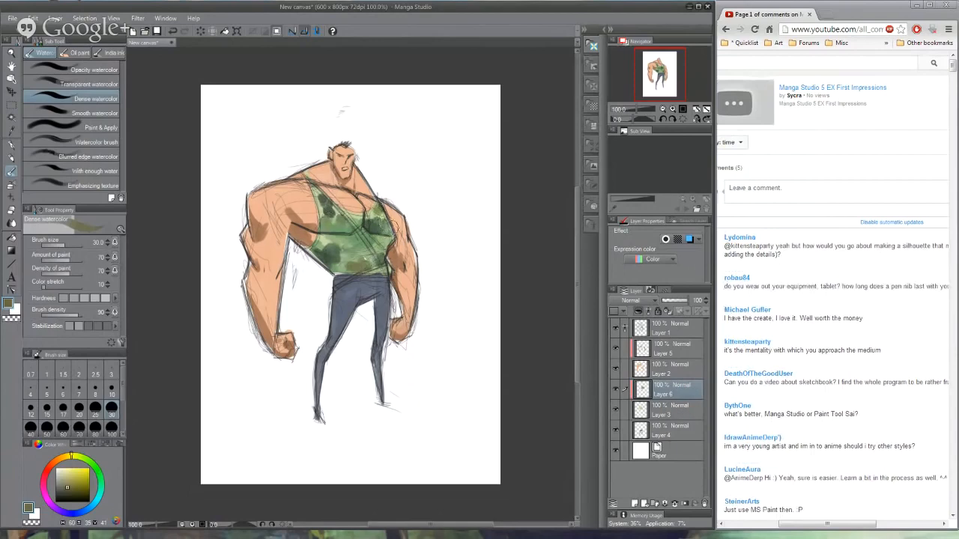
{"action": "left_click_drag", "start_coordinate": [390, 249], "coordinate": [366, 237]}
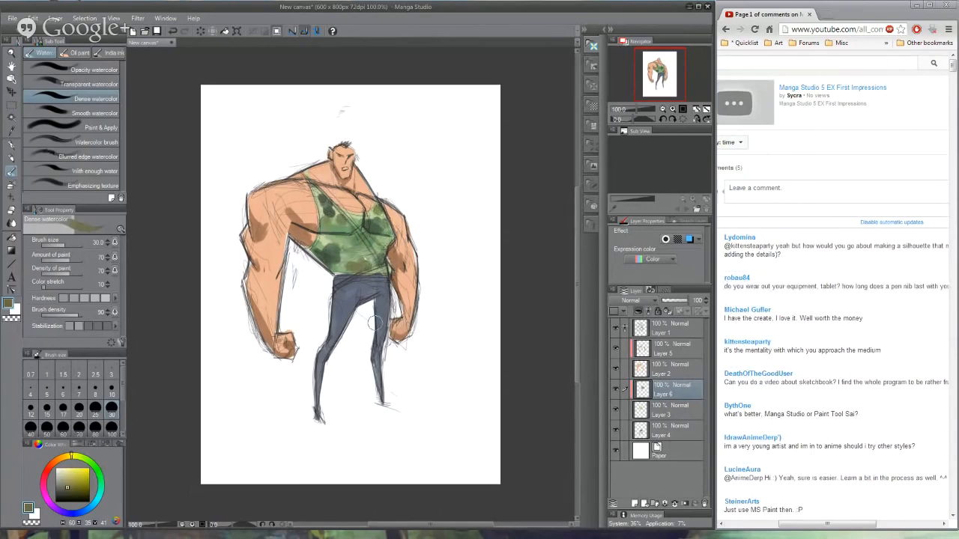
- Sample white, reduce the brush size to 6 and paint the teeth on the skin shading layer
{"action": "left_click", "coordinate": [439, 176], "text": "alt"}
{"action": "key", "text": "bracketleft"}
{"action": "key", "text": "bracketleft"}
{"action": "key", "text": "bracketleft"}
{"action": "key", "text": "bracketleft"}
{"action": "key", "text": "bracketleft"}
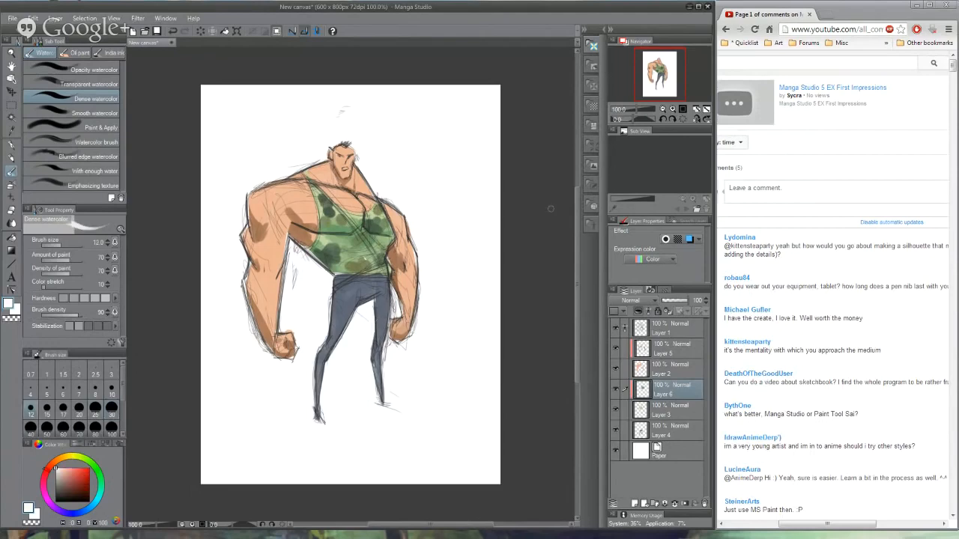
{"action": "key", "text": "bracketleft"}
{"action": "left_click", "coordinate": [666, 349]}
{"action": "key", "text": "bracketleft"}
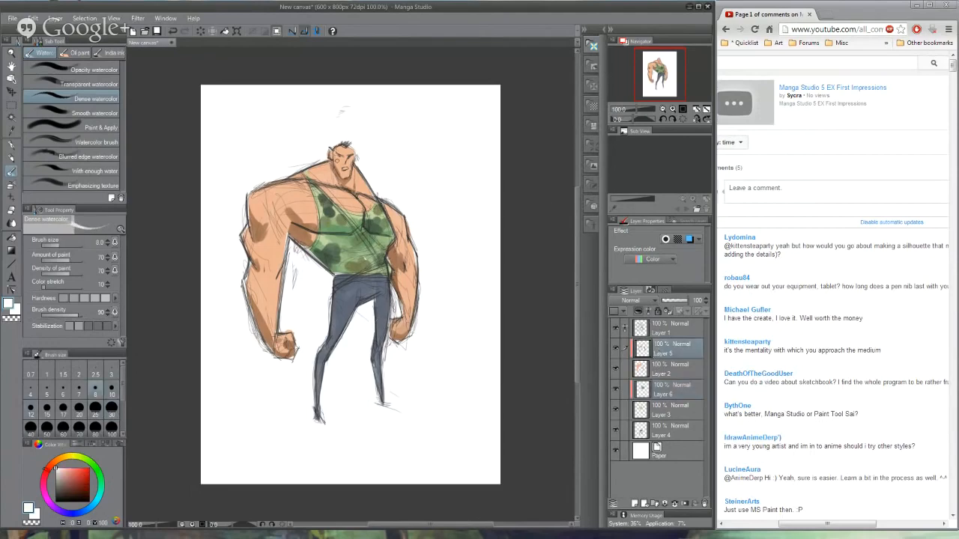
{"action": "key", "text": "bracketleft"}
{"action": "key", "text": "bracketleft"}
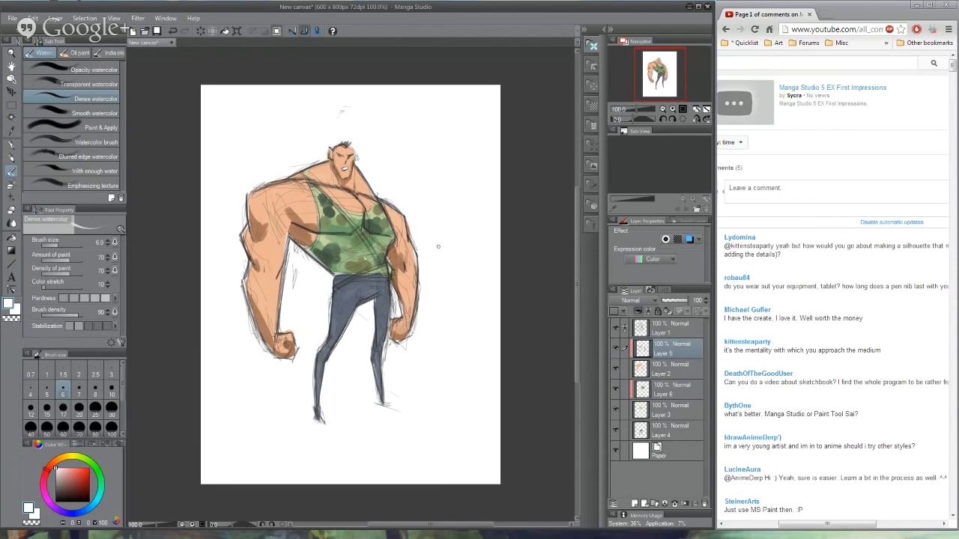
- Switch to the YouTube comments page in the browser and read through the viewers' comments and questions
{"action": "left_click_drag", "start_coordinate": [753, 384], "coordinate": [869, 382]}
{"action": "left_click", "coordinate": [858, 454]}
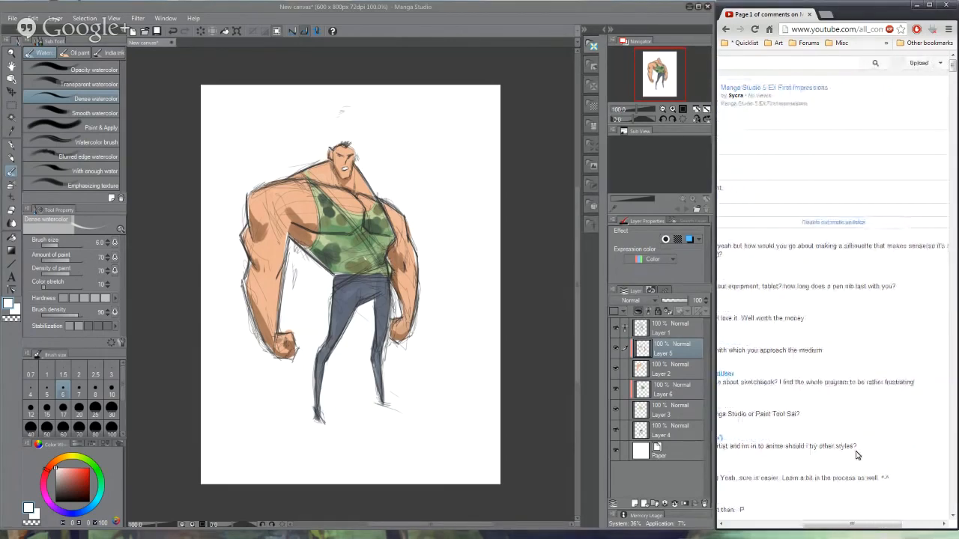
{"action": "left_click_drag", "start_coordinate": [869, 529], "coordinate": [830, 532]}
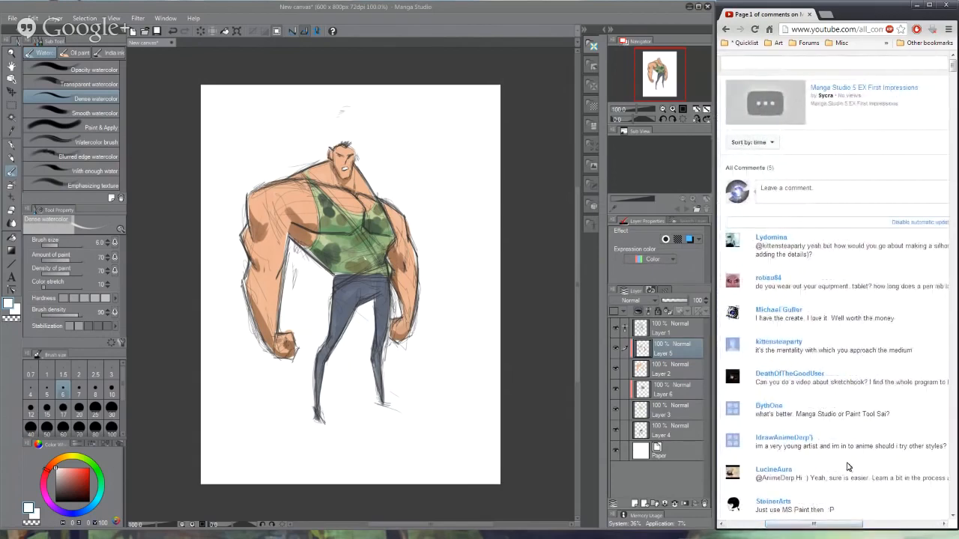
{"action": "scroll", "coordinate": [876, 420], "scroll_direction": "down", "scroll_amount": 3}
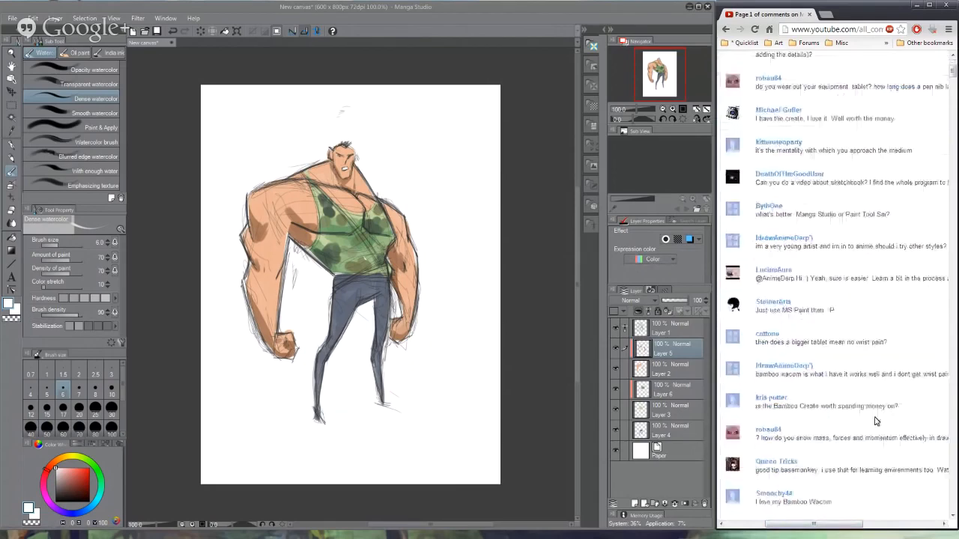
{"action": "scroll", "coordinate": [904, 479], "scroll_direction": "down", "scroll_amount": 5}
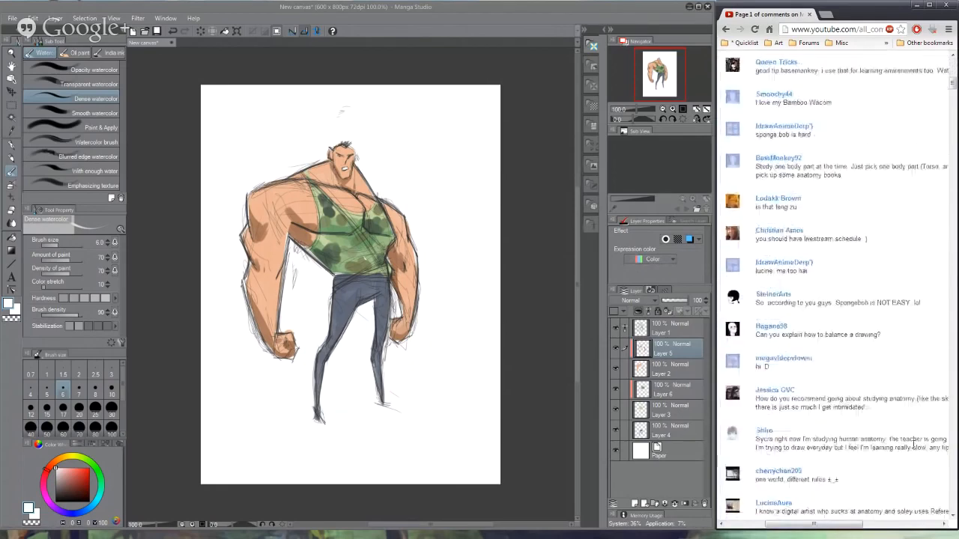
{"action": "scroll", "coordinate": [912, 445], "scroll_direction": "down", "scroll_amount": 10}
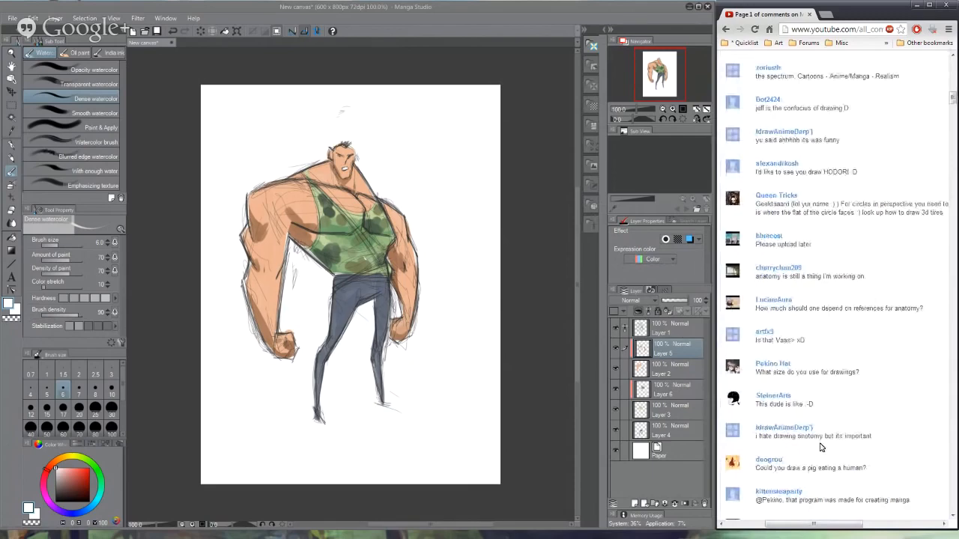
- Add a new layer above the stack and hide all the finished figure's layers from Layer 1 to Layer 4
{"action": "left_click", "coordinate": [529, 439]}
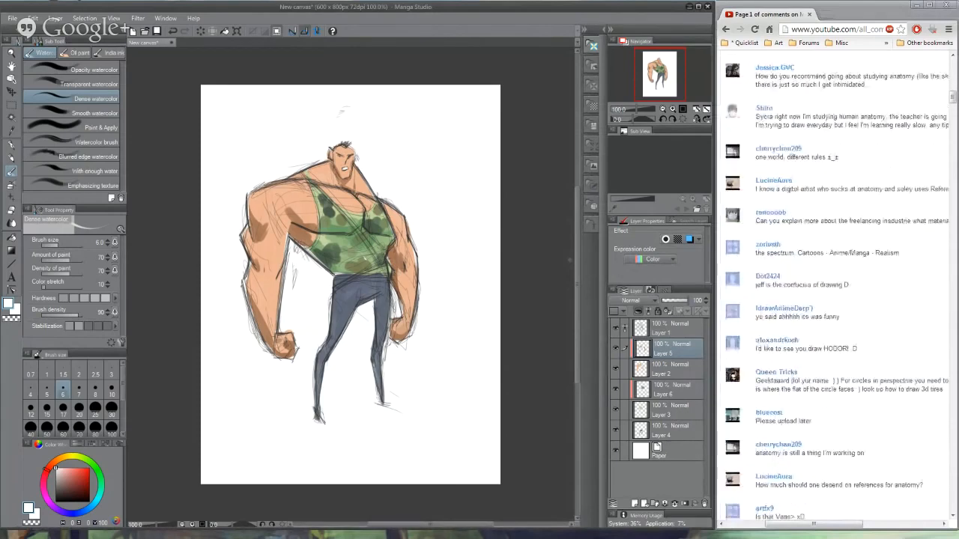
{"action": "left_click", "coordinate": [655, 333]}
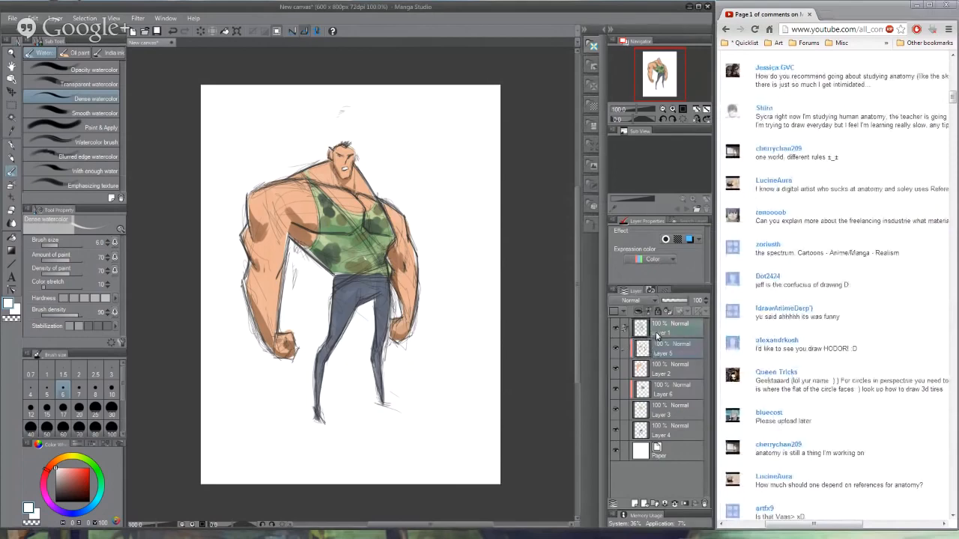
{"action": "left_click", "coordinate": [675, 435], "text": "shift"}
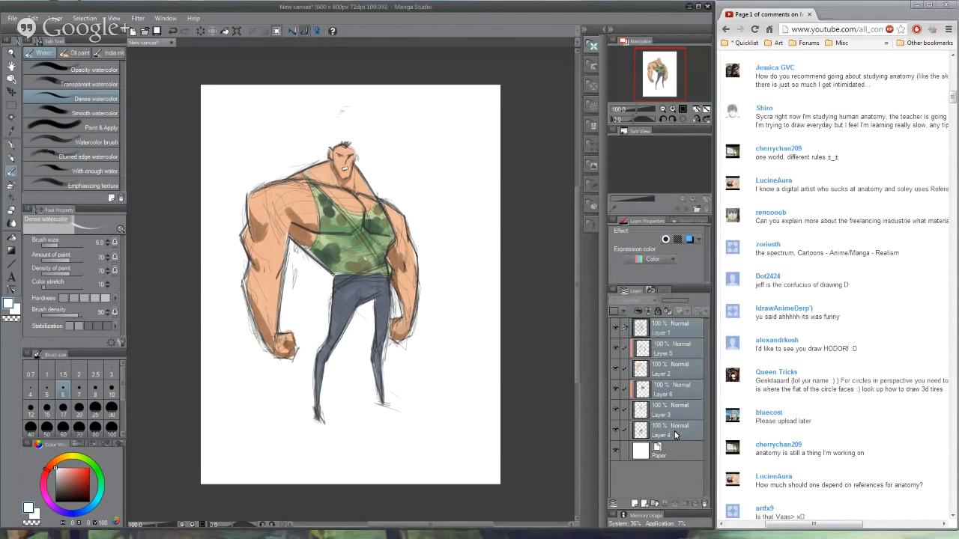
{"action": "left_click", "coordinate": [633, 504]}
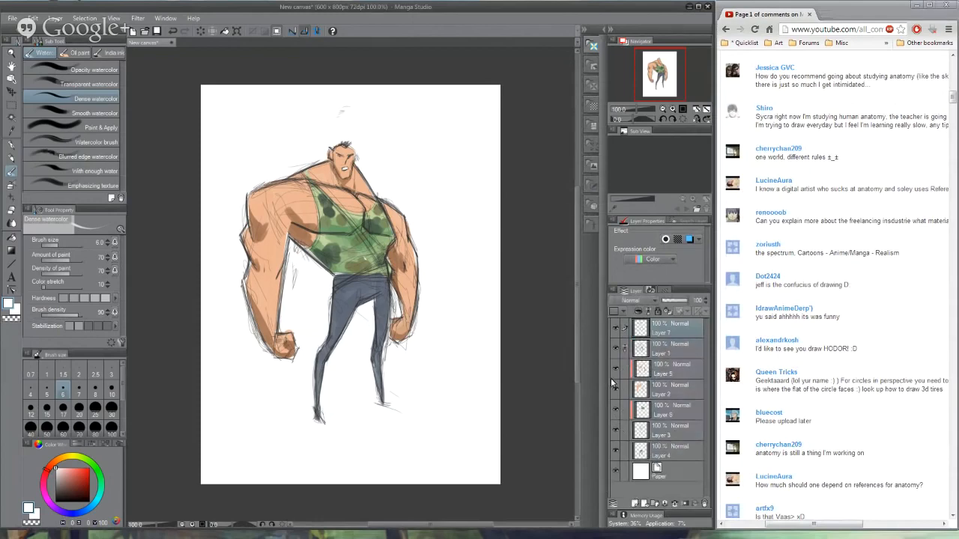
{"action": "left_click", "coordinate": [616, 447]}
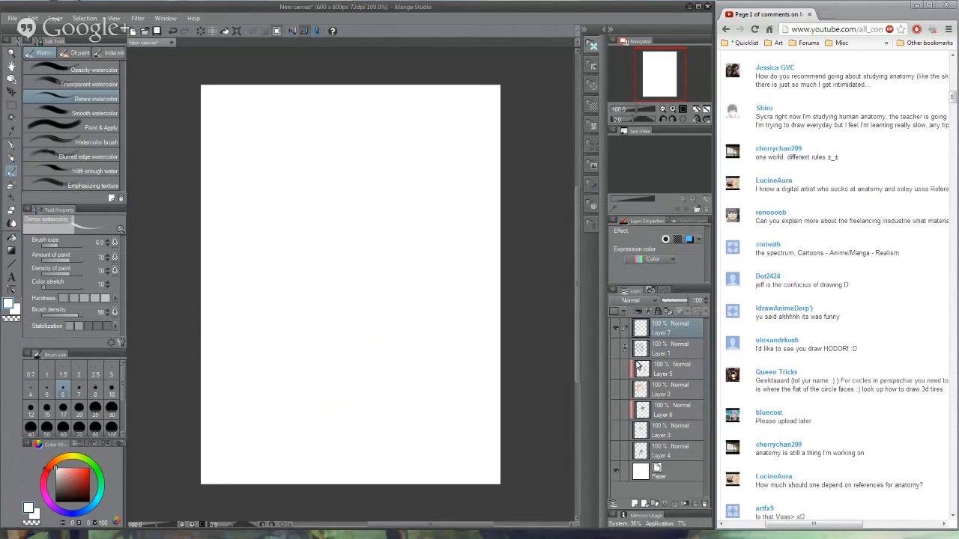
- Using the Mechanical pencil in dark grey, sketch the head oval, shoulder line, tapering torso and pelvis of a standing figure
{"action": "left_click", "coordinate": [12, 158]}
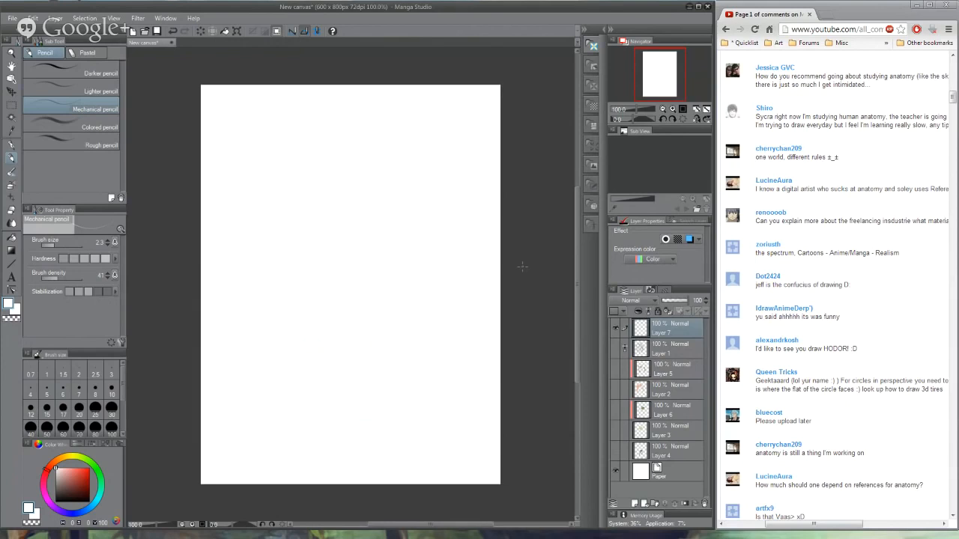
{"action": "left_click", "coordinate": [59, 491]}
{"action": "mouse_move", "coordinate": [344, 110]}
{"action": "left_mouse_down"}
{"action": "mouse_move", "coordinate": [332, 152]}
{"action": "mouse_move", "coordinate": [351, 160]}
{"action": "mouse_move", "coordinate": [355, 175]}
{"action": "mouse_move", "coordinate": [390, 175]}
{"action": "left_mouse_up"}
{"action": "left_click_drag", "start_coordinate": [312, 183], "coordinate": [341, 220]}
{"action": "mouse_move", "coordinate": [393, 185]}
{"action": "left_mouse_down"}
{"action": "mouse_move", "coordinate": [363, 256]}
{"action": "mouse_move", "coordinate": [367, 238]}
{"action": "left_mouse_up"}
{"action": "mouse_move", "coordinate": [367, 229]}
{"action": "left_mouse_down"}
{"action": "mouse_move", "coordinate": [342, 244]}
{"action": "mouse_move", "coordinate": [336, 286]}
{"action": "left_mouse_up"}
{"action": "left_click_drag", "start_coordinate": [344, 289], "coordinate": [380, 283]}
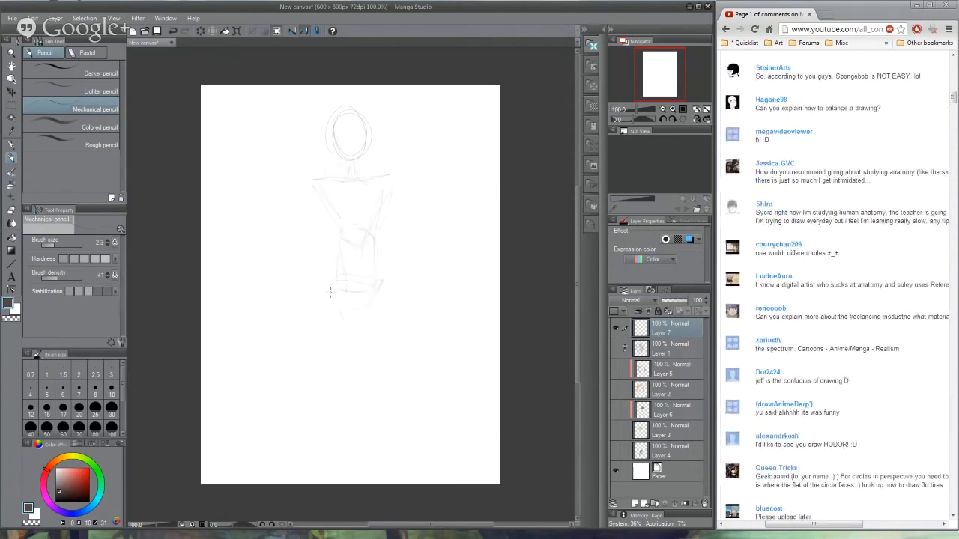
- Sketch both legs from the hips to the bottom of the page with construction shapes at the knees
{"action": "left_click_drag", "start_coordinate": [327, 333], "coordinate": [320, 465]}
{"action": "left_click_drag", "start_coordinate": [386, 296], "coordinate": [379, 471]}
{"action": "mouse_move", "coordinate": [327, 386]}
{"action": "left_mouse_down"}
{"action": "mouse_move", "coordinate": [329, 404]}
{"action": "mouse_move", "coordinate": [380, 390]}
{"action": "mouse_move", "coordinate": [382, 405]}
{"action": "left_mouse_up"}
{"action": "left_click_drag", "start_coordinate": [386, 288], "coordinate": [388, 375]}
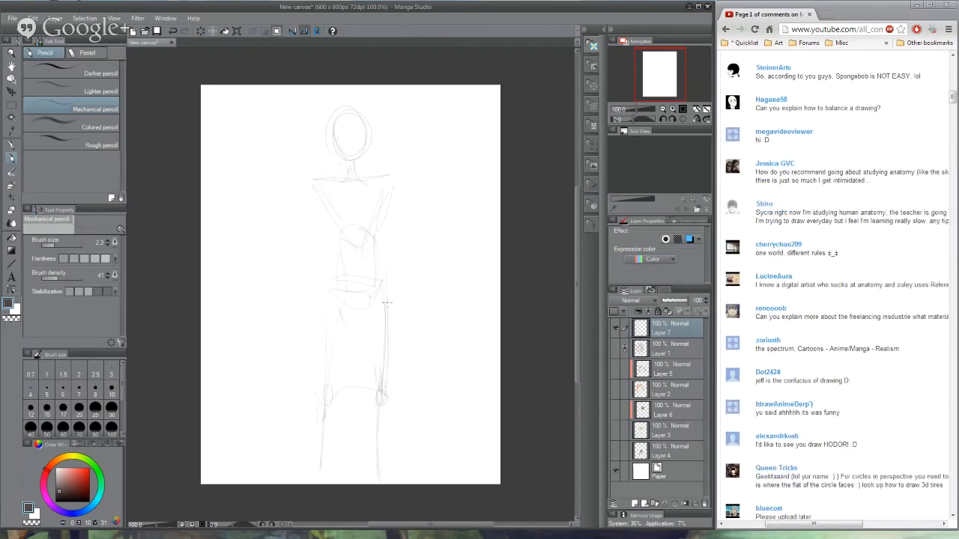
{"action": "left_click_drag", "start_coordinate": [376, 409], "coordinate": [379, 479]}
- Sketch both arms down from the shoulders to the hands and reinforce the leg lines
{"action": "left_click_drag", "start_coordinate": [397, 196], "coordinate": [397, 316]}
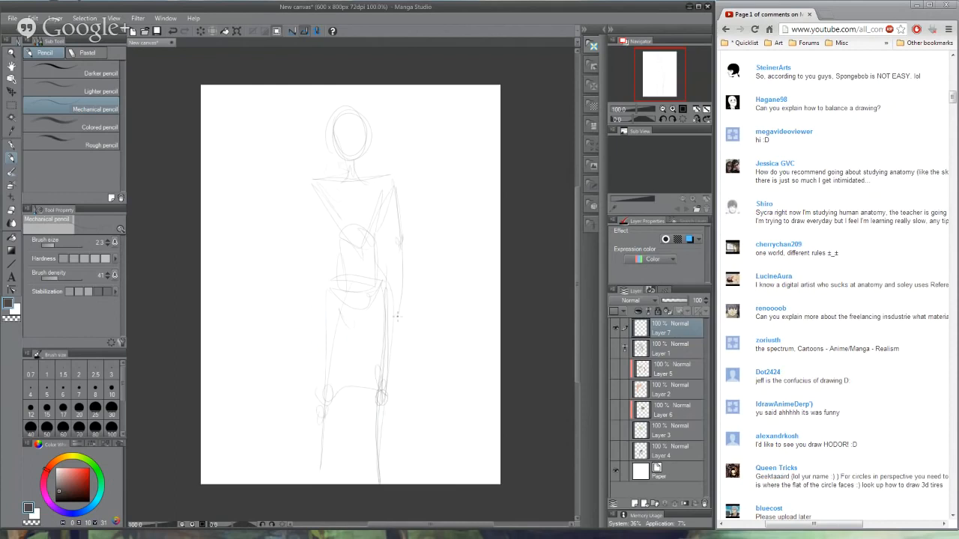
{"action": "left_click_drag", "start_coordinate": [310, 187], "coordinate": [306, 259]}
{"action": "mouse_move", "coordinate": [302, 260]}
{"action": "left_mouse_down"}
{"action": "mouse_move", "coordinate": [308, 345]}
{"action": "mouse_move", "coordinate": [299, 331]}
{"action": "left_mouse_up"}
{"action": "left_click_drag", "start_coordinate": [321, 424], "coordinate": [320, 479]}
{"action": "left_click_drag", "start_coordinate": [355, 328], "coordinate": [356, 321]}
{"action": "mouse_move", "coordinate": [348, 301]}
{"action": "left_mouse_down"}
{"action": "mouse_move", "coordinate": [385, 291]}
{"action": "mouse_move", "coordinate": [383, 478]}
{"action": "left_mouse_up"}
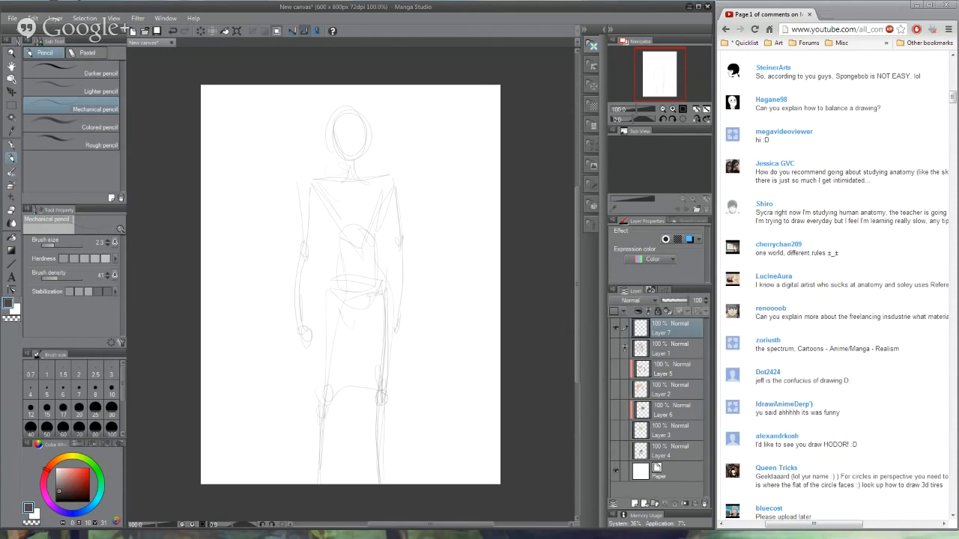
- Draw the torso's centre line down to the pelvis and sketch both pectoral muscles across the chest
{"action": "mouse_move", "coordinate": [341, 391]}
{"action": "left_mouse_down"}
{"action": "mouse_move", "coordinate": [370, 388]}
{"action": "mouse_move", "coordinate": [377, 343]}
{"action": "left_mouse_up"}
{"action": "left_click_drag", "start_coordinate": [354, 183], "coordinate": [361, 288]}
{"action": "left_click_drag", "start_coordinate": [361, 245], "coordinate": [363, 288]}
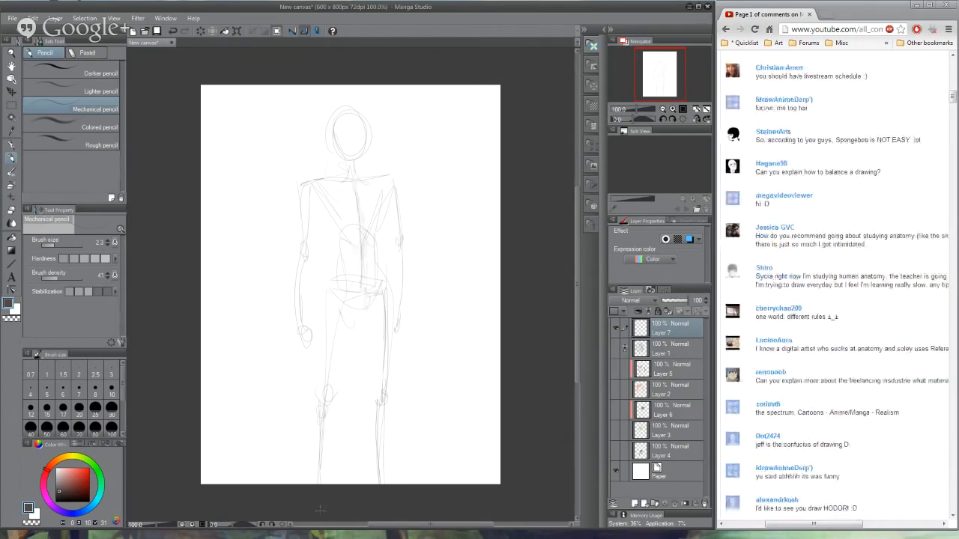
{"action": "mouse_move", "coordinate": [348, 182]}
{"action": "left_mouse_down"}
{"action": "mouse_move", "coordinate": [308, 204]}
{"action": "mouse_move", "coordinate": [315, 195]}
{"action": "mouse_move", "coordinate": [335, 213]}
{"action": "mouse_move", "coordinate": [317, 212]}
{"action": "mouse_move", "coordinate": [356, 206]}
{"action": "mouse_move", "coordinate": [323, 223]}
{"action": "mouse_move", "coordinate": [308, 205]}
{"action": "mouse_move", "coordinate": [346, 181]}
{"action": "left_mouse_up"}
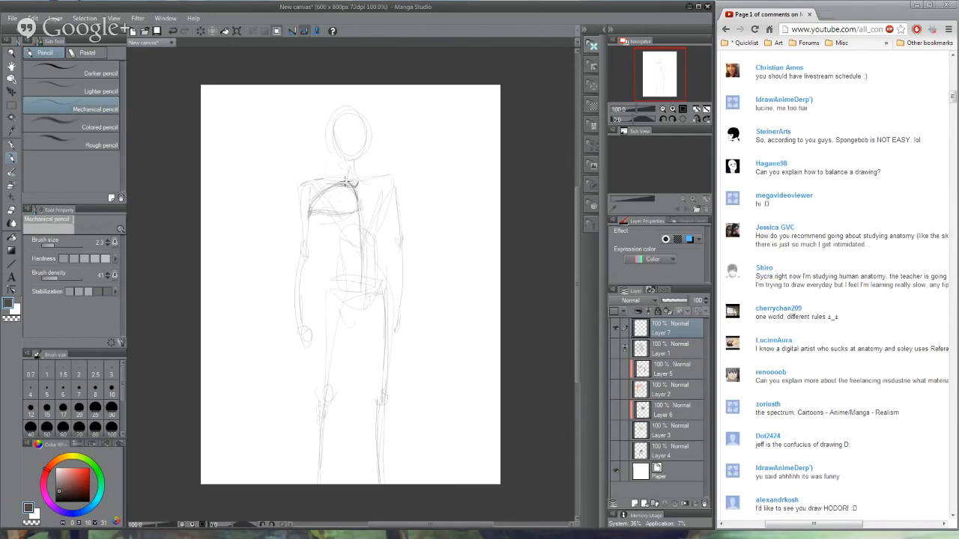
{"action": "mouse_move", "coordinate": [312, 212]}
{"action": "left_mouse_down"}
{"action": "mouse_move", "coordinate": [342, 186]}
{"action": "mouse_move", "coordinate": [358, 199]}
{"action": "left_mouse_up"}
{"action": "mouse_move", "coordinate": [358, 201]}
{"action": "left_mouse_down"}
{"action": "mouse_move", "coordinate": [370, 213]}
{"action": "mouse_move", "coordinate": [383, 209]}
{"action": "left_mouse_up"}
{"action": "mouse_move", "coordinate": [359, 182]}
{"action": "left_mouse_down"}
{"action": "mouse_move", "coordinate": [391, 198]}
{"action": "mouse_move", "coordinate": [393, 210]}
{"action": "left_mouse_up"}
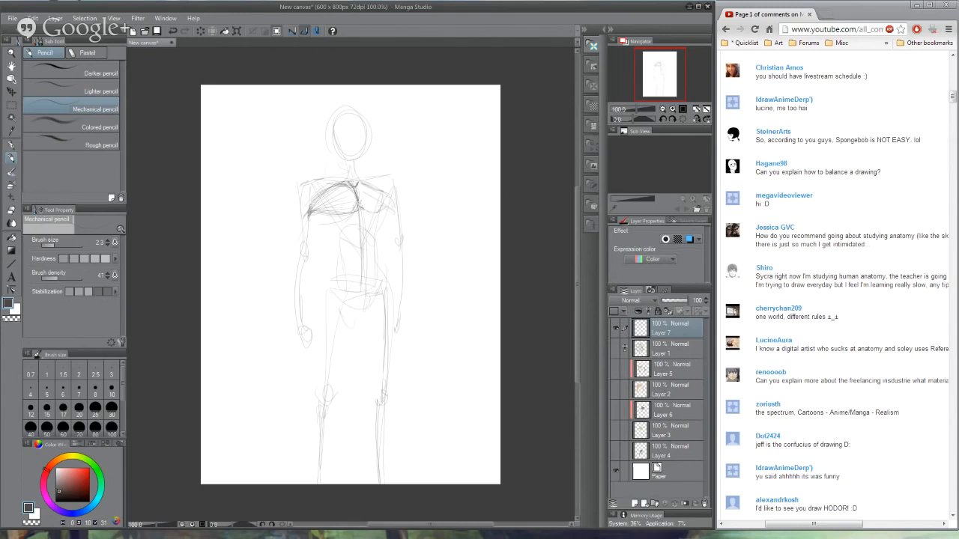
- Switch to the browser, look through the L'Ecorché anatomy app page on iTunes and return to the canvas
{"action": "left_click", "coordinate": [828, 14]}
{"action": "left_click", "coordinate": [894, 14]}
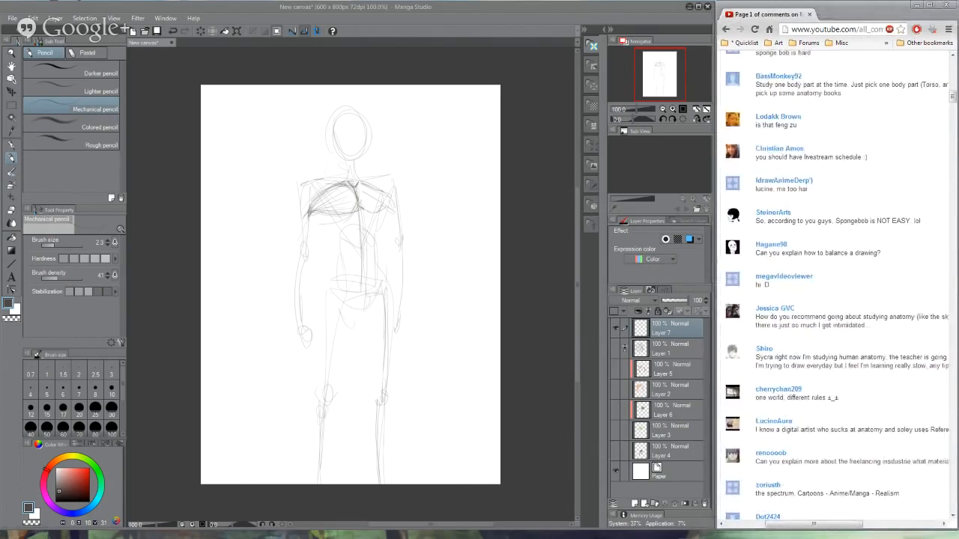
{"action": "key", "text": "alt+Tab"}
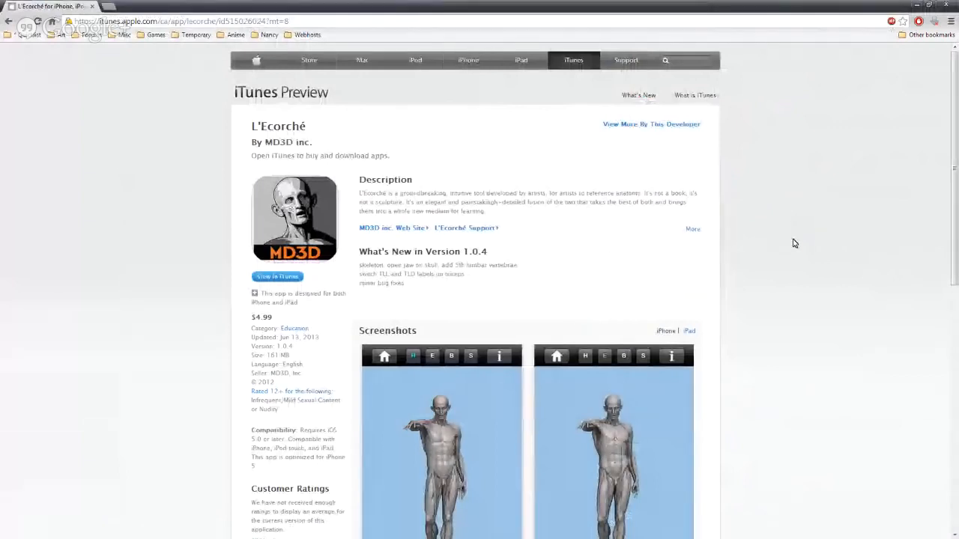
{"action": "scroll", "coordinate": [790, 247], "scroll_direction": "down", "scroll_amount": 2}
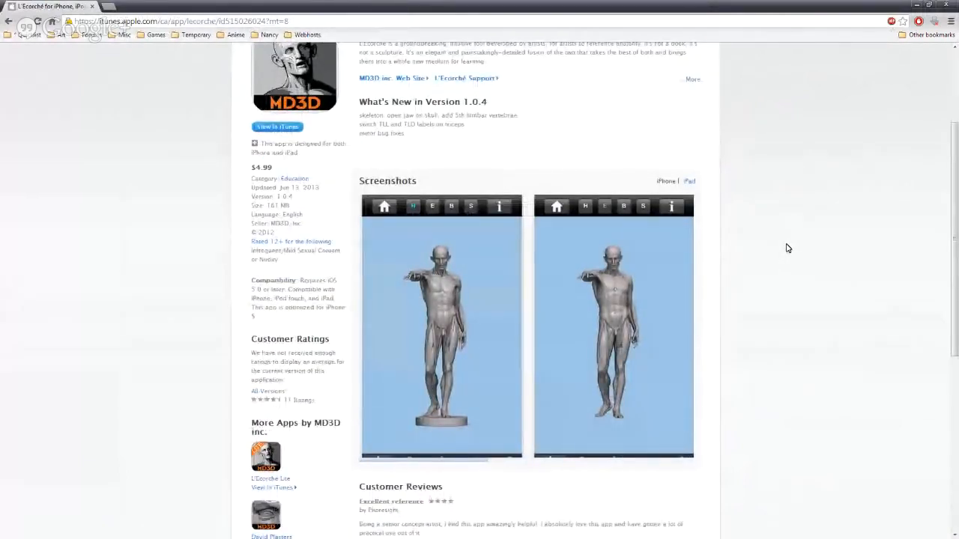
{"action": "scroll", "coordinate": [786, 248], "scroll_direction": "down", "scroll_amount": 3}
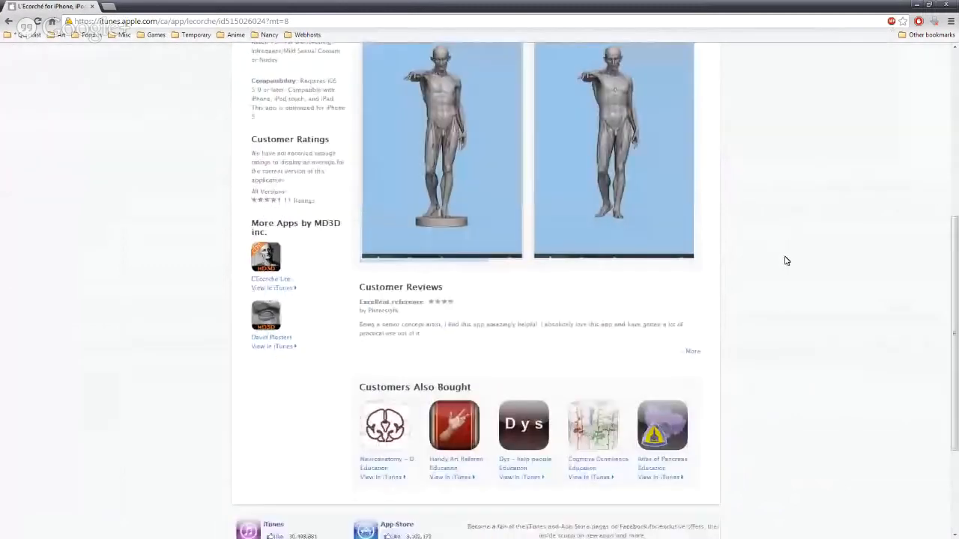
{"action": "left_click", "coordinate": [916, 5]}
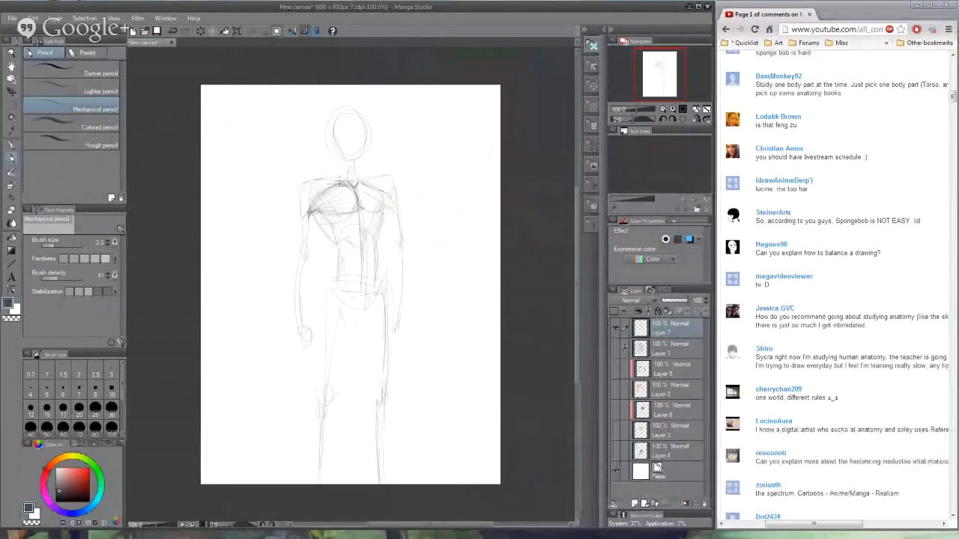
- Sketch the deltoids, neck and collarbone area, the upper arm muscles and the side of the torso
{"action": "mouse_move", "coordinate": [337, 180]}
{"action": "left_mouse_down"}
{"action": "mouse_move", "coordinate": [311, 181]}
{"action": "mouse_move", "coordinate": [300, 222]}
{"action": "mouse_move", "coordinate": [320, 194]}
{"action": "mouse_move", "coordinate": [314, 183]}
{"action": "mouse_move", "coordinate": [302, 192]}
{"action": "mouse_move", "coordinate": [301, 217]}
{"action": "left_mouse_up"}
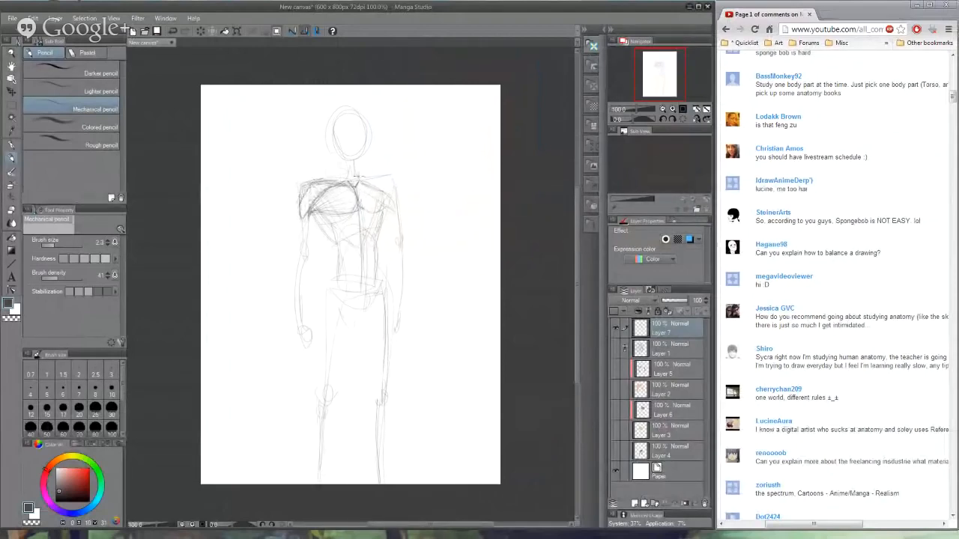
{"action": "mouse_move", "coordinate": [356, 177]}
{"action": "left_mouse_down"}
{"action": "mouse_move", "coordinate": [390, 177]}
{"action": "mouse_move", "coordinate": [398, 218]}
{"action": "mouse_move", "coordinate": [384, 177]}
{"action": "mouse_move", "coordinate": [322, 179]}
{"action": "mouse_move", "coordinate": [366, 174]}
{"action": "mouse_move", "coordinate": [355, 187]}
{"action": "left_mouse_up"}
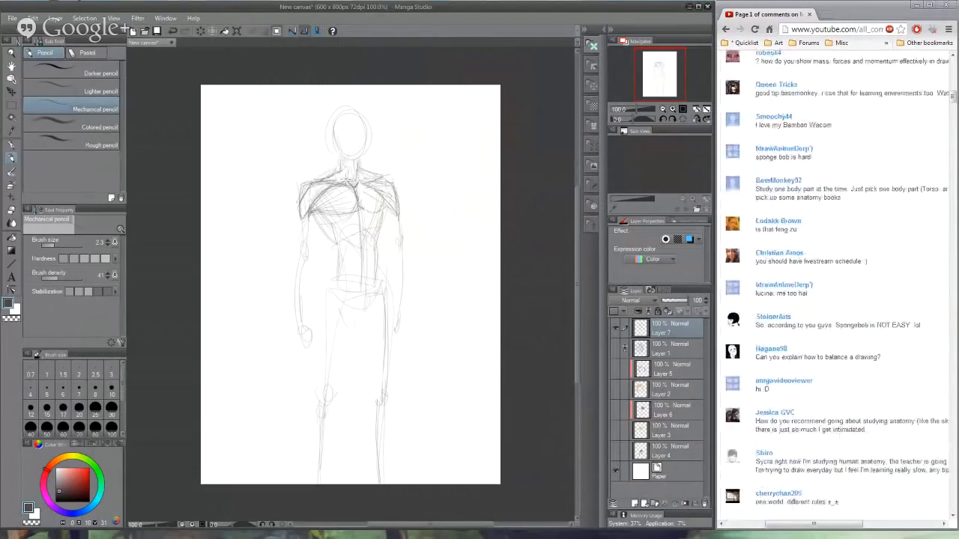
{"action": "mouse_move", "coordinate": [314, 217]}
{"action": "left_mouse_down"}
{"action": "mouse_move", "coordinate": [298, 262]}
{"action": "mouse_move", "coordinate": [303, 306]}
{"action": "left_mouse_up"}
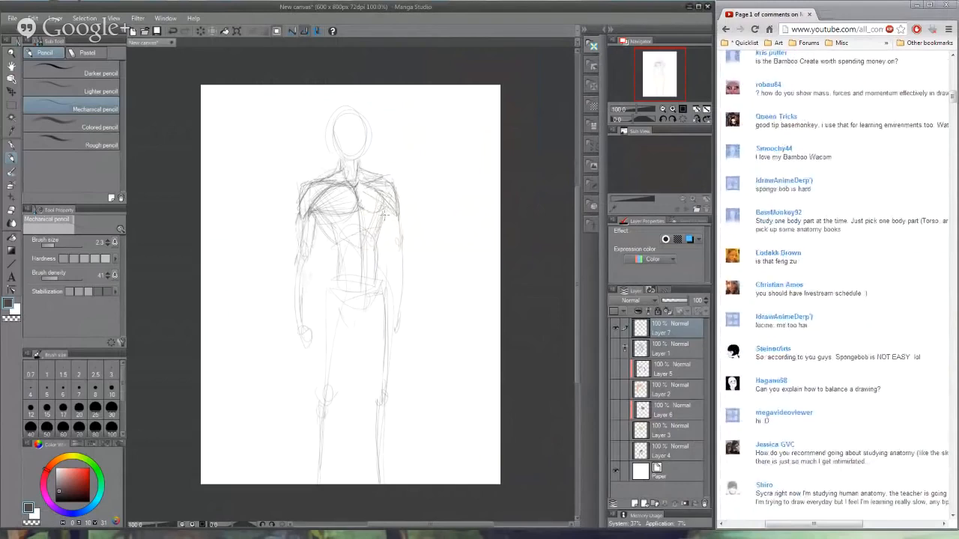
{"action": "left_click_drag", "start_coordinate": [385, 215], "coordinate": [375, 281]}
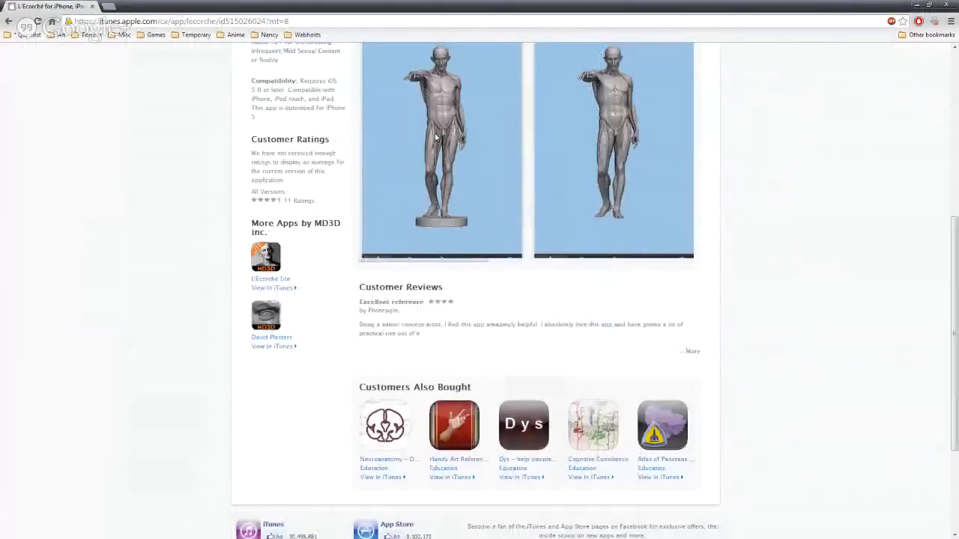
- Recheck the L'Ecorché app screenshots, then refine the pectorals and sketch the ribcage, abdominals and waist contour
{"action": "scroll", "coordinate": [434, 133], "scroll_direction": "up", "scroll_amount": 1}
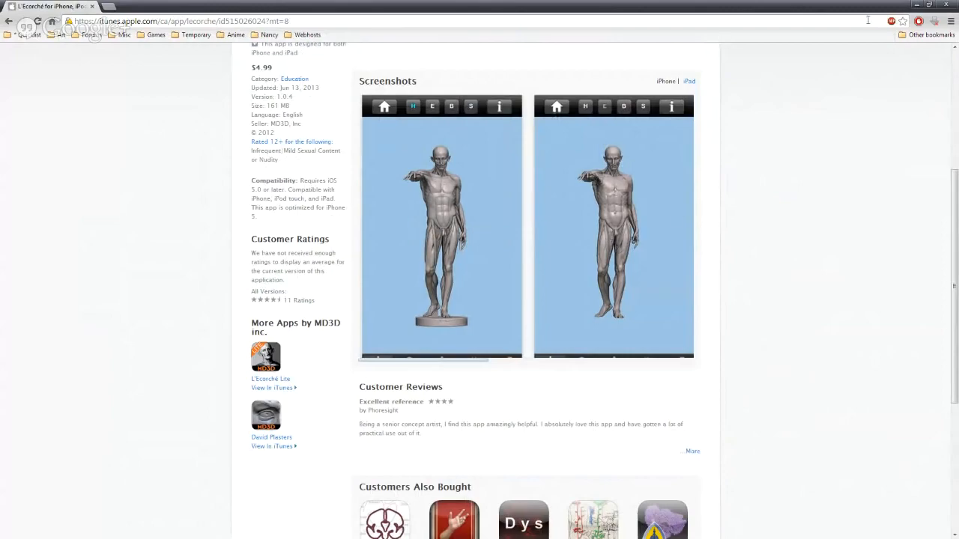
{"action": "left_click", "coordinate": [928, 6]}
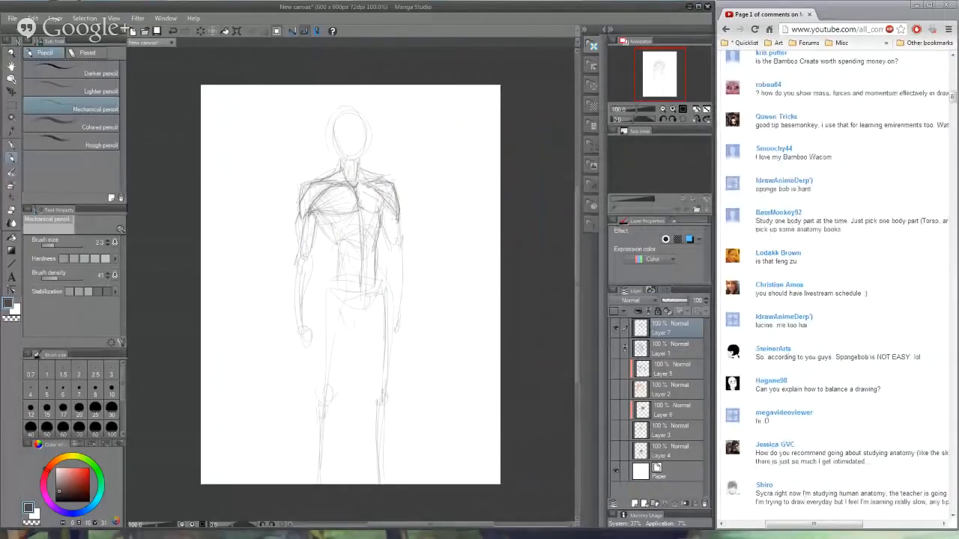
{"action": "left_click_drag", "start_coordinate": [361, 186], "coordinate": [386, 204]}
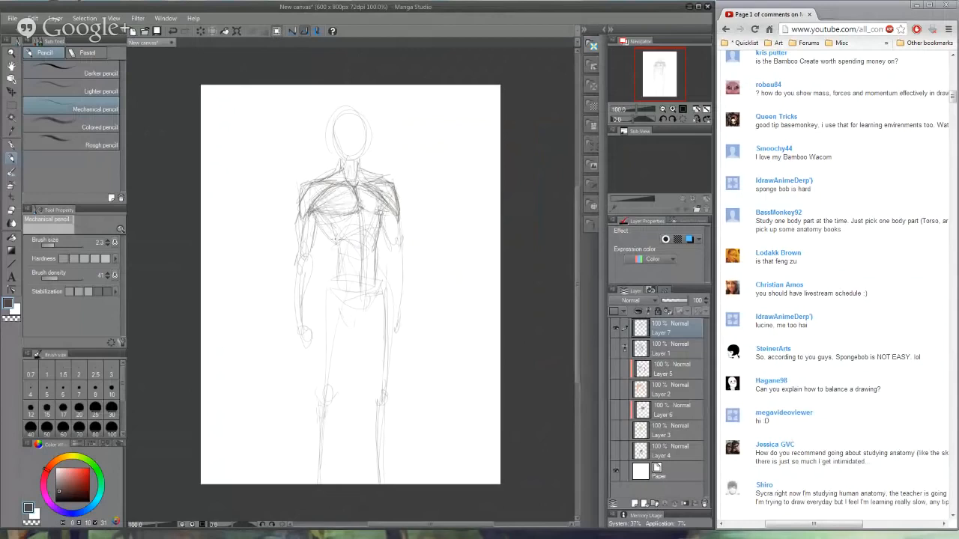
{"action": "left_click_drag", "start_coordinate": [334, 228], "coordinate": [359, 221]}
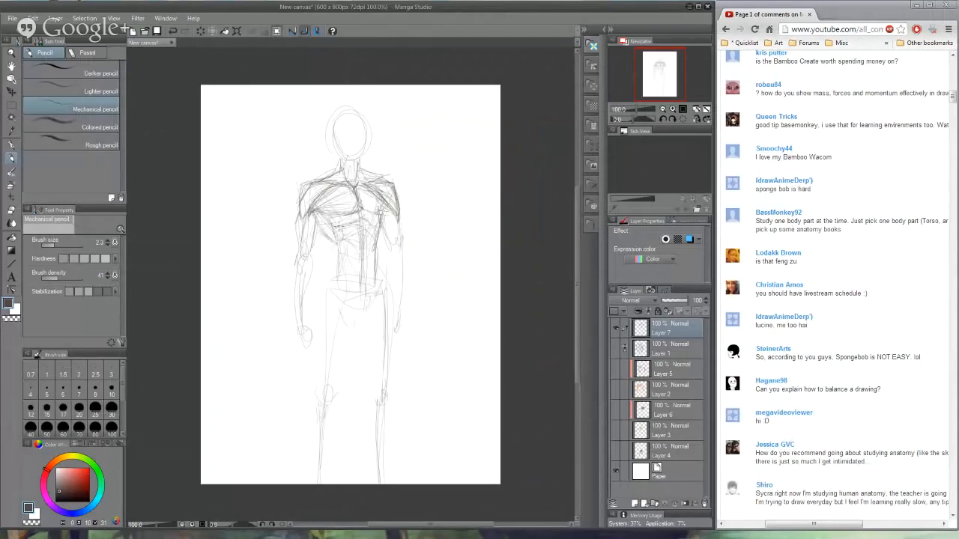
{"action": "left_click_drag", "start_coordinate": [326, 235], "coordinate": [336, 259]}
{"action": "mouse_move", "coordinate": [312, 219]}
{"action": "left_mouse_down"}
{"action": "mouse_move", "coordinate": [328, 238]}
{"action": "mouse_move", "coordinate": [332, 282]}
{"action": "left_mouse_up"}
{"action": "left_click_drag", "start_coordinate": [385, 220], "coordinate": [378, 238]}
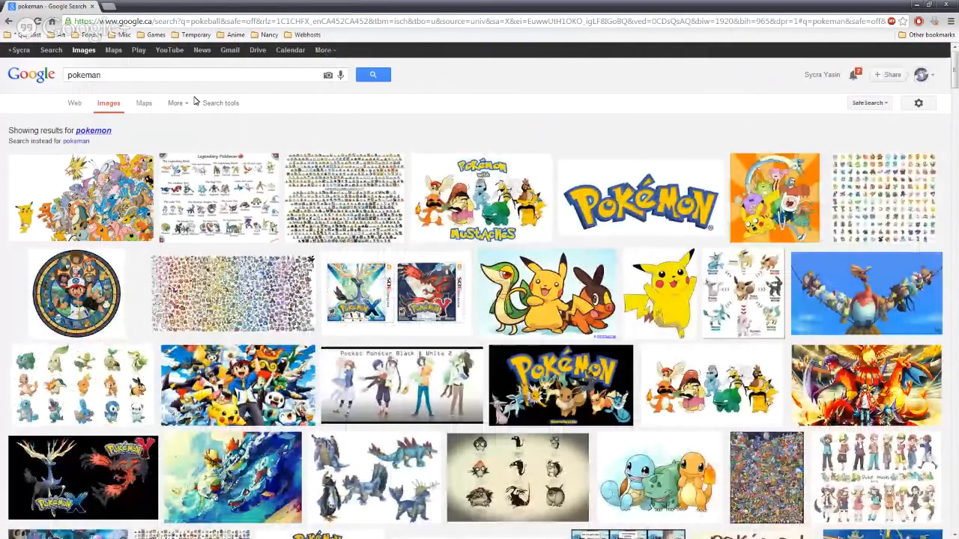
- Search Google Images in the browser for "pectoralis major"
{"action": "left_click_drag", "start_coordinate": [113, 75], "coordinate": [45, 78]}
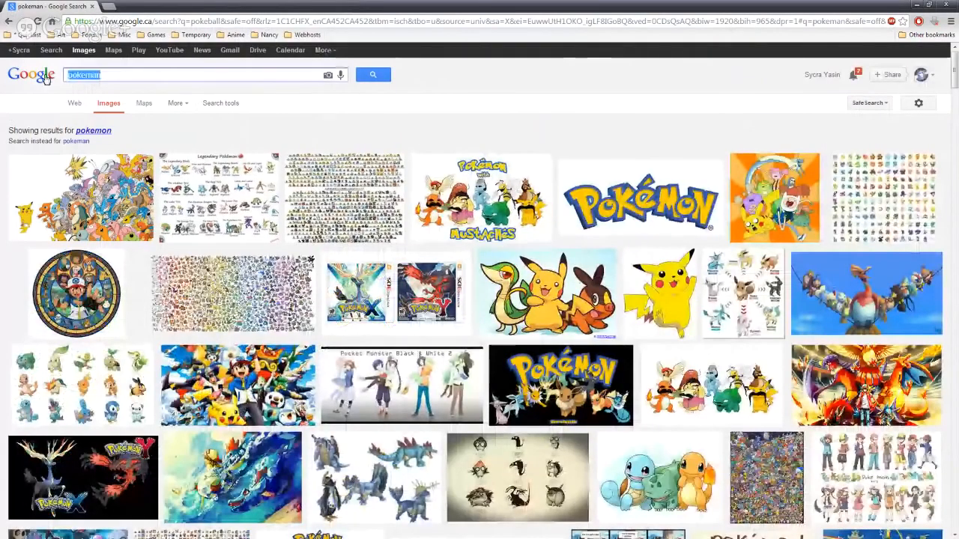
{"action": "type", "text": "p"}
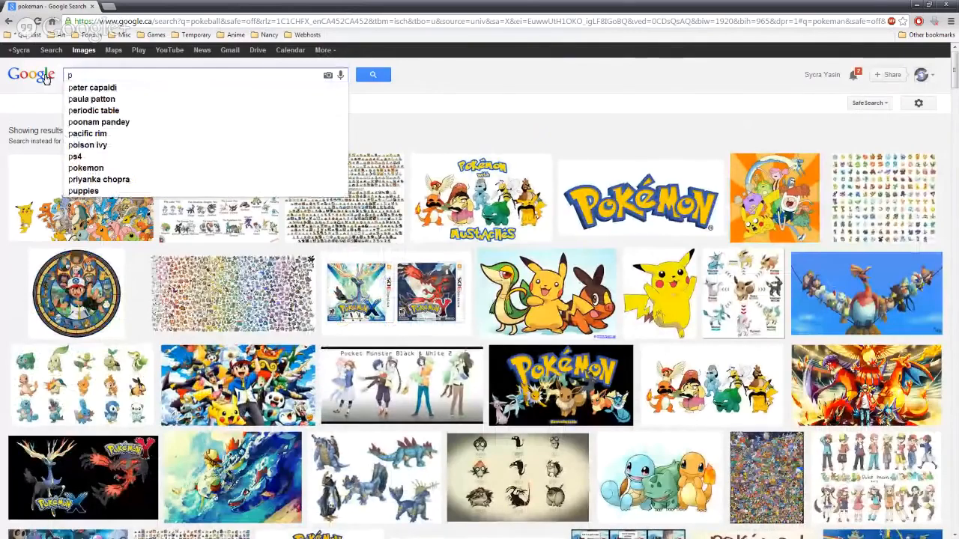
{"action": "type", "text": "ectori"}
{"action": "key", "text": "BackSpace"}
{"action": "type", "text": "alis major"}
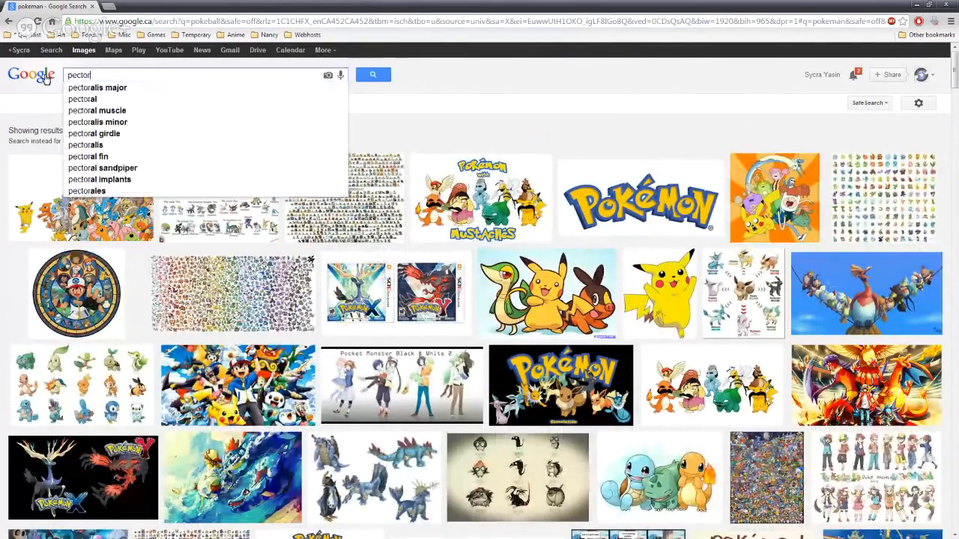
{"action": "key", "text": "Return"}
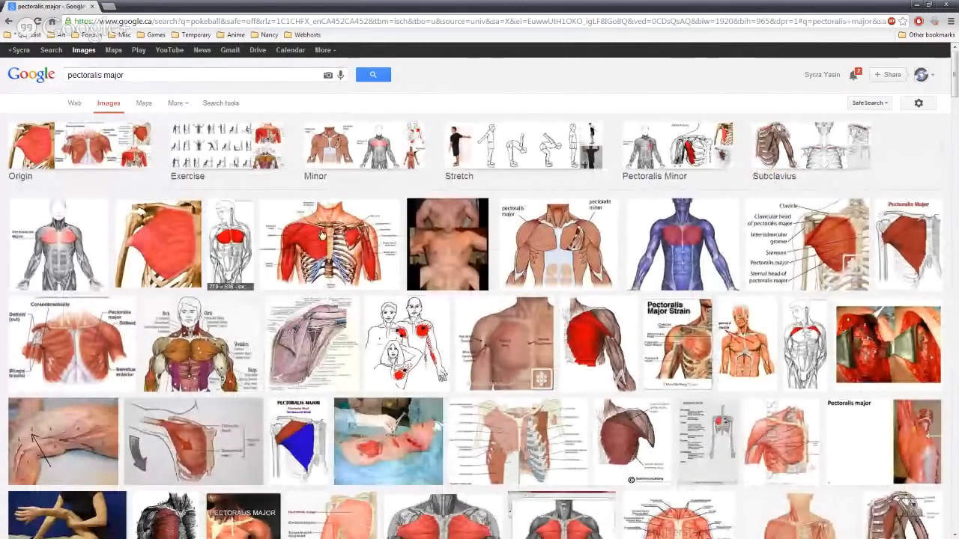
- Open the Origin image group, view the Wikipedia pectoralis major diagram and go back to the drawing
{"action": "left_click", "coordinate": [26, 155]}
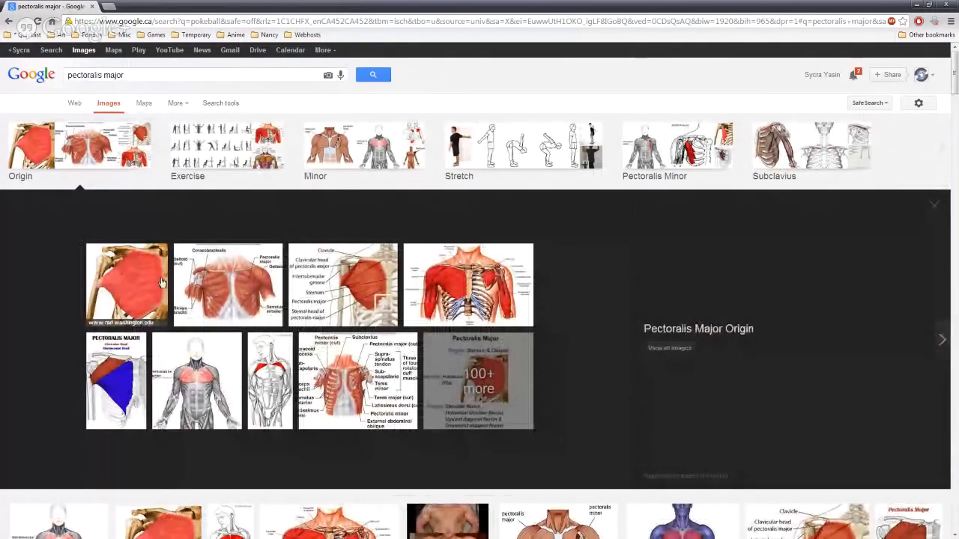
{"action": "left_click", "coordinate": [202, 382]}
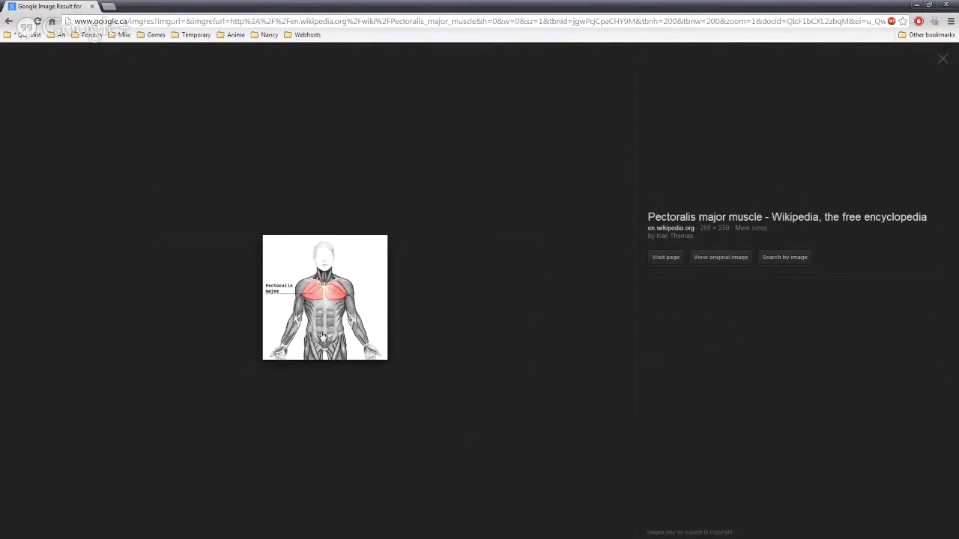
{"action": "left_click", "coordinate": [9, 21]}
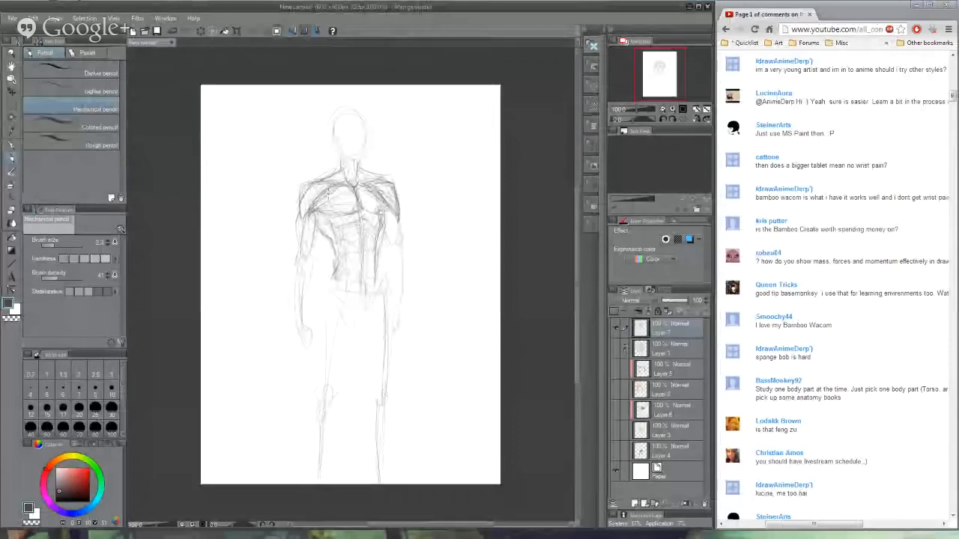
- Pick a slightly darker grey and reinforce the chest, shoulder and arm contours of the standing figure
{"action": "left_click", "coordinate": [61, 493]}
{"action": "mouse_move", "coordinate": [332, 201]}
{"action": "left_mouse_down"}
{"action": "mouse_move", "coordinate": [332, 187]}
{"action": "mouse_move", "coordinate": [313, 211]}
{"action": "mouse_move", "coordinate": [334, 216]}
{"action": "mouse_move", "coordinate": [360, 193]}
{"action": "mouse_move", "coordinate": [352, 186]}
{"action": "mouse_move", "coordinate": [385, 216]}
{"action": "mouse_move", "coordinate": [393, 200]}
{"action": "mouse_move", "coordinate": [374, 187]}
{"action": "mouse_move", "coordinate": [378, 175]}
{"action": "mouse_move", "coordinate": [397, 214]}
{"action": "mouse_move", "coordinate": [402, 307]}
{"action": "left_mouse_up"}
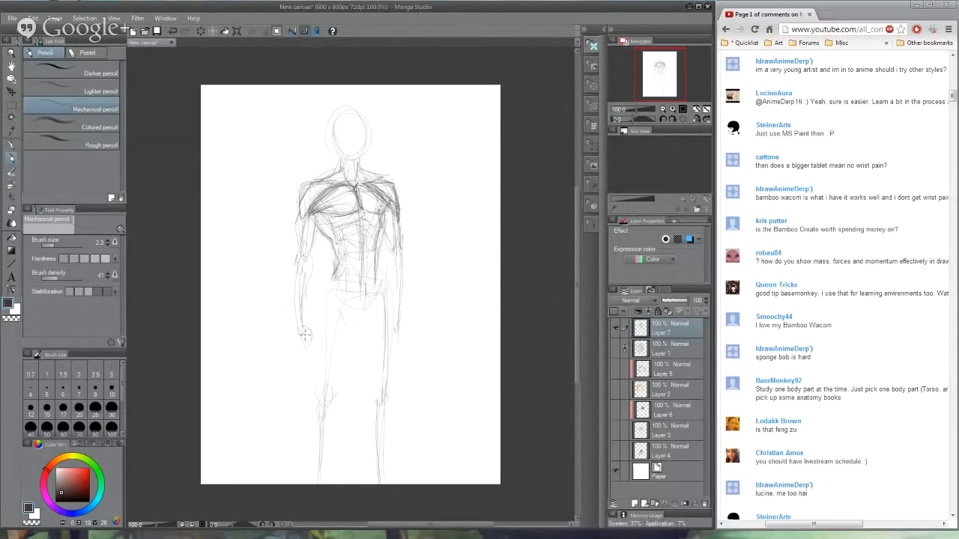
{"action": "mouse_move", "coordinate": [308, 182]}
{"action": "left_mouse_down"}
{"action": "mouse_move", "coordinate": [301, 217]}
{"action": "mouse_move", "coordinate": [308, 208]}
{"action": "left_mouse_up"}
{"action": "mouse_move", "coordinate": [306, 185]}
{"action": "left_mouse_down"}
{"action": "mouse_move", "coordinate": [333, 181]}
{"action": "mouse_move", "coordinate": [319, 195]}
{"action": "left_mouse_up"}
{"action": "left_click_drag", "start_coordinate": [399, 211], "coordinate": [400, 198]}
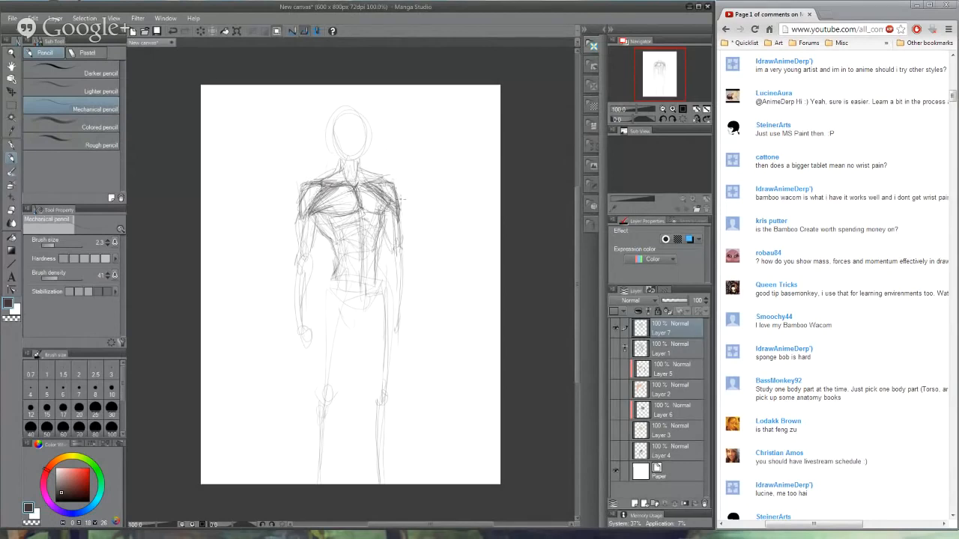
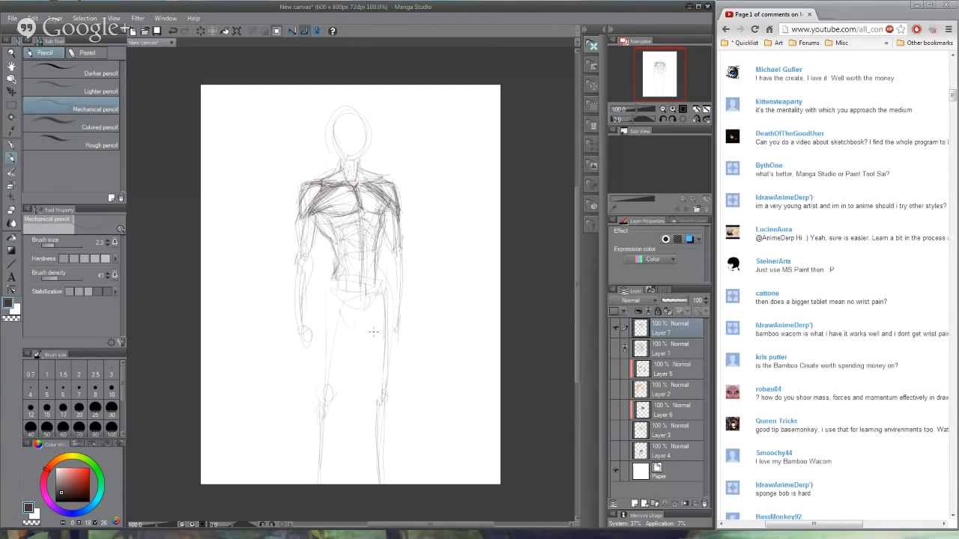
- Reinforce the standing figure's arm and side contours, and clear the layer to leave a blank canvas
{"action": "left_click_drag", "start_coordinate": [297, 216], "coordinate": [301, 249]}
{"action": "left_click_drag", "start_coordinate": [309, 183], "coordinate": [288, 310]}
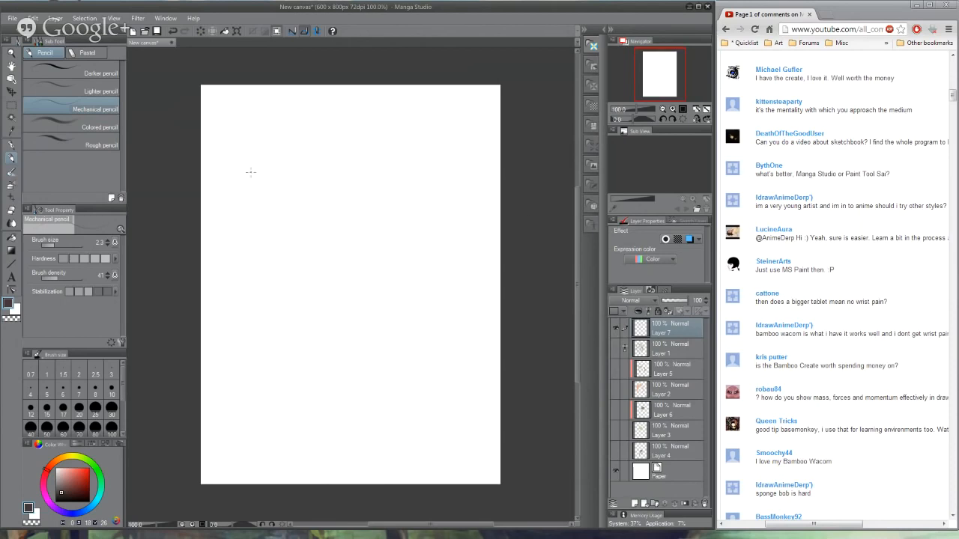
- Sketch jointed line skeletons of a bent arm and an extended arm below it, and outline the bent upper arm's muscles
{"action": "mouse_move", "coordinate": [251, 172]}
{"action": "left_mouse_down"}
{"action": "mouse_move", "coordinate": [300, 254]}
{"action": "mouse_move", "coordinate": [303, 243]}
{"action": "mouse_move", "coordinate": [336, 242]}
{"action": "mouse_move", "coordinate": [397, 217]}
{"action": "left_mouse_up"}
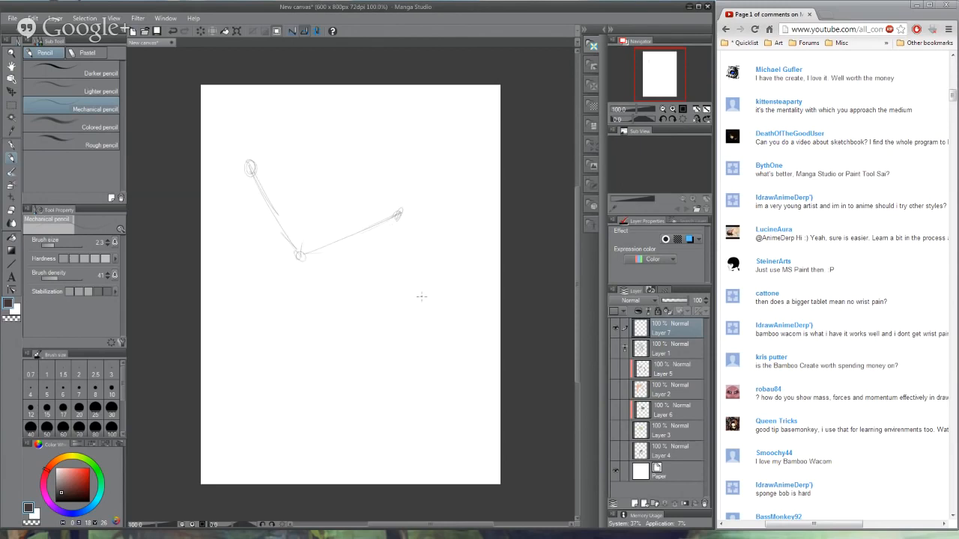
{"action": "left_click_drag", "start_coordinate": [422, 298], "coordinate": [242, 431]}
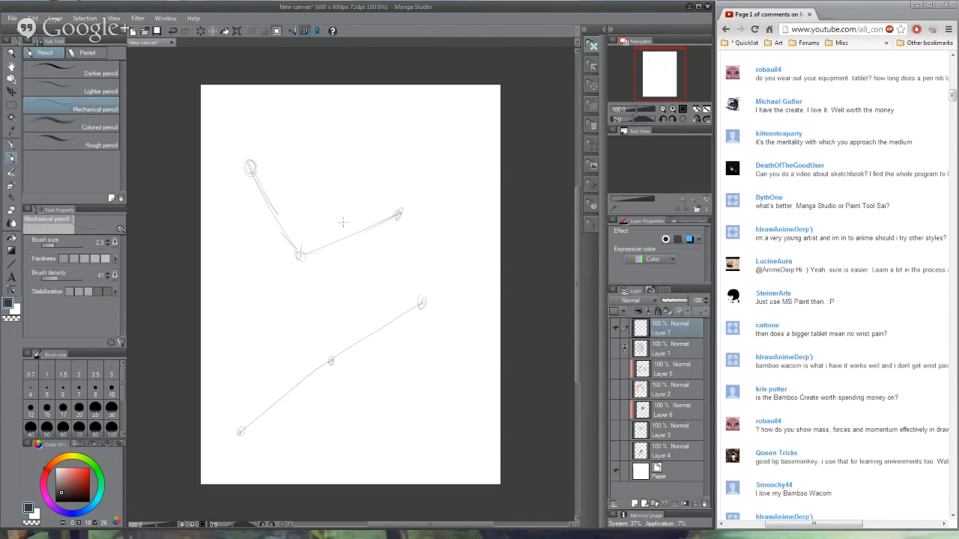
{"action": "mouse_move", "coordinate": [316, 241]}
{"action": "left_mouse_down"}
{"action": "mouse_move", "coordinate": [365, 217]}
{"action": "mouse_move", "coordinate": [318, 239]}
{"action": "mouse_move", "coordinate": [349, 216]}
{"action": "mouse_move", "coordinate": [374, 214]}
{"action": "left_mouse_up"}
{"action": "mouse_move", "coordinate": [315, 246]}
{"action": "left_mouse_down"}
{"action": "mouse_move", "coordinate": [356, 250]}
{"action": "mouse_move", "coordinate": [395, 222]}
{"action": "mouse_move", "coordinate": [376, 247]}
{"action": "mouse_move", "coordinate": [309, 269]}
{"action": "mouse_move", "coordinate": [374, 251]}
{"action": "left_mouse_up"}
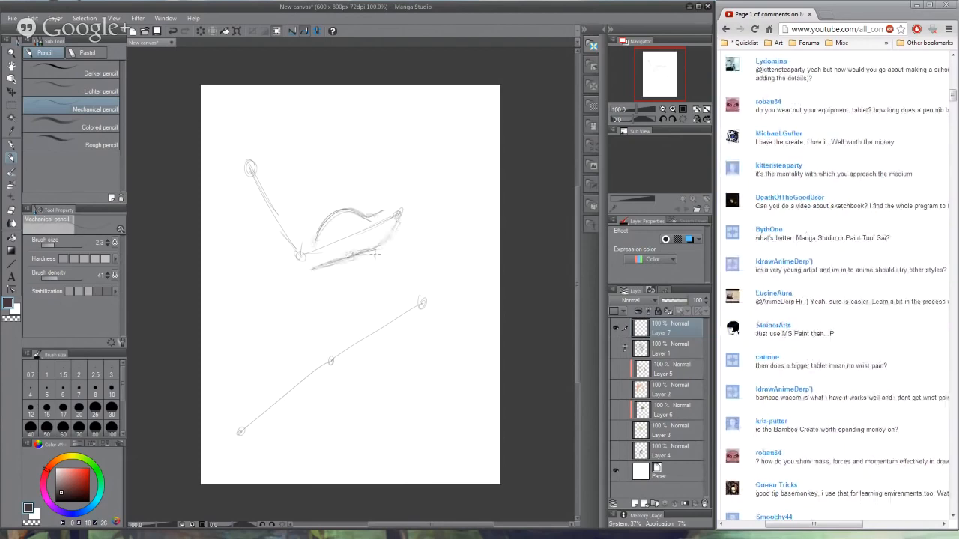
- Outline the extended arm's upper-arm muscles and forearm around its line skeleton
{"action": "mouse_move", "coordinate": [422, 312]}
{"action": "left_mouse_down"}
{"action": "mouse_move", "coordinate": [418, 331]}
{"action": "mouse_move", "coordinate": [335, 376]}
{"action": "left_mouse_up"}
{"action": "left_click_drag", "start_coordinate": [367, 329], "coordinate": [408, 299]}
{"action": "mouse_move", "coordinate": [334, 346]}
{"action": "left_mouse_down"}
{"action": "mouse_move", "coordinate": [419, 291]}
{"action": "mouse_move", "coordinate": [363, 318]}
{"action": "mouse_move", "coordinate": [244, 430]}
{"action": "left_mouse_up"}
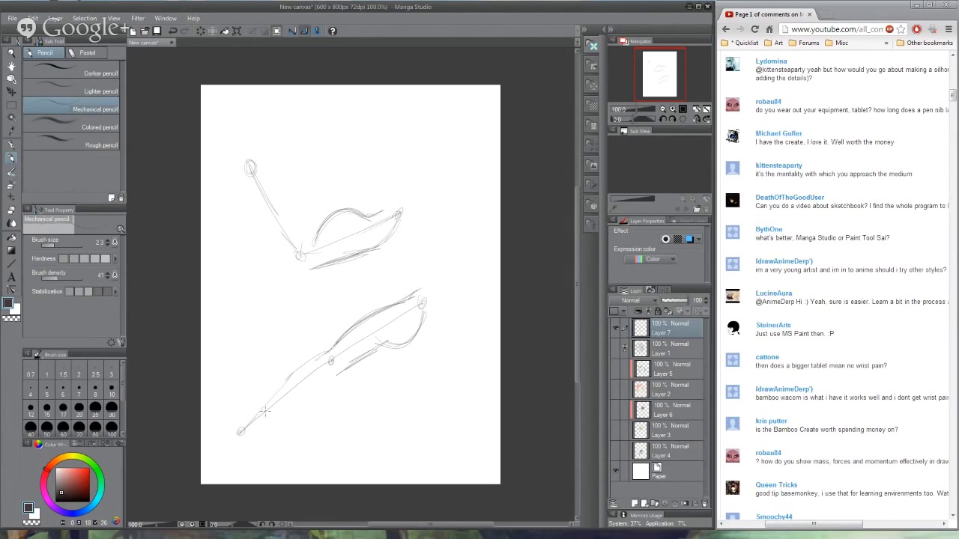
{"action": "mouse_move", "coordinate": [371, 360]}
{"action": "left_mouse_down"}
{"action": "mouse_move", "coordinate": [279, 423]}
{"action": "mouse_move", "coordinate": [241, 426]}
{"action": "mouse_move", "coordinate": [234, 411]}
{"action": "mouse_move", "coordinate": [221, 432]}
{"action": "mouse_move", "coordinate": [237, 447]}
{"action": "mouse_move", "coordinate": [275, 423]}
{"action": "left_mouse_up"}
- Outline the bent arm's fist, forearm and elbow, joining them to the underside of the upper arm
{"action": "mouse_move", "coordinate": [248, 140]}
{"action": "left_mouse_down"}
{"action": "mouse_move", "coordinate": [259, 125]}
{"action": "mouse_move", "coordinate": [280, 149]}
{"action": "mouse_move", "coordinate": [271, 169]}
{"action": "mouse_move", "coordinate": [261, 163]}
{"action": "mouse_move", "coordinate": [302, 248]}
{"action": "left_mouse_up"}
{"action": "left_click_drag", "start_coordinate": [255, 196], "coordinate": [271, 231]}
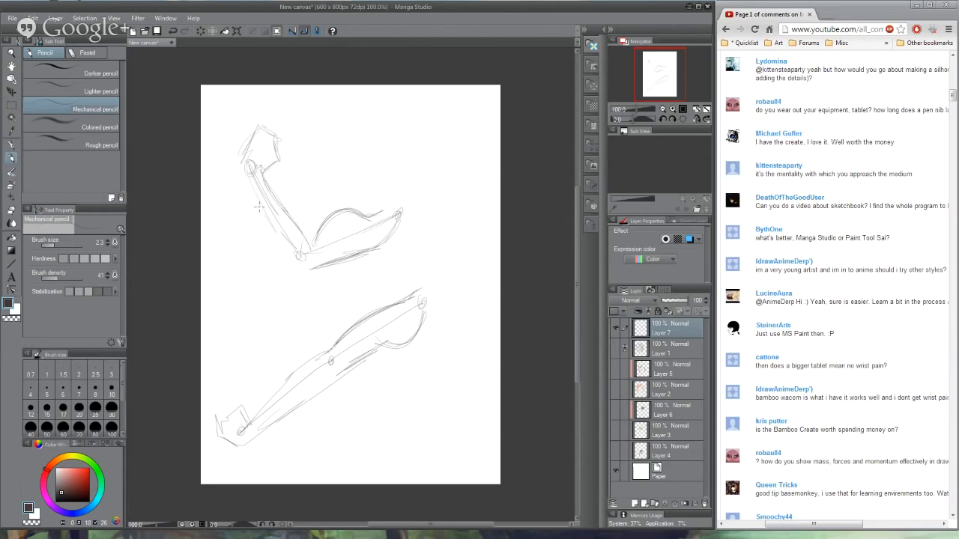
{"action": "left_click_drag", "start_coordinate": [247, 178], "coordinate": [284, 254]}
{"action": "mouse_move", "coordinate": [253, 195]}
{"action": "left_mouse_down"}
{"action": "mouse_move", "coordinate": [292, 259]}
{"action": "mouse_move", "coordinate": [275, 241]}
{"action": "mouse_move", "coordinate": [326, 268]}
{"action": "mouse_move", "coordinate": [318, 274]}
{"action": "mouse_move", "coordinate": [351, 259]}
{"action": "left_mouse_up"}
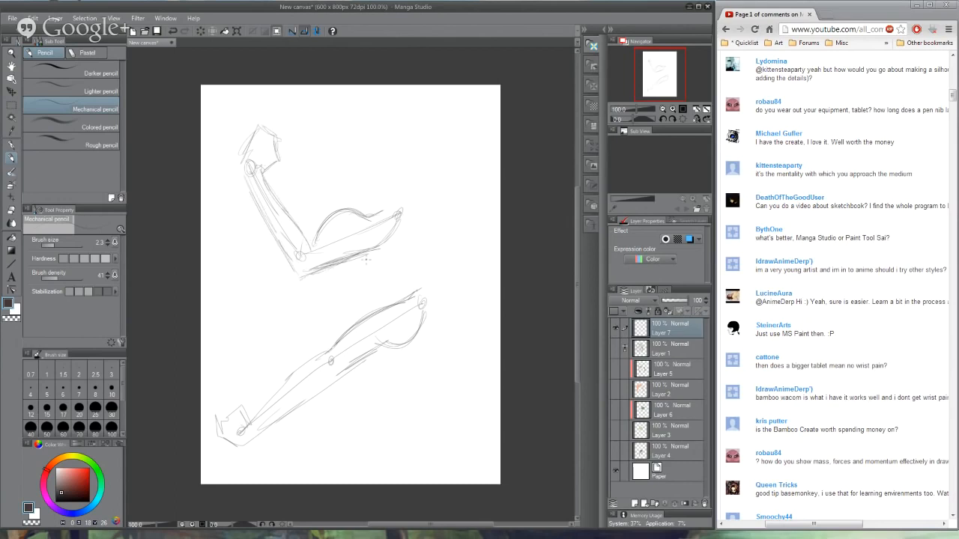
- Add the shoulder curves to both arms and reinforce the underside contours of their upper arms
{"action": "mouse_move", "coordinate": [361, 218]}
{"action": "left_mouse_down"}
{"action": "mouse_move", "coordinate": [389, 191]}
{"action": "mouse_move", "coordinate": [399, 195]}
{"action": "left_mouse_up"}
{"action": "left_click_drag", "start_coordinate": [380, 245], "coordinate": [406, 226]}
{"action": "mouse_move", "coordinate": [397, 301]}
{"action": "left_mouse_down"}
{"action": "mouse_move", "coordinate": [427, 283]}
{"action": "mouse_move", "coordinate": [409, 279]}
{"action": "left_mouse_up"}
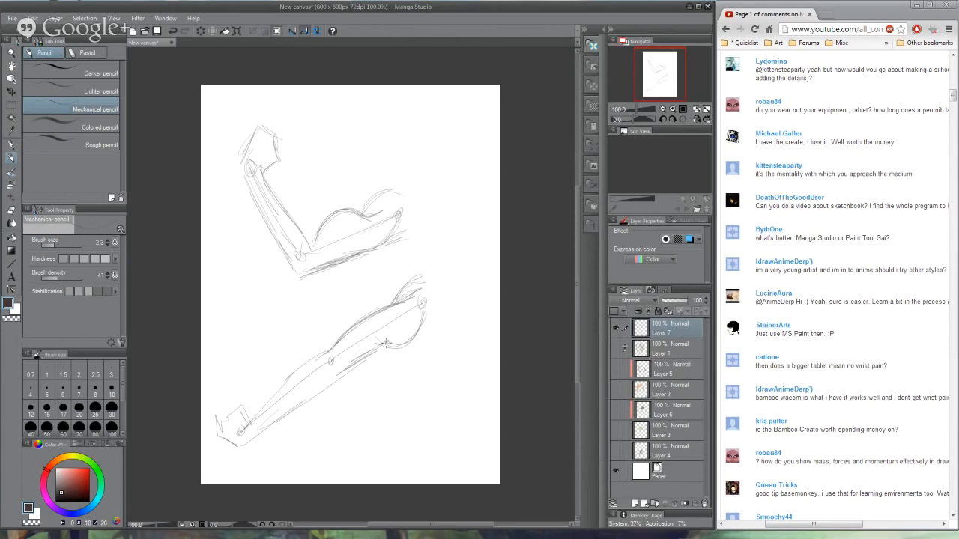
{"action": "left_click_drag", "start_coordinate": [395, 347], "coordinate": [325, 388]}
{"action": "left_click_drag", "start_coordinate": [408, 337], "coordinate": [401, 346]}
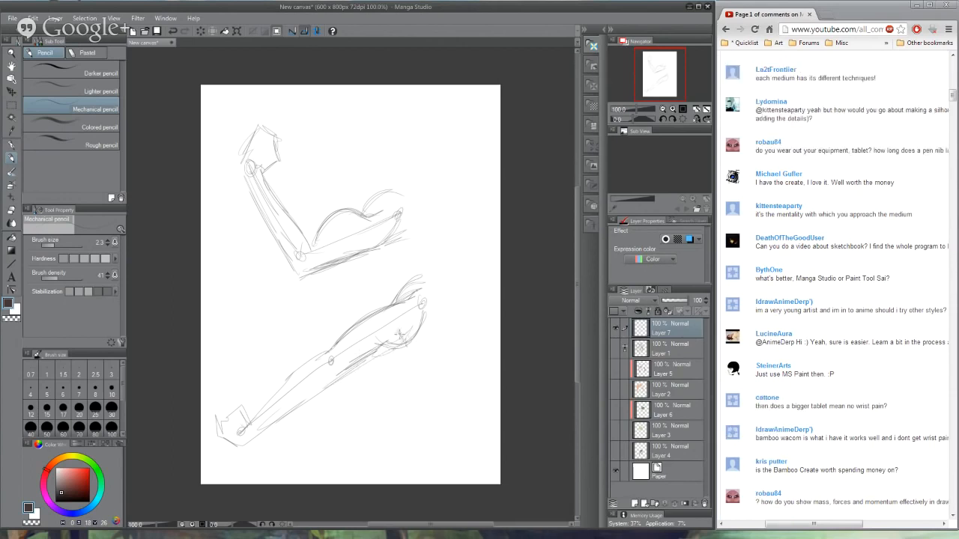
- Label the upper-arm muscle of both arms BICEPS with pointing arrows, and clear the layer
{"action": "mouse_move", "coordinate": [330, 291]}
{"action": "left_mouse_down"}
{"action": "mouse_move", "coordinate": [367, 282]}
{"action": "mouse_move", "coordinate": [374, 266]}
{"action": "mouse_move", "coordinate": [351, 278]}
{"action": "mouse_move", "coordinate": [350, 310]}
{"action": "mouse_move", "coordinate": [355, 279]}
{"action": "left_mouse_up"}
{"action": "left_click_drag", "start_coordinate": [365, 267], "coordinate": [382, 275]}
{"action": "mouse_move", "coordinate": [324, 199]}
{"action": "left_mouse_down"}
{"action": "mouse_move", "coordinate": [323, 213]}
{"action": "mouse_move", "coordinate": [326, 204]}
{"action": "left_mouse_up"}
{"action": "mouse_move", "coordinate": [299, 172]}
{"action": "left_mouse_down"}
{"action": "mouse_move", "coordinate": [309, 187]}
{"action": "mouse_move", "coordinate": [336, 176]}
{"action": "left_mouse_up"}
{"action": "left_click_drag", "start_coordinate": [336, 159], "coordinate": [343, 168]}
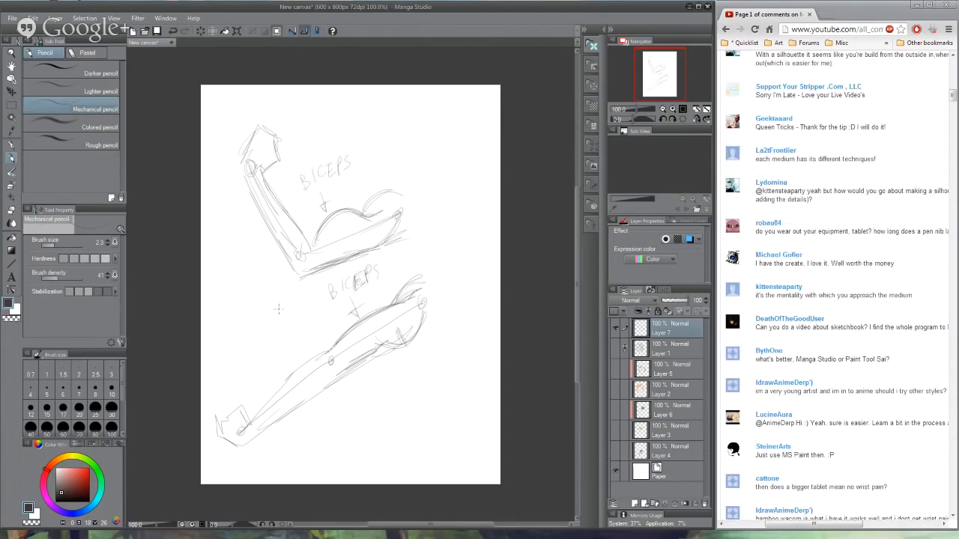
{"action": "mouse_move", "coordinate": [279, 319]}
{"action": "left_mouse_down"}
{"action": "mouse_move", "coordinate": [267, 242]}
{"action": "mouse_move", "coordinate": [274, 259]}
{"action": "left_mouse_up"}
{"action": "mouse_move", "coordinate": [252, 336]}
{"action": "left_mouse_down"}
{"action": "mouse_move", "coordinate": [268, 381]}
{"action": "mouse_move", "coordinate": [272, 372]}
{"action": "left_mouse_up"}
{"action": "key", "text": "Delete"}
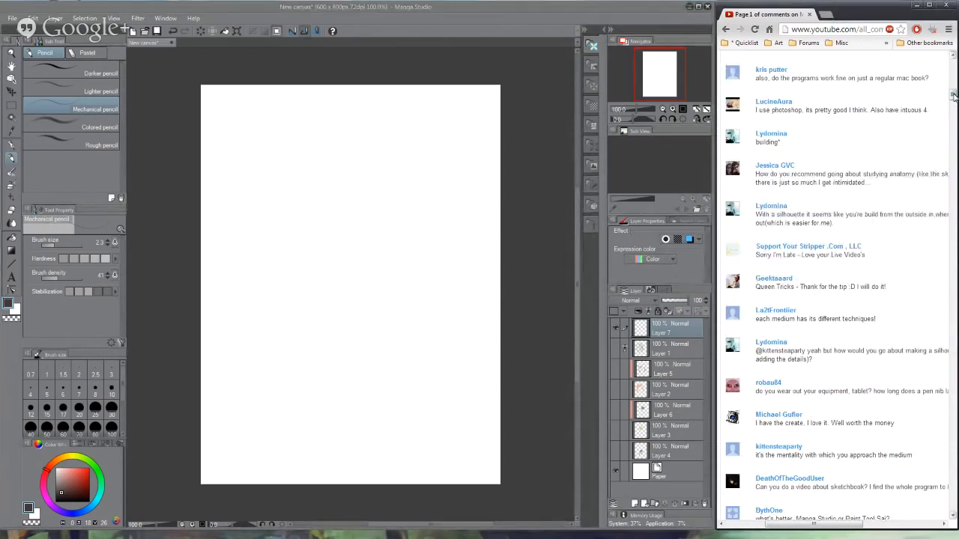
- Sketch a small standing figure with a scribble-shaded head and body beside a wedge of long straight lines
{"action": "left_click_drag", "start_coordinate": [953, 96], "coordinate": [954, 56]}
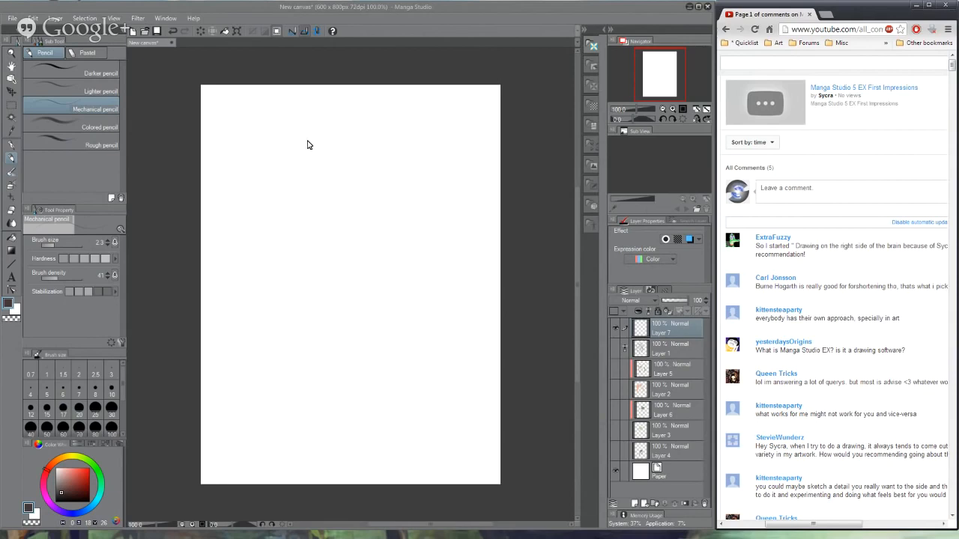
{"action": "left_click", "coordinate": [290, 236]}
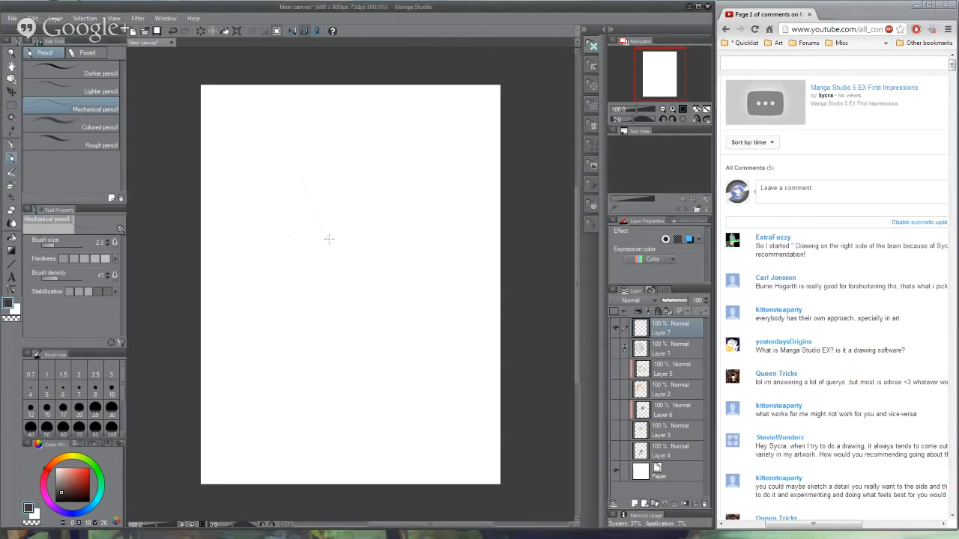
{"action": "mouse_move", "coordinate": [328, 238]}
{"action": "left_mouse_down"}
{"action": "mouse_move", "coordinate": [276, 124]}
{"action": "mouse_move", "coordinate": [371, 239]}
{"action": "mouse_move", "coordinate": [359, 248]}
{"action": "left_mouse_up"}
{"action": "mouse_move", "coordinate": [268, 180]}
{"action": "left_mouse_down"}
{"action": "mouse_move", "coordinate": [277, 187]}
{"action": "mouse_move", "coordinate": [267, 255]}
{"action": "left_mouse_up"}
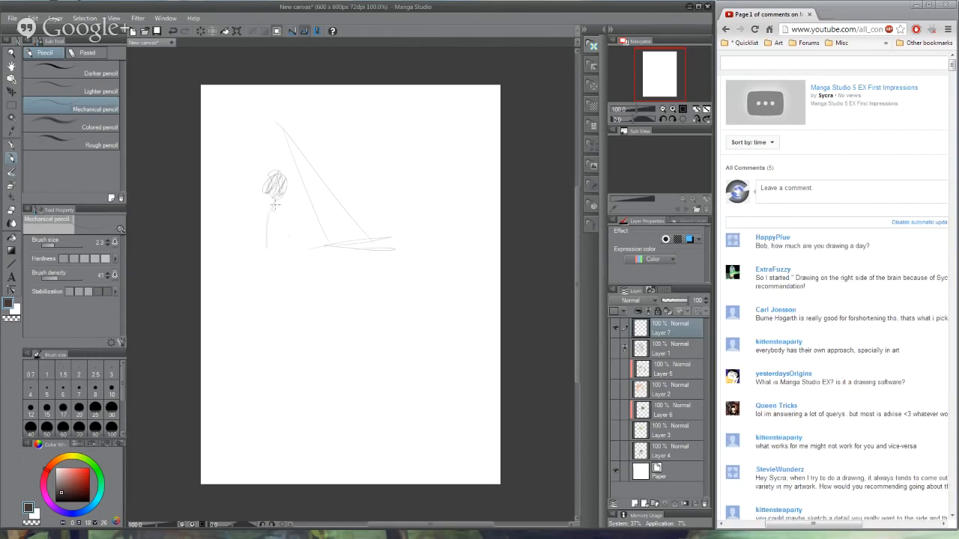
{"action": "left_click_drag", "start_coordinate": [280, 209], "coordinate": [287, 275]}
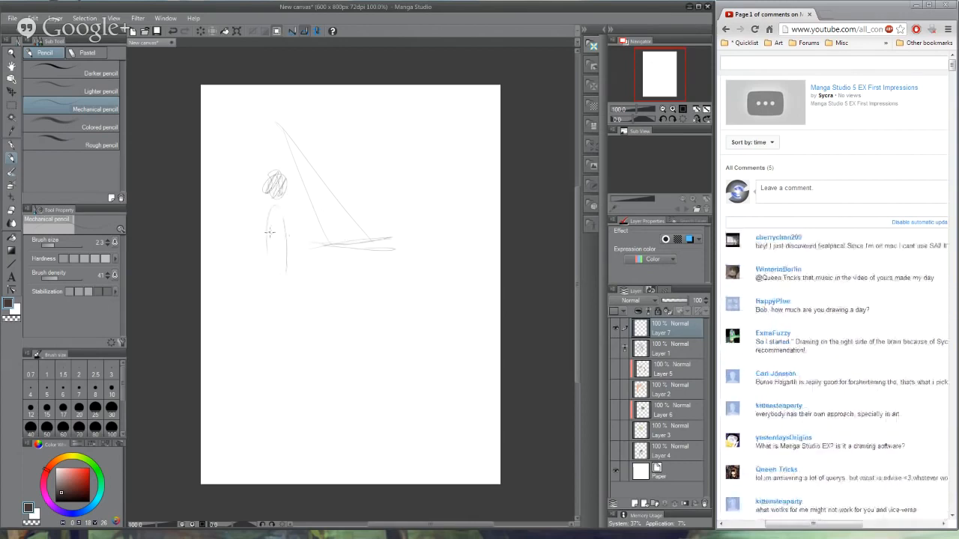
{"action": "mouse_move", "coordinate": [278, 207]}
{"action": "left_mouse_down"}
{"action": "mouse_move", "coordinate": [283, 274]}
{"action": "mouse_move", "coordinate": [274, 279]}
{"action": "mouse_move", "coordinate": [288, 274]}
{"action": "left_mouse_up"}
{"action": "mouse_move", "coordinate": [273, 189]}
{"action": "left_mouse_down"}
{"action": "mouse_move", "coordinate": [289, 201]}
{"action": "mouse_move", "coordinate": [267, 231]}
{"action": "mouse_move", "coordinate": [261, 277]}
{"action": "left_mouse_up"}
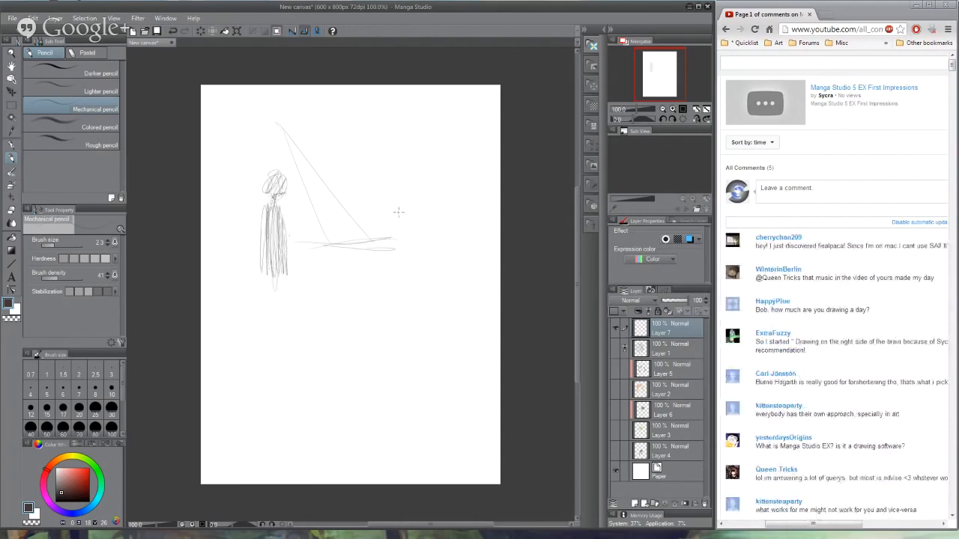
- Add a wavy contour and long crossing lines across the area beside the small figure
{"action": "left_click_drag", "start_coordinate": [477, 179], "coordinate": [396, 186]}
{"action": "mouse_move", "coordinate": [378, 192]}
{"action": "left_mouse_down"}
{"action": "mouse_move", "coordinate": [372, 205]}
{"action": "mouse_move", "coordinate": [337, 212]}
{"action": "mouse_move", "coordinate": [325, 170]}
{"action": "left_mouse_up"}
{"action": "left_click_drag", "start_coordinate": [302, 203], "coordinate": [315, 248]}
{"action": "left_click_drag", "start_coordinate": [283, 127], "coordinate": [400, 253]}
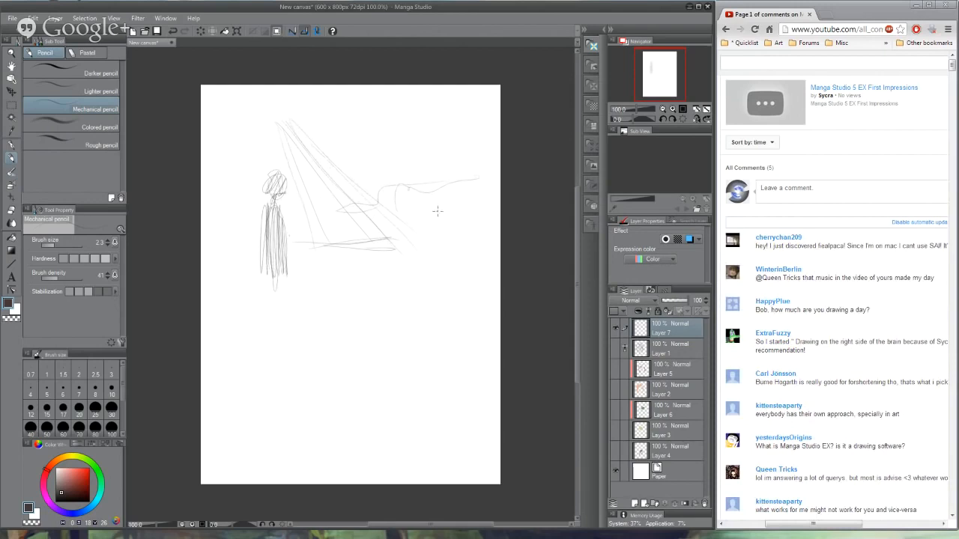
{"action": "left_click_drag", "start_coordinate": [470, 169], "coordinate": [293, 180]}
{"action": "mouse_move", "coordinate": [454, 181]}
{"action": "left_mouse_down"}
{"action": "mouse_move", "coordinate": [367, 194]}
{"action": "mouse_move", "coordinate": [291, 223]}
{"action": "mouse_move", "coordinate": [308, 272]}
{"action": "left_mouse_up"}
- Darken the small figure's head and body, add a loose scribble beside the lines, and clear the layer
{"action": "mouse_move", "coordinate": [276, 207]}
{"action": "left_mouse_down"}
{"action": "mouse_move", "coordinate": [280, 277]}
{"action": "mouse_move", "coordinate": [267, 283]}
{"action": "left_mouse_up"}
{"action": "left_click_drag", "start_coordinate": [275, 214], "coordinate": [279, 274]}
{"action": "mouse_move", "coordinate": [415, 231]}
{"action": "left_mouse_down"}
{"action": "mouse_move", "coordinate": [455, 218]}
{"action": "mouse_move", "coordinate": [435, 235]}
{"action": "mouse_move", "coordinate": [439, 220]}
{"action": "mouse_move", "coordinate": [450, 257]}
{"action": "left_mouse_up"}
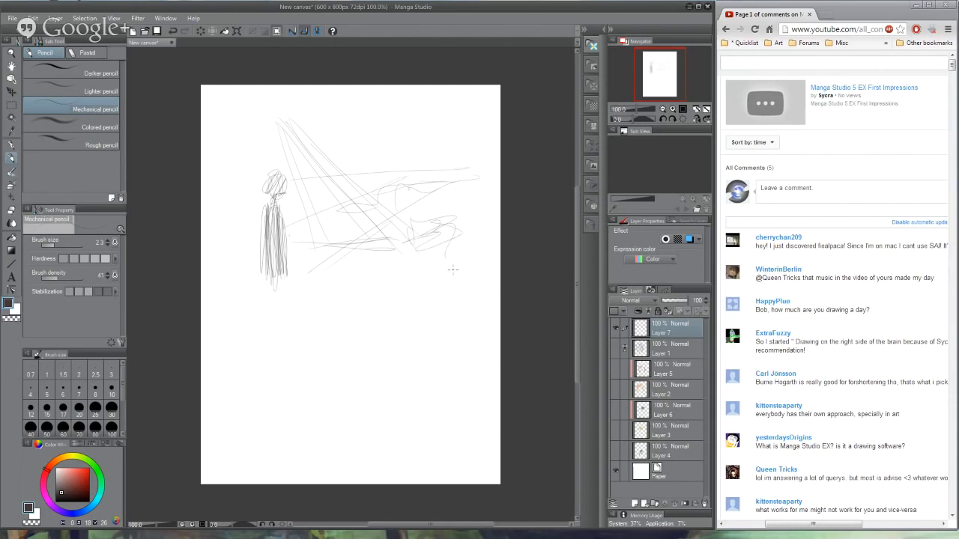
{"action": "left_click_drag", "start_coordinate": [283, 181], "coordinate": [288, 191]}
{"action": "mouse_move", "coordinate": [439, 123]}
{"action": "left_mouse_down"}
{"action": "mouse_move", "coordinate": [289, 182]}
{"action": "mouse_move", "coordinate": [293, 269]}
{"action": "mouse_move", "coordinate": [280, 196]}
{"action": "mouse_move", "coordinate": [272, 204]}
{"action": "mouse_move", "coordinate": [280, 175]}
{"action": "mouse_move", "coordinate": [268, 187]}
{"action": "mouse_move", "coordinate": [267, 174]}
{"action": "mouse_move", "coordinate": [279, 201]}
{"action": "mouse_move", "coordinate": [268, 235]}
{"action": "mouse_move", "coordinate": [291, 243]}
{"action": "mouse_move", "coordinate": [281, 335]}
{"action": "left_mouse_up"}
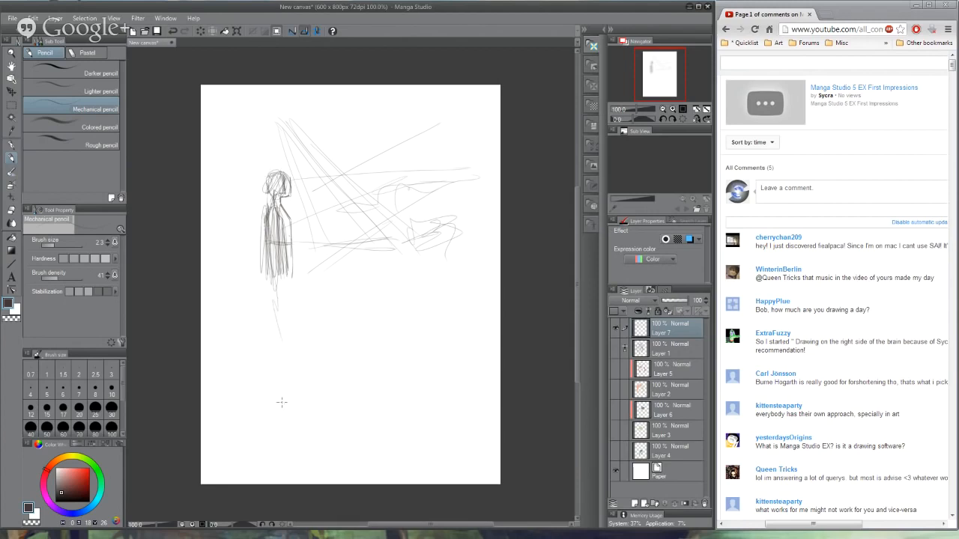
{"action": "key", "text": "Delete"}
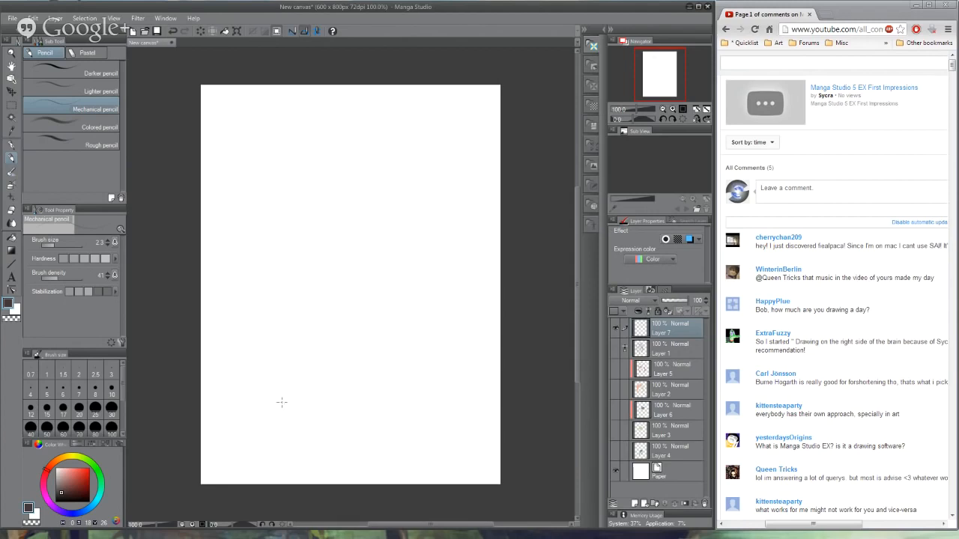
- Sketch a wide rectangular frame containing a large foreground head, a mid-sized standing figure and a tiny distant figure
{"action": "mouse_move", "coordinate": [247, 157]}
{"action": "left_mouse_down"}
{"action": "mouse_move", "coordinate": [265, 271]}
{"action": "mouse_move", "coordinate": [461, 267]}
{"action": "mouse_move", "coordinate": [447, 154]}
{"action": "mouse_move", "coordinate": [263, 157]}
{"action": "mouse_move", "coordinate": [242, 271]}
{"action": "mouse_move", "coordinate": [450, 243]}
{"action": "mouse_move", "coordinate": [269, 150]}
{"action": "left_mouse_up"}
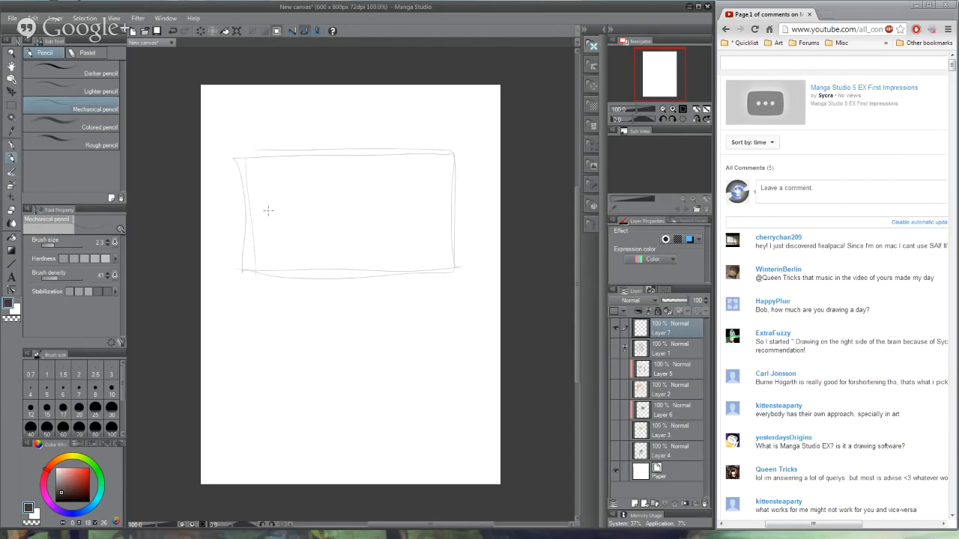
{"action": "mouse_move", "coordinate": [249, 209]}
{"action": "left_mouse_down"}
{"action": "mouse_move", "coordinate": [310, 209]}
{"action": "mouse_move", "coordinate": [286, 168]}
{"action": "mouse_move", "coordinate": [316, 220]}
{"action": "mouse_move", "coordinate": [296, 253]}
{"action": "mouse_move", "coordinate": [253, 274]}
{"action": "mouse_move", "coordinate": [313, 274]}
{"action": "left_mouse_up"}
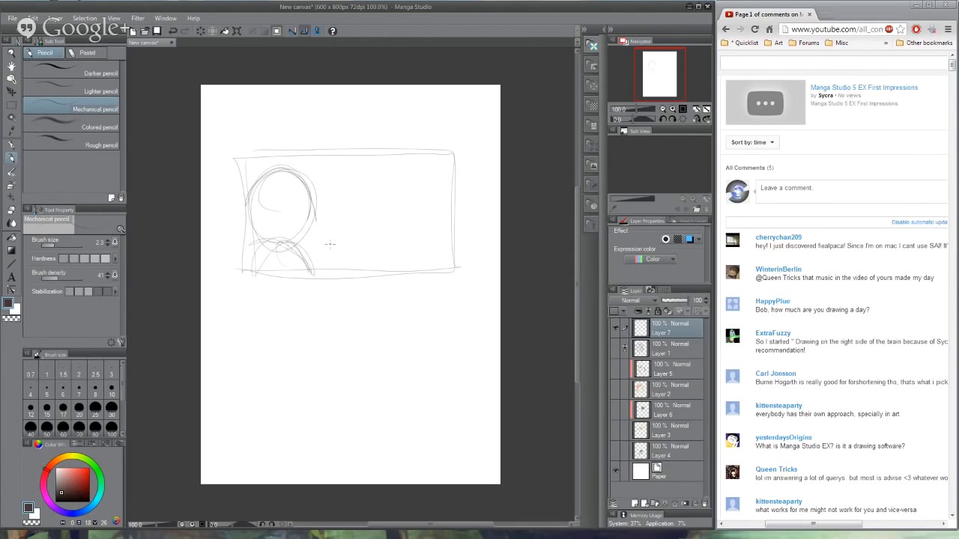
{"action": "mouse_move", "coordinate": [400, 197]}
{"action": "left_mouse_down"}
{"action": "mouse_move", "coordinate": [393, 225]}
{"action": "mouse_move", "coordinate": [394, 214]}
{"action": "mouse_move", "coordinate": [406, 256]}
{"action": "mouse_move", "coordinate": [399, 235]}
{"action": "mouse_move", "coordinate": [390, 267]}
{"action": "left_mouse_up"}
{"action": "left_click_drag", "start_coordinate": [338, 159], "coordinate": [339, 213]}
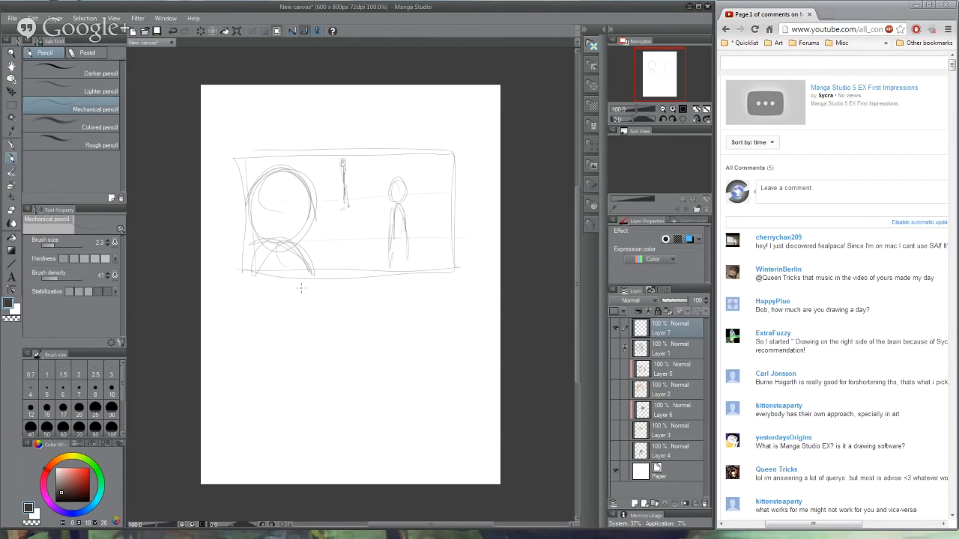
- Reinforce the framed figures, add diagonal lines running to the distant one, circle the focal areas, and clear the layer
{"action": "left_click_drag", "start_coordinate": [291, 245], "coordinate": [311, 275]}
{"action": "left_click_drag", "start_coordinate": [277, 243], "coordinate": [245, 265]}
{"action": "mouse_move", "coordinate": [330, 164]}
{"action": "left_mouse_down"}
{"action": "mouse_move", "coordinate": [364, 196]}
{"action": "mouse_move", "coordinate": [350, 195]}
{"action": "mouse_move", "coordinate": [460, 194]}
{"action": "left_mouse_up"}
{"action": "left_click_drag", "start_coordinate": [402, 197], "coordinate": [396, 271]}
{"action": "mouse_move", "coordinate": [282, 216]}
{"action": "left_mouse_down"}
{"action": "mouse_move", "coordinate": [281, 238]}
{"action": "mouse_move", "coordinate": [299, 239]}
{"action": "left_mouse_up"}
{"action": "left_click_drag", "start_coordinate": [269, 218], "coordinate": [264, 243]}
{"action": "mouse_move", "coordinate": [232, 364]}
{"action": "left_mouse_down"}
{"action": "mouse_move", "coordinate": [350, 179]}
{"action": "mouse_move", "coordinate": [316, 198]}
{"action": "mouse_move", "coordinate": [341, 225]}
{"action": "left_mouse_up"}
{"action": "left_click_drag", "start_coordinate": [209, 376], "coordinate": [340, 186]}
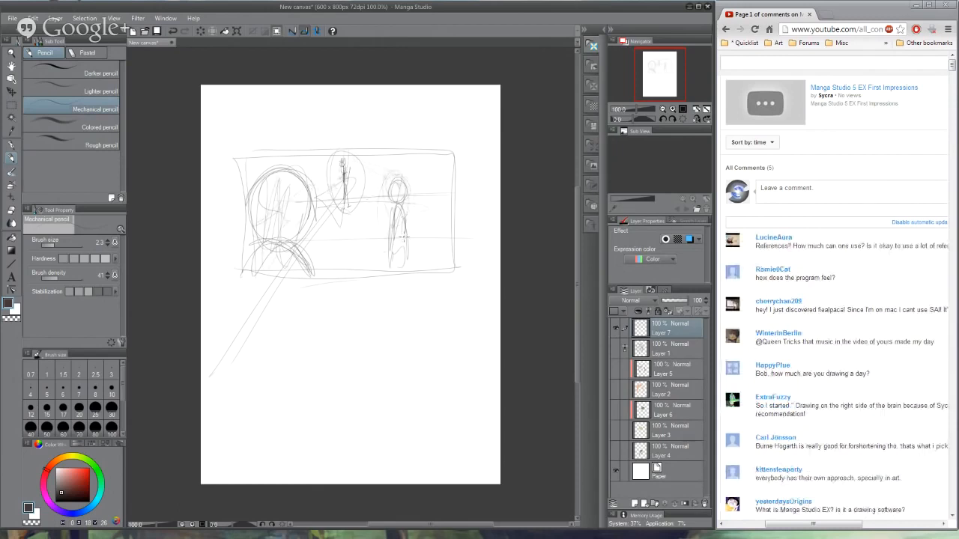
{"action": "mouse_move", "coordinate": [249, 177]}
{"action": "left_mouse_down"}
{"action": "mouse_move", "coordinate": [320, 224]}
{"action": "mouse_move", "coordinate": [262, 209]}
{"action": "mouse_move", "coordinate": [299, 207]}
{"action": "left_mouse_up"}
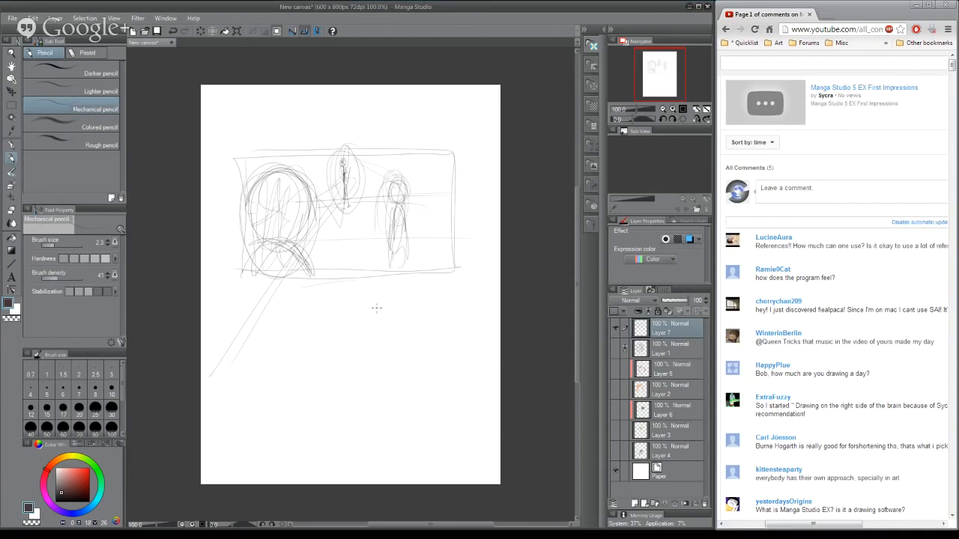
{"action": "key", "text": "Delete"}
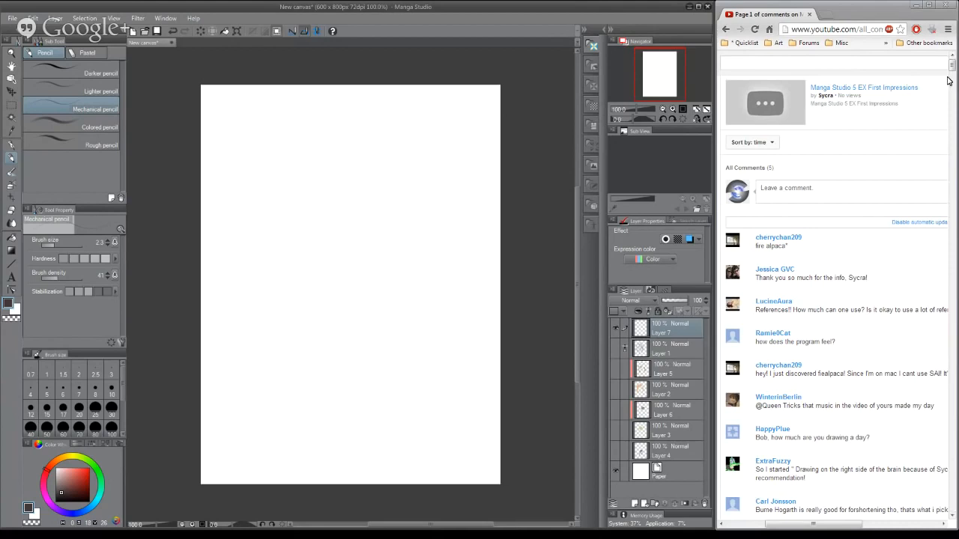
- Look back through the older viewer comments on the YouTube page for further questions
{"action": "left_click_drag", "start_coordinate": [952, 56], "coordinate": [953, 76]}
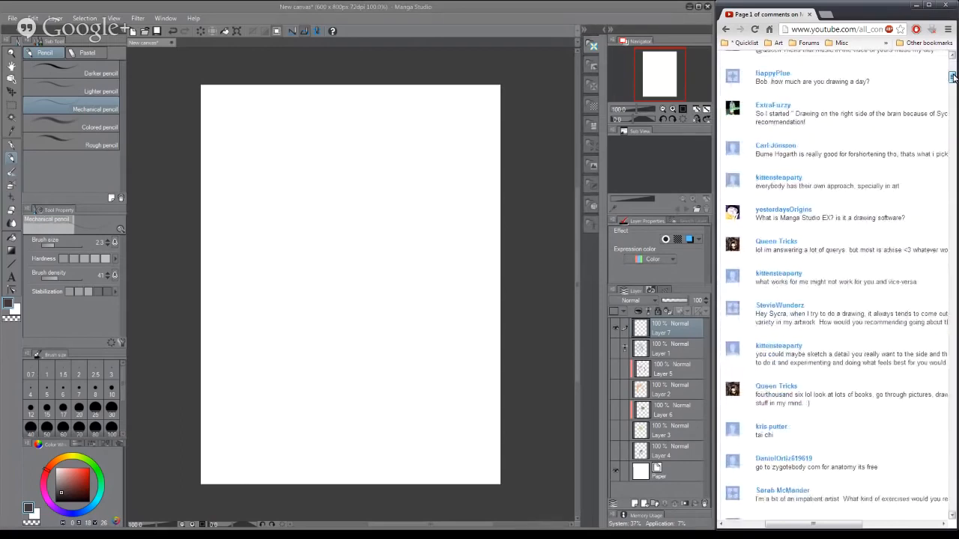
{"action": "left_click_drag", "start_coordinate": [954, 77], "coordinate": [953, 76]}
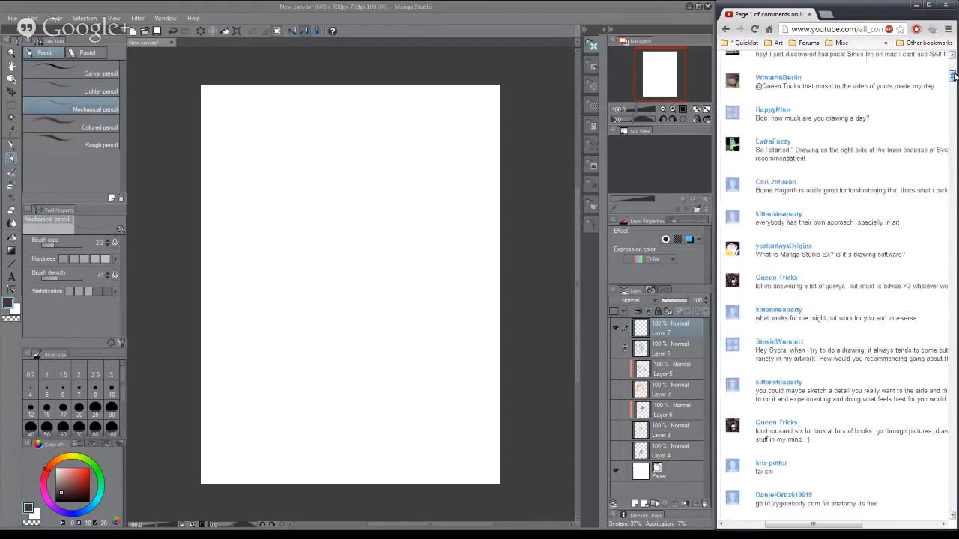
{"action": "left_click_drag", "start_coordinate": [953, 76], "coordinate": [955, 105]}
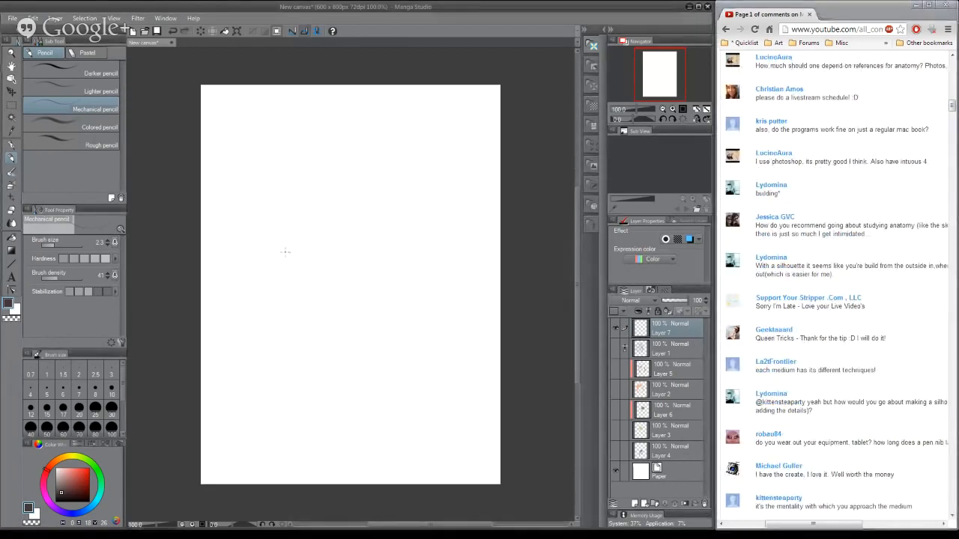
- Sketch a large downward-tilted head in three-quarter view, with construction lines, jaw, chin and ear
{"action": "left_click_drag", "start_coordinate": [273, 239], "coordinate": [342, 157]}
{"action": "mouse_move", "coordinate": [274, 215]}
{"action": "left_mouse_down"}
{"action": "mouse_move", "coordinate": [346, 156]}
{"action": "mouse_move", "coordinate": [403, 255]}
{"action": "left_mouse_up"}
{"action": "left_click_drag", "start_coordinate": [341, 204], "coordinate": [361, 244]}
{"action": "mouse_move", "coordinate": [274, 235]}
{"action": "left_mouse_down"}
{"action": "mouse_move", "coordinate": [306, 292]}
{"action": "mouse_move", "coordinate": [349, 321]}
{"action": "mouse_move", "coordinate": [388, 320]}
{"action": "left_mouse_up"}
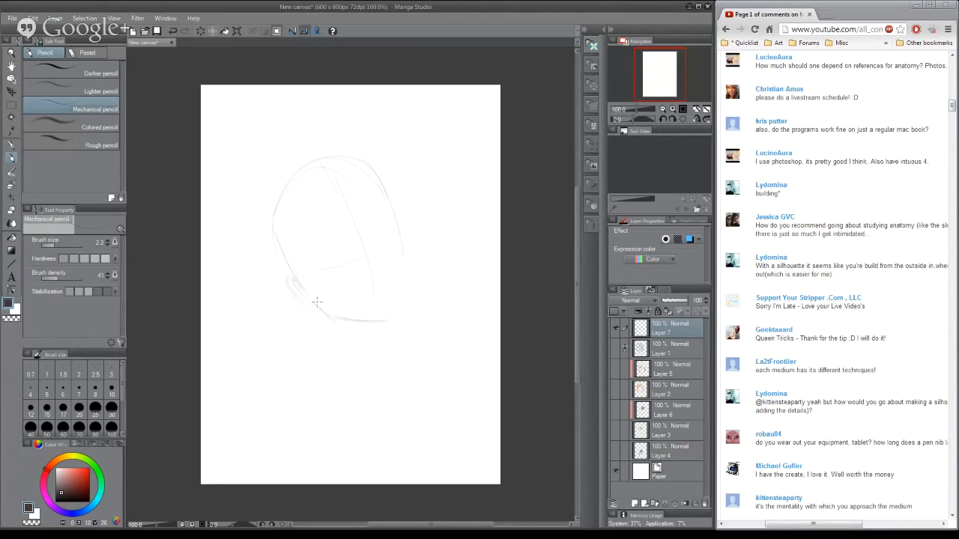
{"action": "mouse_move", "coordinate": [317, 302]}
{"action": "left_mouse_down"}
{"action": "mouse_move", "coordinate": [341, 316]}
{"action": "mouse_move", "coordinate": [394, 320]}
{"action": "mouse_move", "coordinate": [405, 253]}
{"action": "left_mouse_up"}
{"action": "mouse_move", "coordinate": [375, 176]}
{"action": "left_mouse_down"}
{"action": "mouse_move", "coordinate": [307, 298]}
{"action": "mouse_move", "coordinate": [284, 277]}
{"action": "mouse_move", "coordinate": [305, 304]}
{"action": "left_mouse_up"}
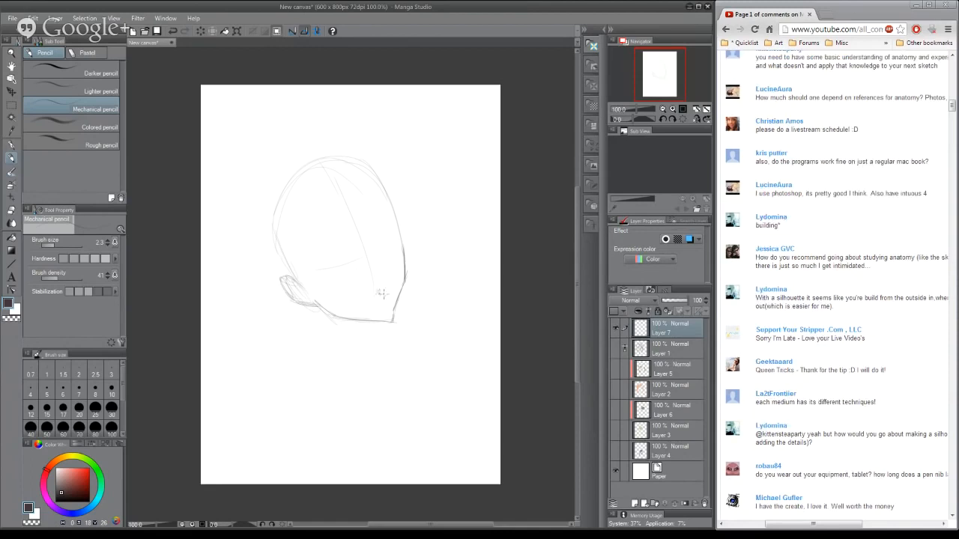
- Draw the nose and mouth, the slanted eye guideline, the hairline, the neck line and the far-side hair strand
{"action": "left_click_drag", "start_coordinate": [382, 298], "coordinate": [384, 302]}
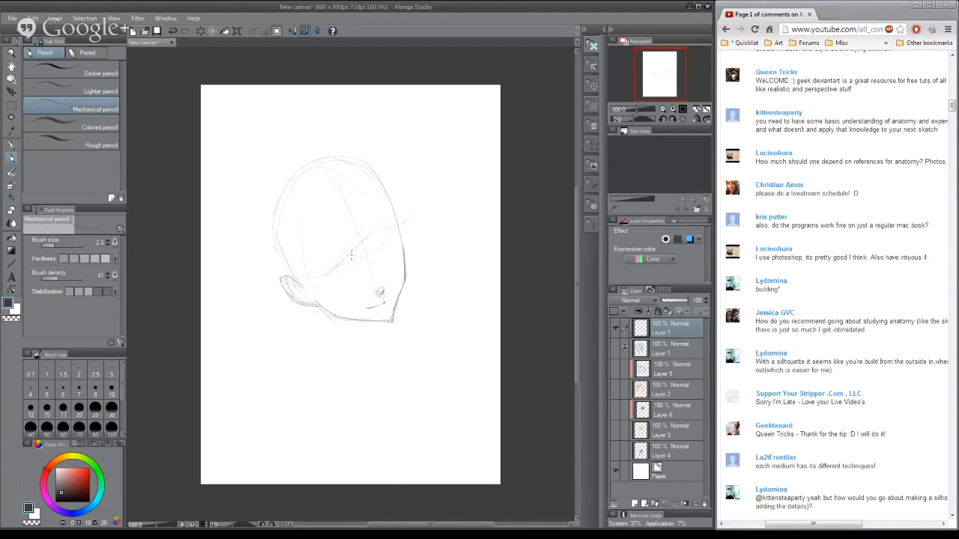
{"action": "left_click_drag", "start_coordinate": [414, 209], "coordinate": [367, 253]}
{"action": "left_click_drag", "start_coordinate": [306, 222], "coordinate": [310, 268]}
{"action": "mouse_move", "coordinate": [302, 217]}
{"action": "left_mouse_down"}
{"action": "mouse_move", "coordinate": [316, 272]}
{"action": "mouse_move", "coordinate": [356, 262]}
{"action": "mouse_move", "coordinate": [401, 228]}
{"action": "mouse_move", "coordinate": [383, 178]}
{"action": "mouse_move", "coordinate": [361, 160]}
{"action": "left_mouse_up"}
{"action": "mouse_move", "coordinate": [304, 221]}
{"action": "left_mouse_down"}
{"action": "mouse_move", "coordinate": [310, 259]}
{"action": "mouse_move", "coordinate": [309, 250]}
{"action": "left_mouse_up"}
{"action": "left_click_drag", "start_coordinate": [335, 340], "coordinate": [323, 313]}
{"action": "left_click_drag", "start_coordinate": [316, 274], "coordinate": [347, 365]}
{"action": "left_click_drag", "start_coordinate": [411, 232], "coordinate": [421, 319]}
- Draw the two lowered eyes with slanted brows along the eye guideline, and restate the curve over the crown
{"action": "mouse_move", "coordinate": [335, 275]}
{"action": "left_mouse_down"}
{"action": "mouse_move", "coordinate": [323, 281]}
{"action": "mouse_move", "coordinate": [394, 249]}
{"action": "left_mouse_up"}
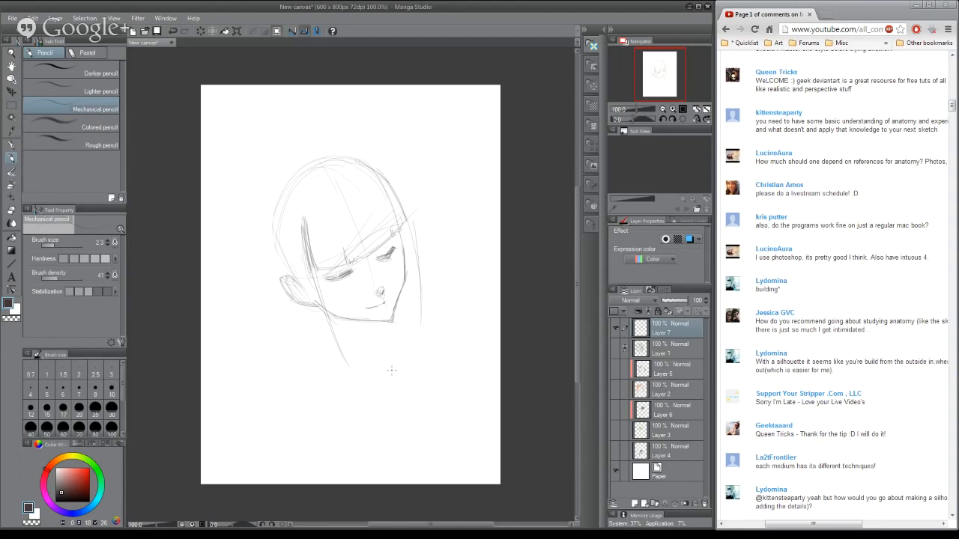
{"action": "mouse_move", "coordinate": [330, 275]}
{"action": "left_mouse_down"}
{"action": "mouse_move", "coordinate": [354, 268]}
{"action": "mouse_move", "coordinate": [325, 278]}
{"action": "mouse_move", "coordinate": [345, 252]}
{"action": "mouse_move", "coordinate": [403, 226]}
{"action": "mouse_move", "coordinate": [391, 250]}
{"action": "mouse_move", "coordinate": [342, 253]}
{"action": "mouse_move", "coordinate": [324, 275]}
{"action": "left_mouse_up"}
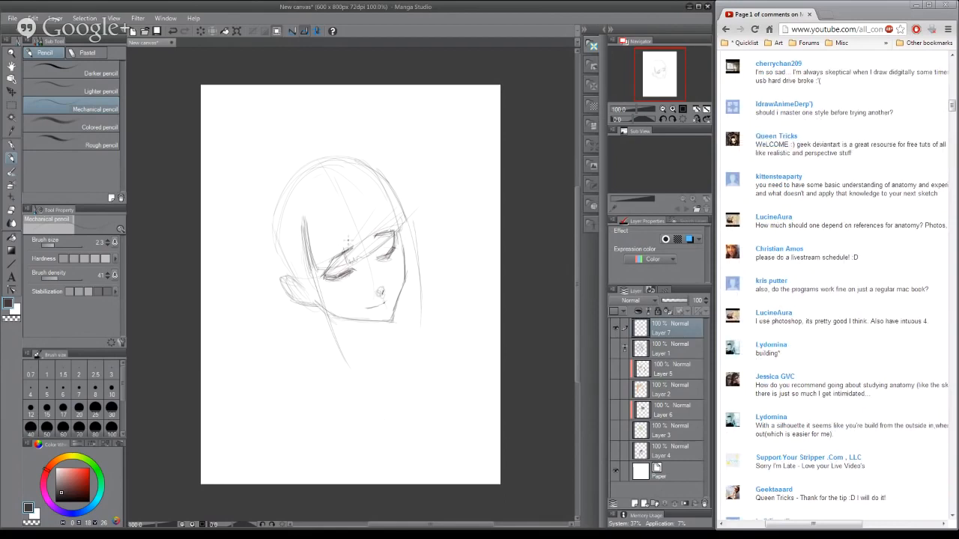
{"action": "mouse_move", "coordinate": [345, 259]}
{"action": "left_mouse_down"}
{"action": "mouse_move", "coordinate": [406, 224]}
{"action": "mouse_move", "coordinate": [403, 198]}
{"action": "mouse_move", "coordinate": [406, 213]}
{"action": "mouse_move", "coordinate": [327, 156]}
{"action": "left_mouse_up"}
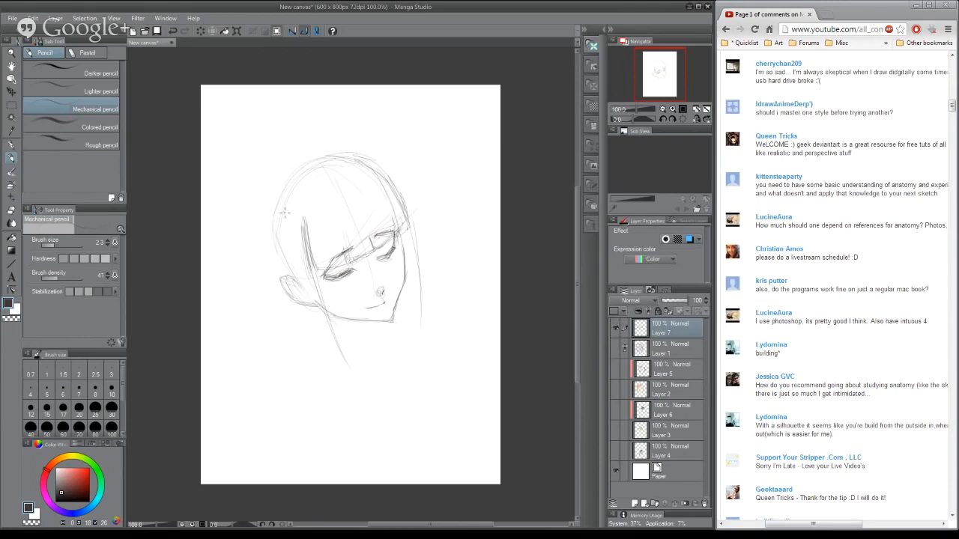
- Sketch the near-side hair falling past the ear and tapering below the jaw, and extend the far-side strand downward
{"action": "mouse_move", "coordinate": [289, 234]}
{"action": "left_mouse_down"}
{"action": "mouse_move", "coordinate": [304, 280]}
{"action": "mouse_move", "coordinate": [306, 321]}
{"action": "mouse_move", "coordinate": [293, 243]}
{"action": "mouse_move", "coordinate": [304, 320]}
{"action": "left_mouse_up"}
{"action": "left_click_drag", "start_coordinate": [299, 279], "coordinate": [341, 373]}
{"action": "left_click_drag", "start_coordinate": [313, 330], "coordinate": [360, 382]}
{"action": "left_click_drag", "start_coordinate": [327, 342], "coordinate": [337, 367]}
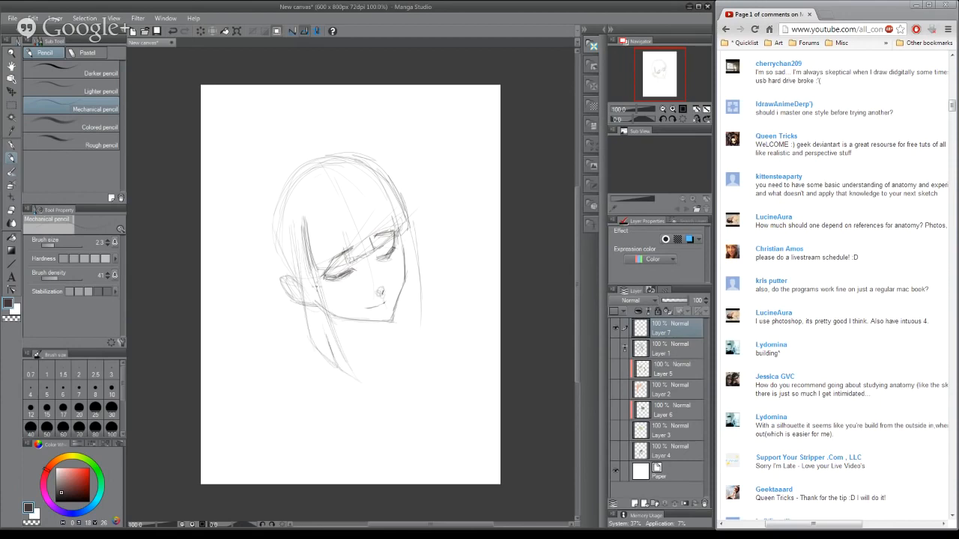
{"action": "left_click_drag", "start_coordinate": [417, 259], "coordinate": [421, 366]}
{"action": "left_click_drag", "start_coordinate": [413, 329], "coordinate": [409, 384]}
- Draw the bridge of the nose down to its tip and darken the far eye's lash line
{"action": "left_click_drag", "start_coordinate": [373, 238], "coordinate": [383, 290]}
{"action": "left_click_drag", "start_coordinate": [370, 255], "coordinate": [375, 266]}
{"action": "mouse_move", "coordinate": [376, 240]}
{"action": "left_mouse_down"}
{"action": "mouse_move", "coordinate": [393, 235]}
{"action": "mouse_move", "coordinate": [386, 259]}
{"action": "mouse_move", "coordinate": [375, 261]}
{"action": "left_mouse_up"}
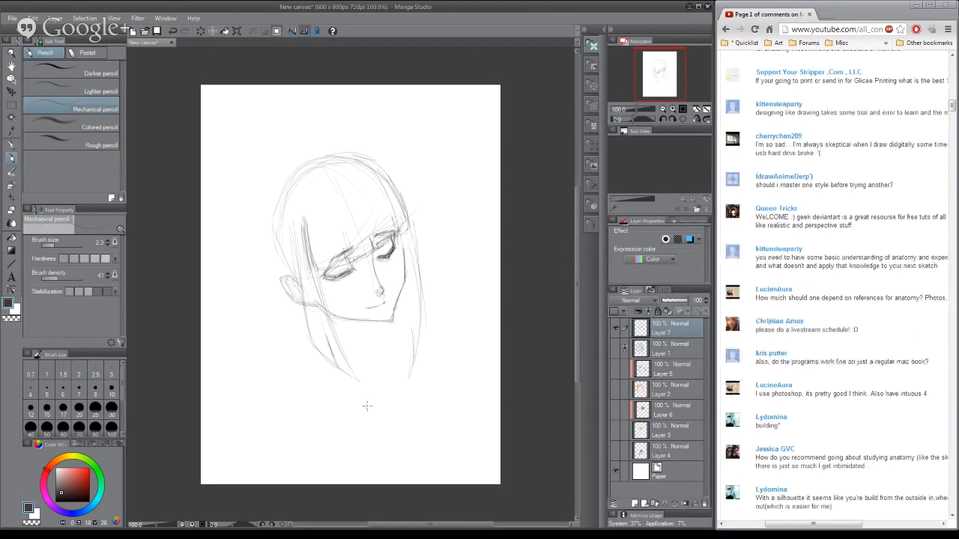
- Define the fringe edge across the forehead with short pointed strands splitting it above both eyes
{"action": "left_click_drag", "start_coordinate": [341, 250], "coordinate": [320, 262]}
{"action": "left_click_drag", "start_coordinate": [349, 227], "coordinate": [346, 251]}
{"action": "mouse_move", "coordinate": [370, 226]}
{"action": "left_mouse_down"}
{"action": "mouse_move", "coordinate": [364, 236]}
{"action": "mouse_move", "coordinate": [377, 236]}
{"action": "left_mouse_up"}
{"action": "left_click_drag", "start_coordinate": [369, 199], "coordinate": [381, 238]}
{"action": "mouse_move", "coordinate": [395, 226]}
{"action": "left_mouse_down"}
{"action": "mouse_move", "coordinate": [388, 233]}
{"action": "mouse_move", "coordinate": [399, 228]}
{"action": "left_mouse_up"}
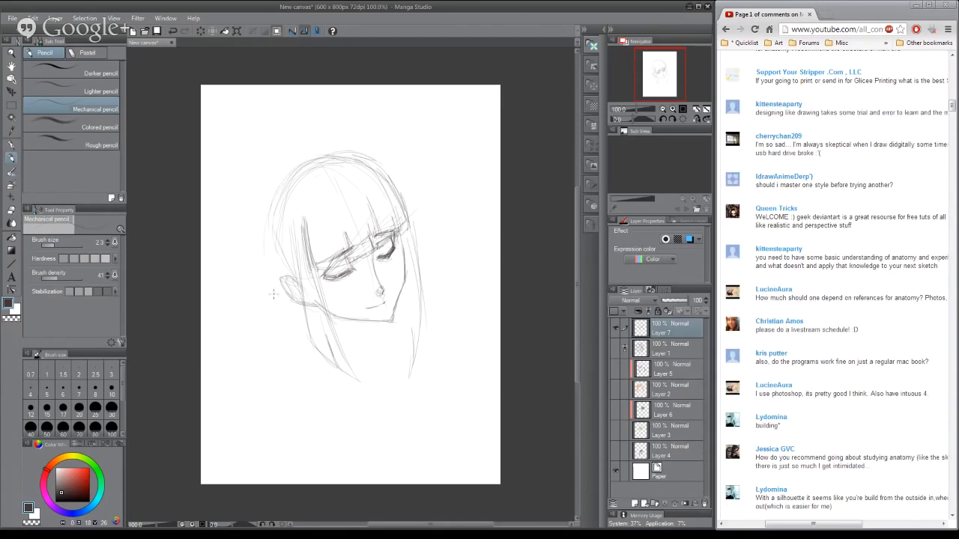
- Sketch the outer hair volume around the skull, with long strands hanging behind the ear and down the far side
{"action": "left_click_drag", "start_coordinate": [317, 140], "coordinate": [273, 295]}
{"action": "left_click_drag", "start_coordinate": [268, 242], "coordinate": [278, 380]}
{"action": "left_click_drag", "start_coordinate": [274, 196], "coordinate": [269, 299]}
{"action": "mouse_move", "coordinate": [283, 177]}
{"action": "left_mouse_down"}
{"action": "mouse_move", "coordinate": [260, 268]}
{"action": "mouse_move", "coordinate": [338, 153]}
{"action": "mouse_move", "coordinate": [363, 152]}
{"action": "mouse_move", "coordinate": [408, 213]}
{"action": "left_mouse_up"}
{"action": "mouse_move", "coordinate": [358, 145]}
{"action": "left_mouse_down"}
{"action": "mouse_move", "coordinate": [411, 217]}
{"action": "mouse_move", "coordinate": [409, 367]}
{"action": "left_mouse_up"}
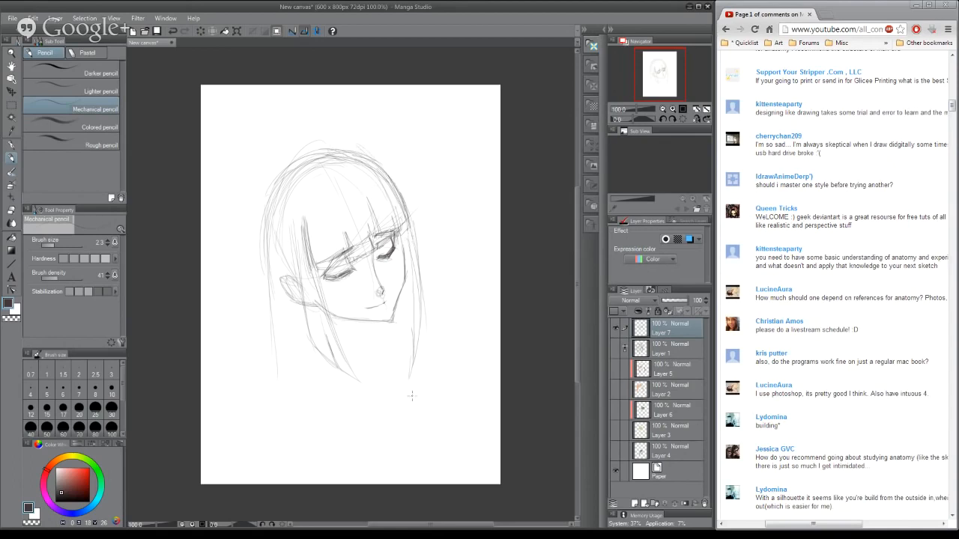
- Thicken the far-side hair with long overlapping strands running from the temple to below the chin
{"action": "left_click_drag", "start_coordinate": [408, 229], "coordinate": [399, 391]}
{"action": "mouse_move", "coordinate": [414, 233]}
{"action": "left_mouse_down"}
{"action": "mouse_move", "coordinate": [418, 289]}
{"action": "mouse_move", "coordinate": [402, 388]}
{"action": "left_mouse_up"}
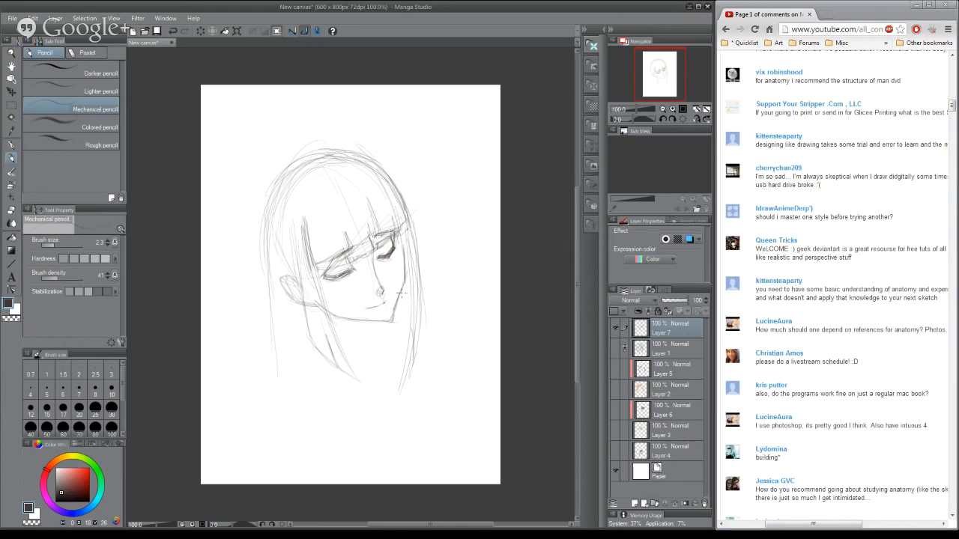
{"action": "left_click_drag", "start_coordinate": [406, 326], "coordinate": [400, 384]}
{"action": "left_click_drag", "start_coordinate": [420, 272], "coordinate": [396, 388]}
{"action": "left_click_drag", "start_coordinate": [402, 294], "coordinate": [389, 372]}
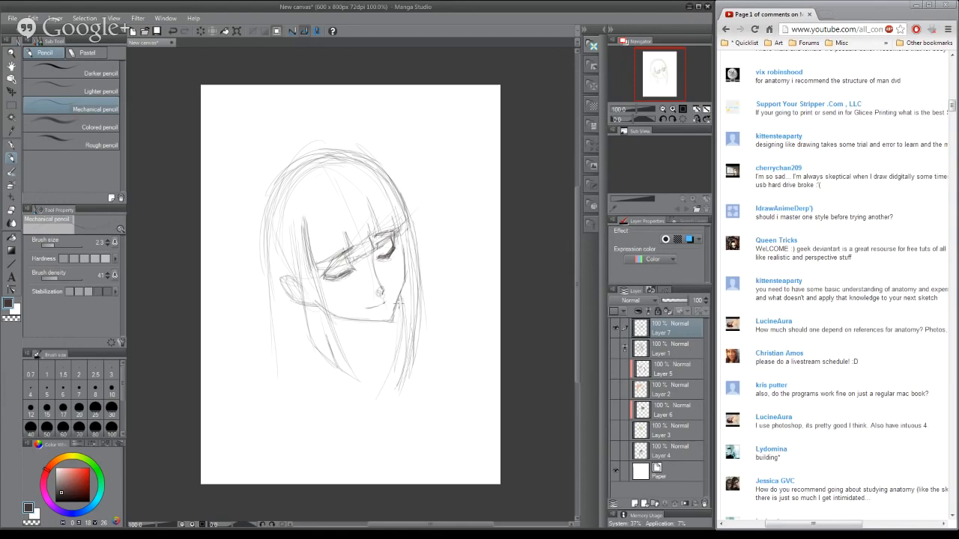
- Sweep the far-side hair inward beneath the chin with long curved strokes, and darken the face and jaw contour
{"action": "left_click_drag", "start_coordinate": [399, 312], "coordinate": [359, 415]}
{"action": "left_click_drag", "start_coordinate": [390, 338], "coordinate": [356, 406]}
{"action": "left_click_drag", "start_coordinate": [399, 327], "coordinate": [357, 419]}
{"action": "left_click_drag", "start_coordinate": [405, 306], "coordinate": [382, 409]}
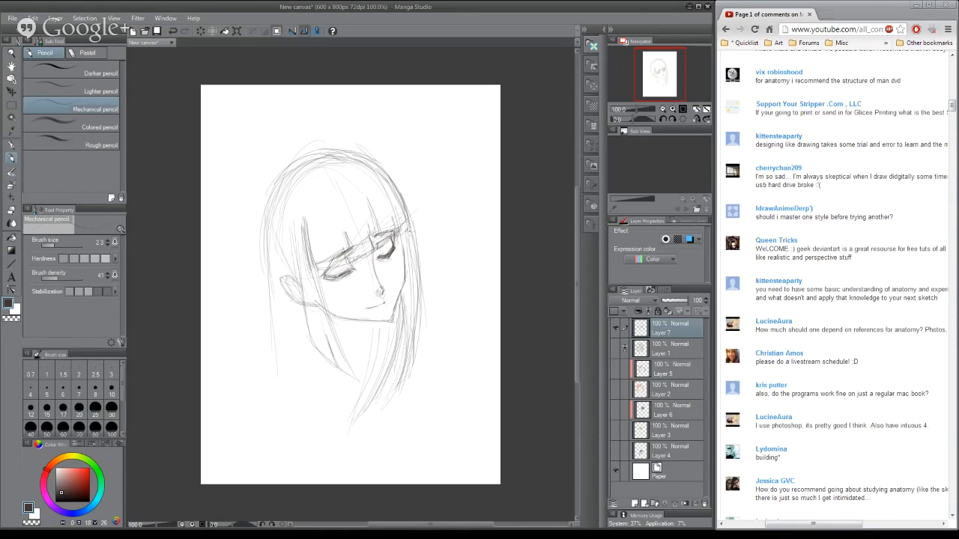
{"action": "mouse_move", "coordinate": [399, 243]}
{"action": "left_mouse_down"}
{"action": "mouse_move", "coordinate": [405, 282]}
{"action": "mouse_move", "coordinate": [378, 323]}
{"action": "left_mouse_up"}
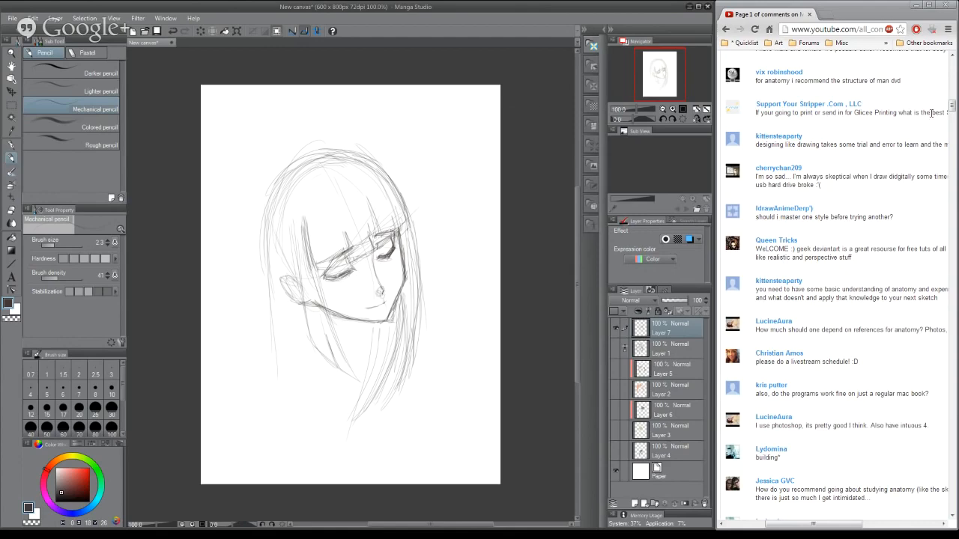
- Switch to the YouTube comments page and return to the newest viewer comments
{"action": "left_click", "coordinate": [952, 56]}
{"action": "left_click_drag", "start_coordinate": [952, 74], "coordinate": [952, 66]}
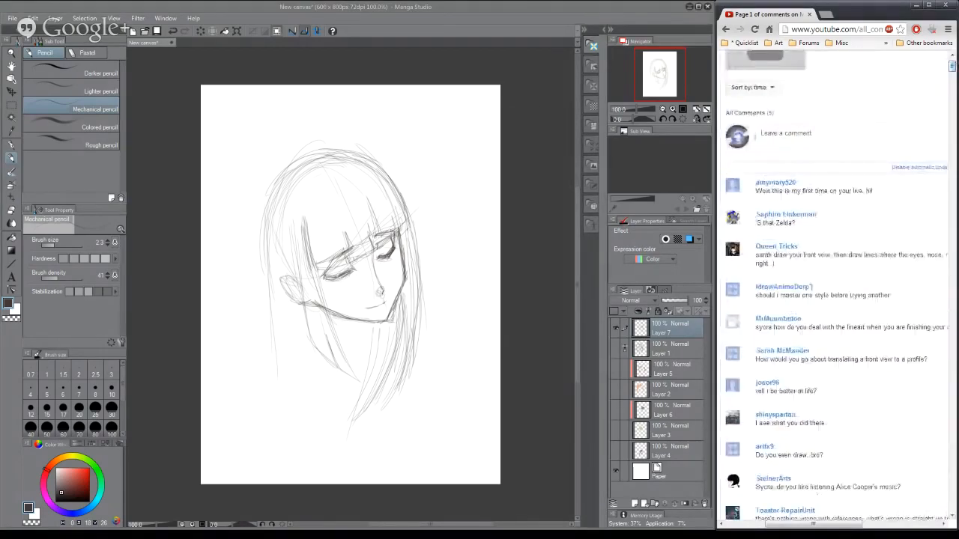